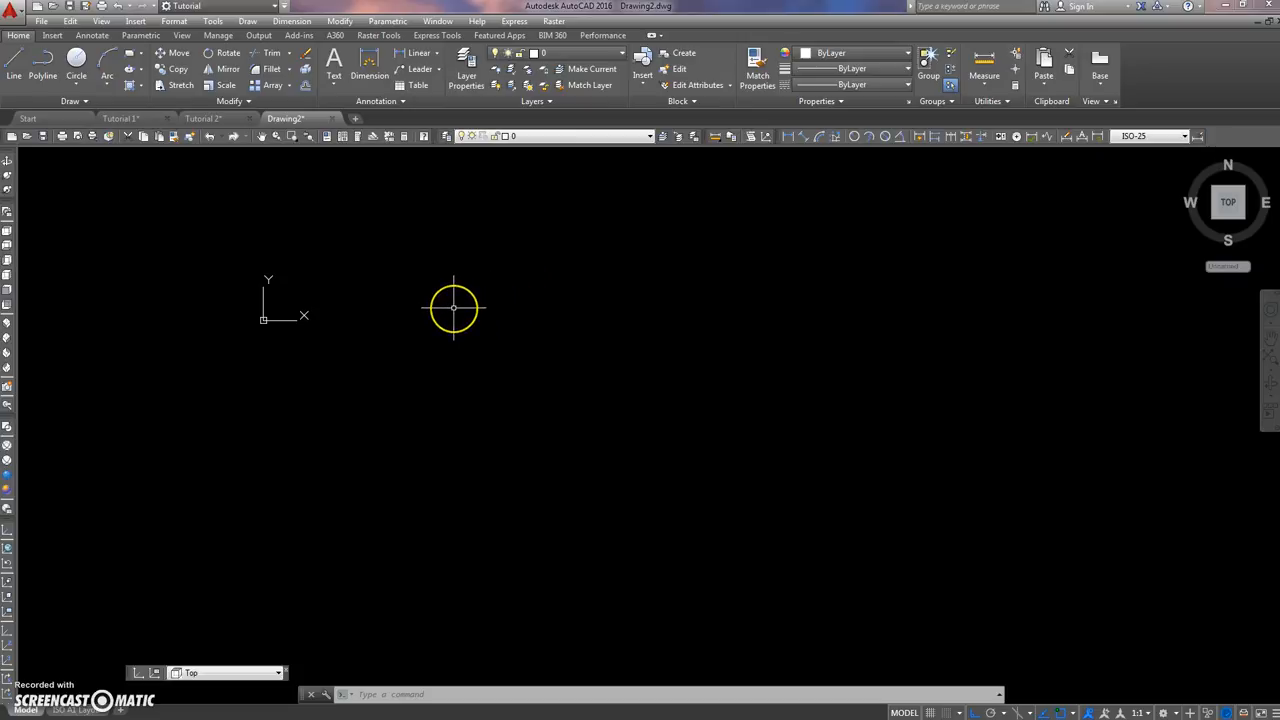
# Step: Start a polyline in the empty drawing with a 6000 segment to the right followed by a 4000 segment downward
pyautogui.write('L')
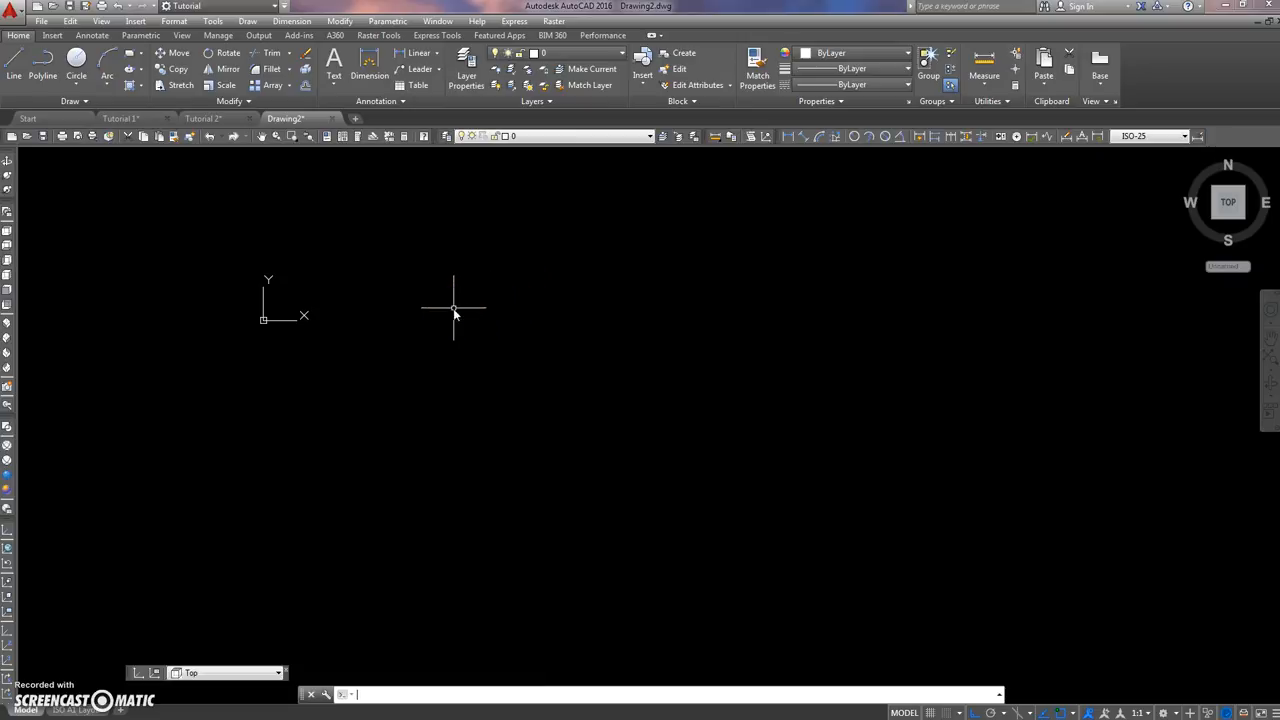
pyautogui.write('PL')
pyautogui.press('Return')
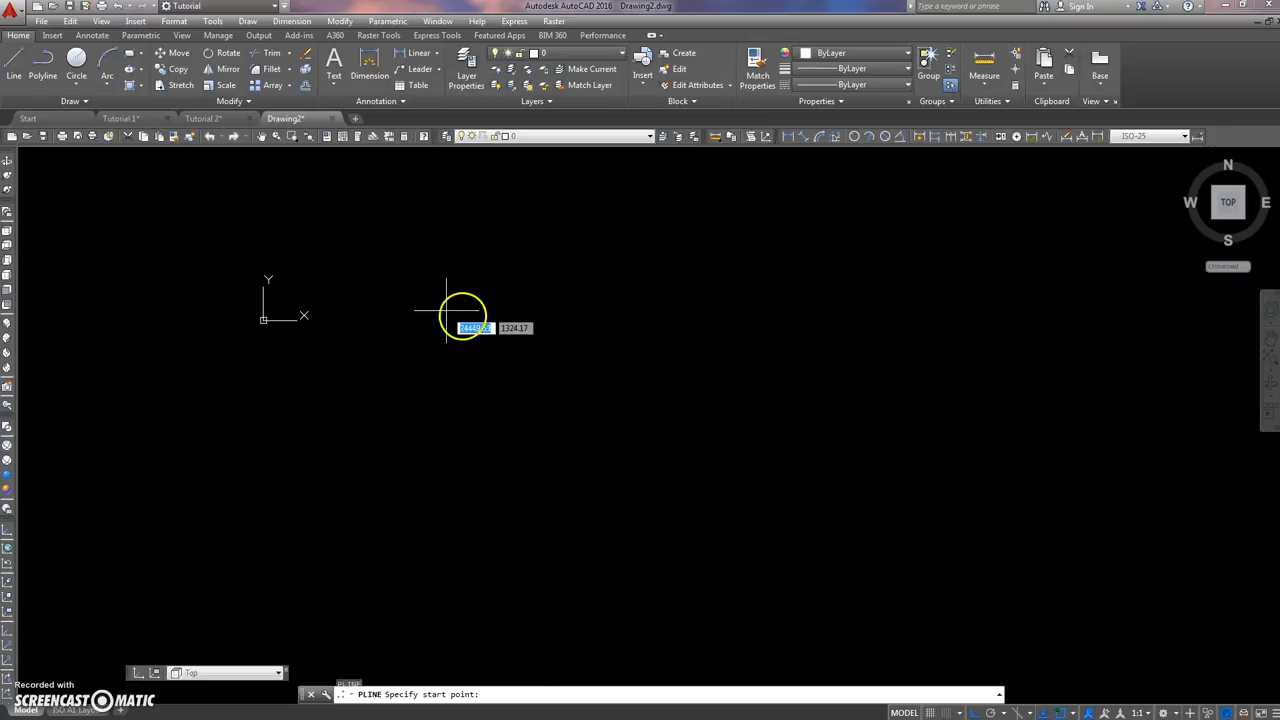
pyautogui.click(365, 325)
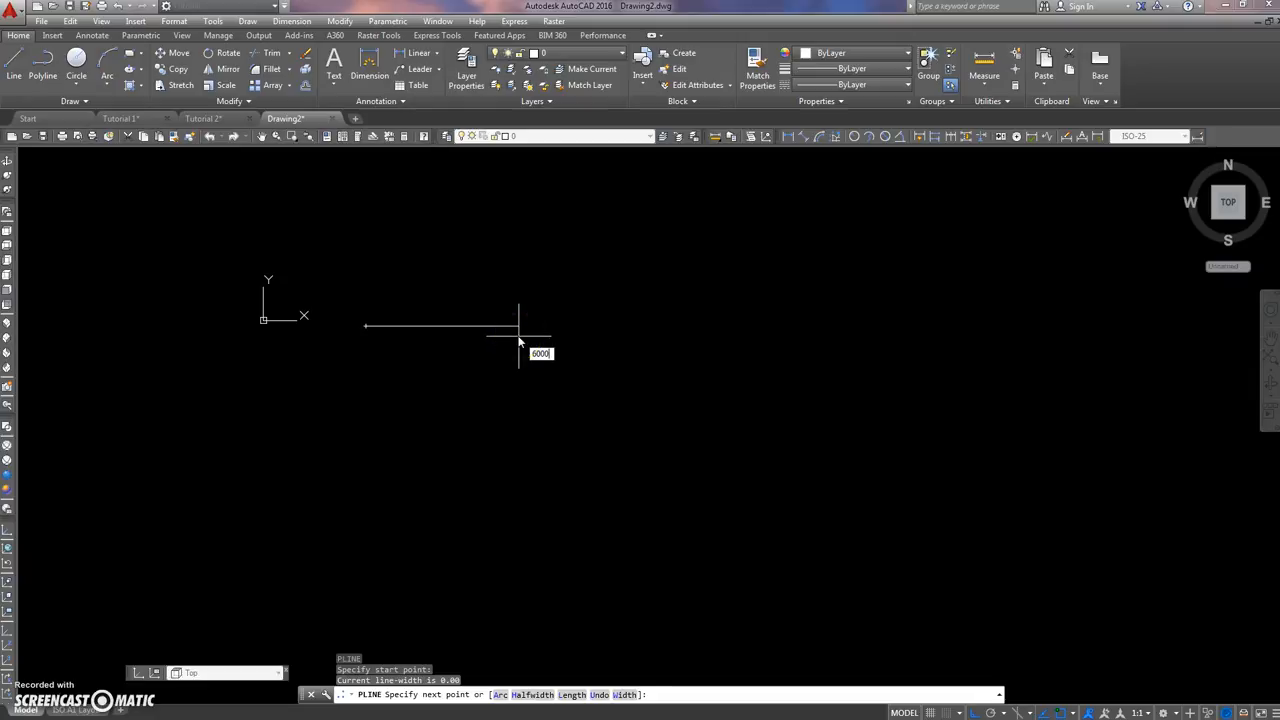
pyautogui.press('Return')
pyautogui.scroll(-2, 415, 357)
pyautogui.moveTo(415, 357); pyautogui.dragTo(614, 371, button='middle')
pyautogui.scroll(3, 614, 371)
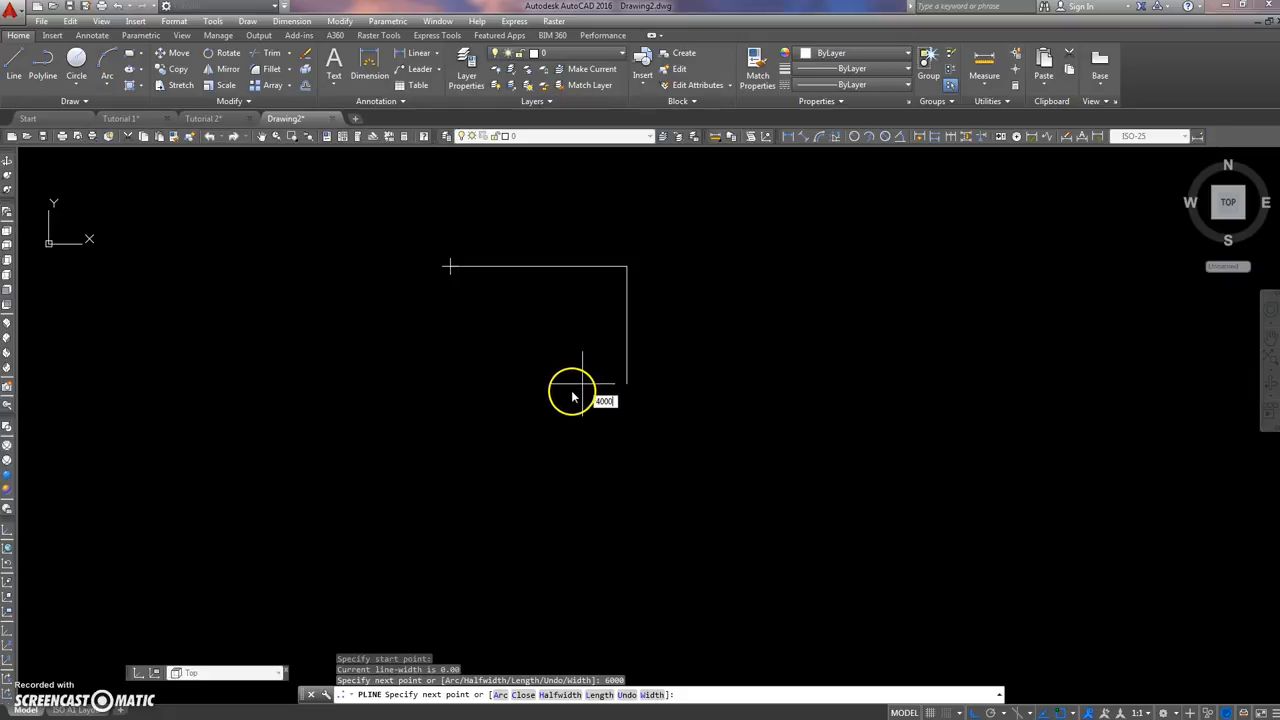
pyautogui.press('Return')
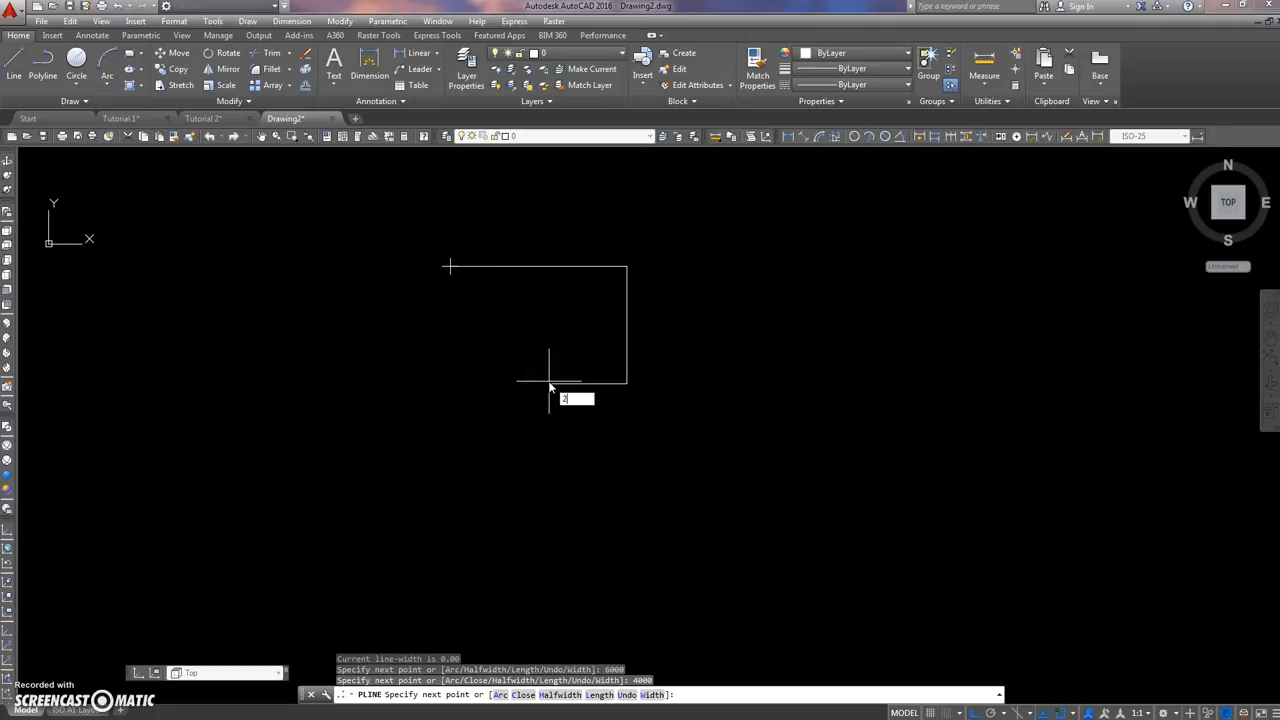
# Step: Finish the L-shaped polyline with segments 2000 left, 1500 up, left until aligned with the start point, and back to the start
pyautogui.write('2000')
pyautogui.press('Return')
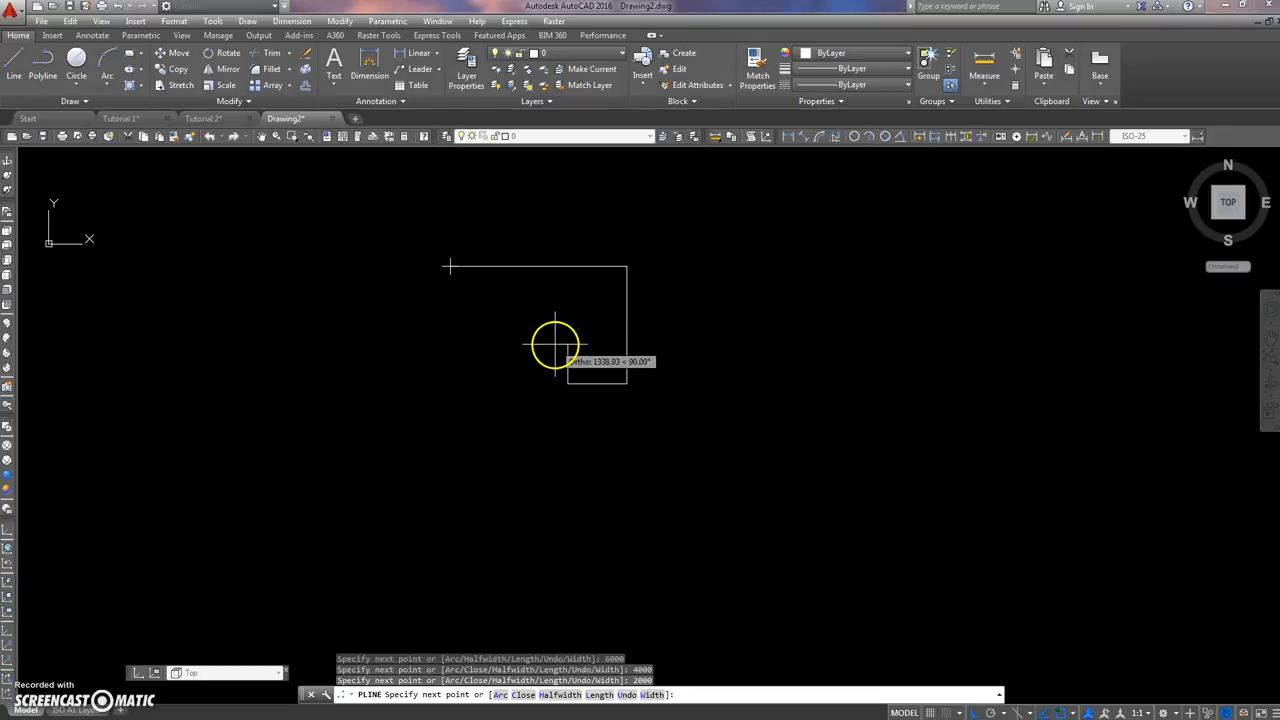
pyautogui.press('Return')
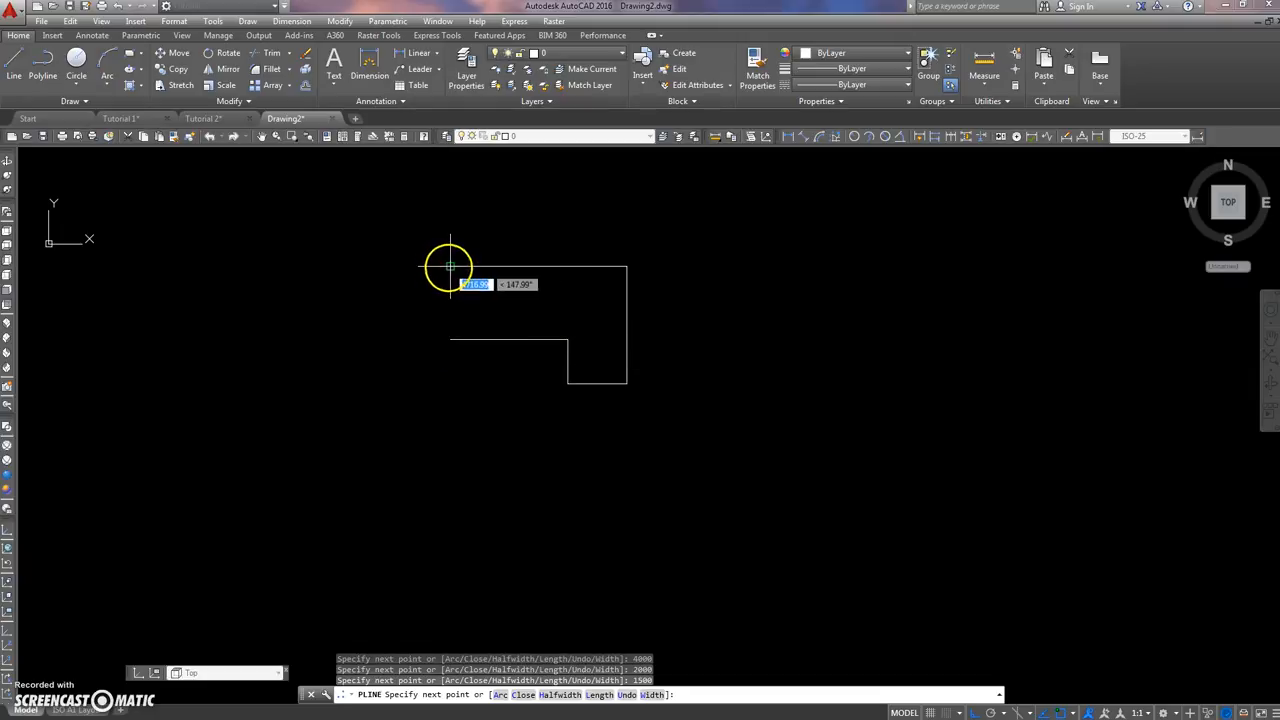
pyautogui.click(450, 340)
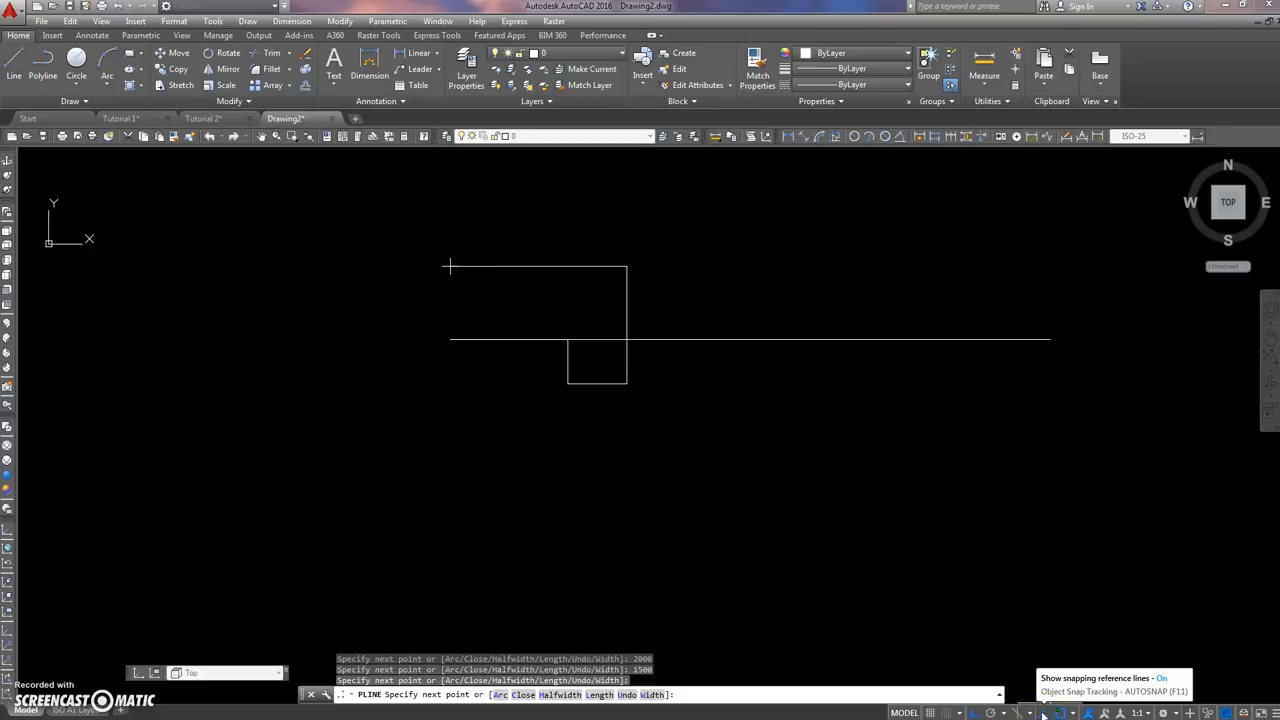
pyautogui.click(450, 266)
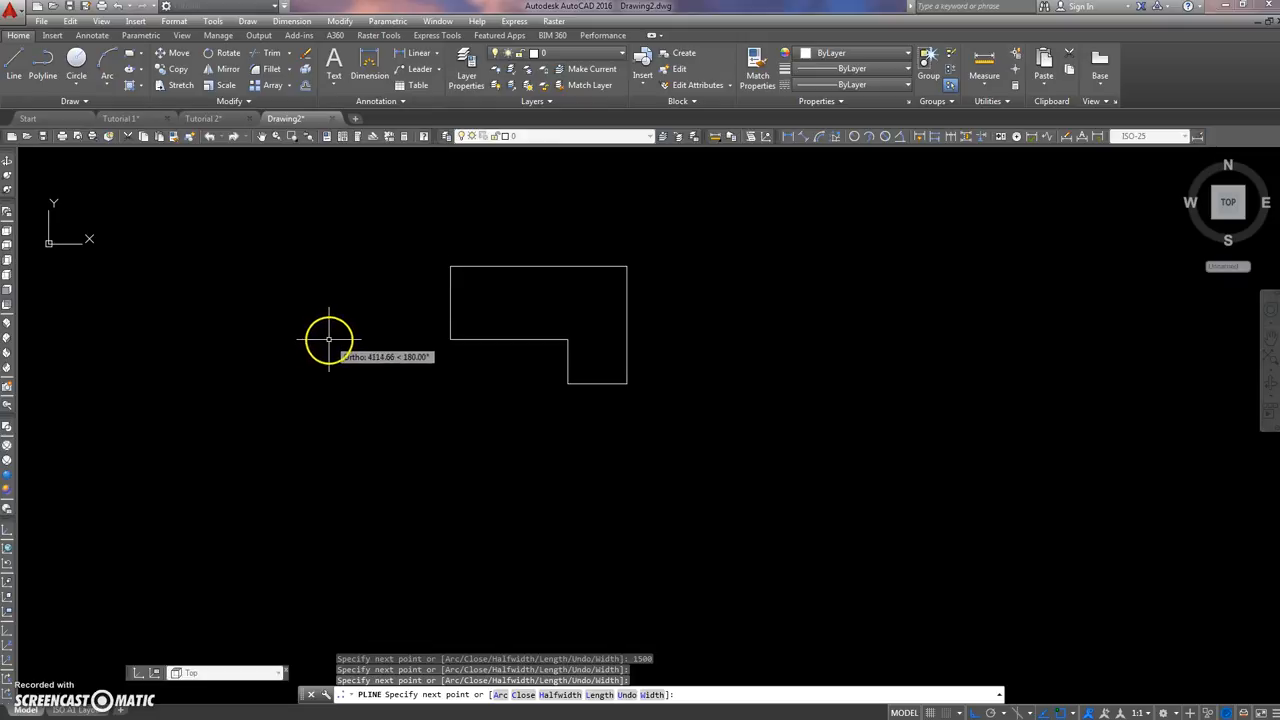
pyautogui.press('Return')
# Step: Examine the L-shaped outline in the southwest, southeast, northeast and northwest isometric views and in the top view
pyautogui.click(491, 266)
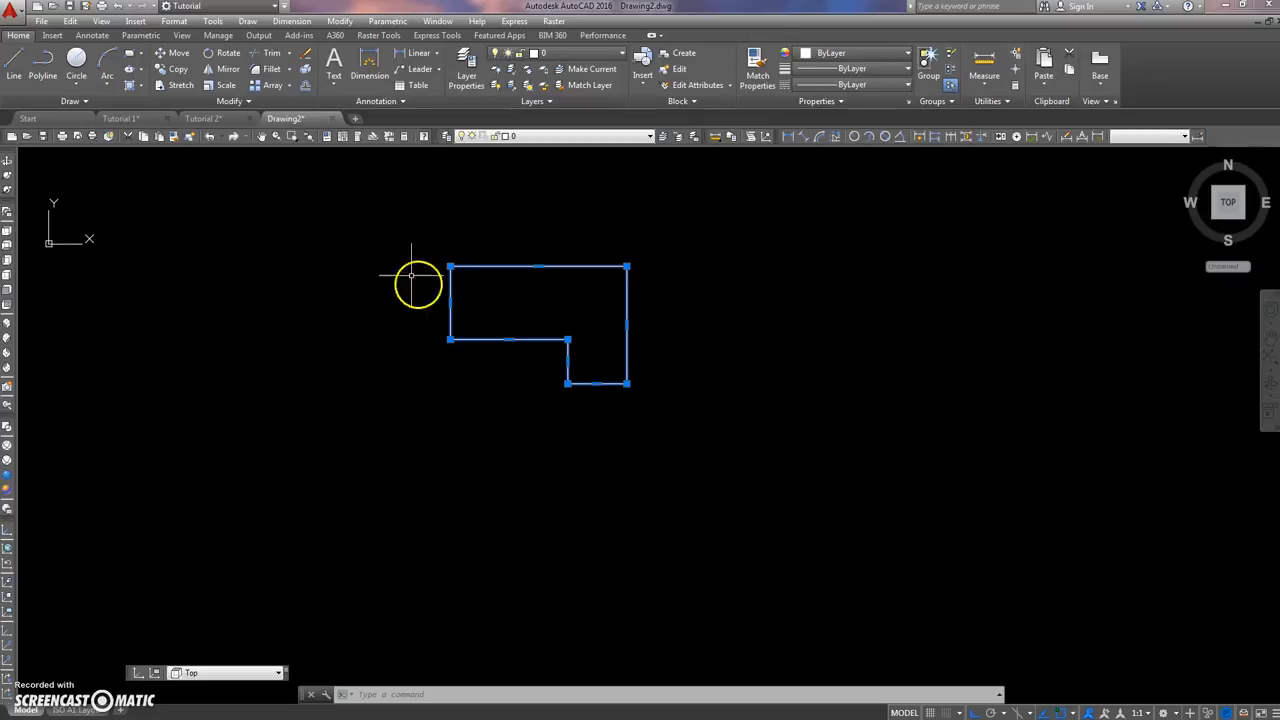
pyautogui.click(8, 322)
pyautogui.scroll(-6, 292, 323)
pyautogui.scroll(3, 369, 340)
pyautogui.moveTo(369, 340); pyautogui.dragTo(517, 391, button='middle')
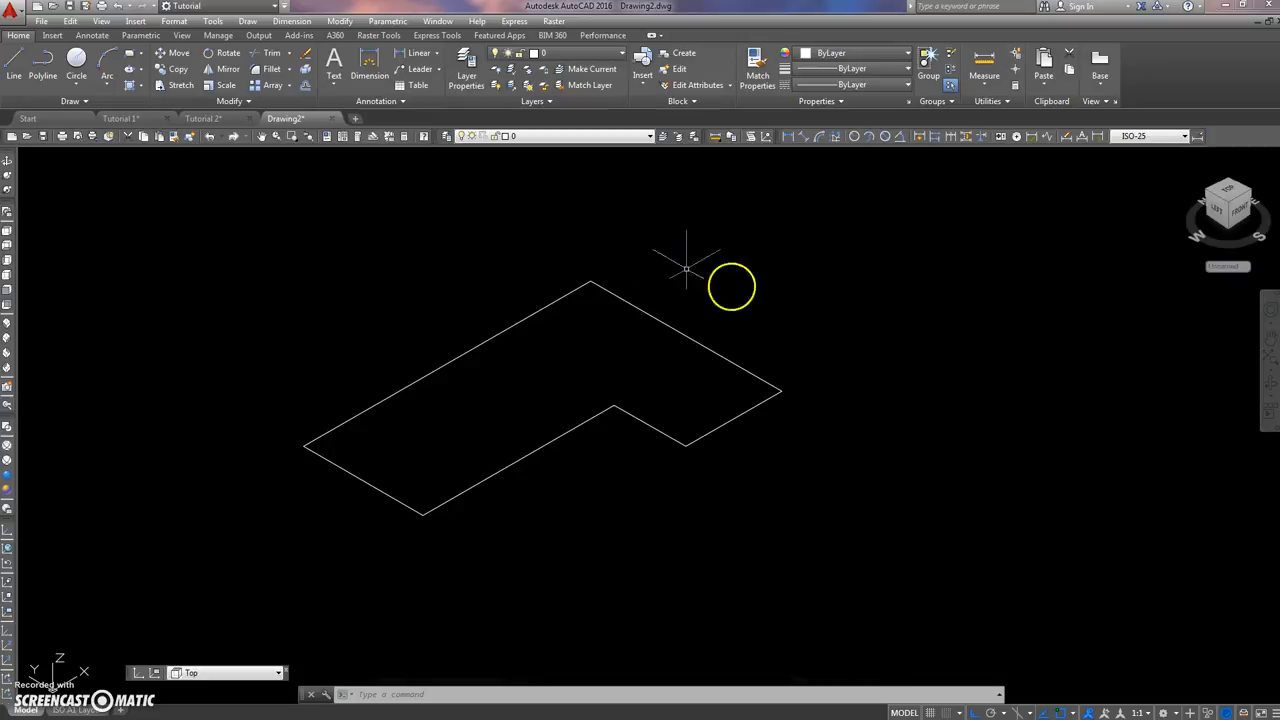
pyautogui.click(7, 341)
pyautogui.click(7, 354)
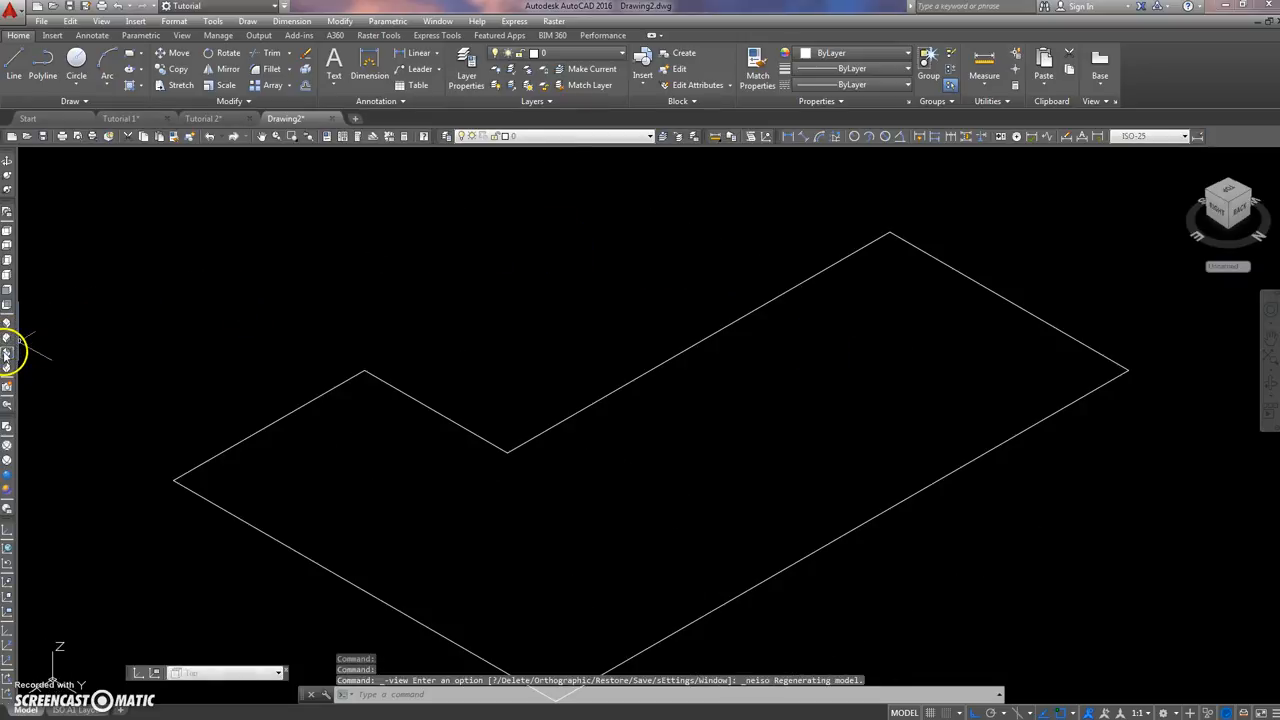
pyautogui.click(7, 368)
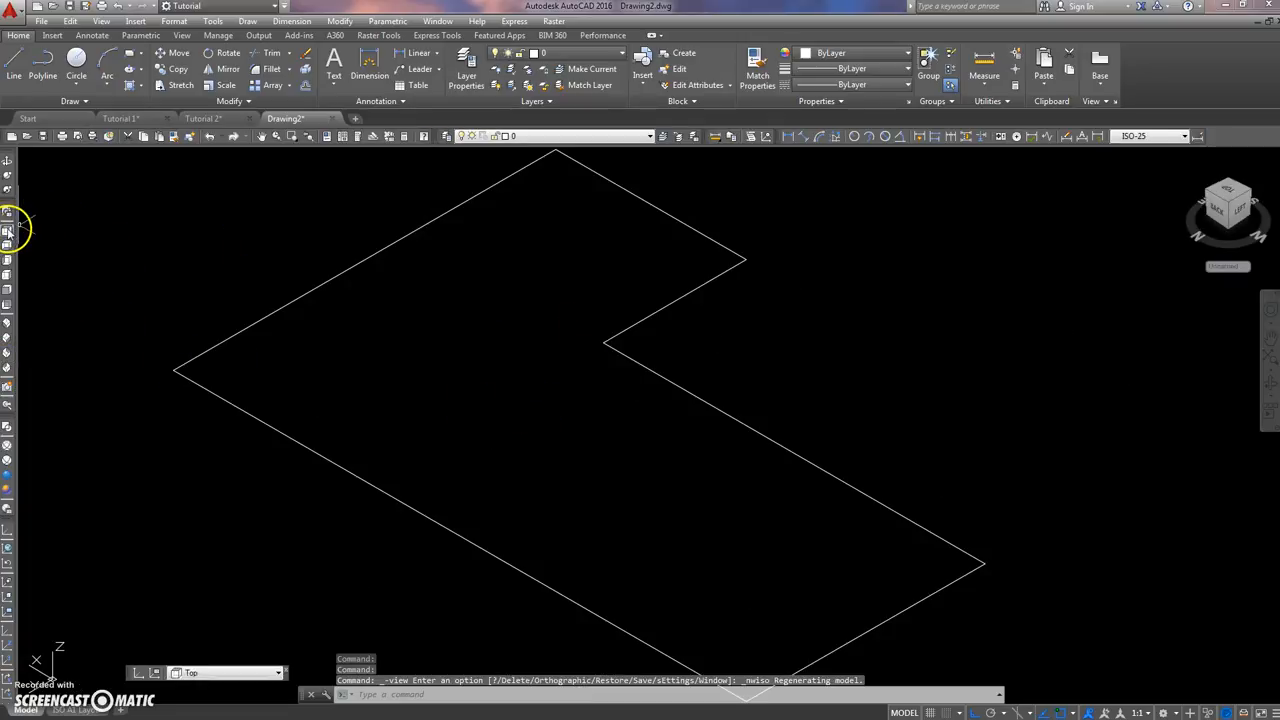
pyautogui.click(7, 231)
pyautogui.scroll(-3, 397, 303)
pyautogui.moveTo(424, 300); pyautogui.dragTo(401, 331, button='middle')
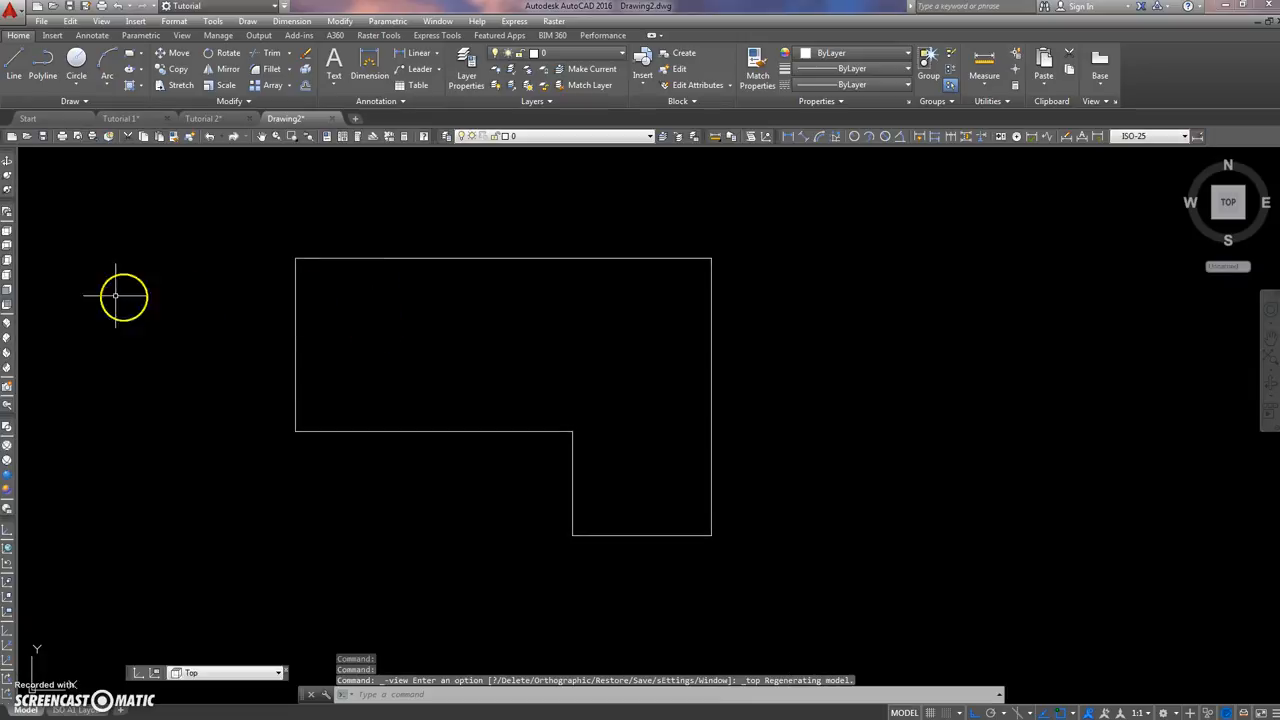
# Step: Switch to the southwest isometric view and copy the L-shaped outline along the X axis, clear of the original
pyautogui.click(9, 323)
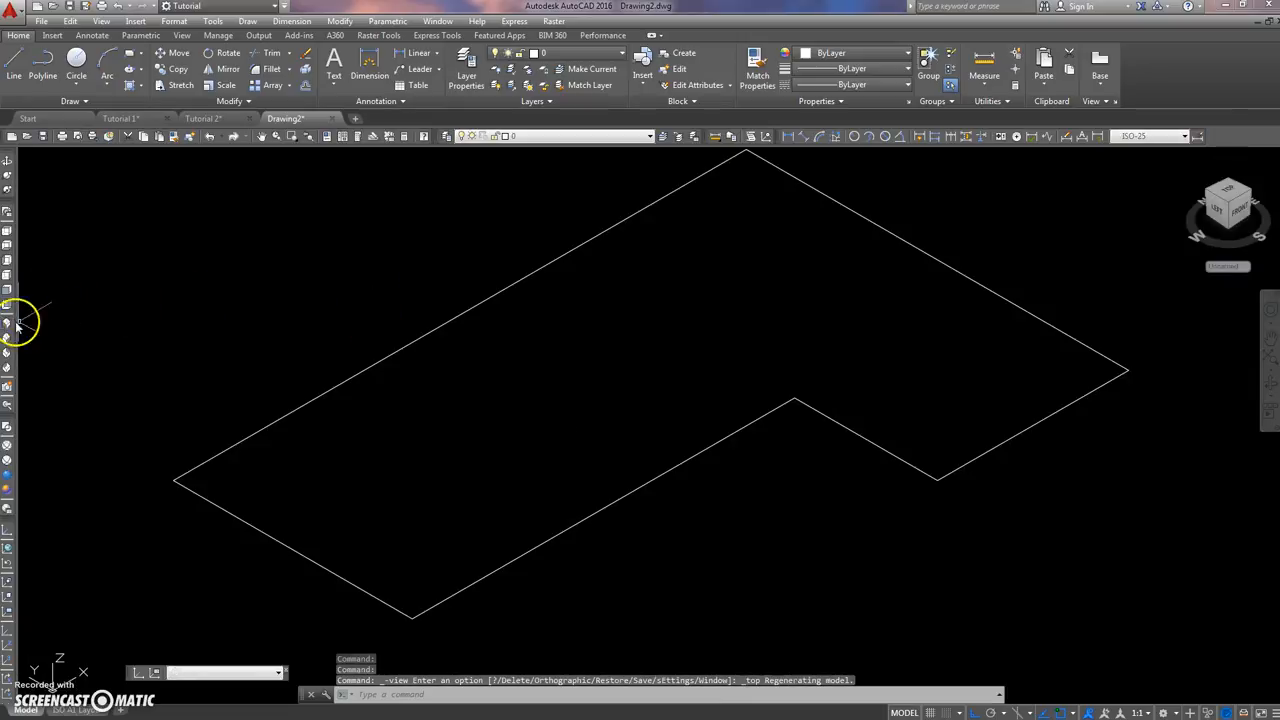
pyautogui.moveTo(295, 266); pyautogui.dragTo(277, 262, button='middle')
pyautogui.moveTo(317, 262); pyautogui.dragTo(314, 313, button='middle')
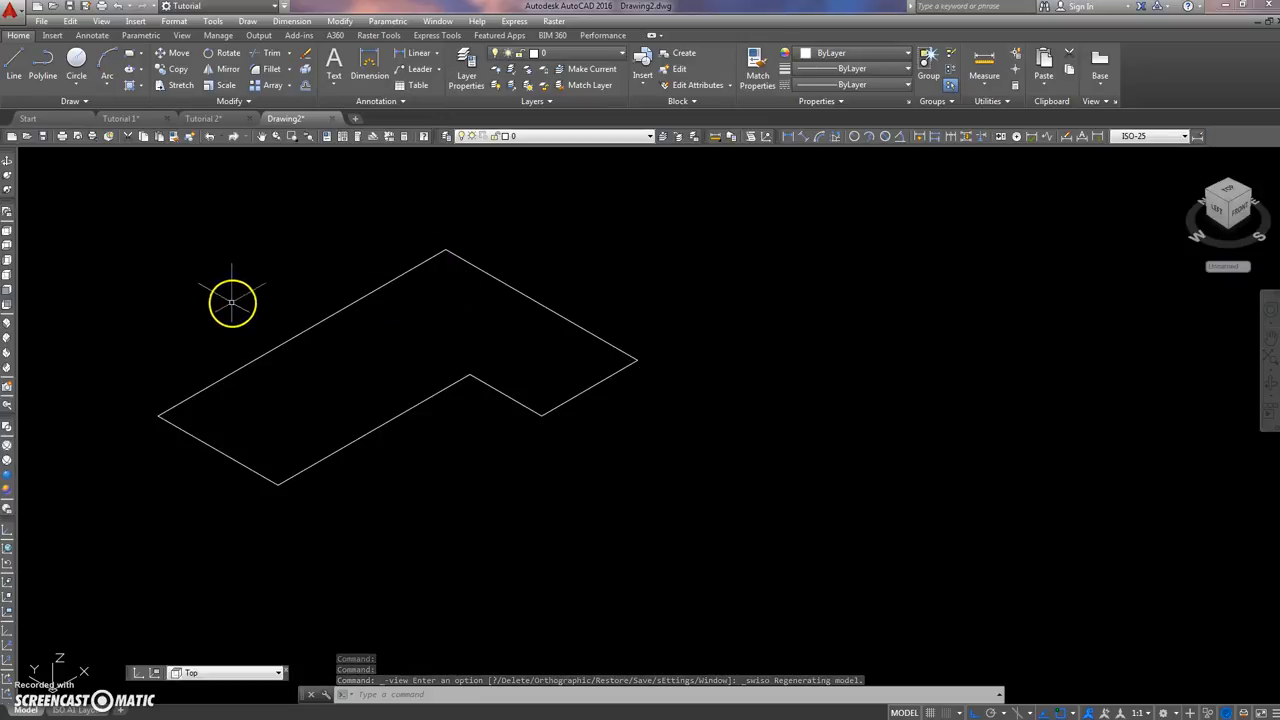
pyautogui.write('co')
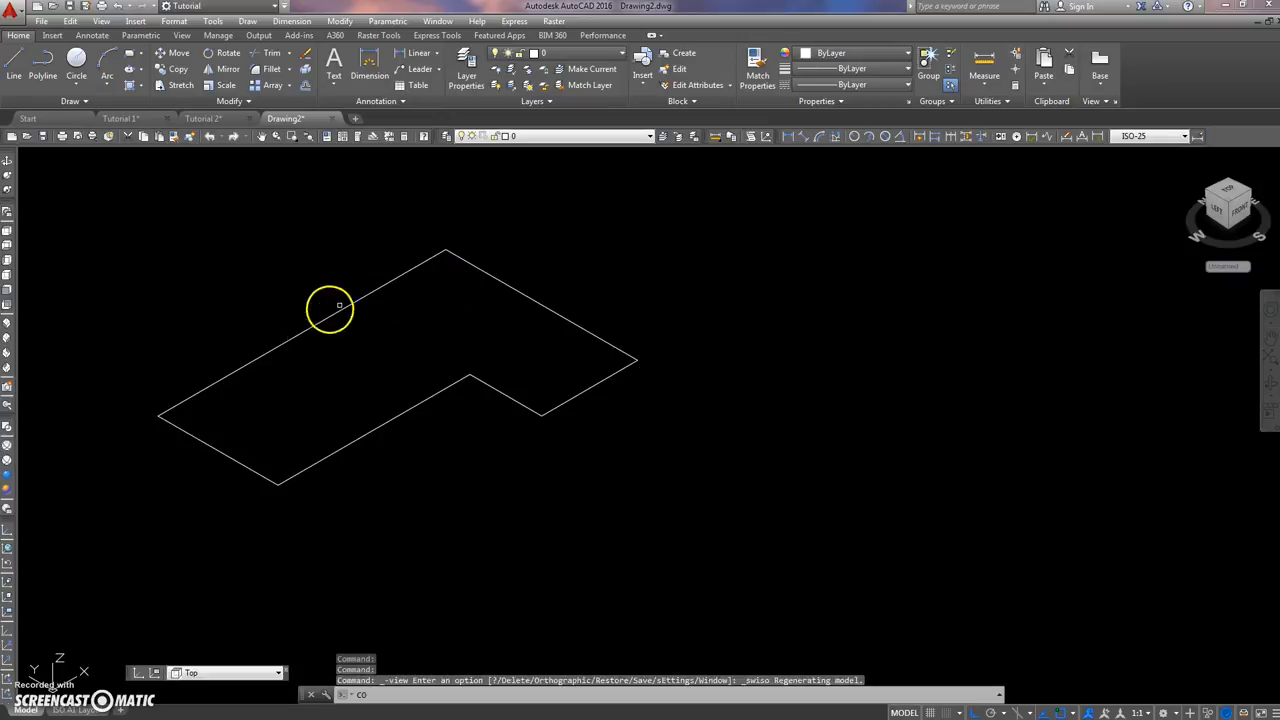
pyautogui.press('Return')
pyautogui.click(340, 305)
pyautogui.press('Return')
pyautogui.click(297, 365)
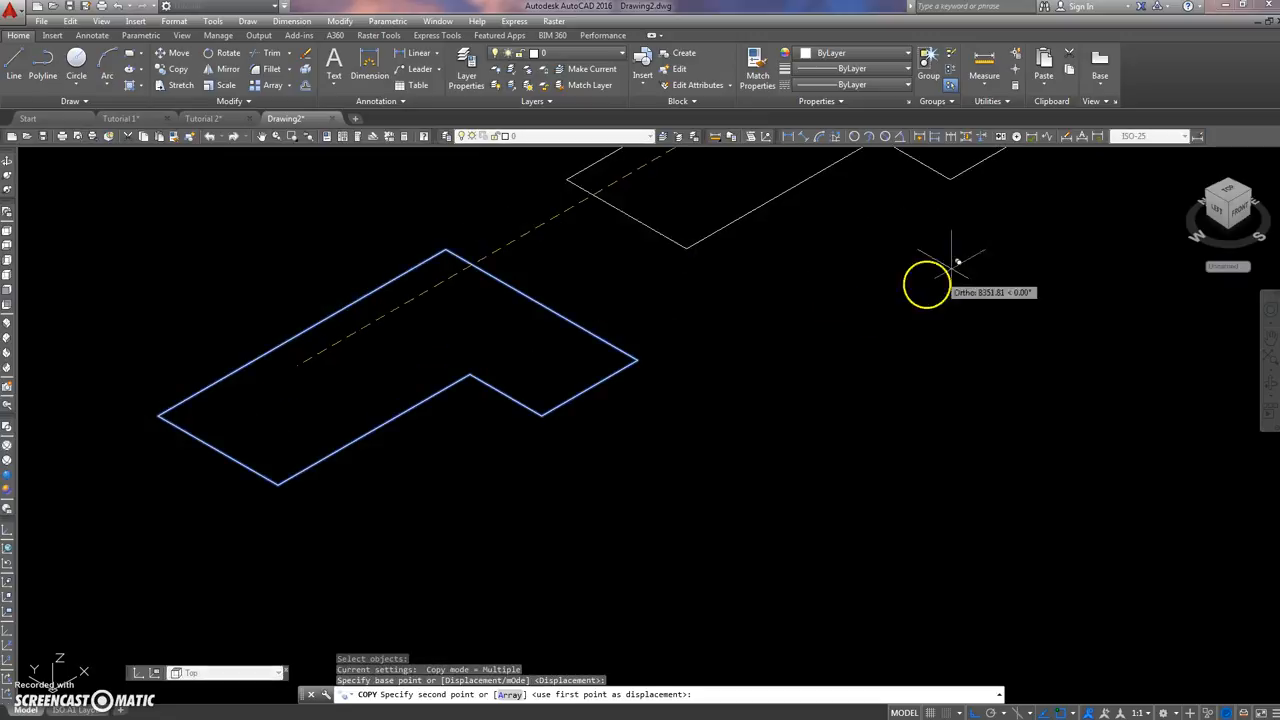
pyautogui.click(978, 256)
pyautogui.press('Return')
pyautogui.moveTo(357, 351); pyautogui.dragTo(443, 345, button='middle')
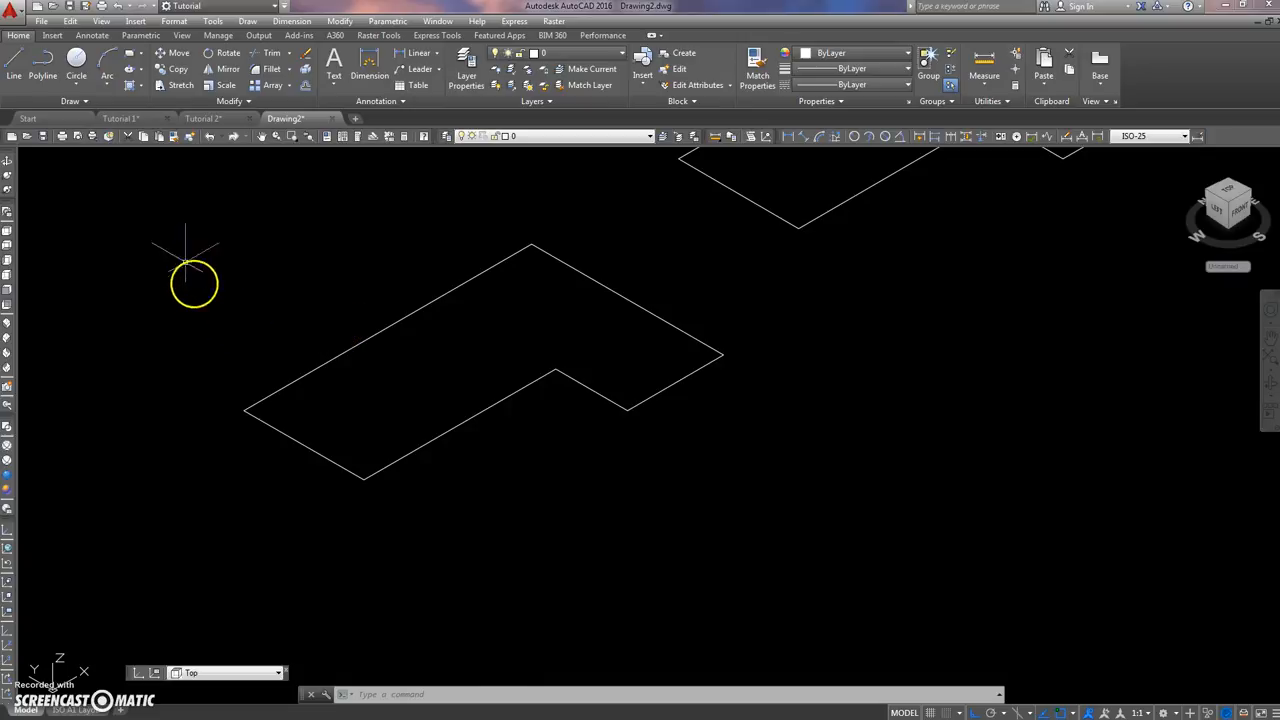
# Step: Switch to the left view and draw a 75 by 75 square beside the outlines
pyautogui.click(7, 258)
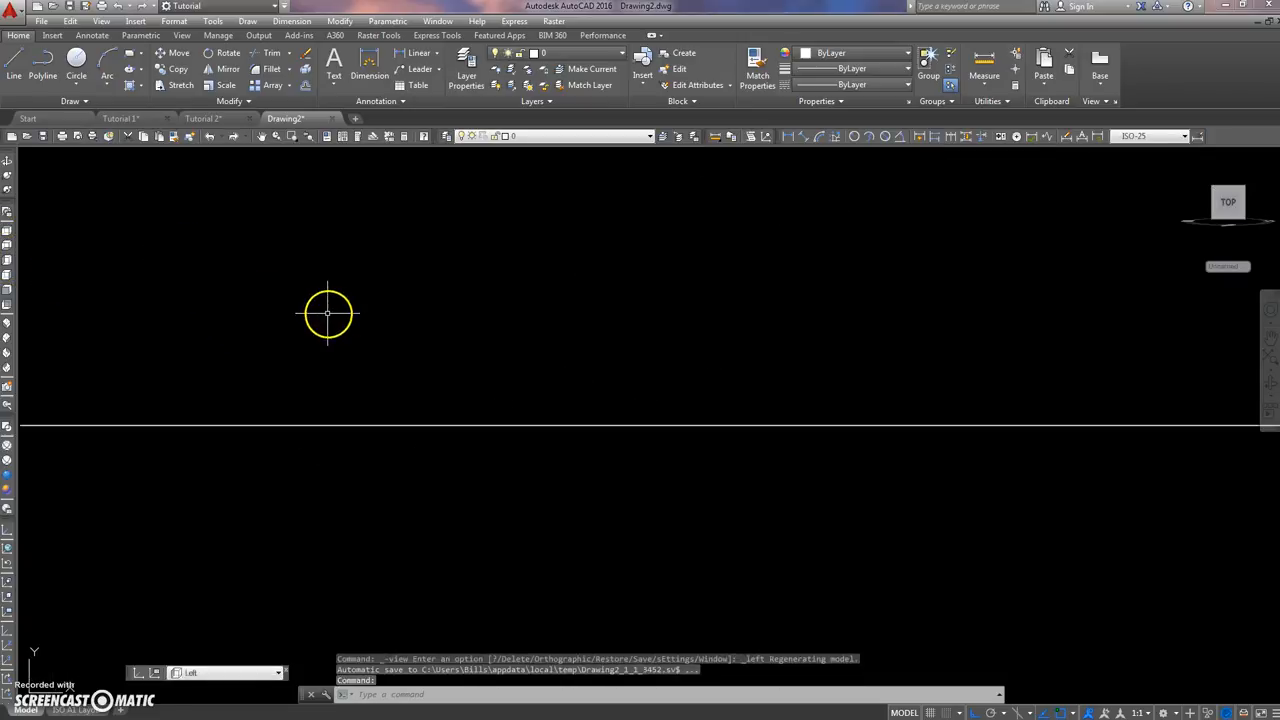
pyautogui.moveTo(243, 327); pyautogui.dragTo(399, 287, button='middle')
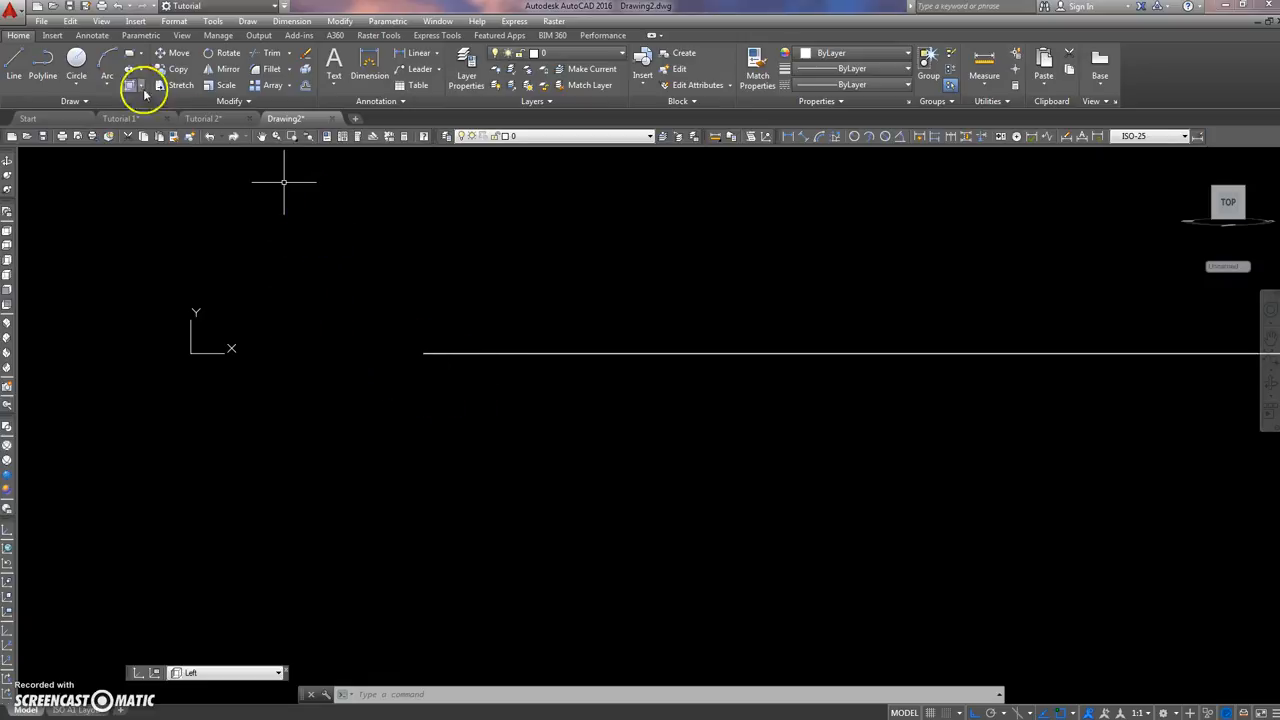
pyautogui.click(131, 56)
pyautogui.click(266, 410)
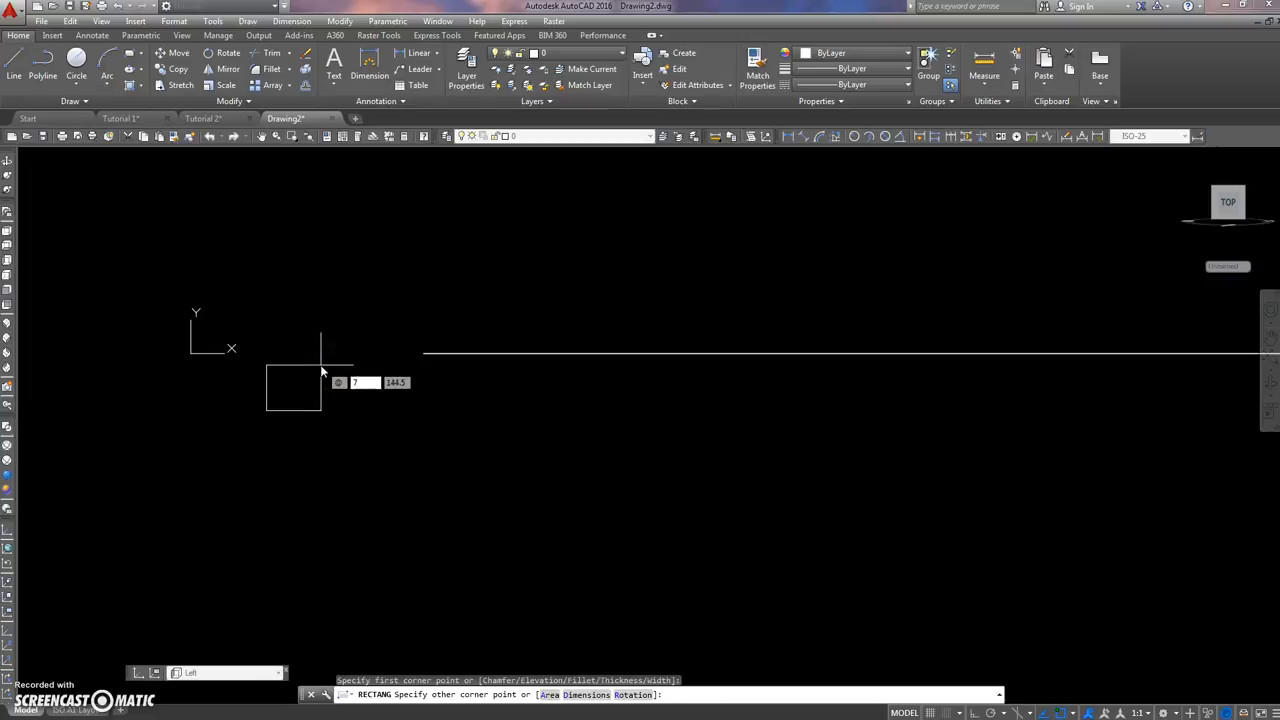
pyautogui.write('@75,75')
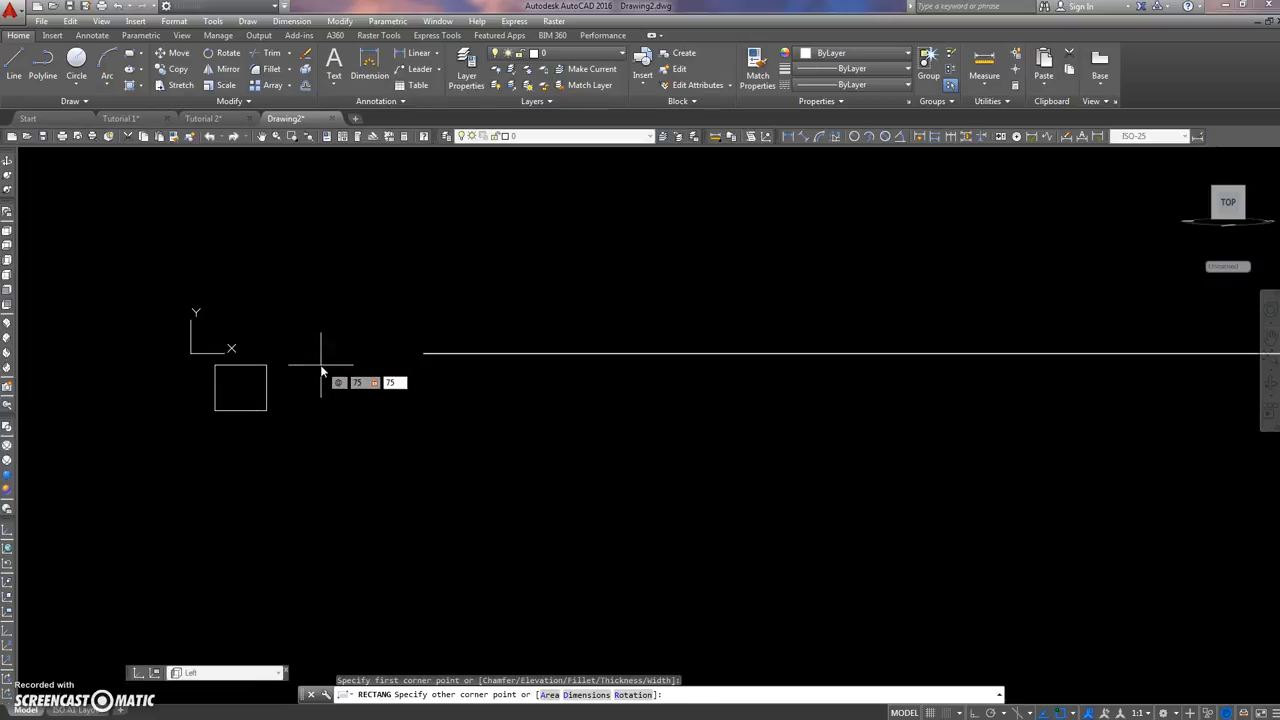
pyautogui.press('Return')
pyautogui.scroll(5, 325, 370)
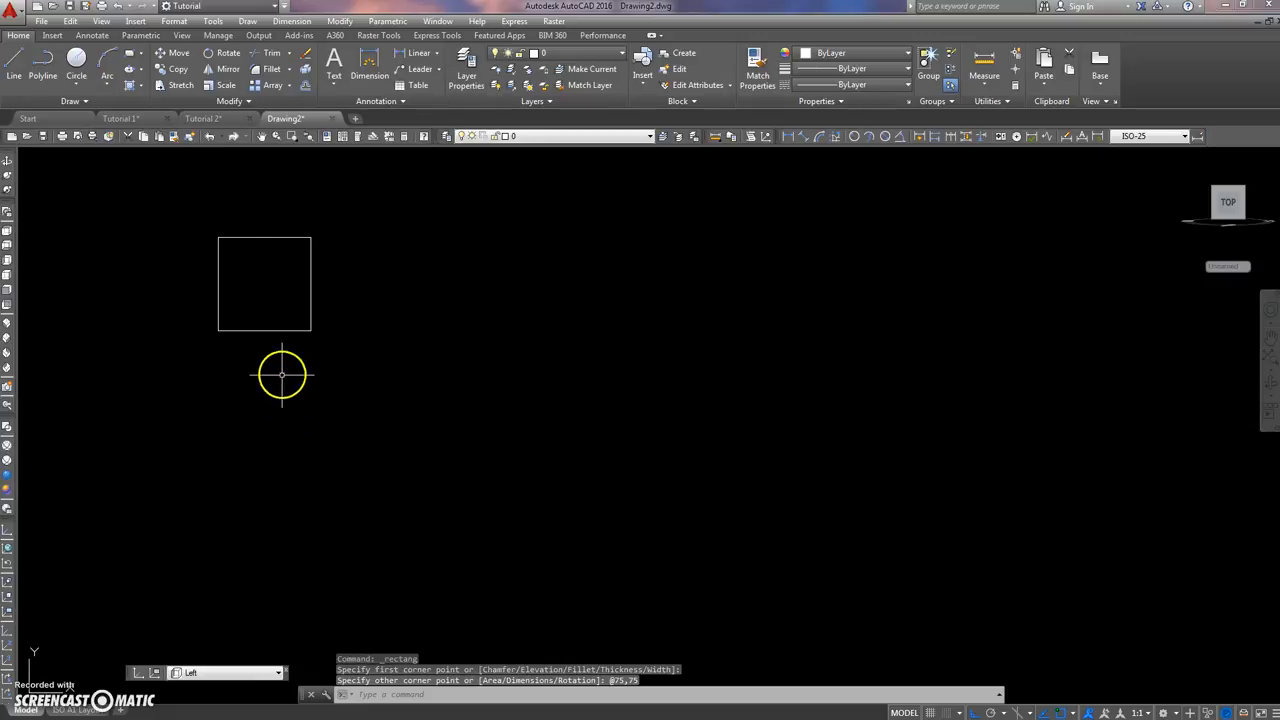
# Step: Offset the square inward by 5
pyautogui.click(305, 85)
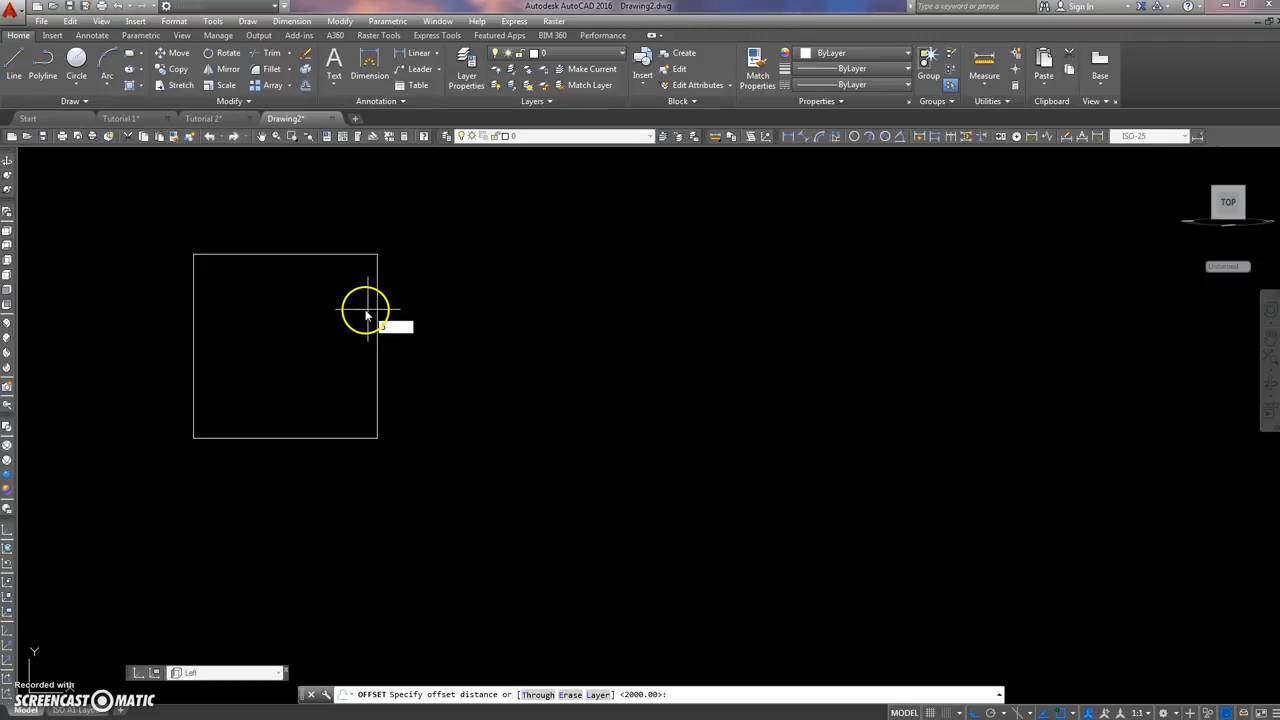
pyautogui.write('5')
pyautogui.press('Return')
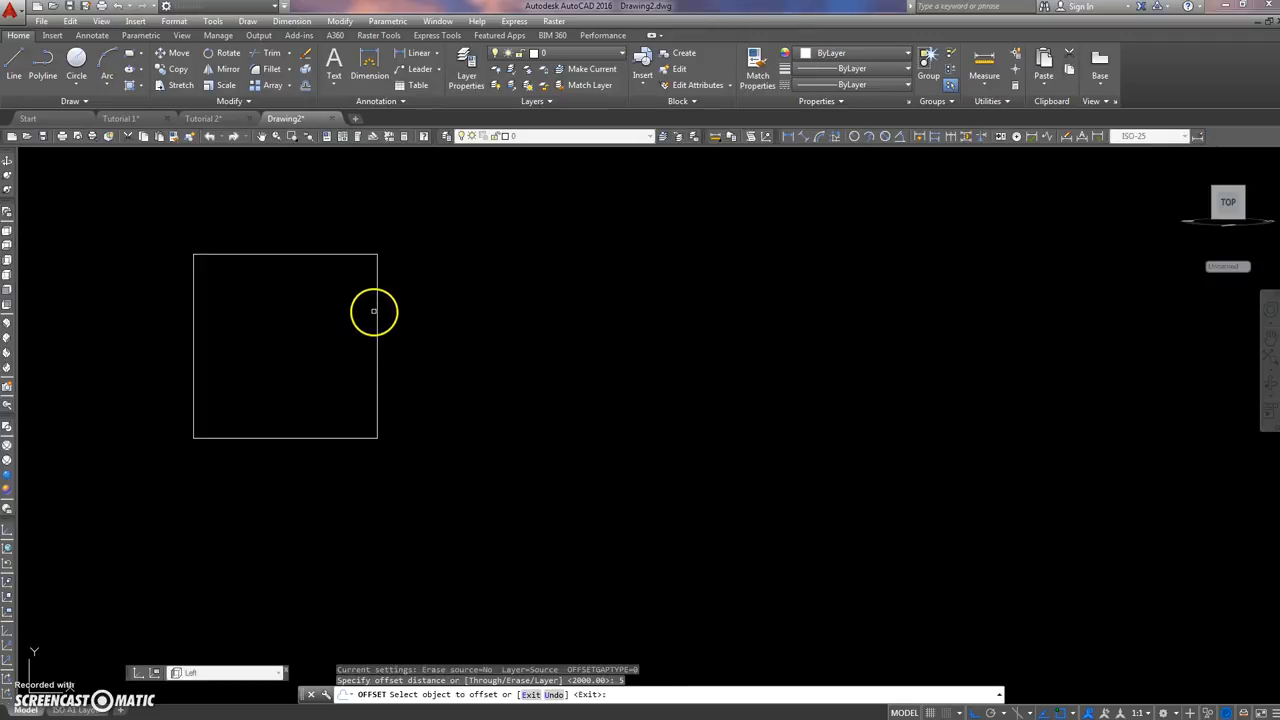
pyautogui.click(376, 300)
pyautogui.click(337, 306)
pyautogui.press('Escape')
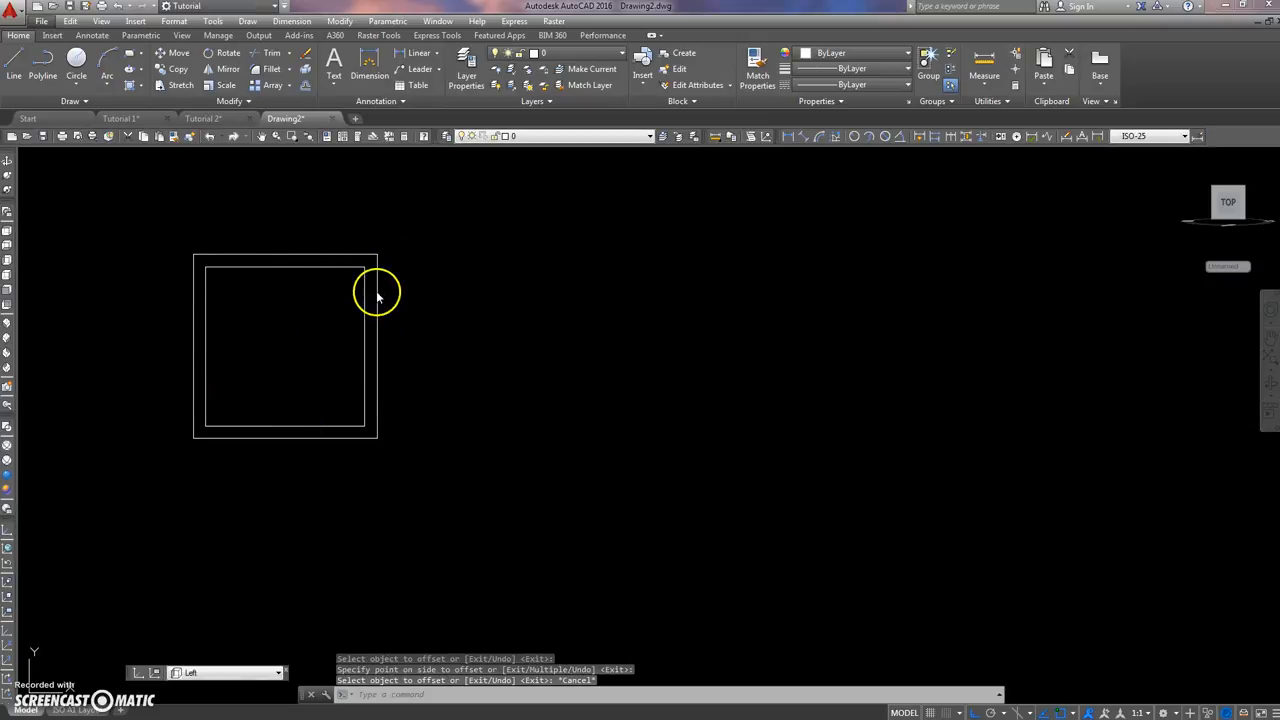
pyautogui.click(313, 286)
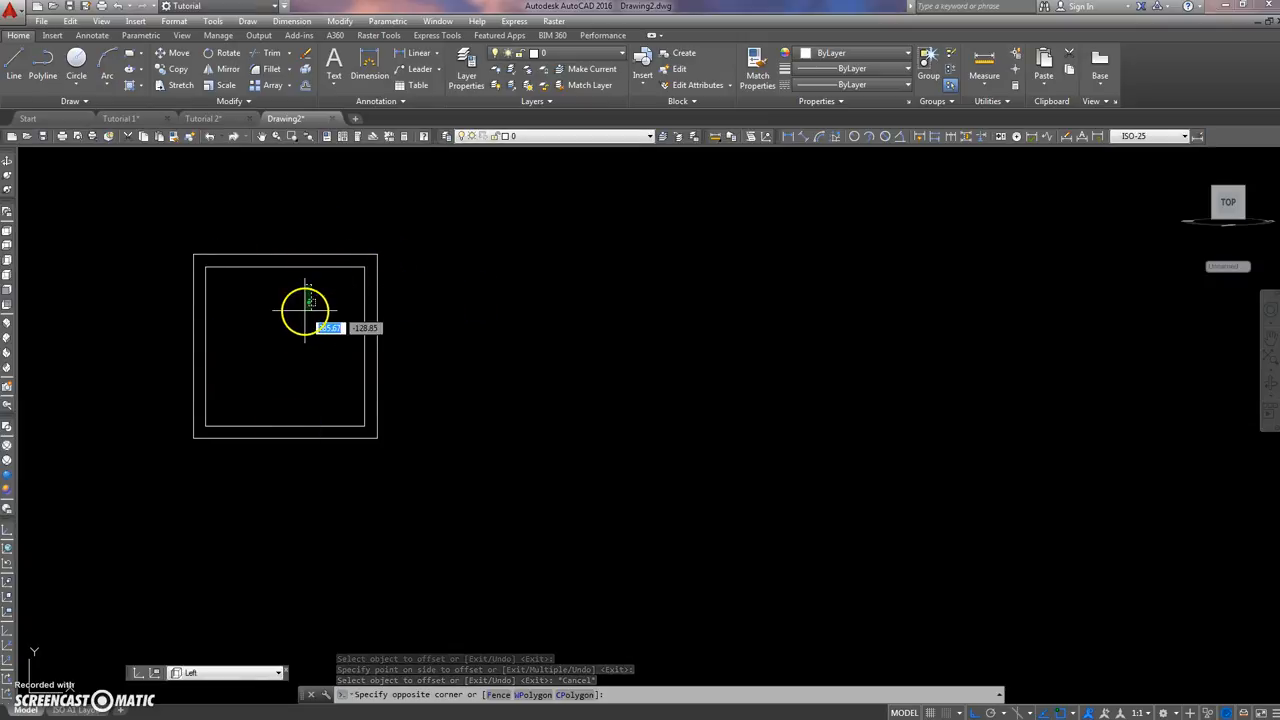
pyautogui.press('Escape')
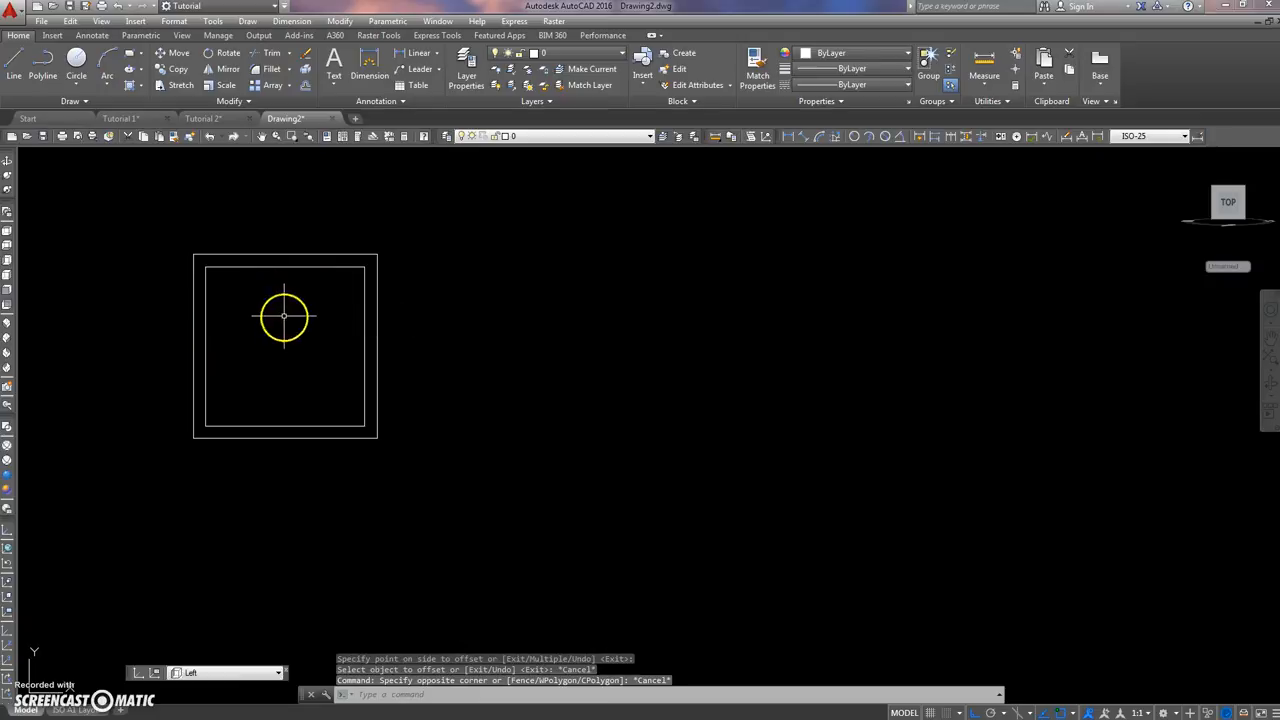
# Step: Return to the southwest isometric view and locate the two small concentric squares near the origin
pyautogui.click(8, 322)
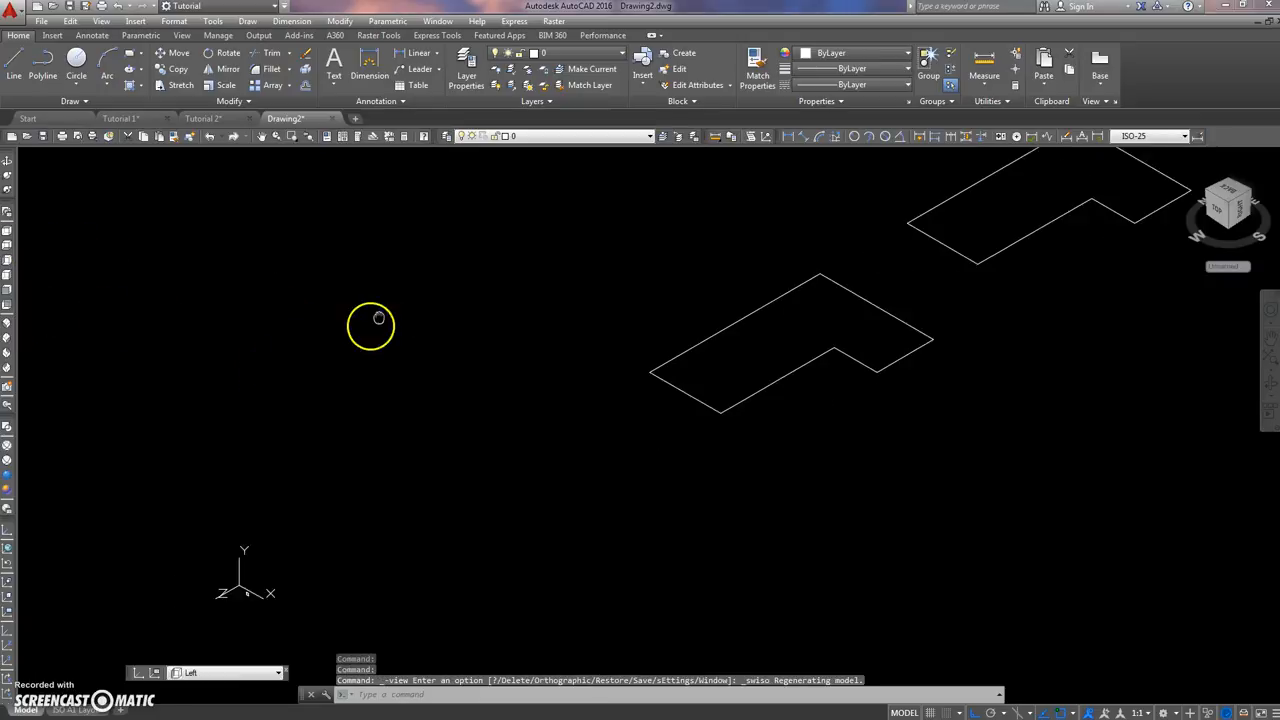
pyautogui.moveTo(371, 441); pyautogui.dragTo(326, 365, button='middle')
pyautogui.scroll(3, 217, 501)
pyautogui.scroll(-3, 329, 399)
pyautogui.moveTo(430, 353); pyautogui.dragTo(333, 400, button='middle')
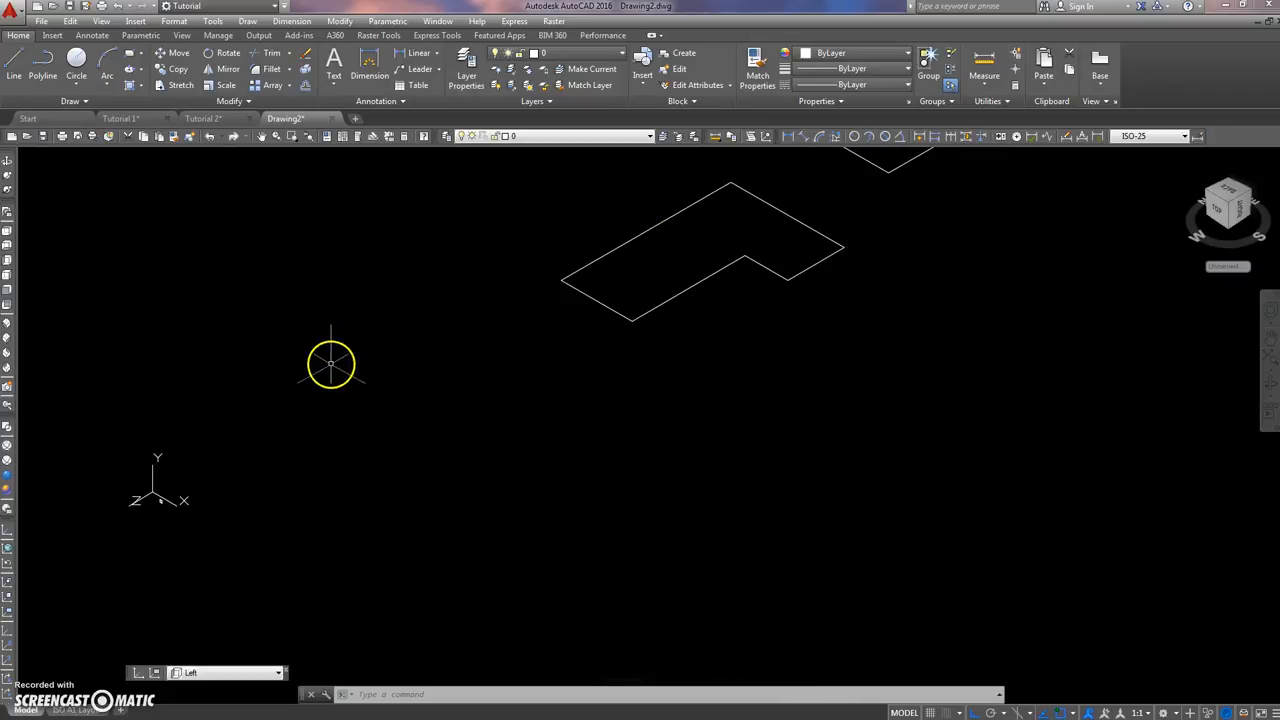
pyautogui.moveTo(210, 466); pyautogui.dragTo(223, 417, button='middle')
pyautogui.scroll(8, 181, 436)
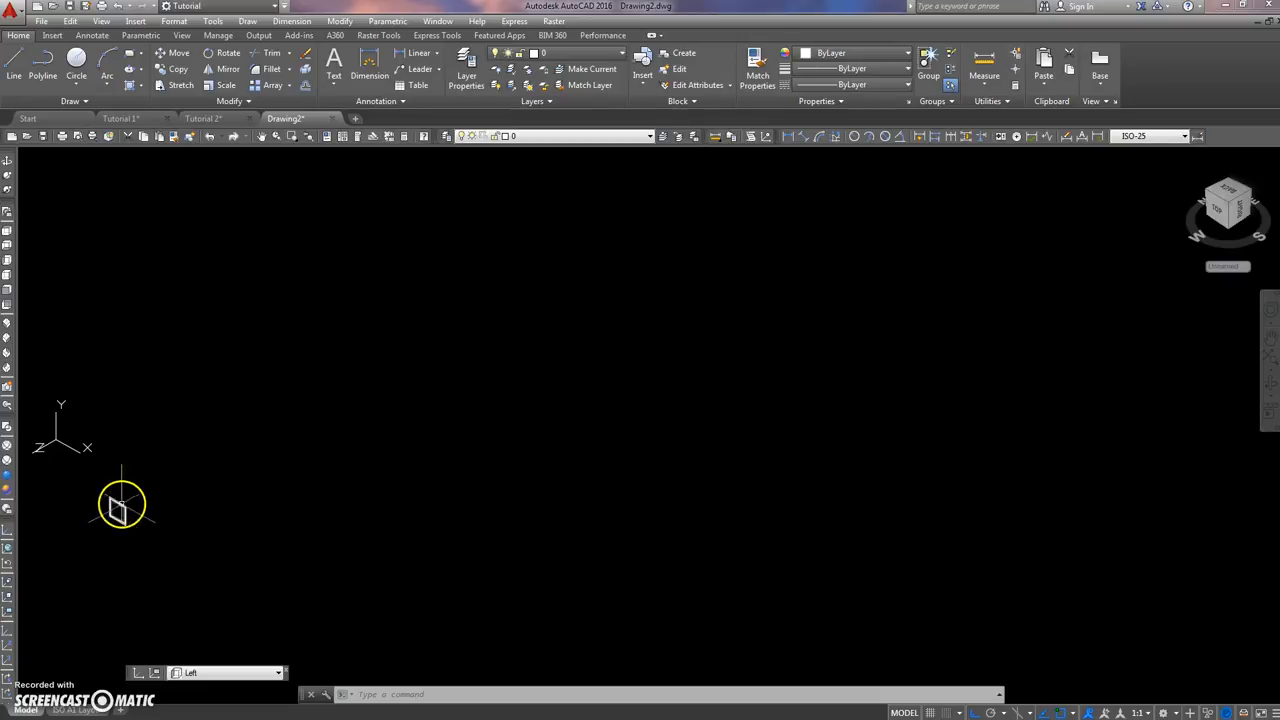
pyautogui.moveTo(119, 508); pyautogui.dragTo(234, 490, button='middle')
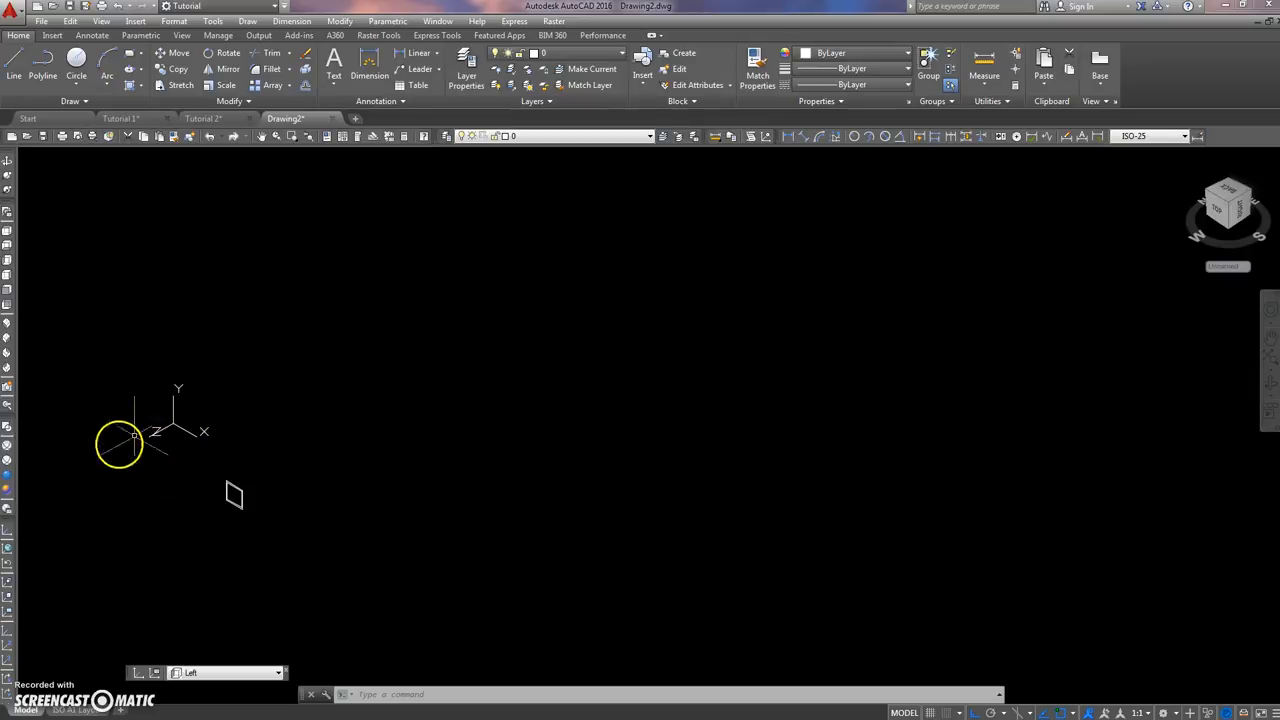
pyautogui.moveTo(246, 457); pyautogui.dragTo(156, 452, button='middle')
# Step: Move the two concentric squares by an upper corner onto the midpoint of the original L-shaped outline's longest edge
pyautogui.write('m')
pyautogui.press('Return')
pyautogui.click(206, 449)
pyautogui.click(103, 517)
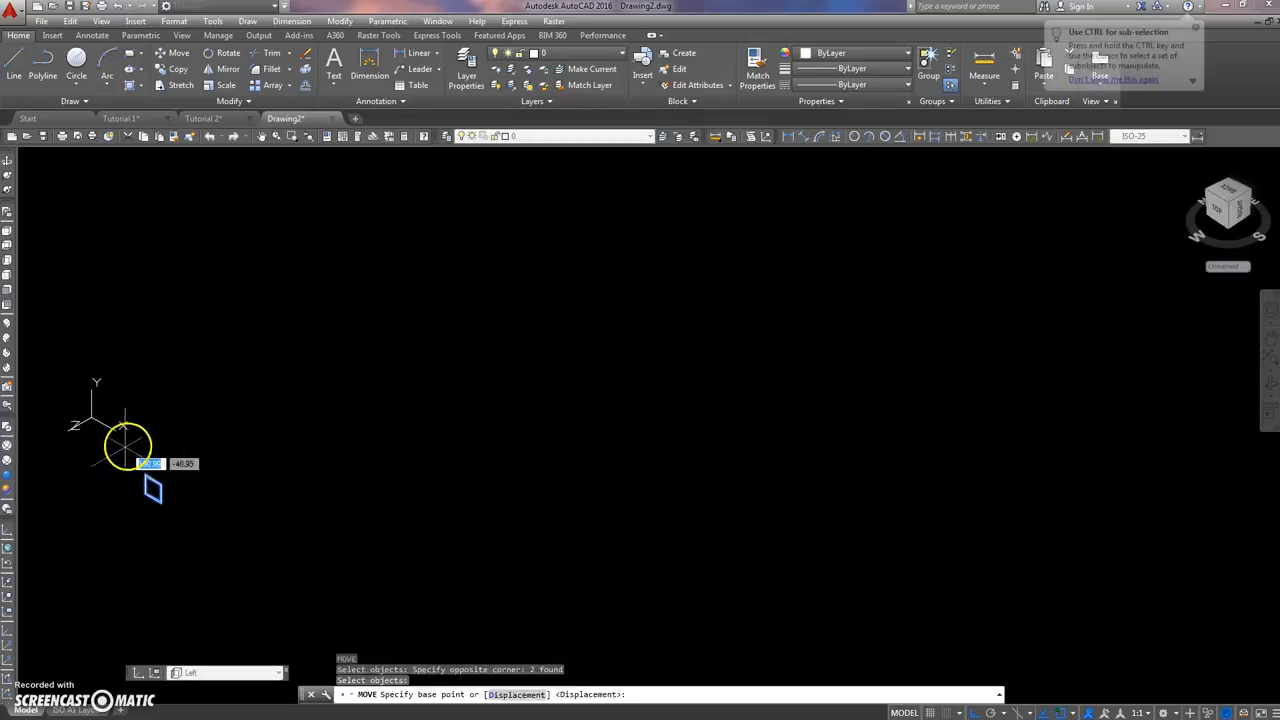
pyautogui.press('Return')
pyautogui.scroll(8, 143, 463)
pyautogui.click(179, 530)
pyautogui.scroll(-6, 400, 420)
pyautogui.scroll(8, 409, 417)
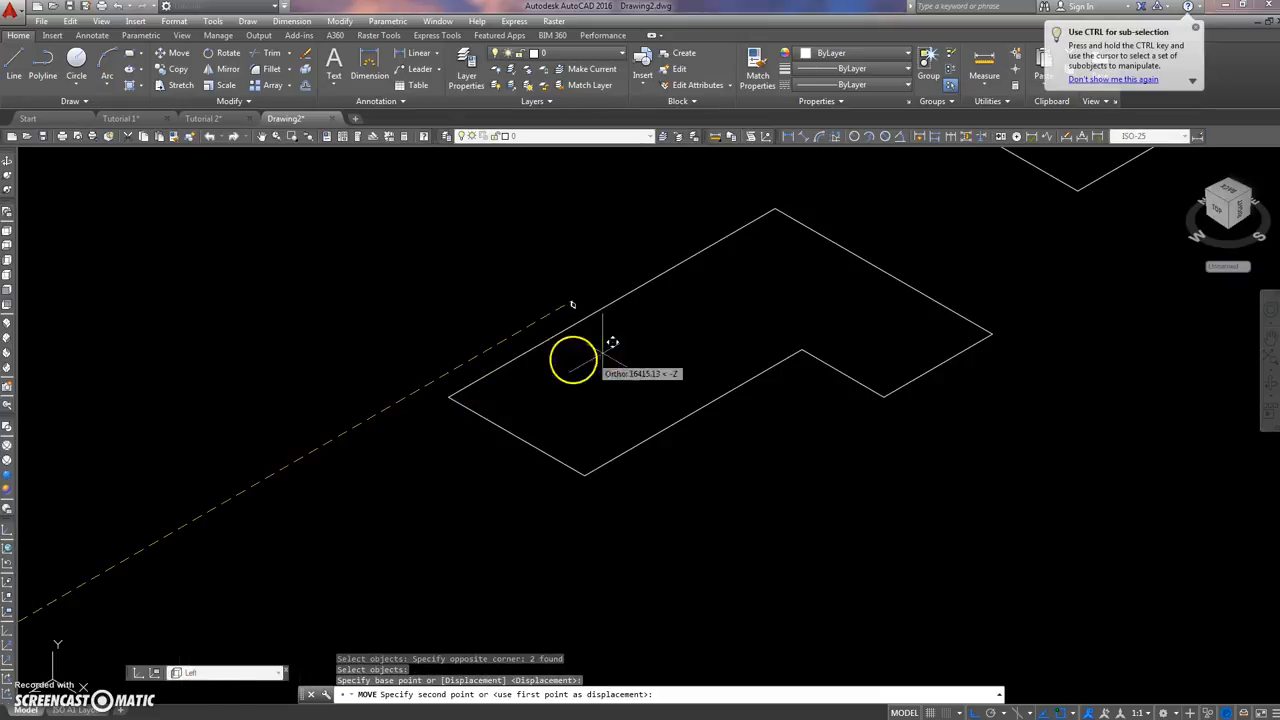
pyautogui.scroll(10, 624, 303)
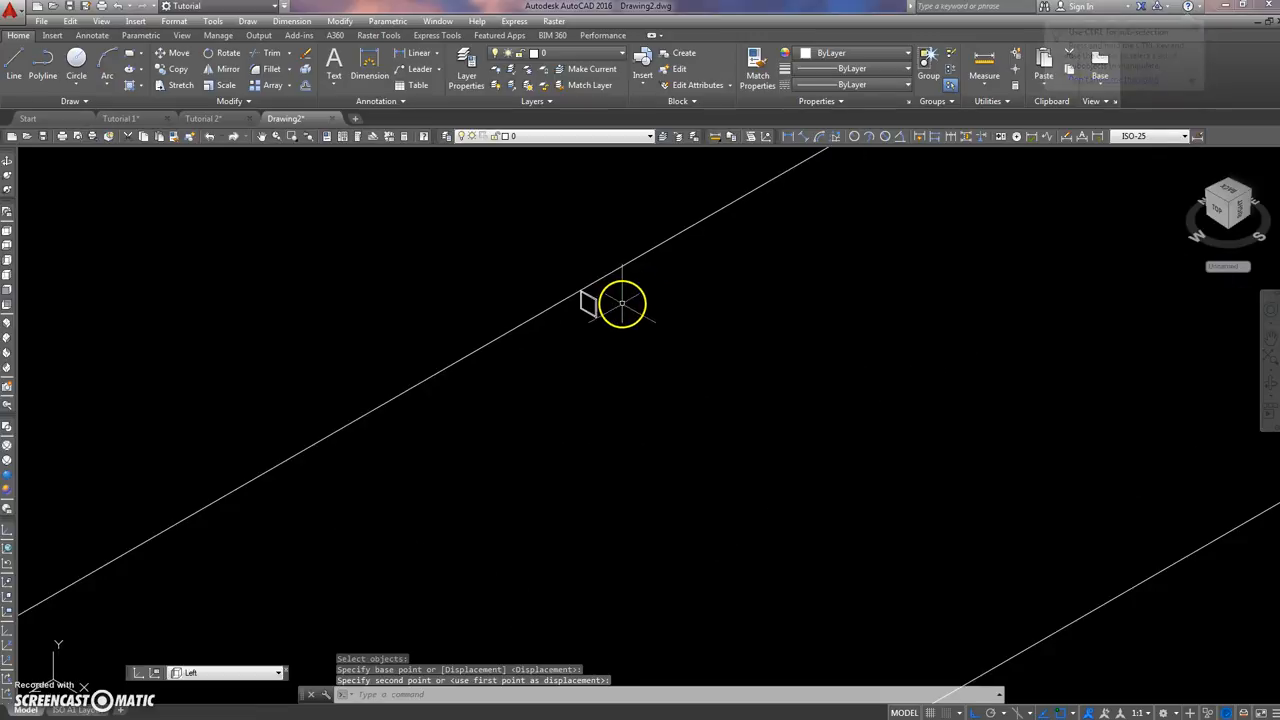
pyautogui.scroll(-10, 629, 303)
pyautogui.moveTo(652, 311); pyautogui.dragTo(470, 330, button='middle')
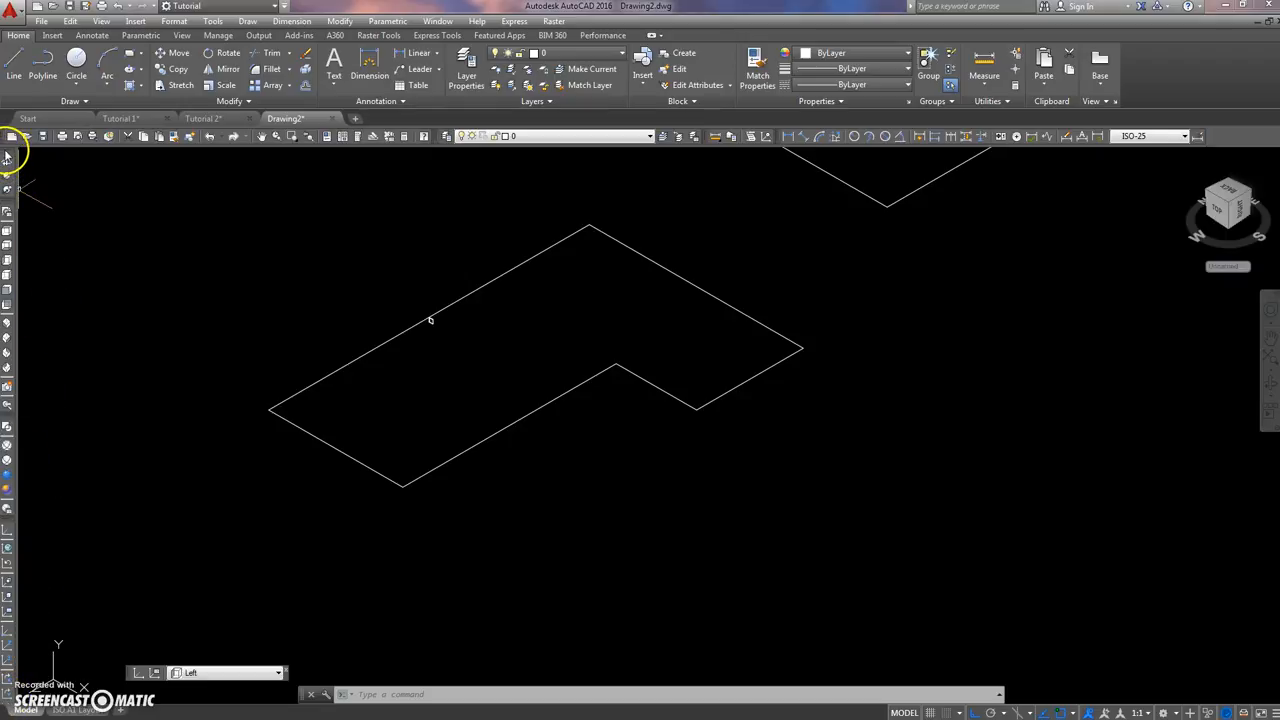
# Step: Dock the Orbit toolbar beside the Dimension toolbar and close the gaps between the remaining vertically docked toolbars
pyautogui.moveTo(7, 157); pyautogui.dragTo(1233, 140)
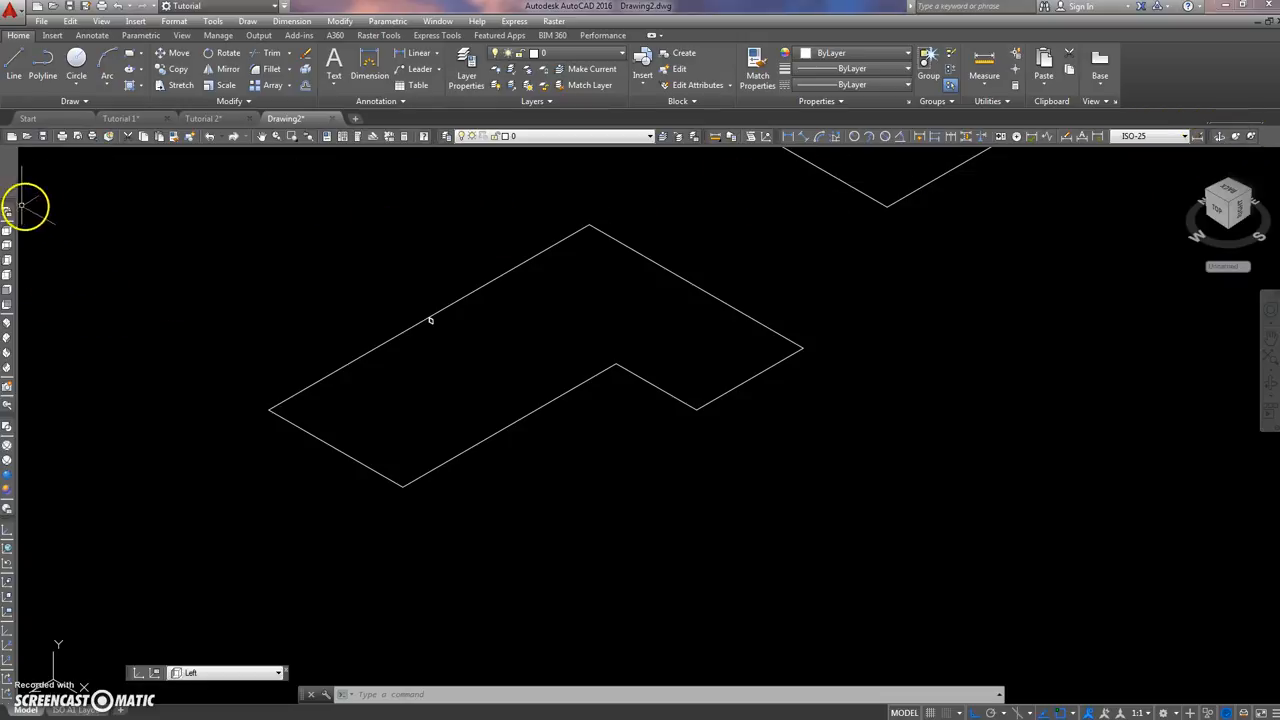
pyautogui.moveTo(8, 203); pyautogui.dragTo(10, 152)
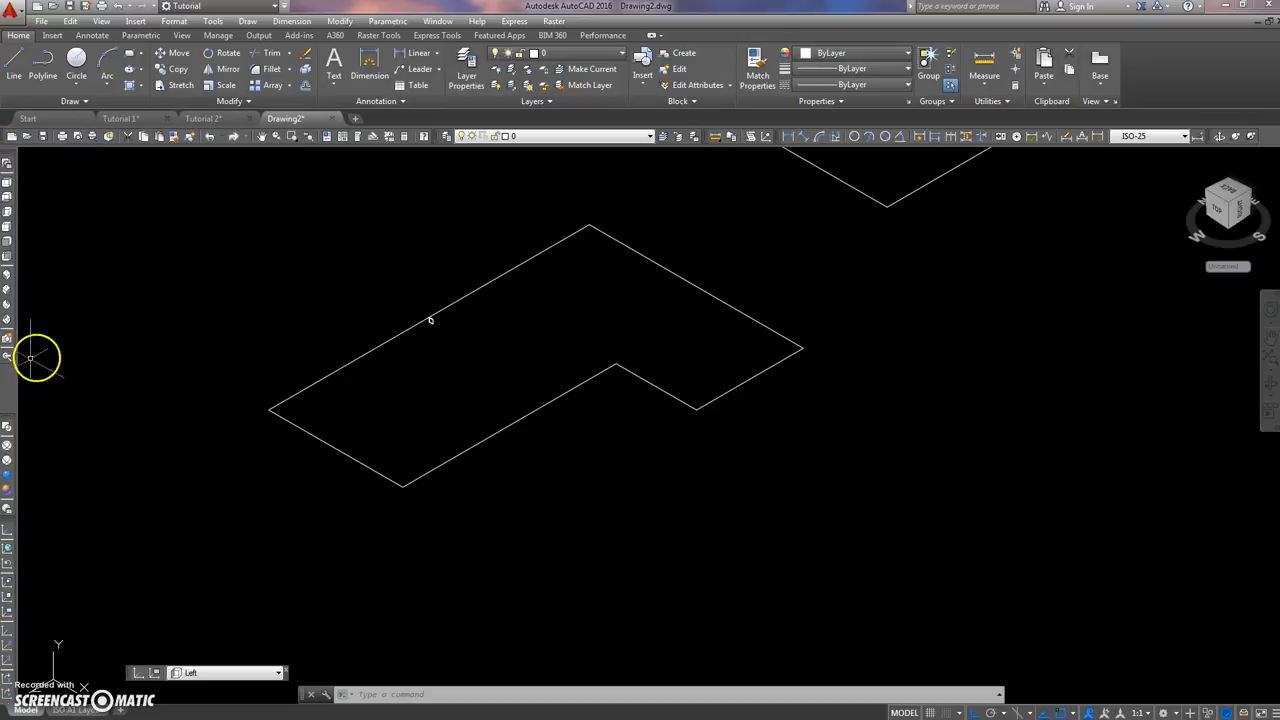
pyautogui.moveTo(8, 422); pyautogui.dragTo(12, 480)
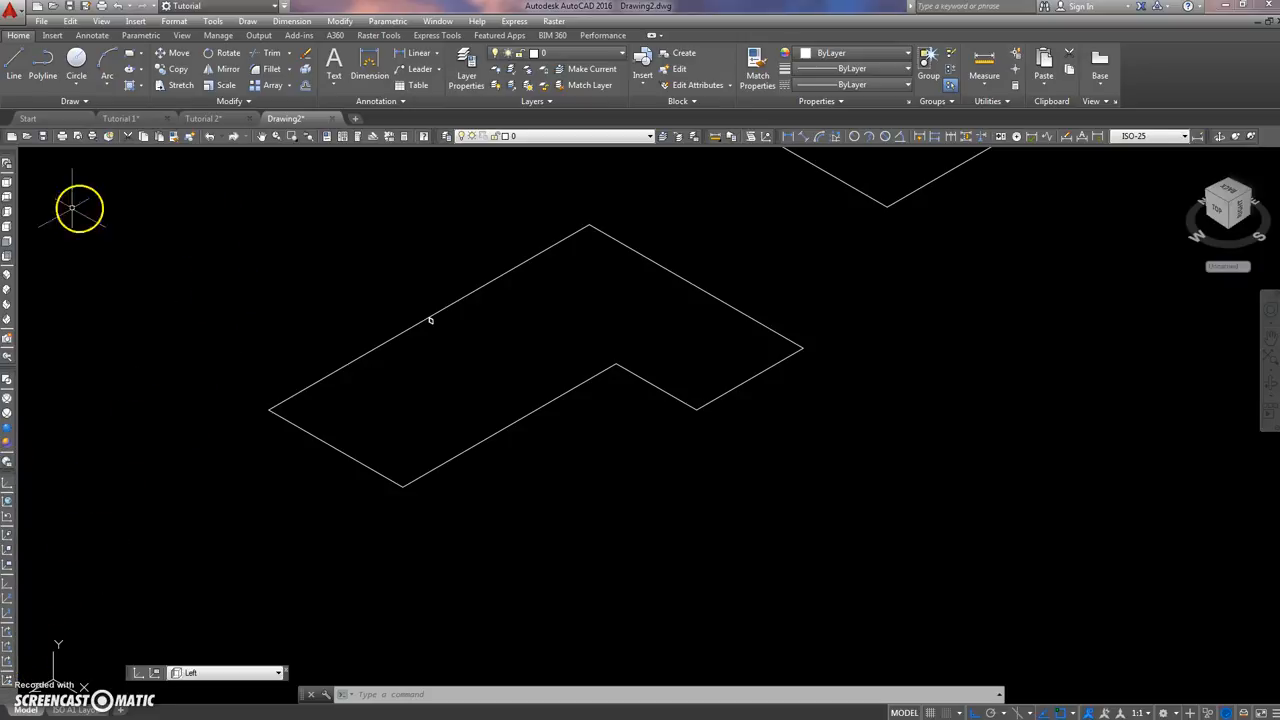
# Step: Show the Modeling toolbar and dock it vertically along the drawing area's edge near the ViewCube
pyautogui.rightClick(13, 214)
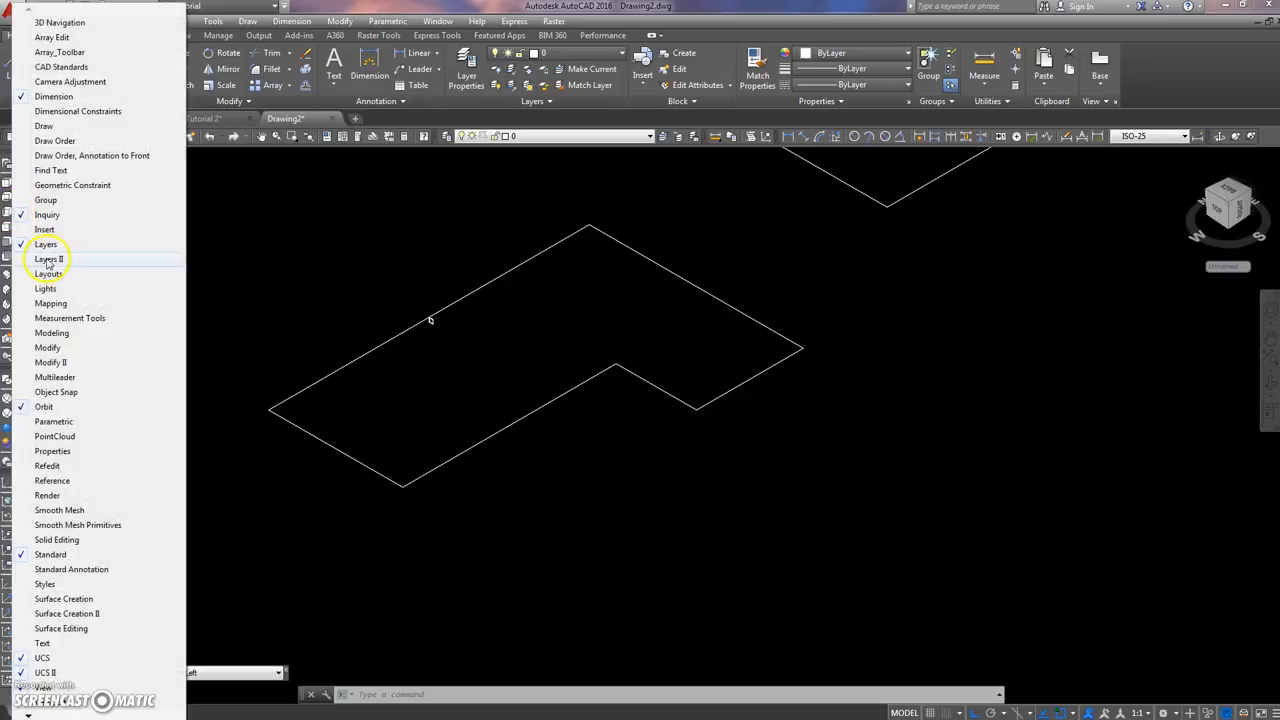
pyautogui.click(24, 334)
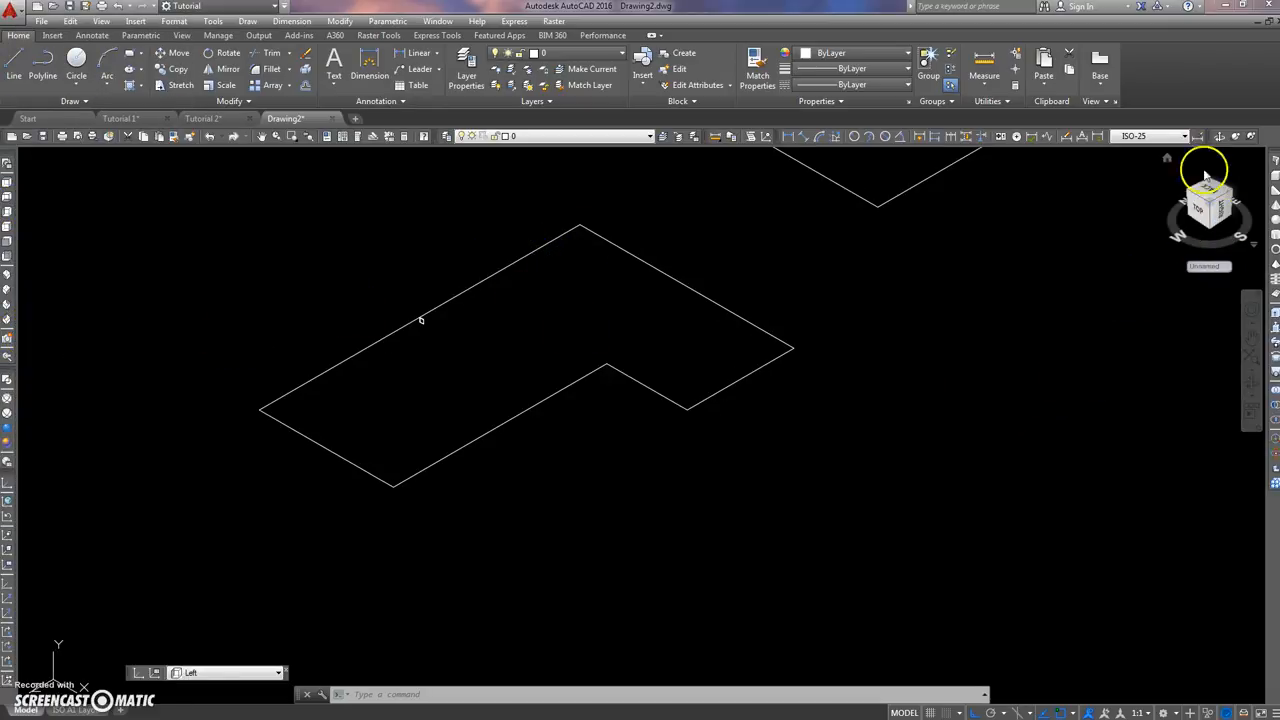
pyautogui.moveTo(1275, 155)
pyautogui.mouseDown()
pyautogui.moveTo(1140, 180)
pyautogui.moveTo(991, 274)
pyautogui.moveTo(943, 349)
pyautogui.moveTo(785, 350)
pyautogui.mouseUp()
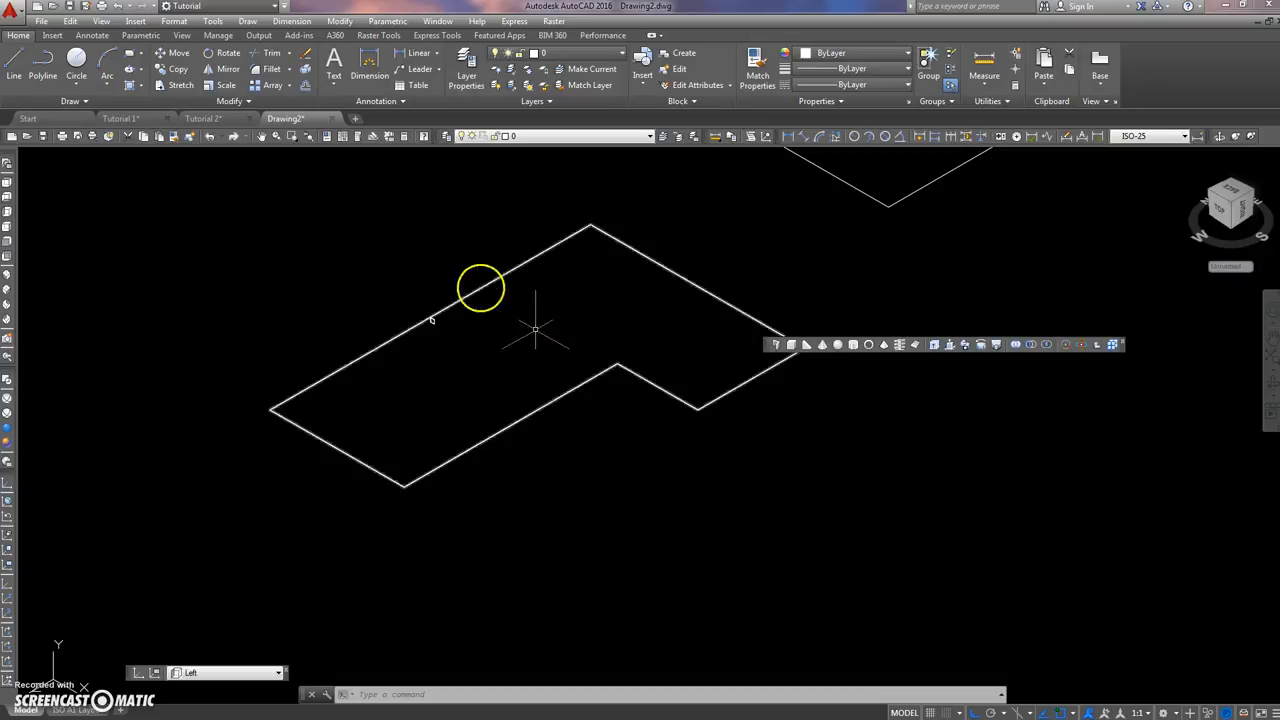
pyautogui.moveTo(770, 347); pyautogui.dragTo(1268, 428)
pyautogui.moveTo(762, 344); pyautogui.dragTo(1250, 415)
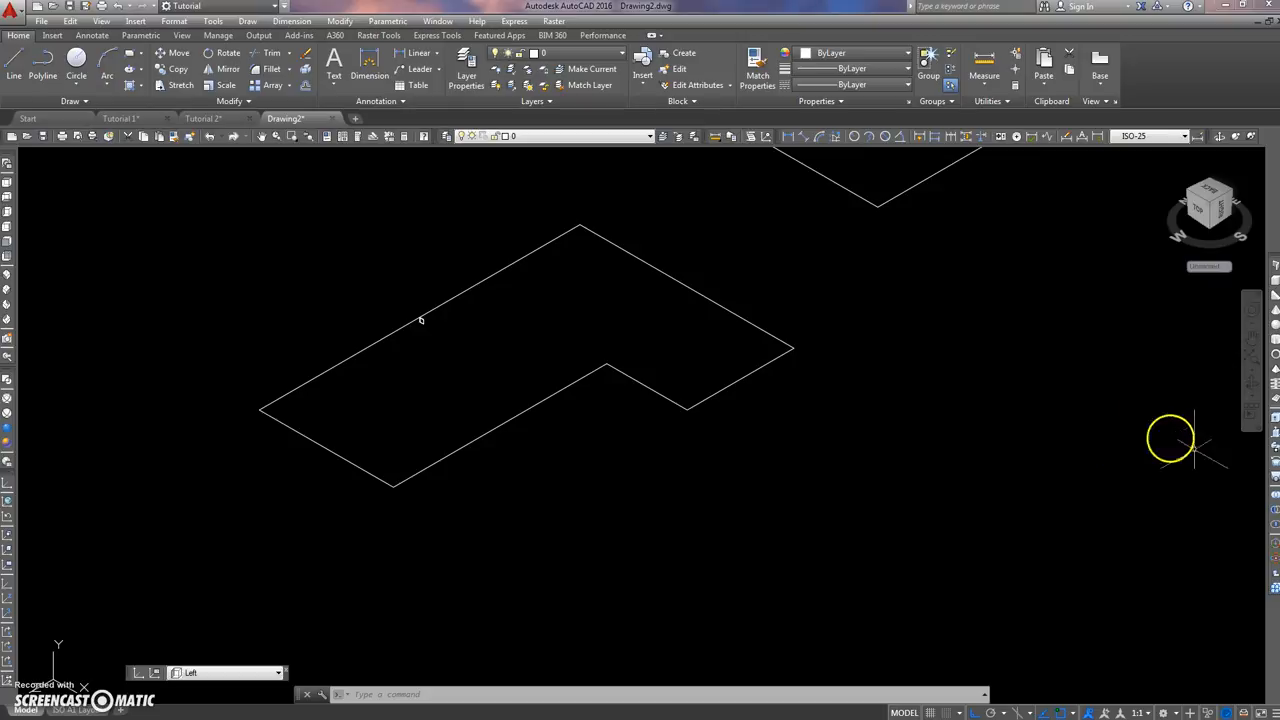
# Step: Sweep both concentric squares as solids along the original L-shaped outline
pyautogui.click(1275, 447)
pyautogui.scroll(5, 421, 320)
pyautogui.click(410, 317)
pyautogui.click(380, 343)
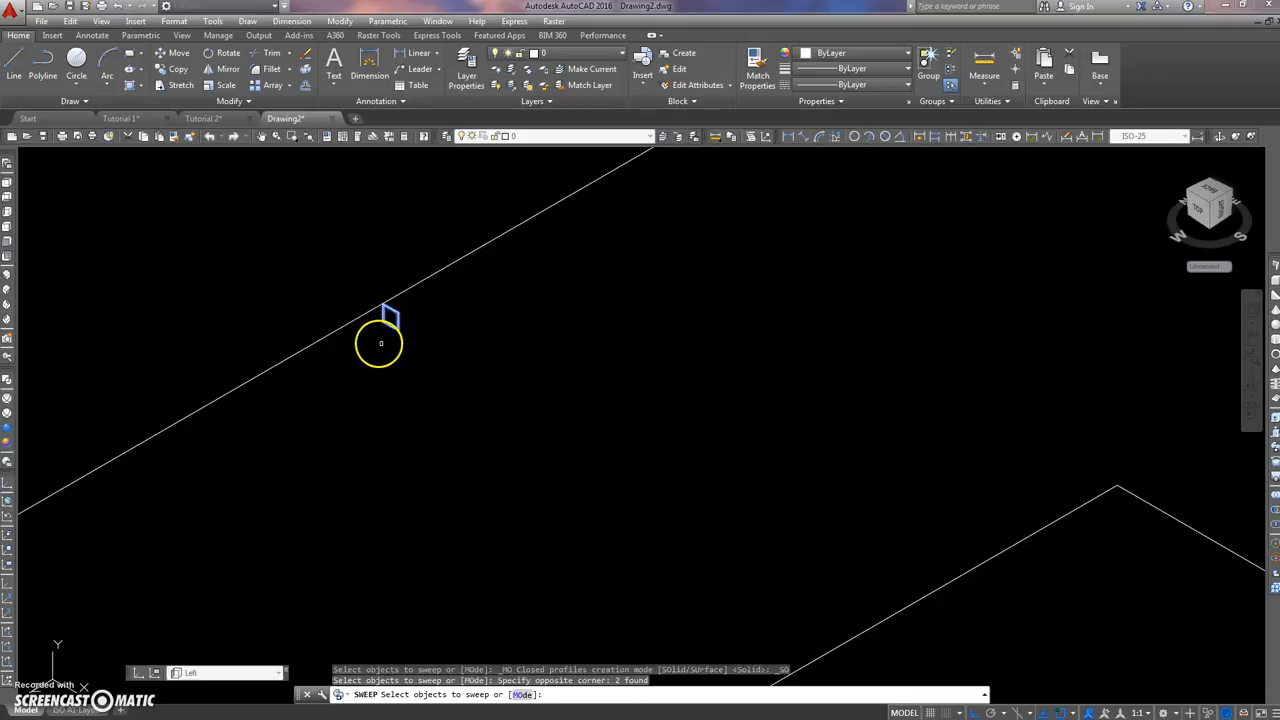
pyautogui.press('Return')
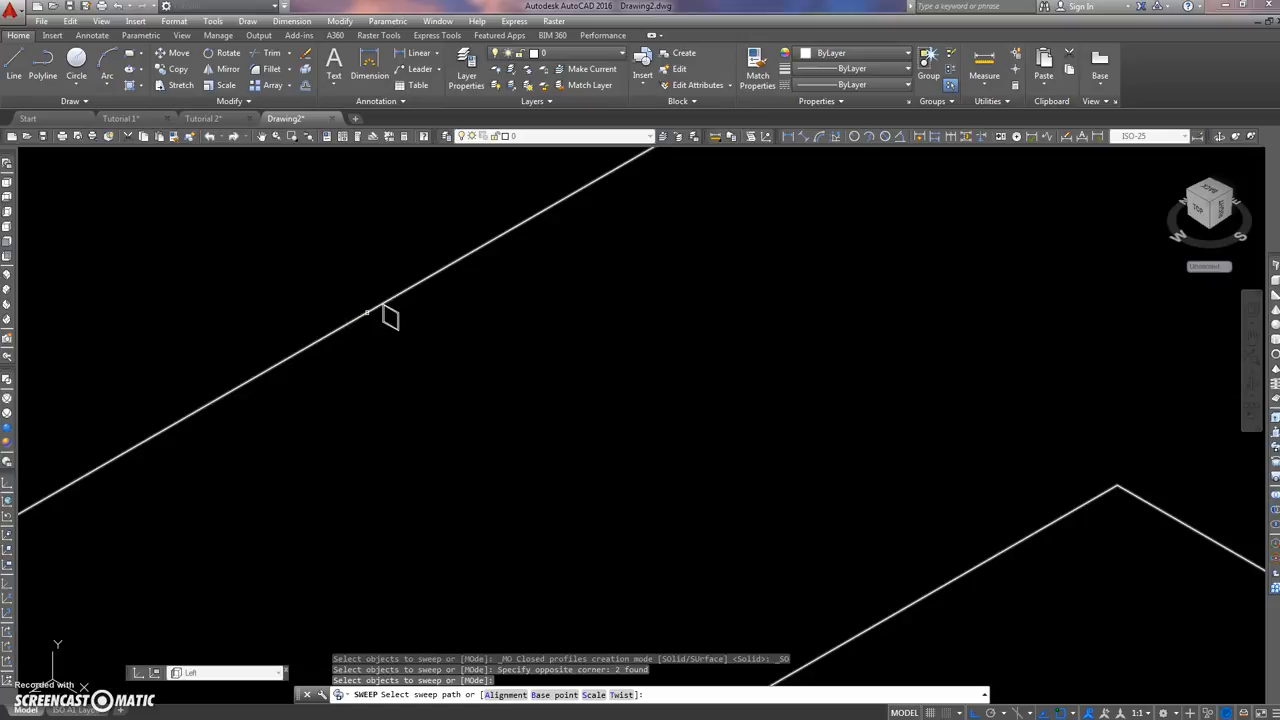
pyautogui.click(360, 314)
pyautogui.scroll(-5, 287, 338)
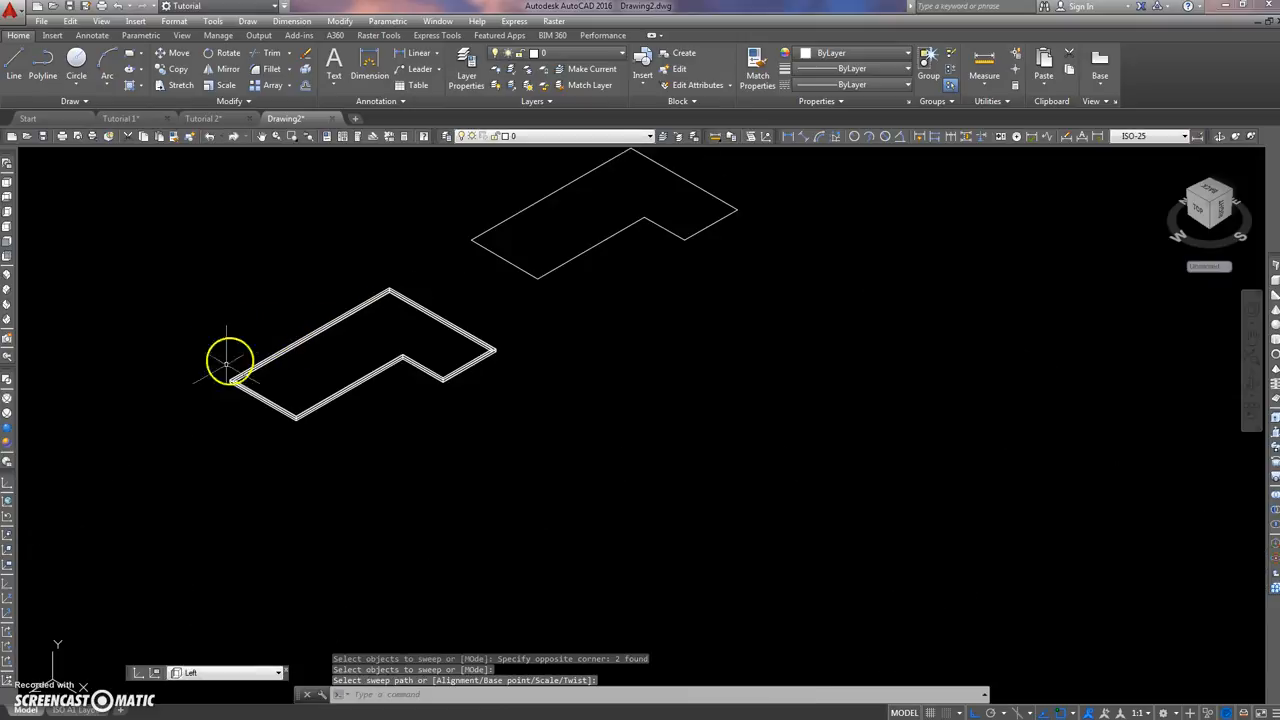
# Step: Examine the outer and inner swept solids separately at the frame's corner
pyautogui.scroll(6, 240, 366)
pyautogui.scroll(2, 380, 385)
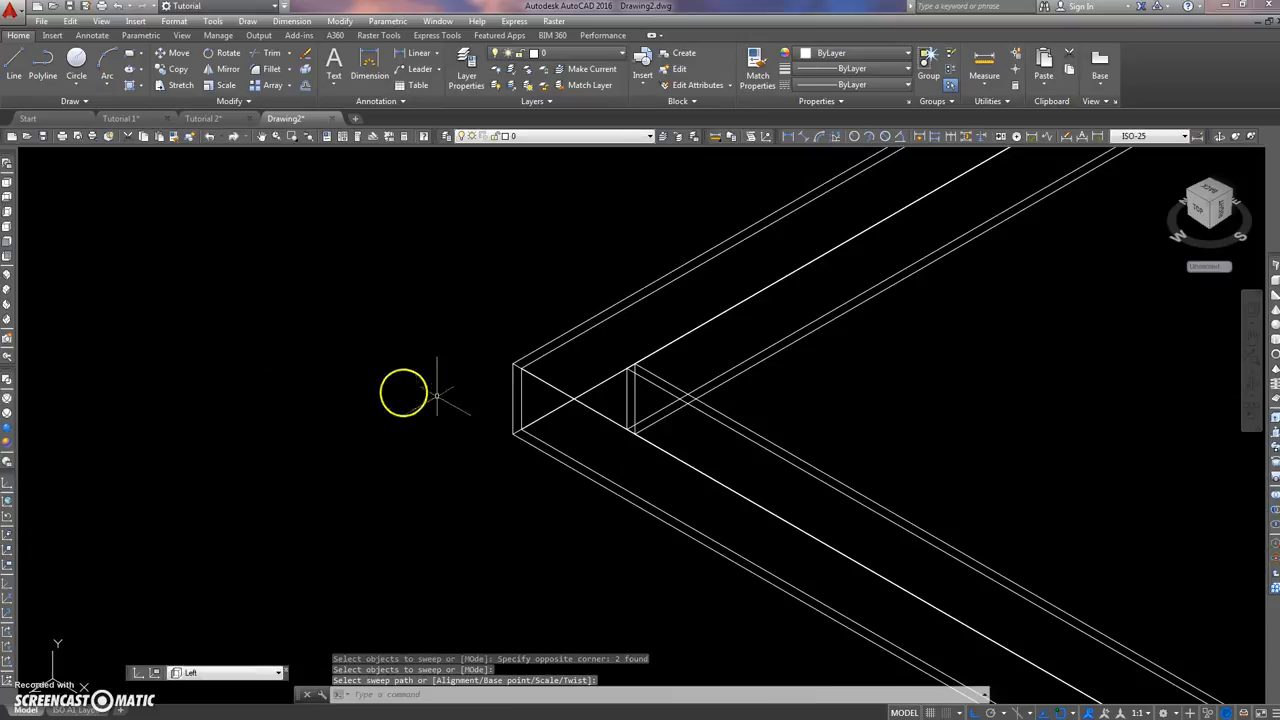
pyautogui.click(512, 375)
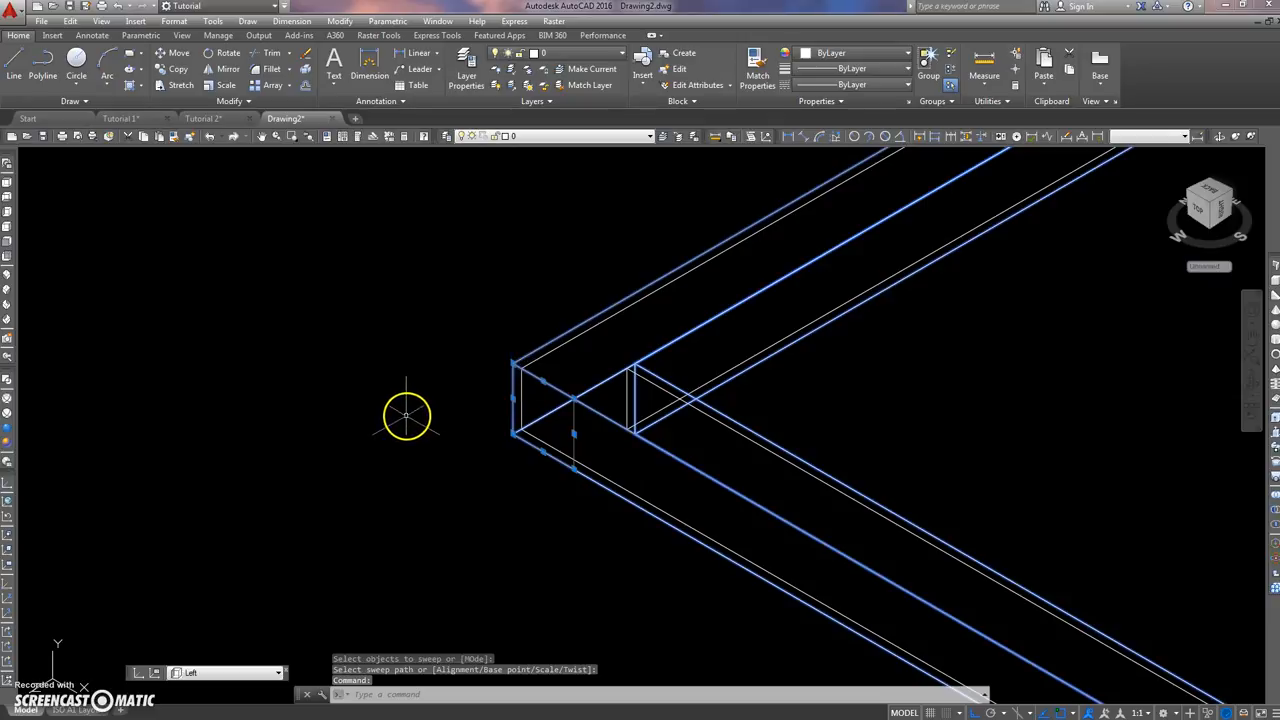
pyautogui.press('Escape')
pyautogui.click(521, 391)
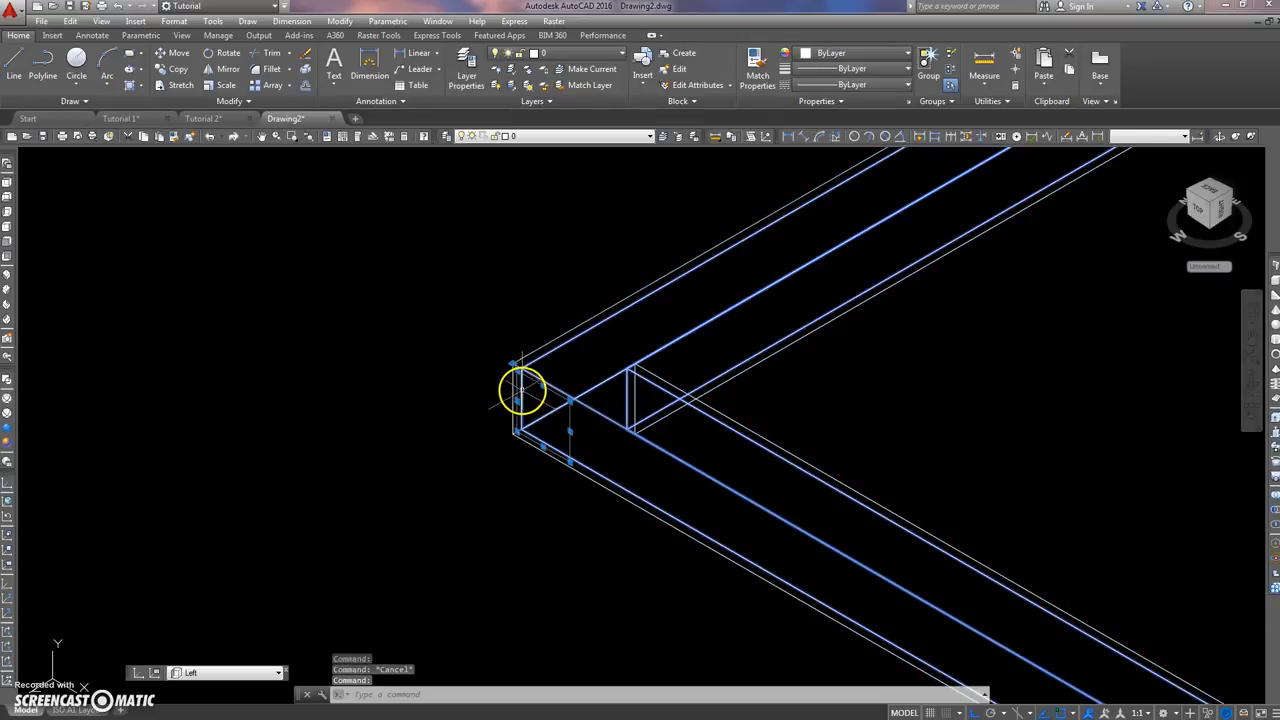
pyautogui.press('Escape')
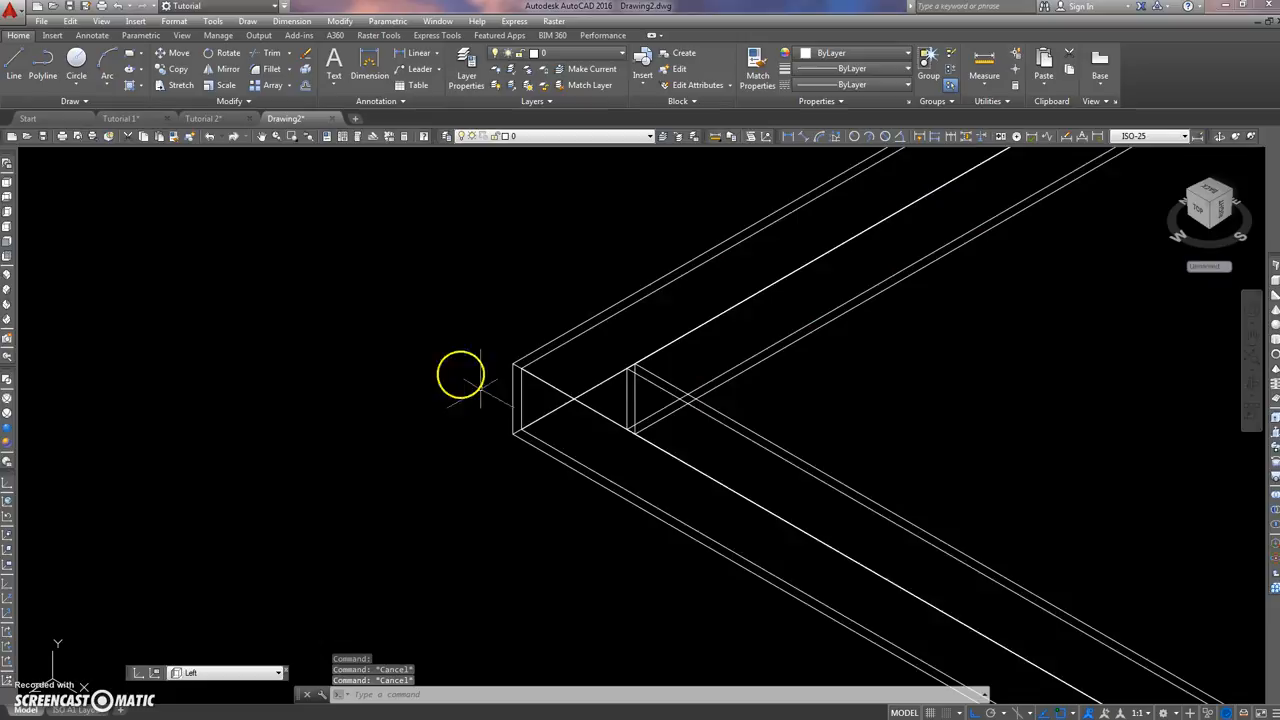
pyautogui.moveTo(563, 366); pyautogui.dragTo(455, 358, button='middle')
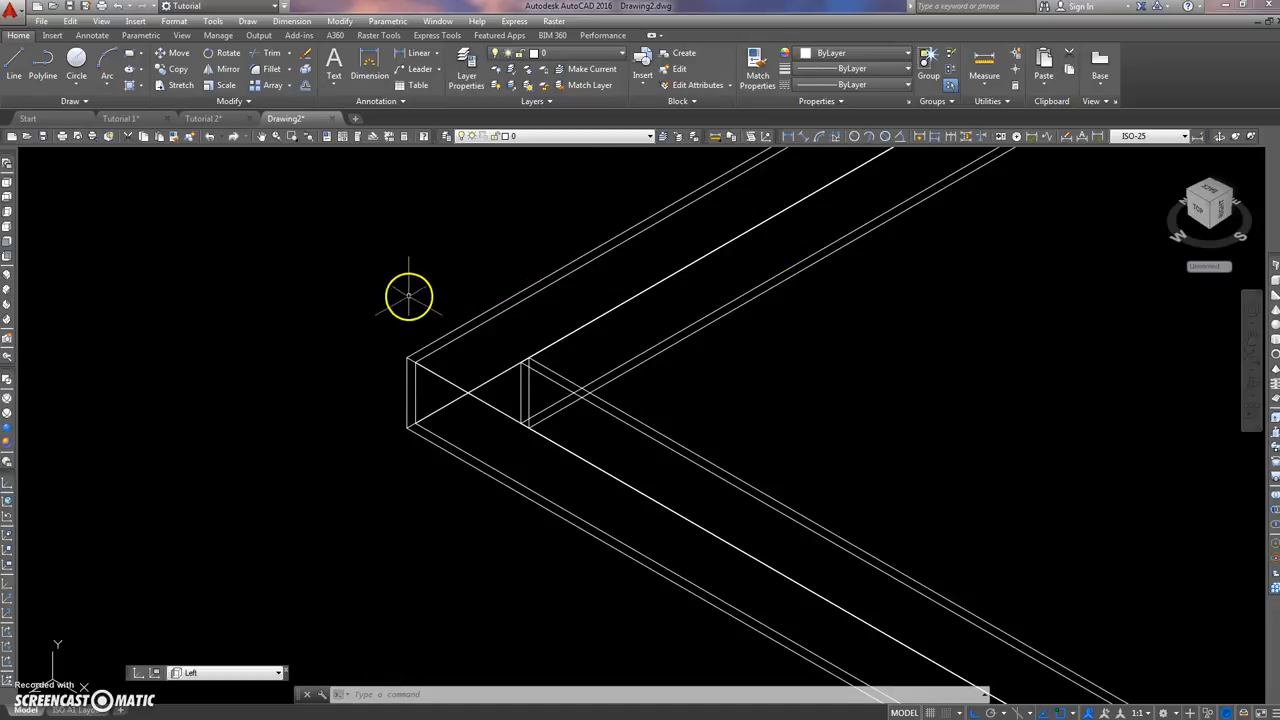
pyautogui.click(415, 386)
pyautogui.press('Escape')
pyautogui.press('Escape')
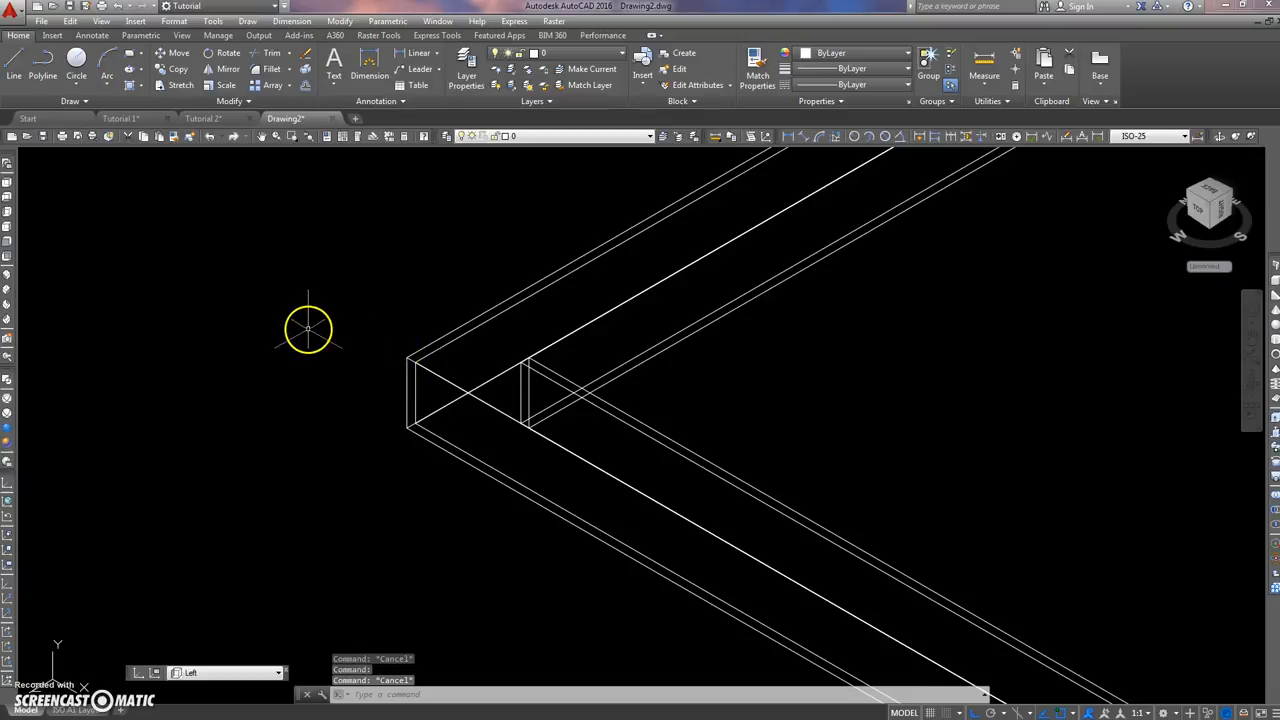
pyautogui.press('Escape')
# Step: Subtract the inner swept solid from the outer swept solid to hollow out the frame
pyautogui.write('su')
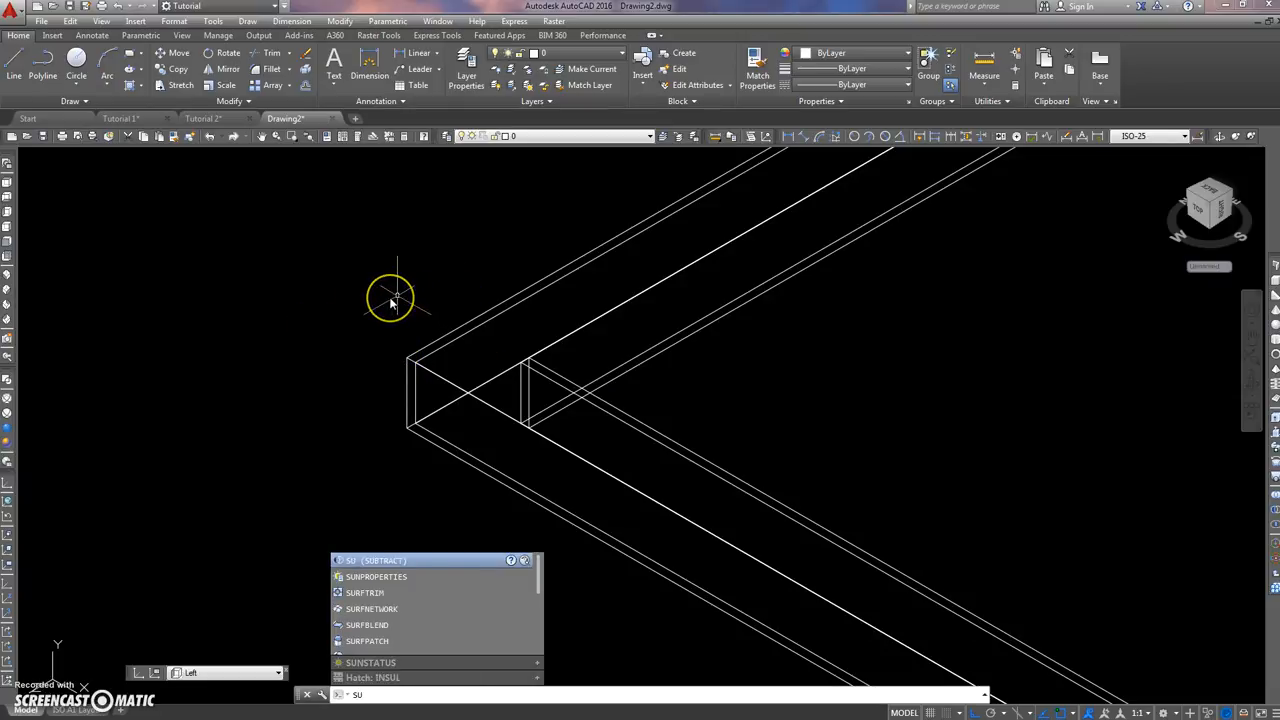
pyautogui.press('Return')
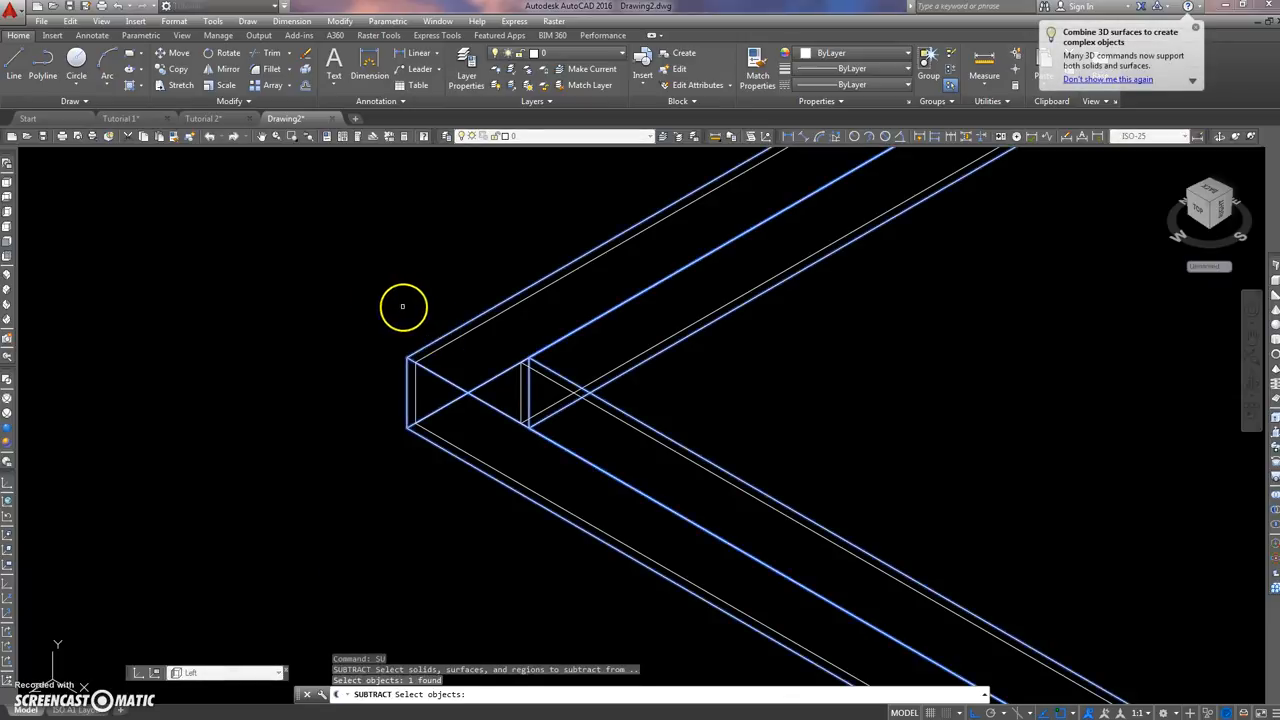
pyautogui.click(466, 336)
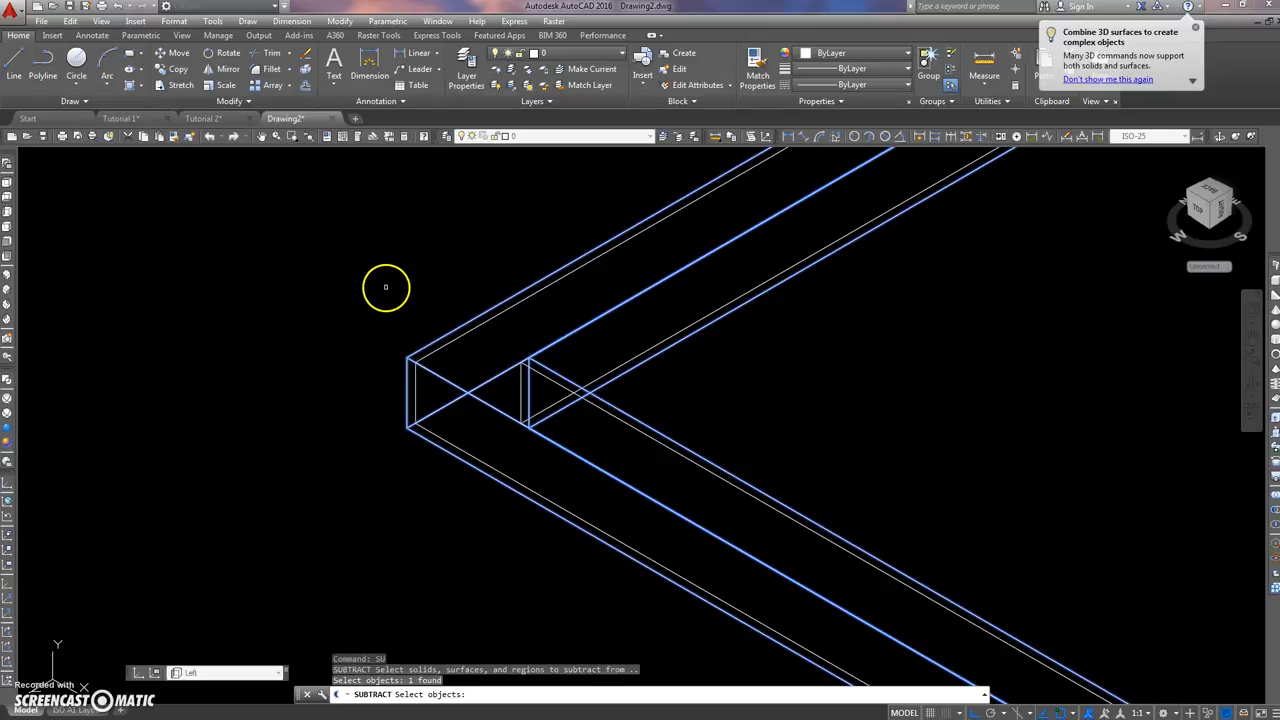
pyautogui.press('Return')
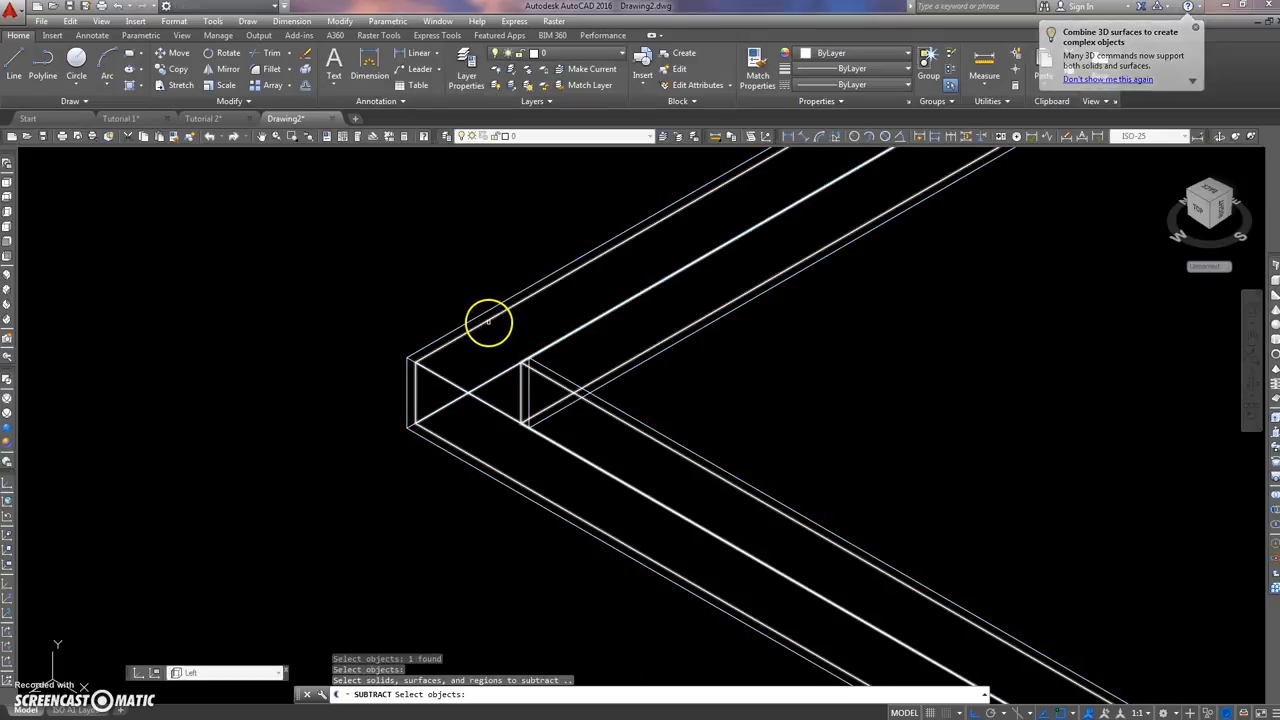
pyautogui.click(487, 321)
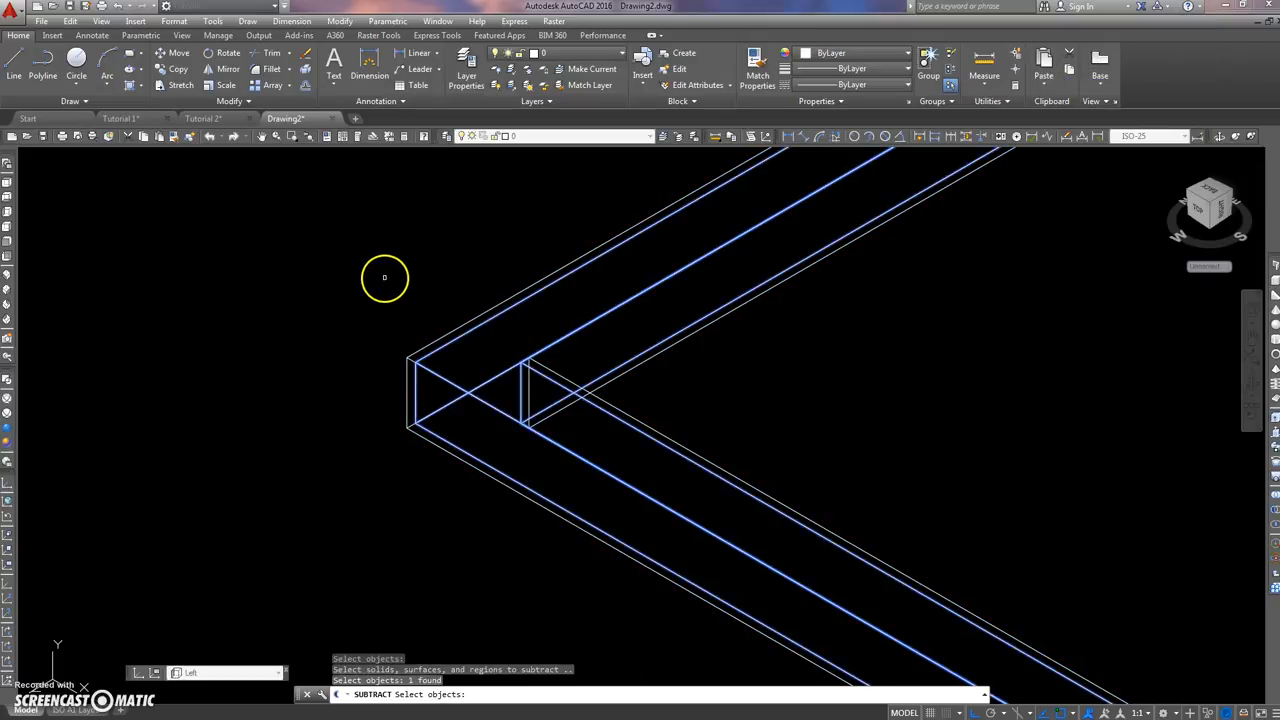
pyautogui.press('Return')
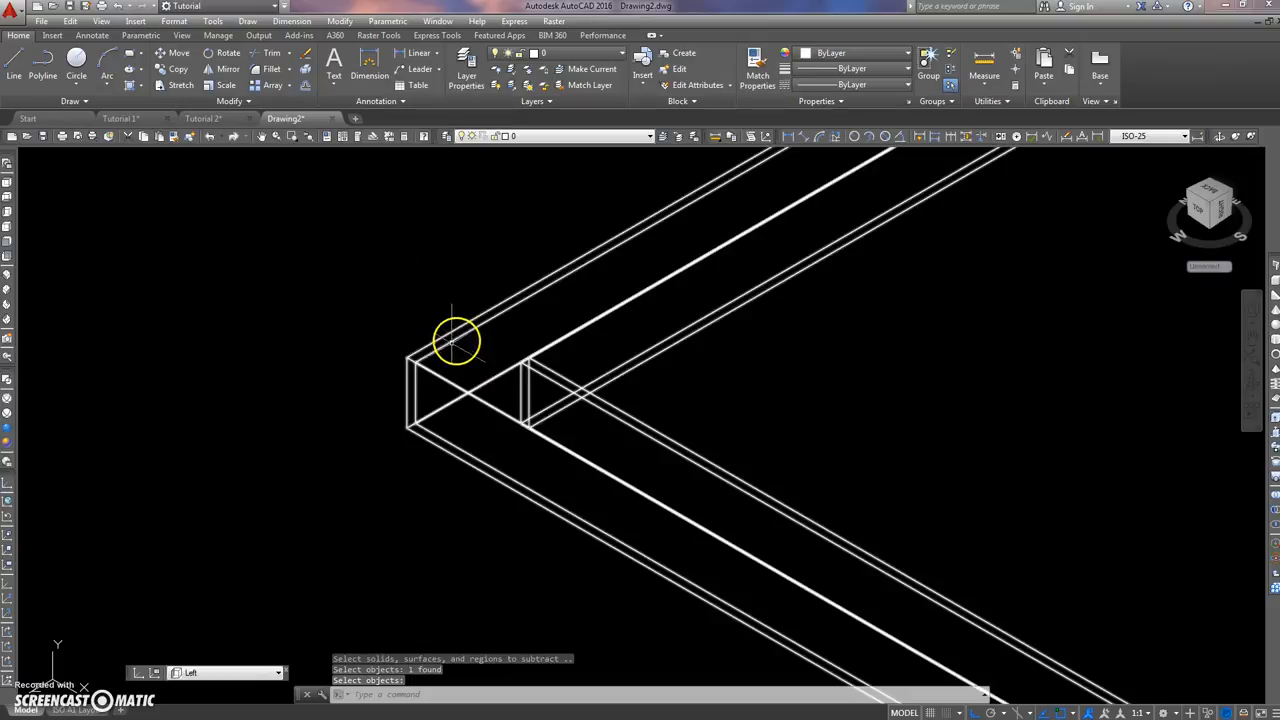
# Step: Select the hollow frame and examine it as a single solid around its corner
pyautogui.scroll(2, 446, 350)
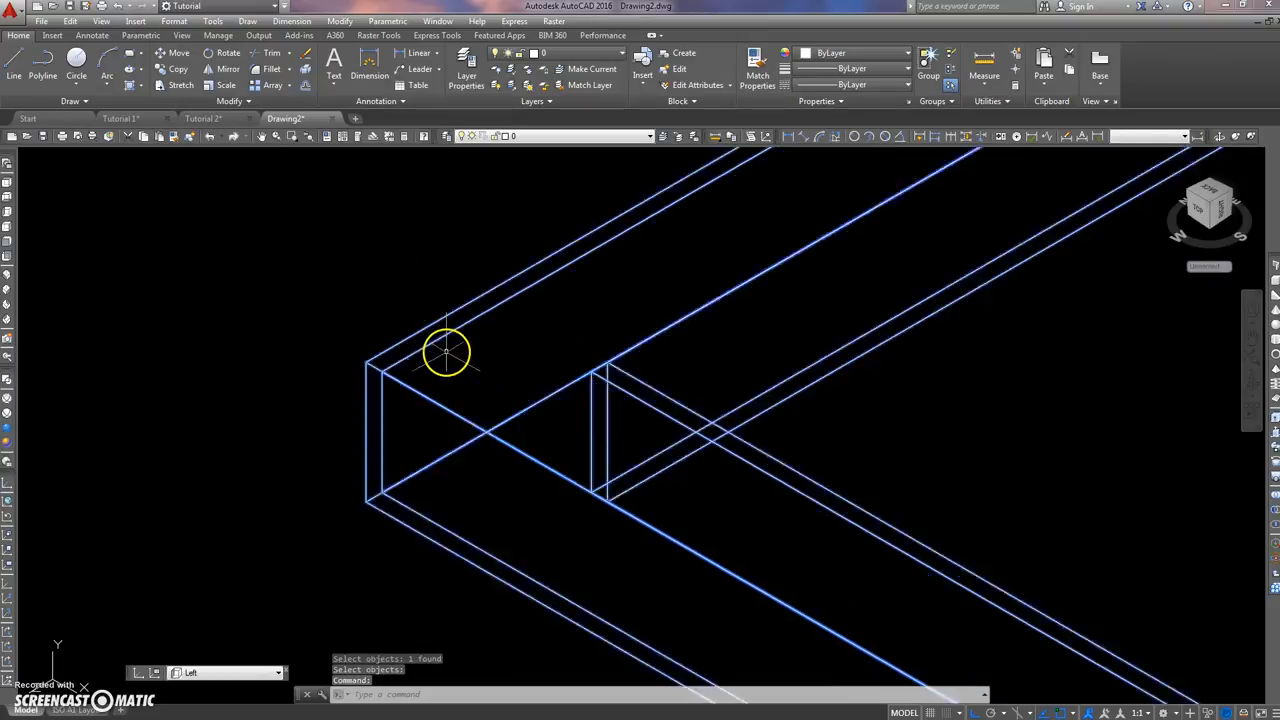
pyautogui.scroll(3, 446, 350)
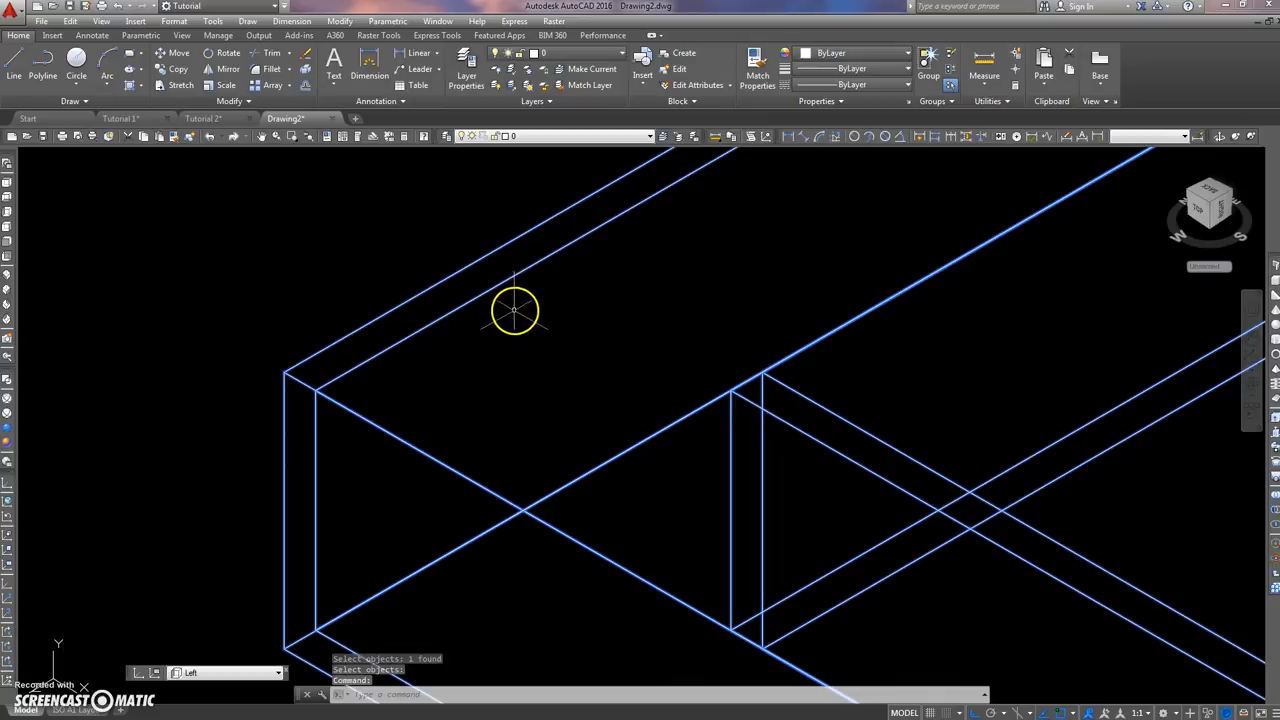
pyautogui.scroll(-4, 510, 310)
pyautogui.moveTo(457, 251); pyautogui.dragTo(420, 363, button='middle')
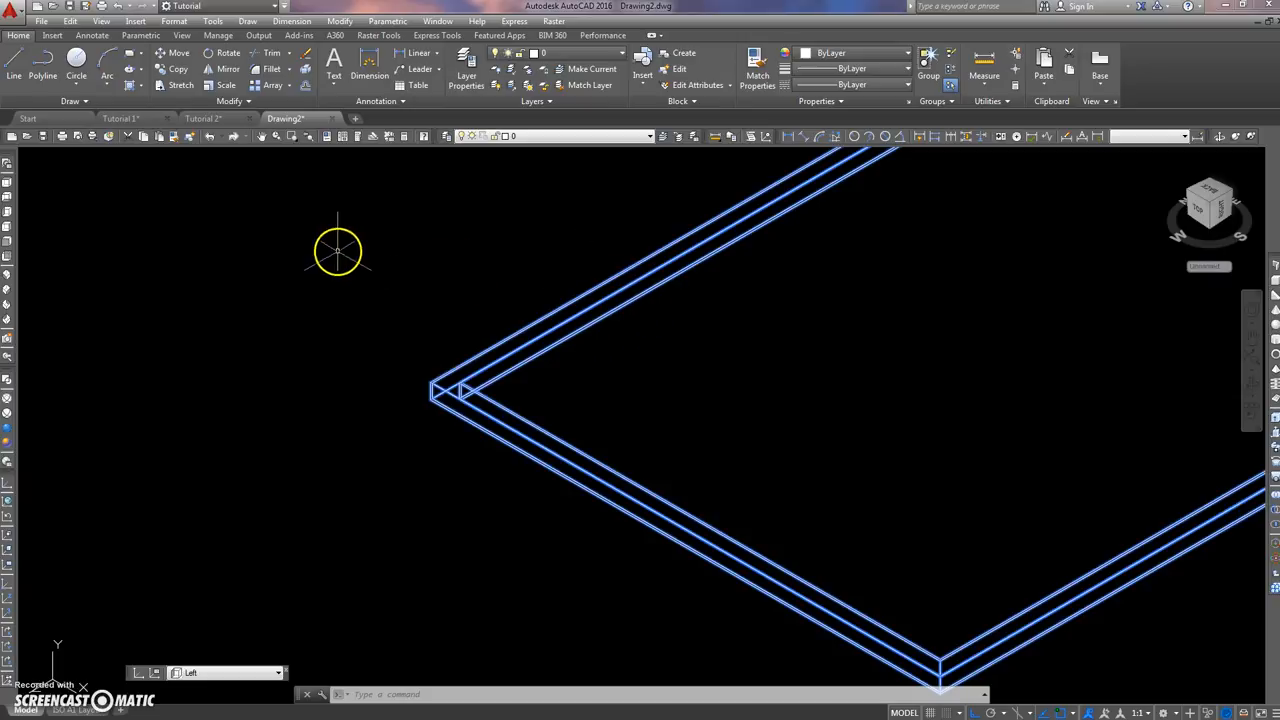
pyautogui.scroll(-5, 317, 277)
pyautogui.moveTo(317, 277); pyautogui.dragTo(277, 266, button='middle')
pyautogui.press('Escape')
pyautogui.press('Escape')
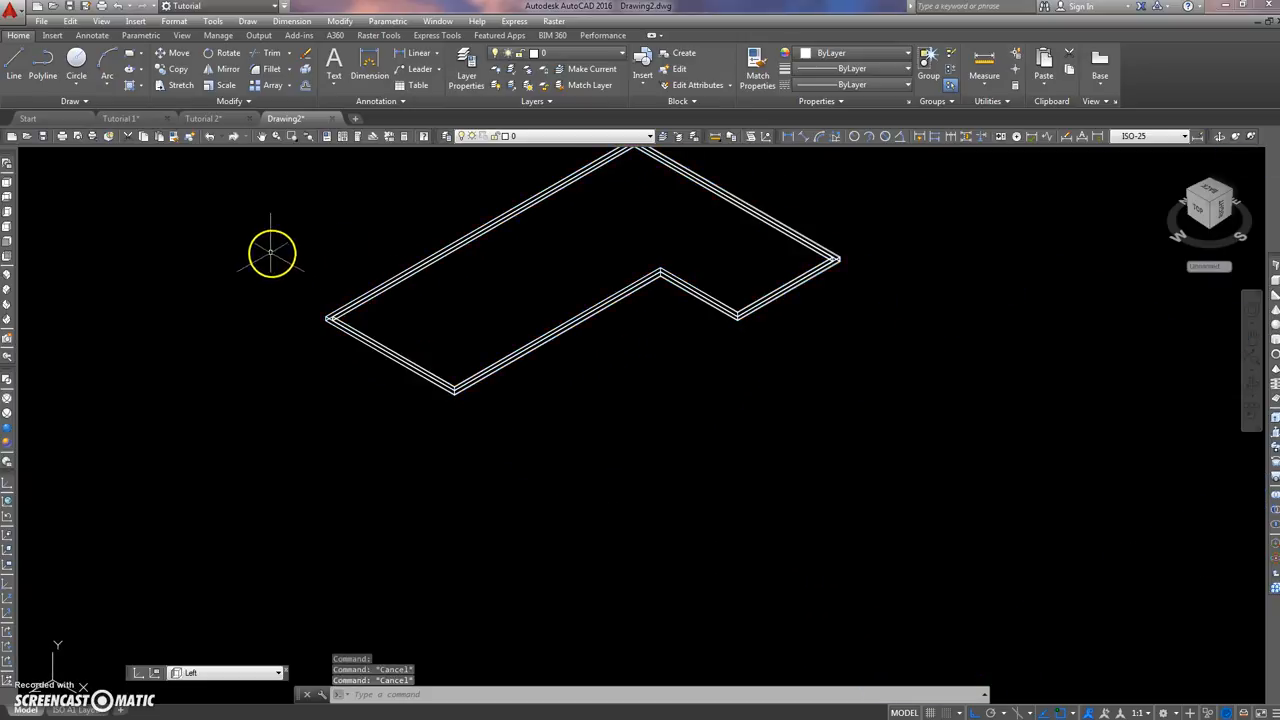
# Step: Switch to the top view and draw a 75 by 75 square outside the hollow frame, near its corner
pyautogui.click(7, 180)
pyautogui.scroll(-3, 509, 268)
pyautogui.scroll(1, 340, 274)
pyautogui.scroll(-1, 350, 276)
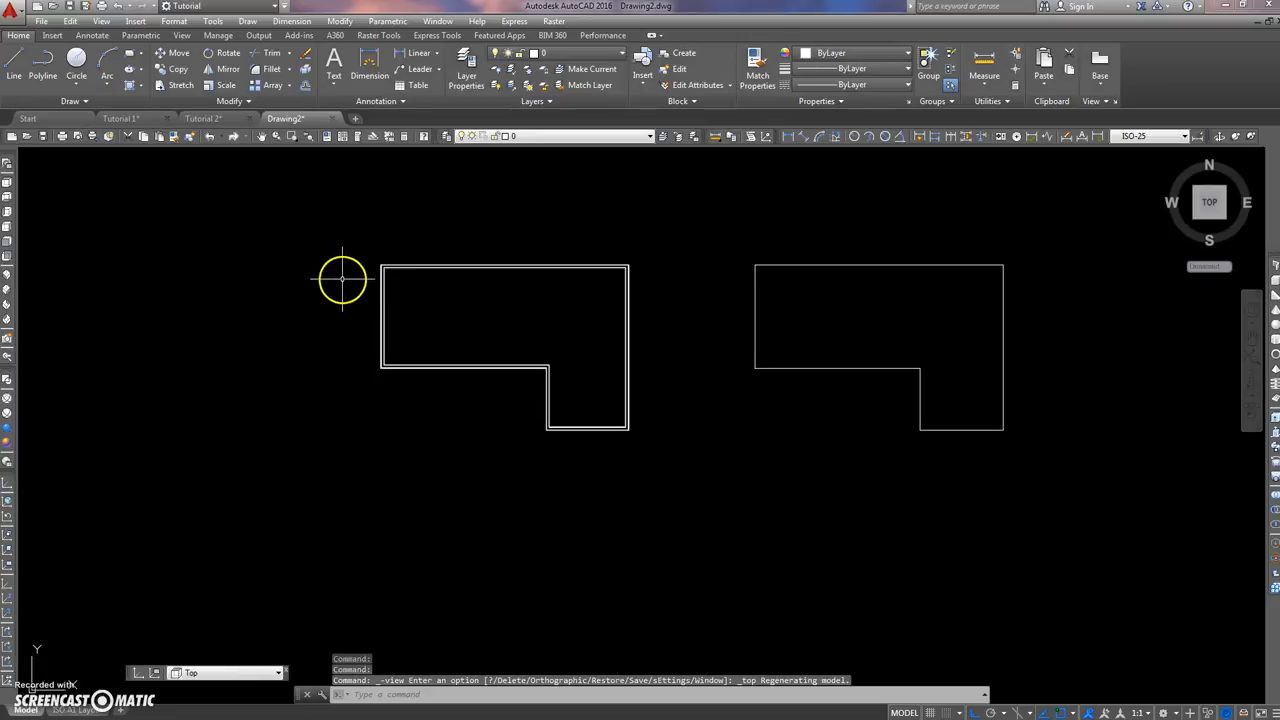
pyautogui.scroll(5, 388, 269)
pyautogui.scroll(2, 328, 258)
pyautogui.moveTo(326, 257); pyautogui.dragTo(472, 328, button='middle')
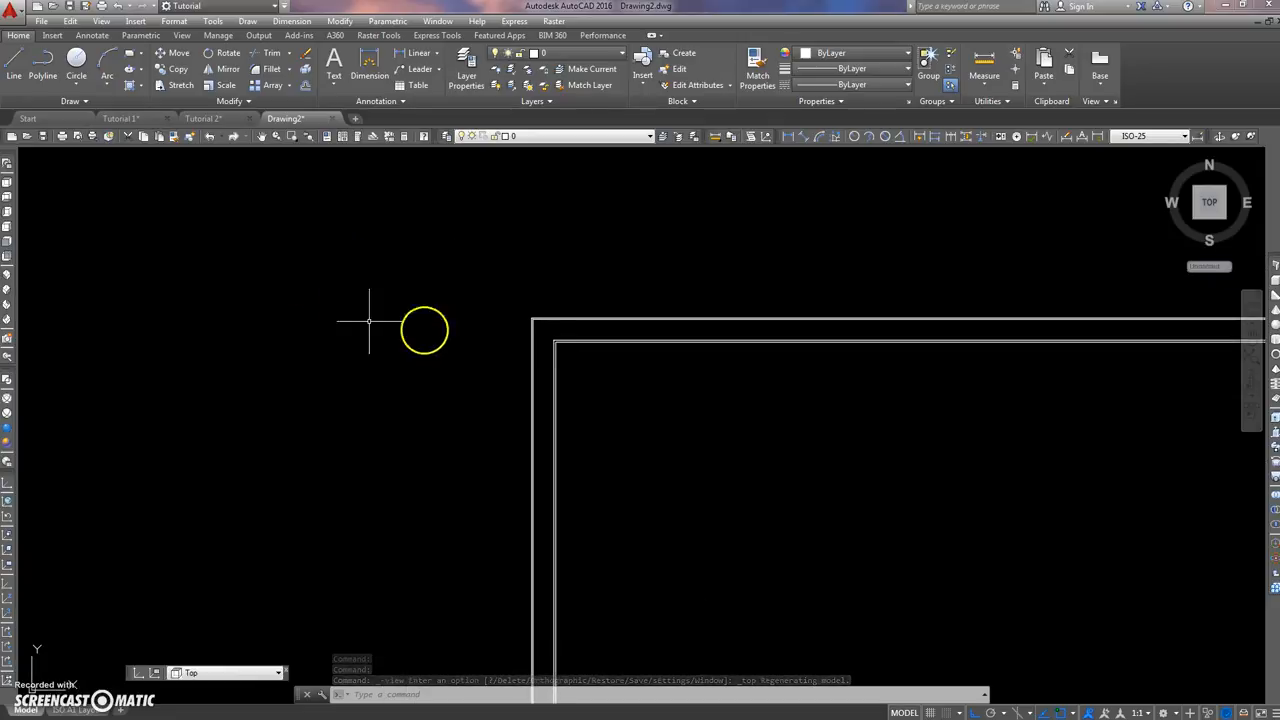
pyautogui.write('REC')
pyautogui.press('Return')
pyautogui.click(290, 382)
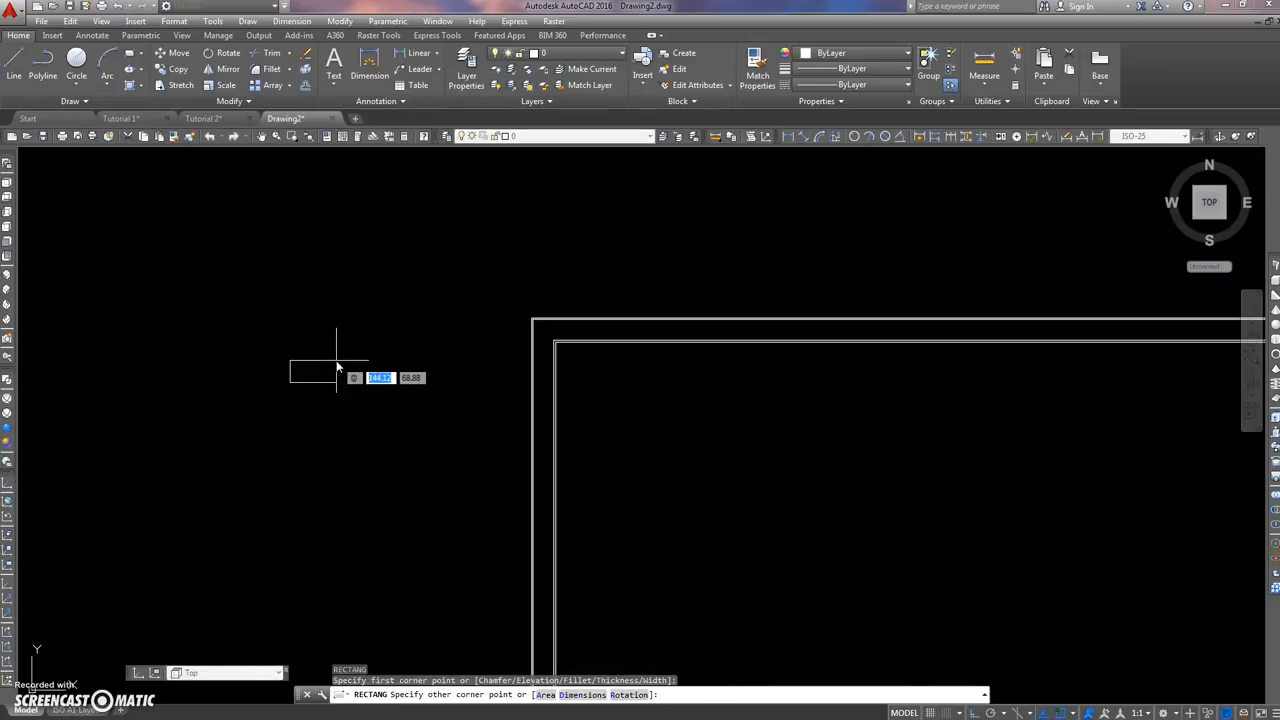
pyautogui.press('Tab')
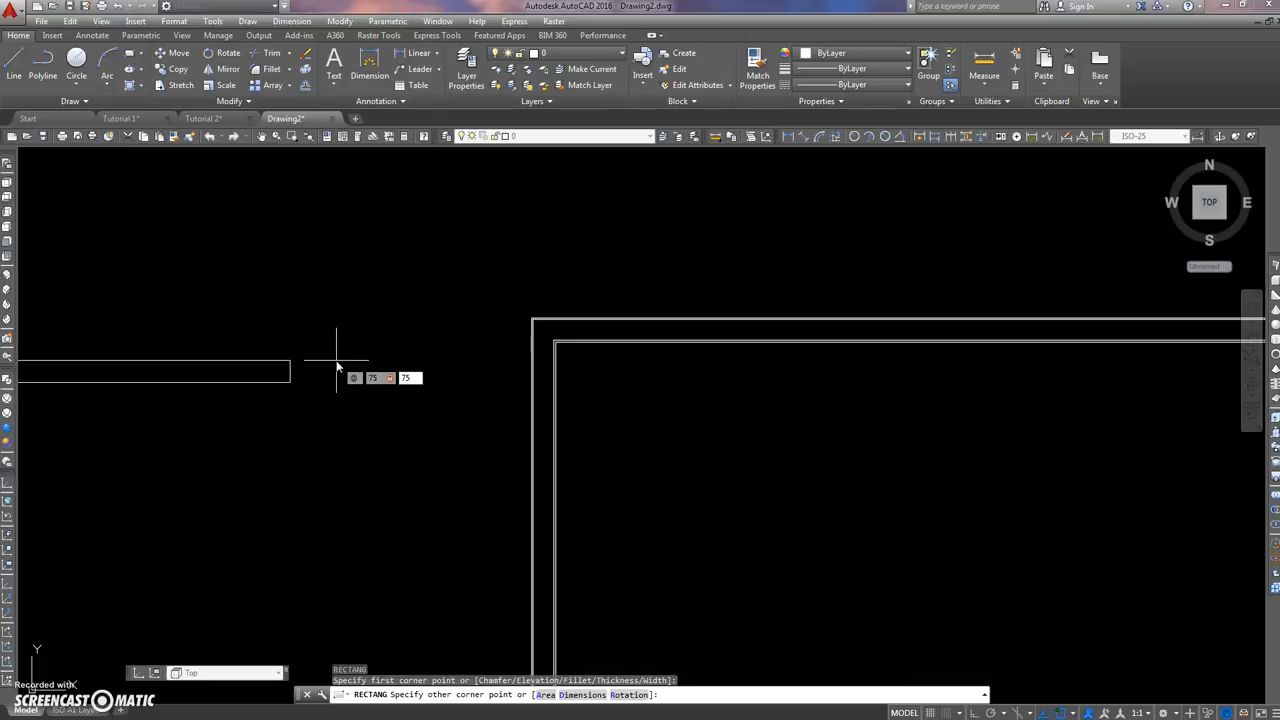
pyautogui.press('Return')
pyautogui.scroll(6, 276, 357)
pyautogui.moveTo(346, 358); pyautogui.dragTo(298, 304, button='middle')
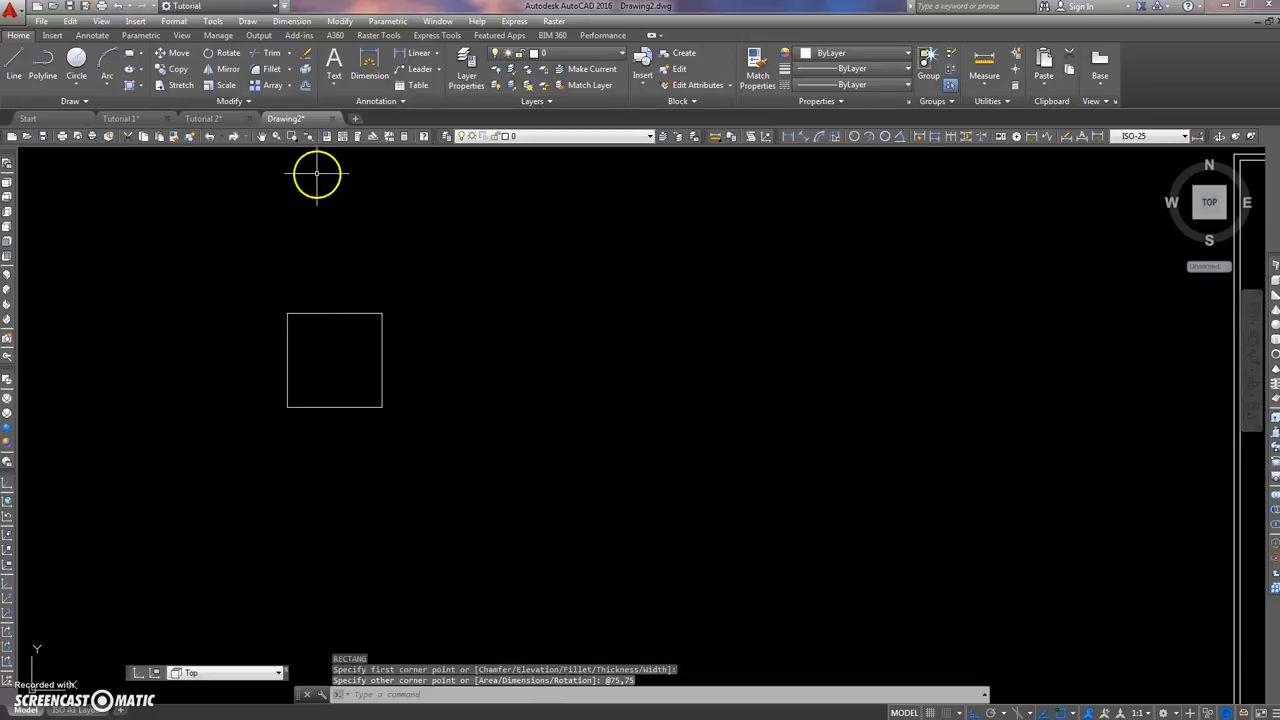
# Step: Offset the 75 by 75 square inward by a distance of 5
pyautogui.click(306, 85)
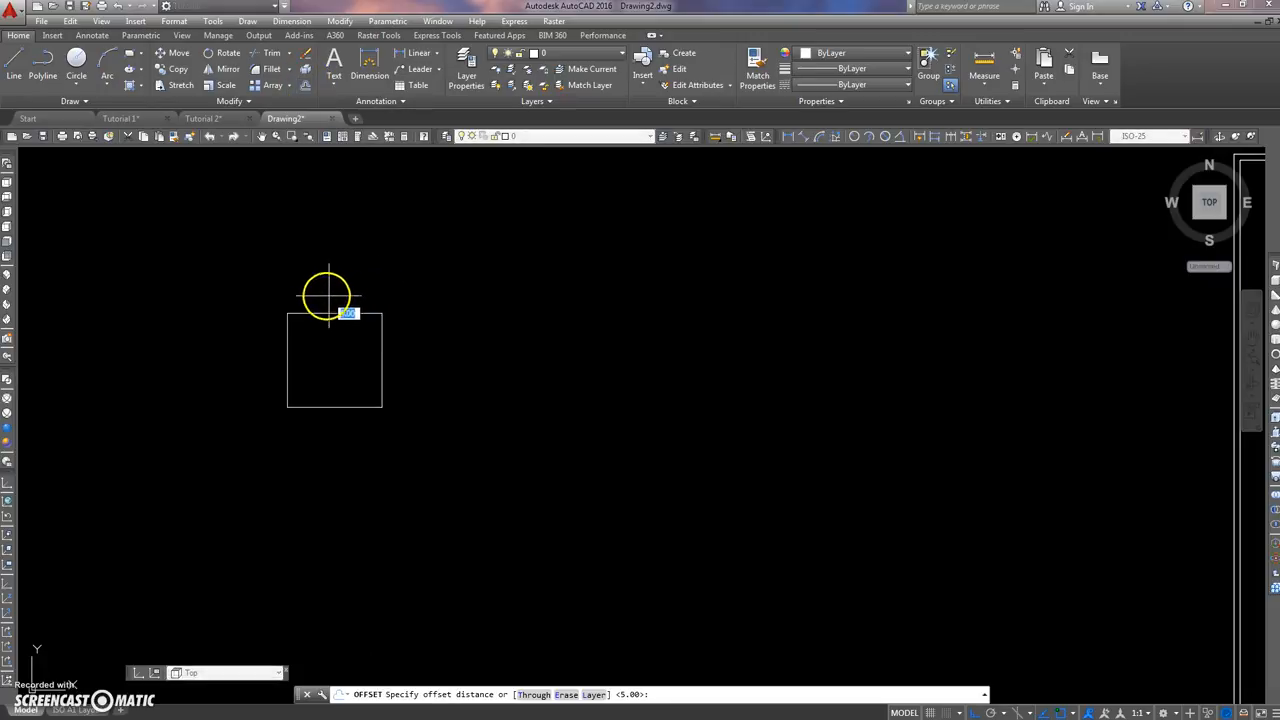
pyautogui.press('Return')
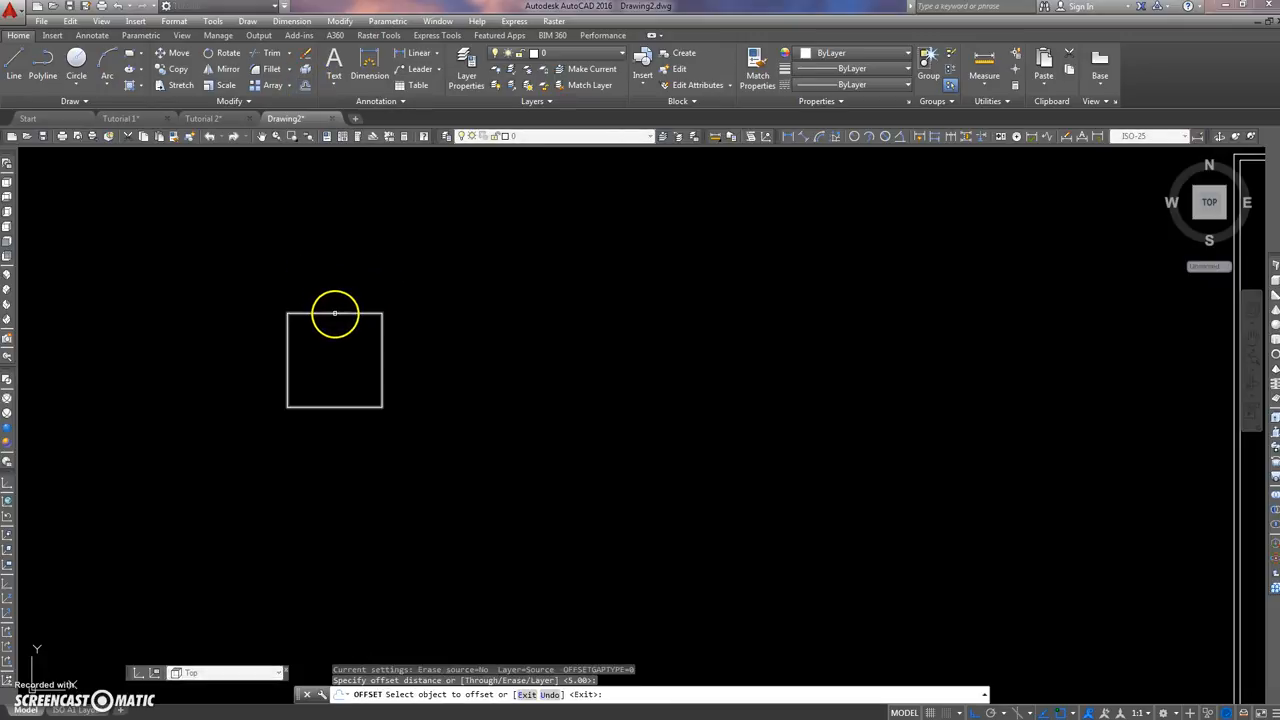
pyautogui.click(334, 313)
pyautogui.click(300, 336)
pyautogui.press('Escape')
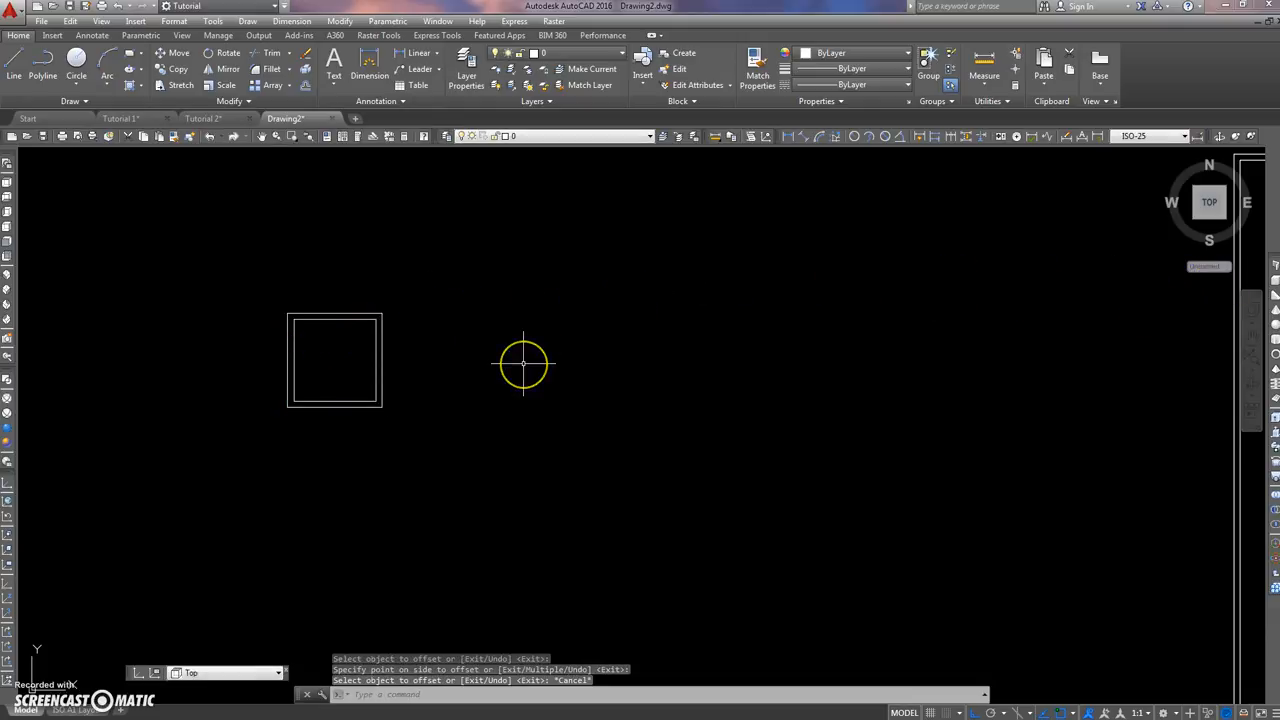
pyautogui.press('Escape')
pyautogui.press('Escape')
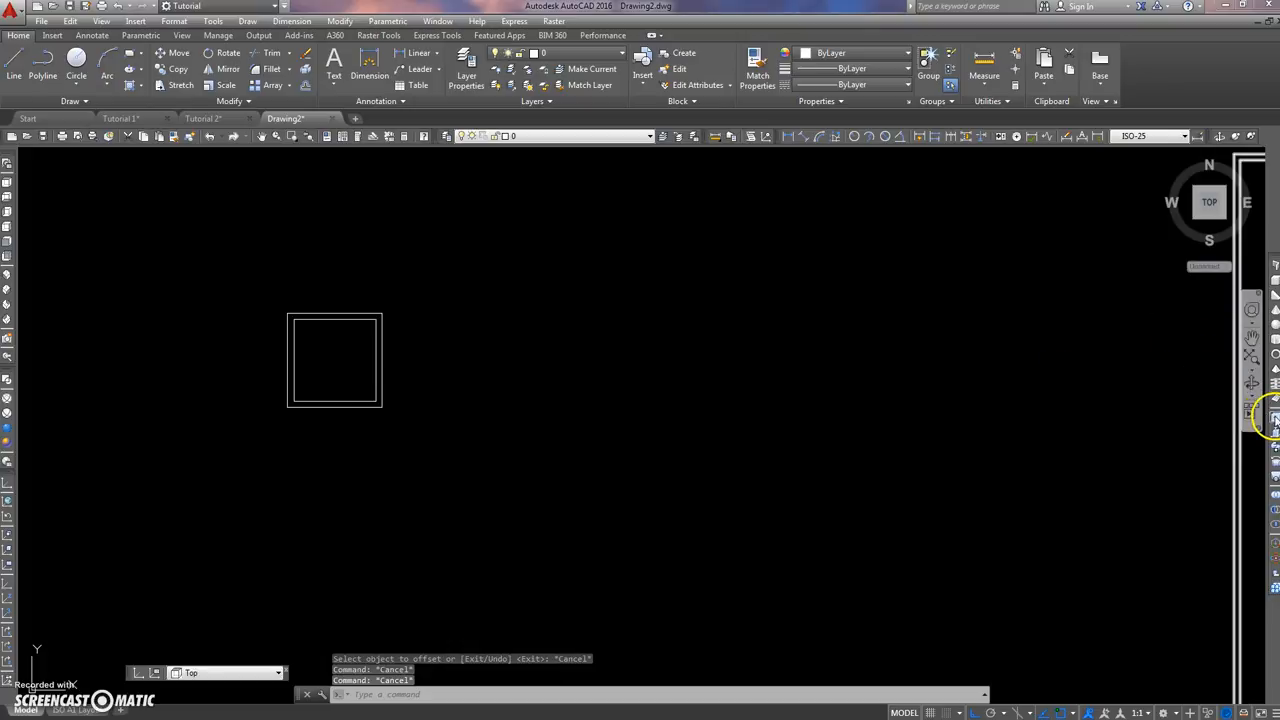
# Step: Extrude both the outer and inner squares to a height of 3000
pyautogui.click(1272, 420)
pyautogui.click(423, 340)
pyautogui.click(349, 358)
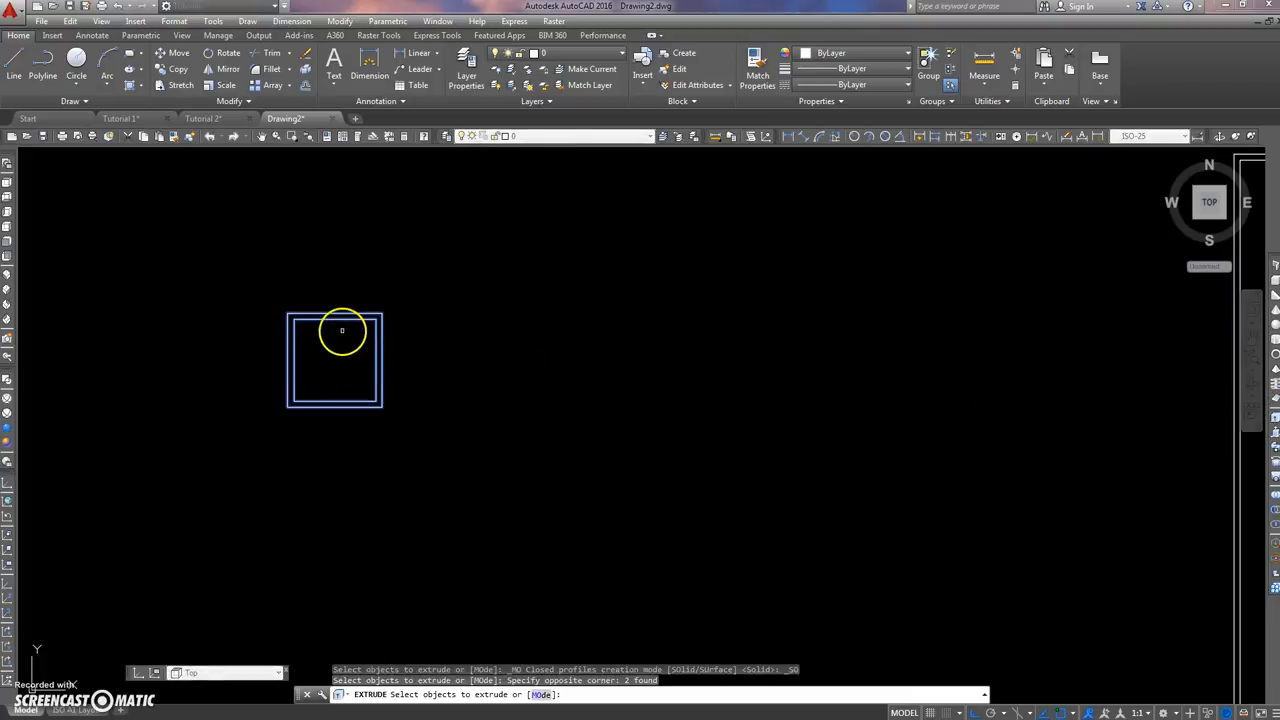
pyautogui.press('Return')
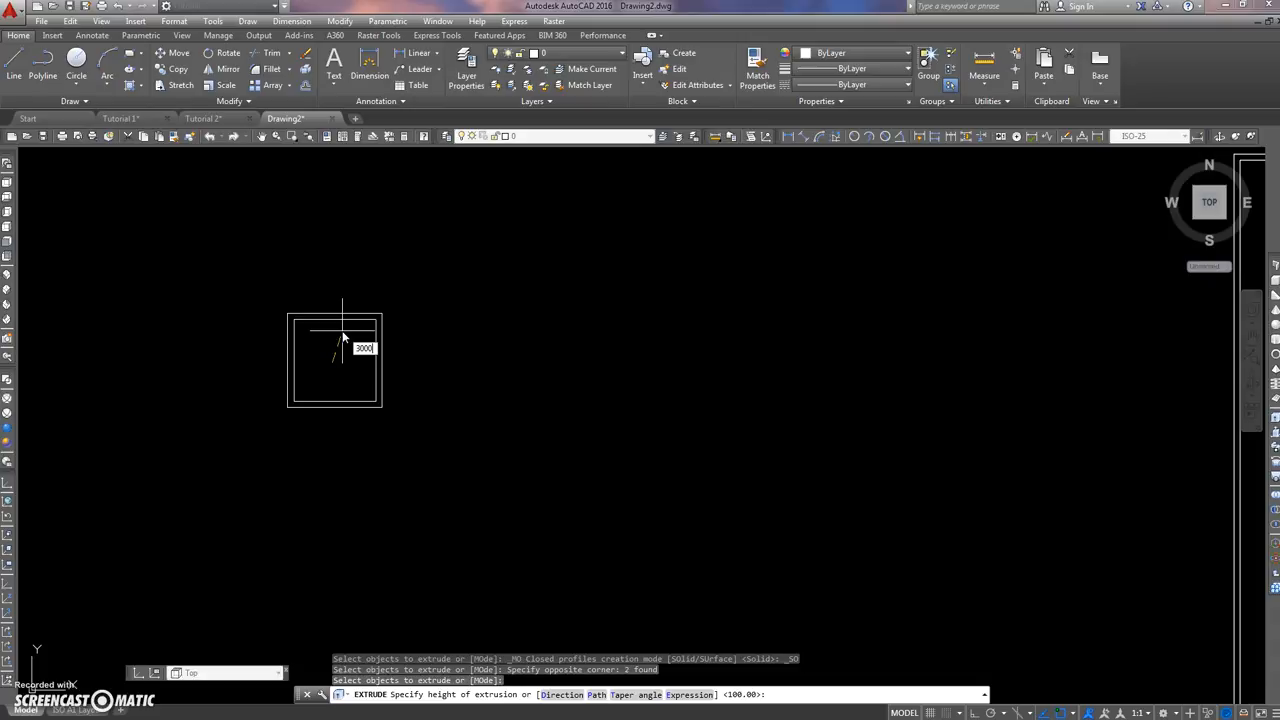
pyautogui.press('Return')
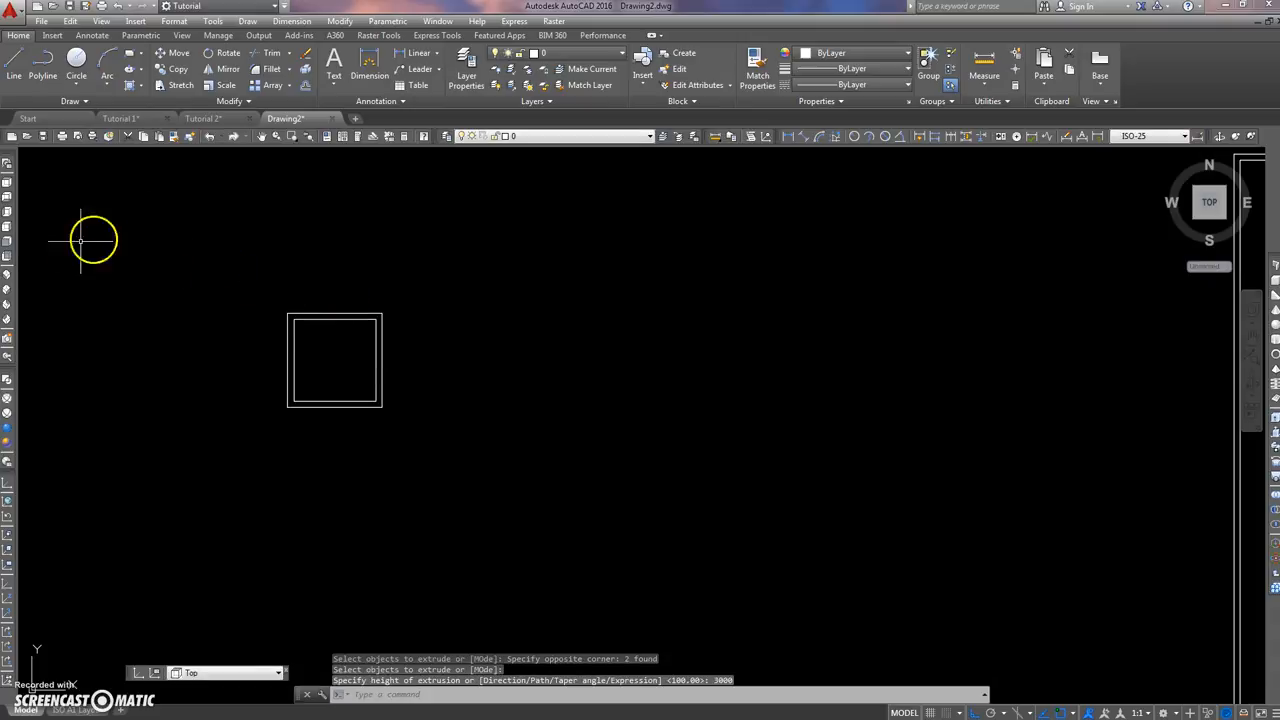
# Step: Switch to the southwest isometric view and examine the outer and inner extruded solids at their upper ends
pyautogui.click(7, 273)
pyautogui.scroll(3, 295, 440)
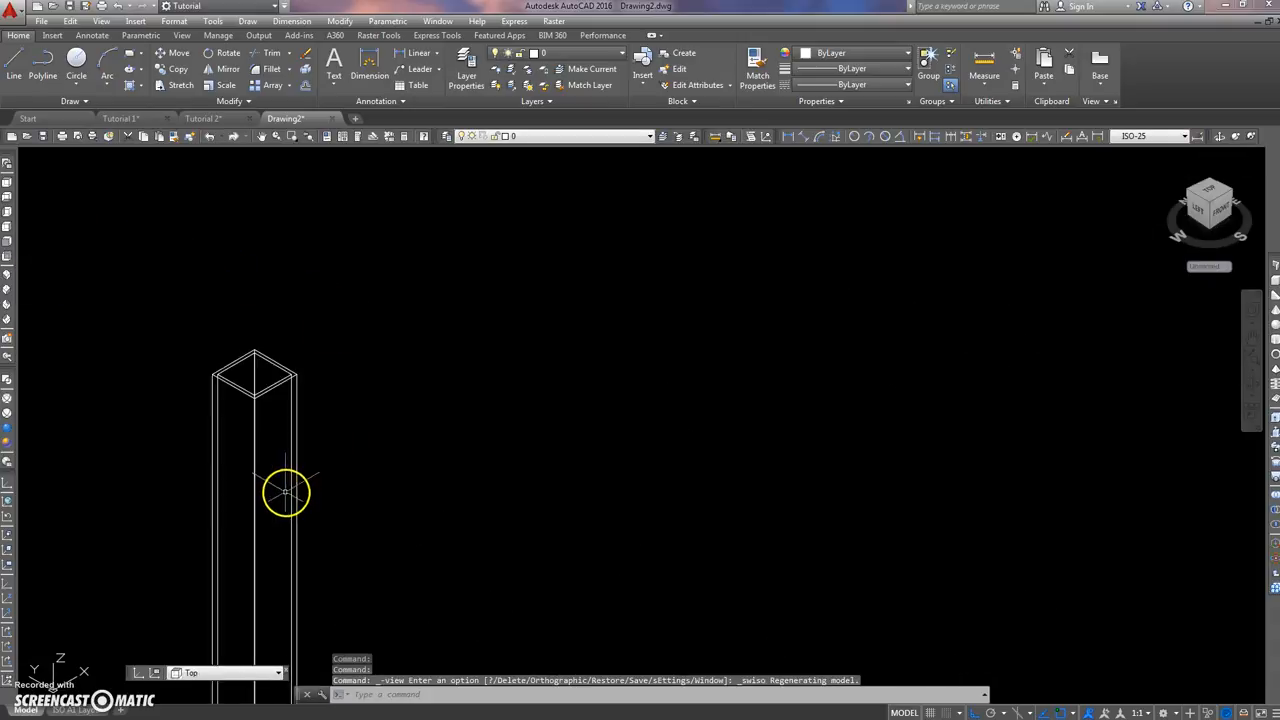
pyautogui.moveTo(281, 336); pyautogui.dragTo(419, 404, button='middle')
pyautogui.click(452, 354)
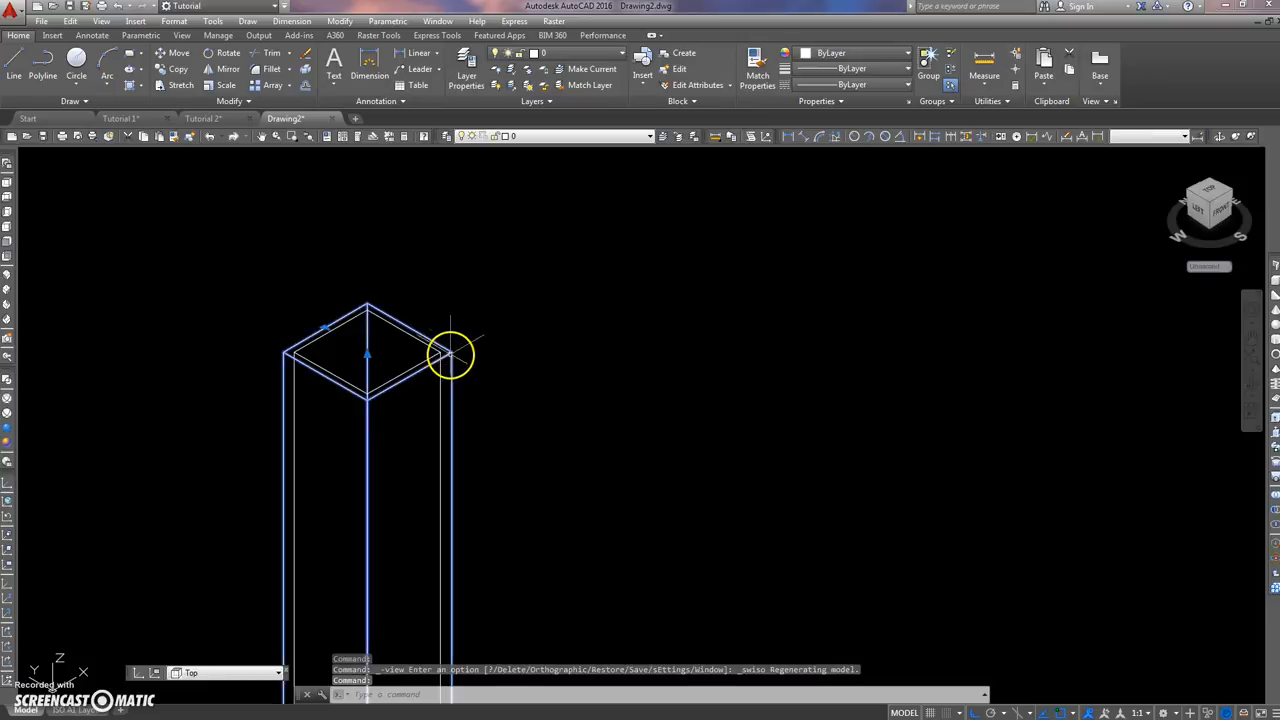
pyautogui.scroll(3, 453, 308)
pyautogui.press('Escape')
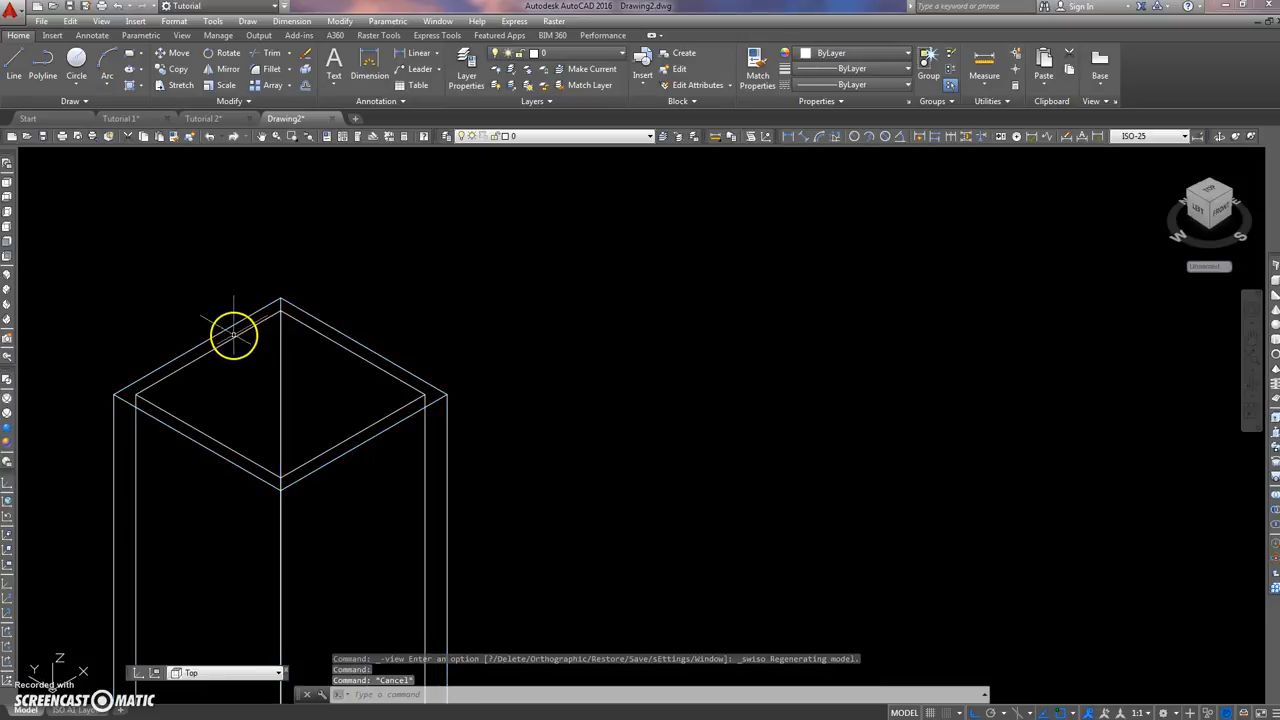
pyautogui.click(302, 320)
pyautogui.press('Escape')
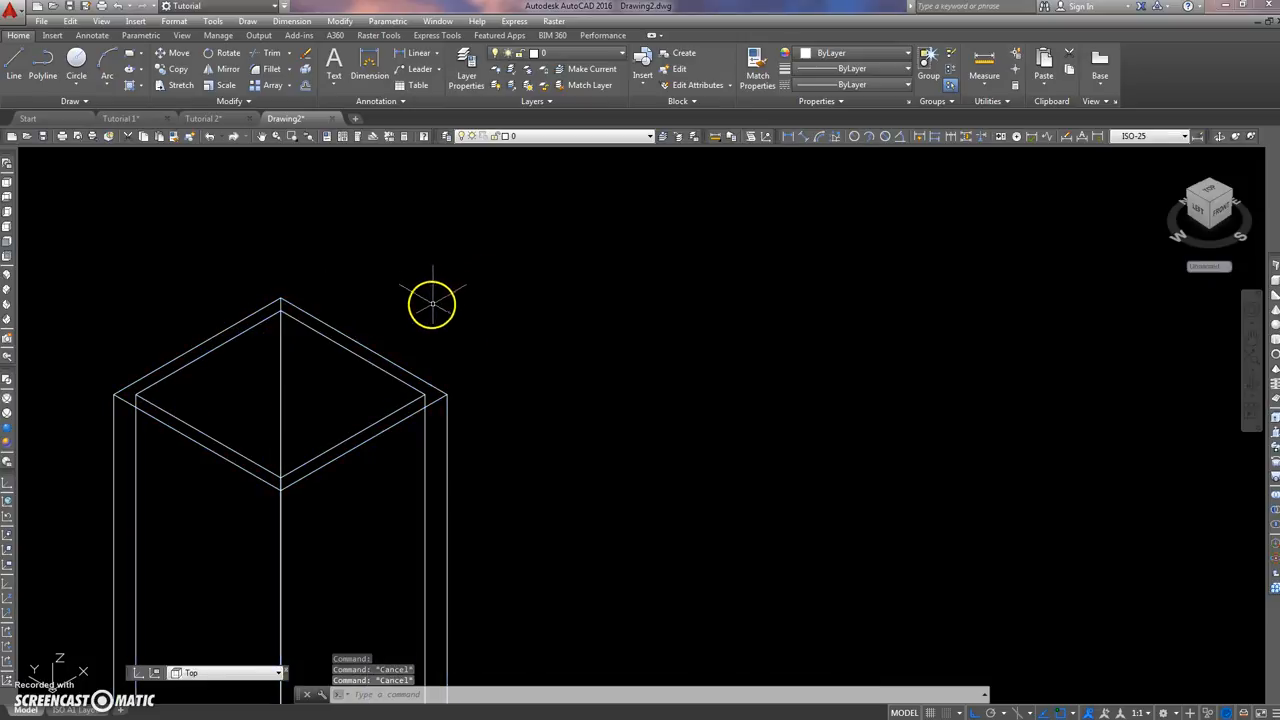
# Step: Stretch the outer solid's height upward so its top face rises above the inner solid's
pyautogui.click(354, 342)
pyautogui.scroll(3, 338, 366)
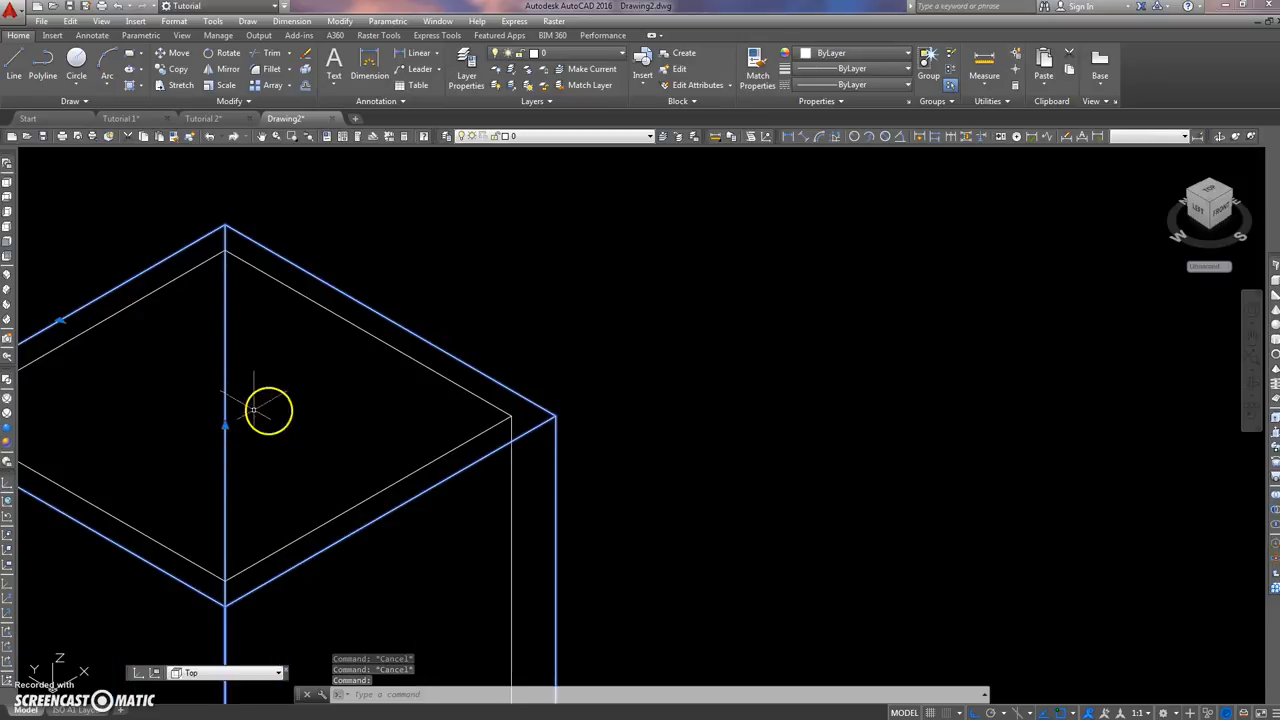
pyautogui.click(224, 426)
pyautogui.scroll(-6, 180, 232)
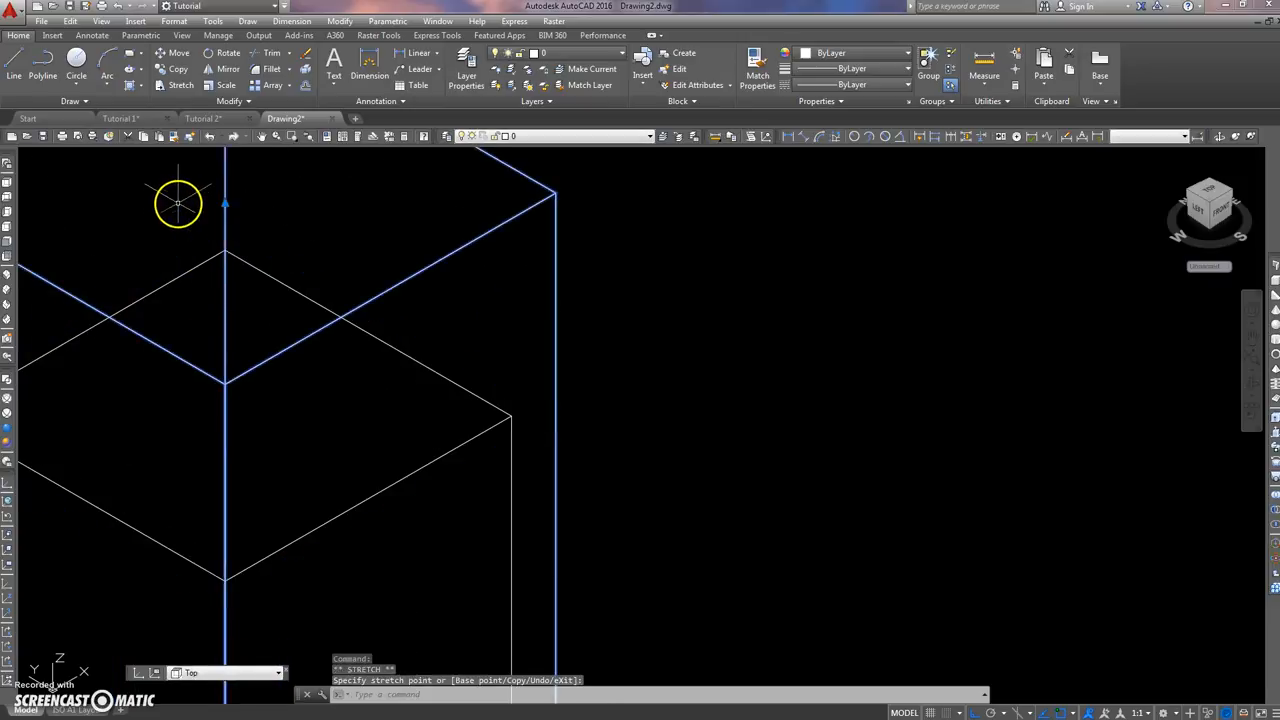
pyautogui.press('Escape')
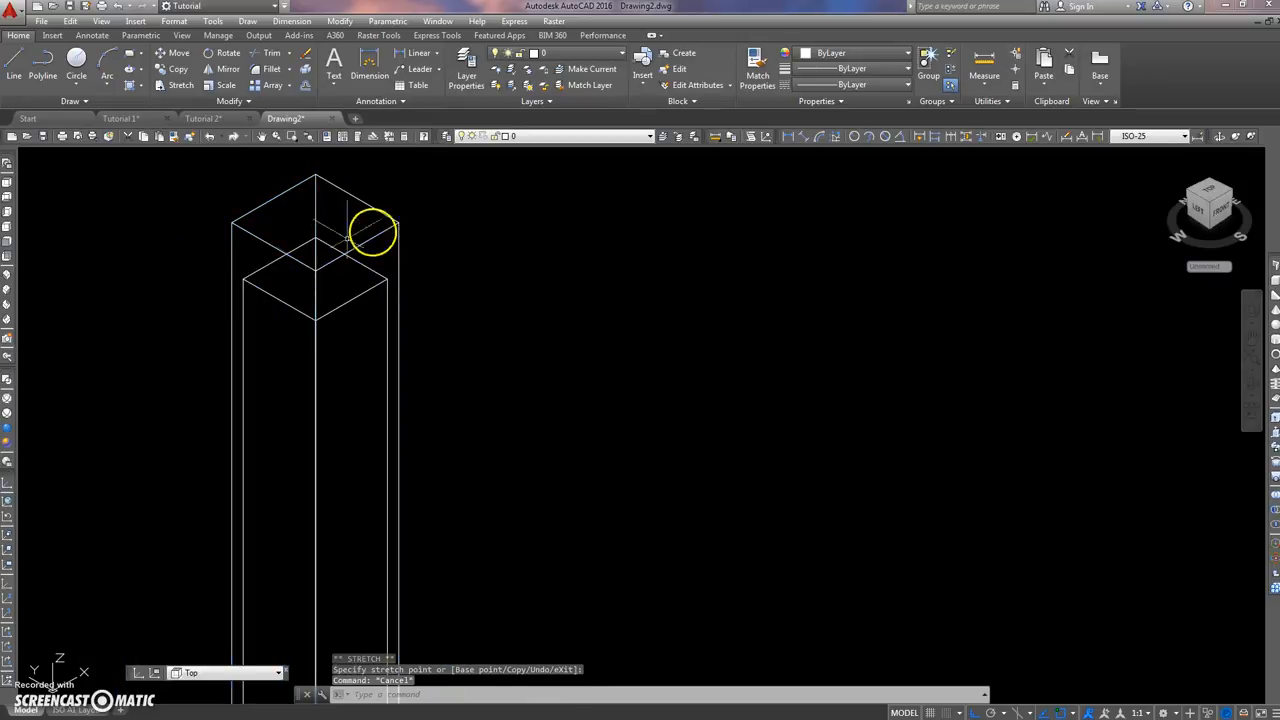
# Step: Stretch the outer solid's top face down below the inner solid's top so that the inner solid projects from it
pyautogui.scroll(3, 399, 227)
pyautogui.scroll(-6, 402, 273)
pyautogui.moveTo(361, 286); pyautogui.dragTo(337, 363, button='middle')
pyautogui.scroll(6, 351, 342)
pyautogui.moveTo(455, 285); pyautogui.dragTo(443, 294)
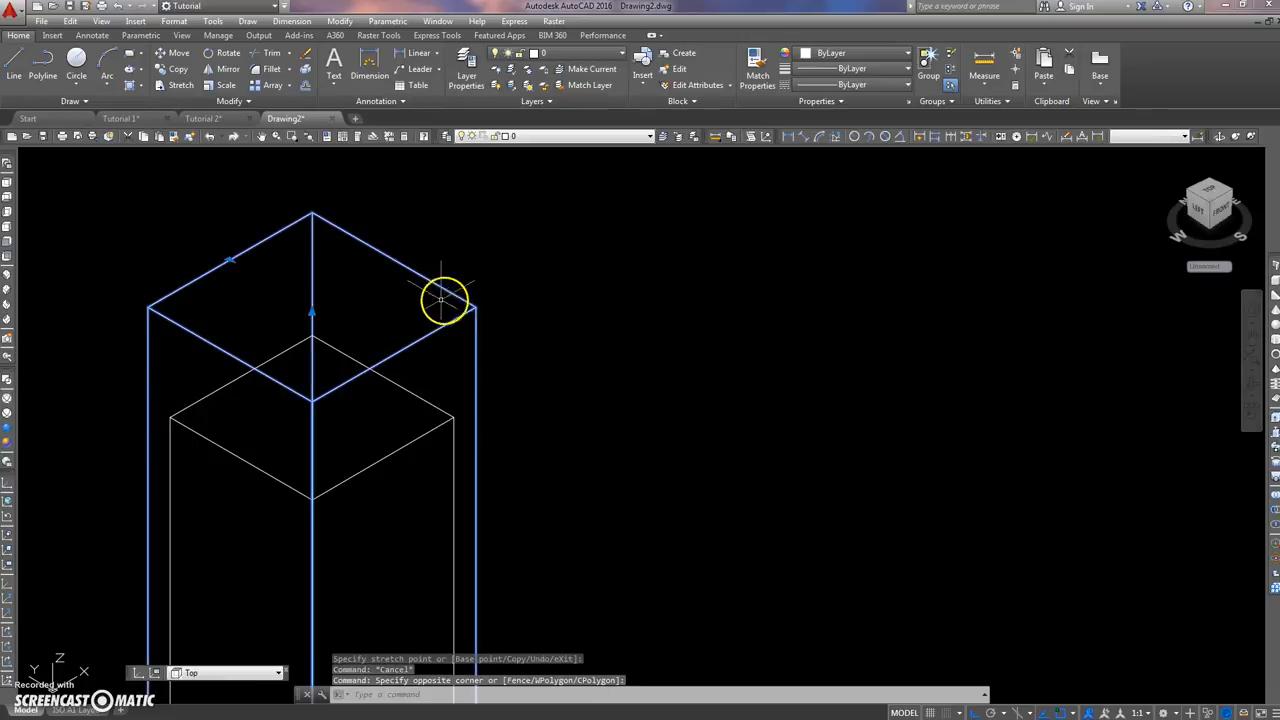
pyautogui.click(312, 312)
pyautogui.click(240, 522)
pyautogui.press('Escape')
pyautogui.press('Escape')
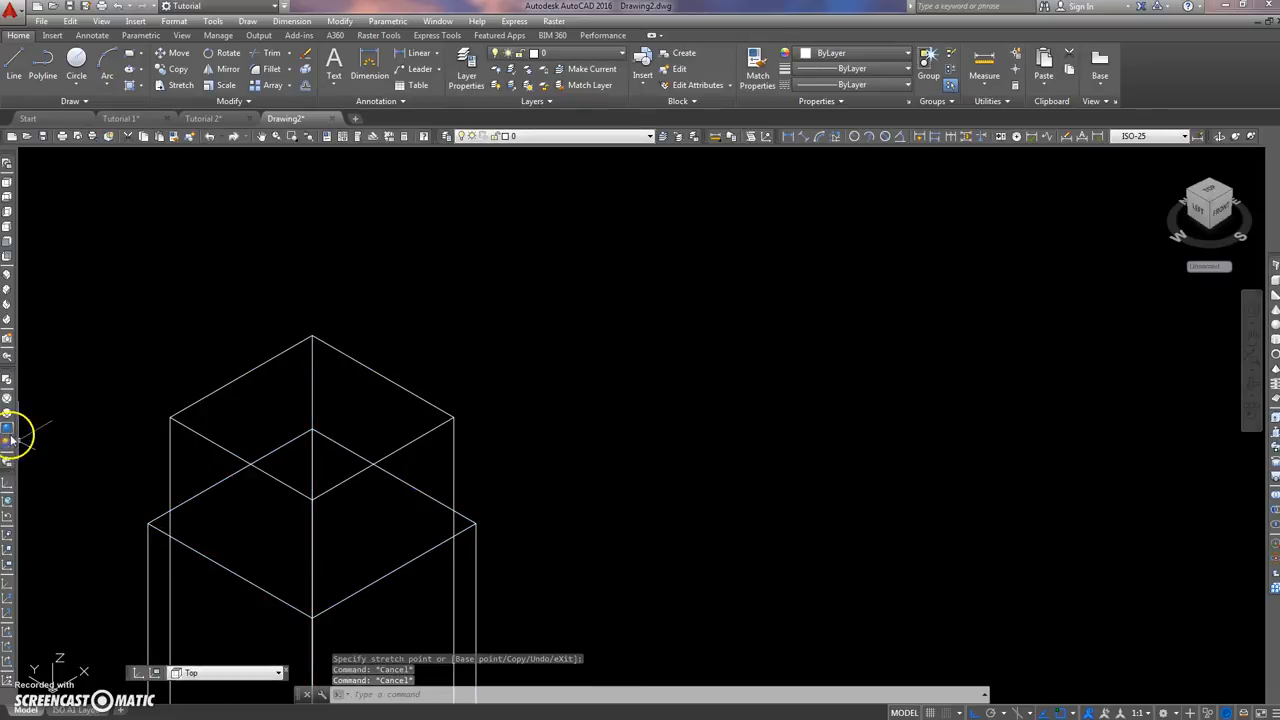
# Step: Apply the Conceptual visual style and inspect the edges of the inner solid's projecting end
pyautogui.click(7, 440)
pyautogui.moveTo(97, 420); pyautogui.dragTo(209, 294, button='middle')
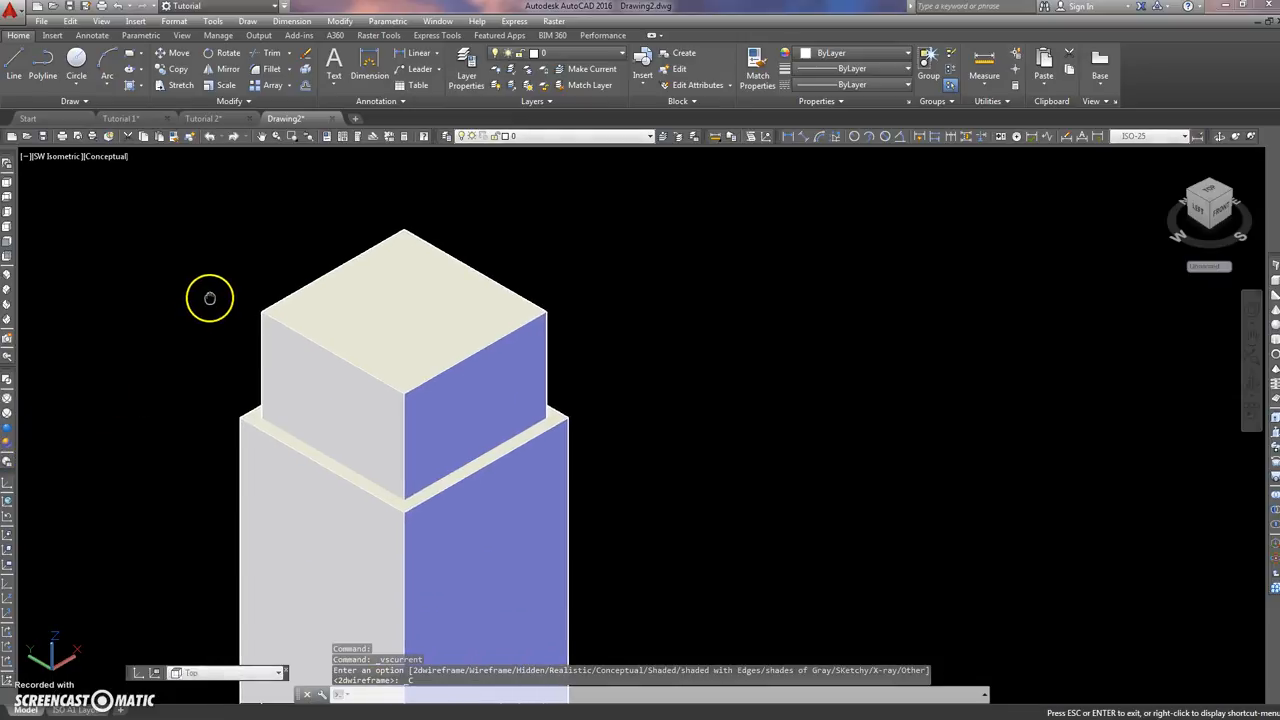
pyautogui.scroll(5, 230, 381)
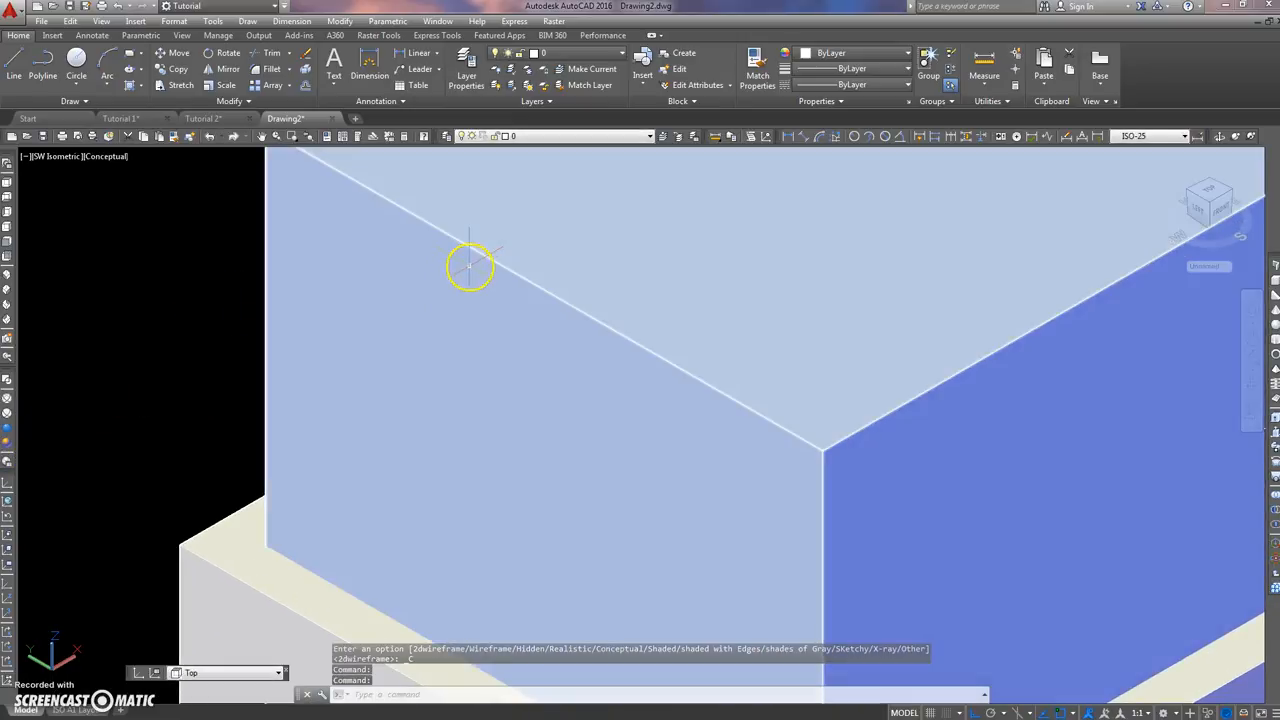
pyautogui.moveTo(471, 266); pyautogui.dragTo(386, 366, button='middle')
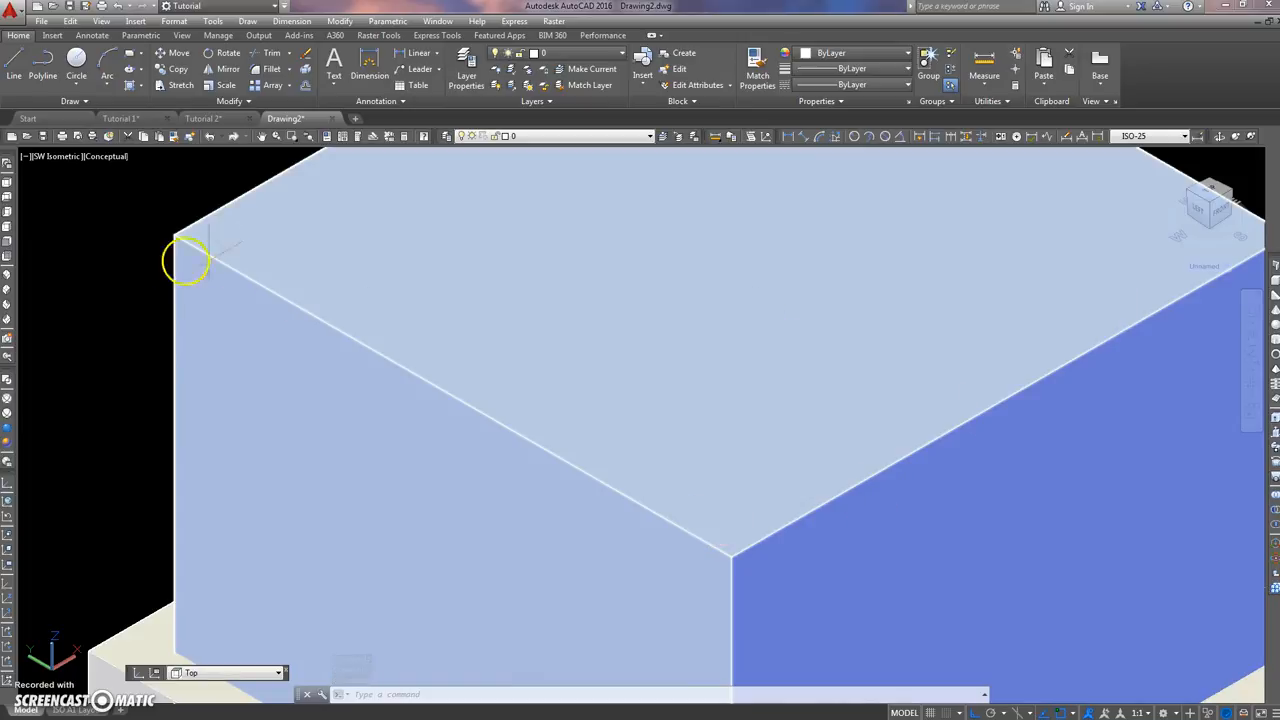
pyautogui.scroll(-5, 185, 260)
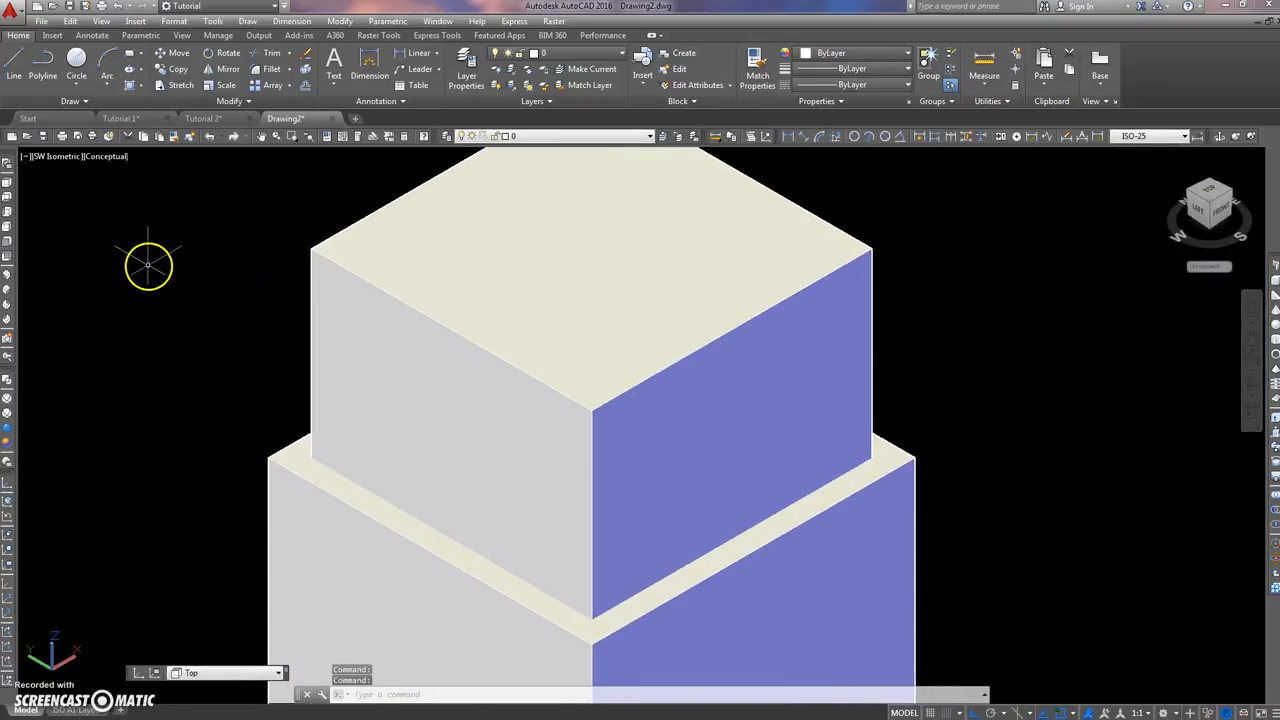
# Step: Set the edge color of the Conceptual visual style to index color 250 using HLSETTINGS, and close the Visual Styles Manager
pyautogui.write('HLS')
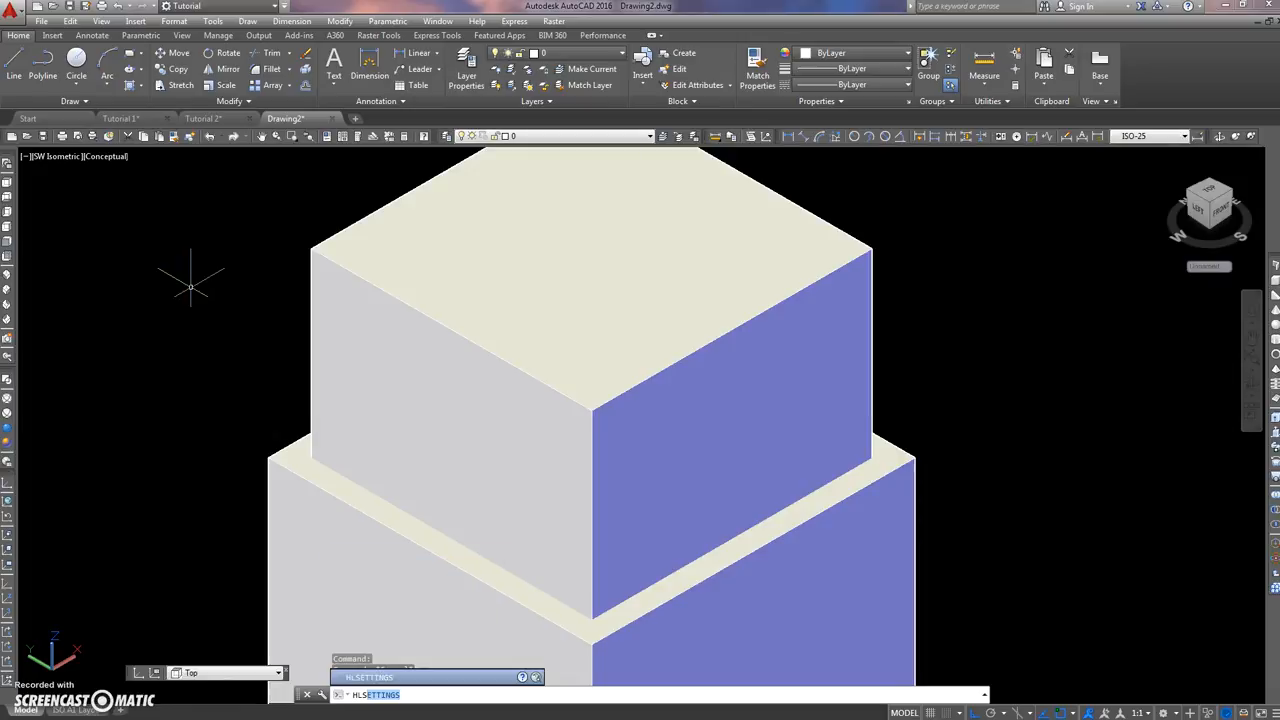
pyautogui.press('Return')
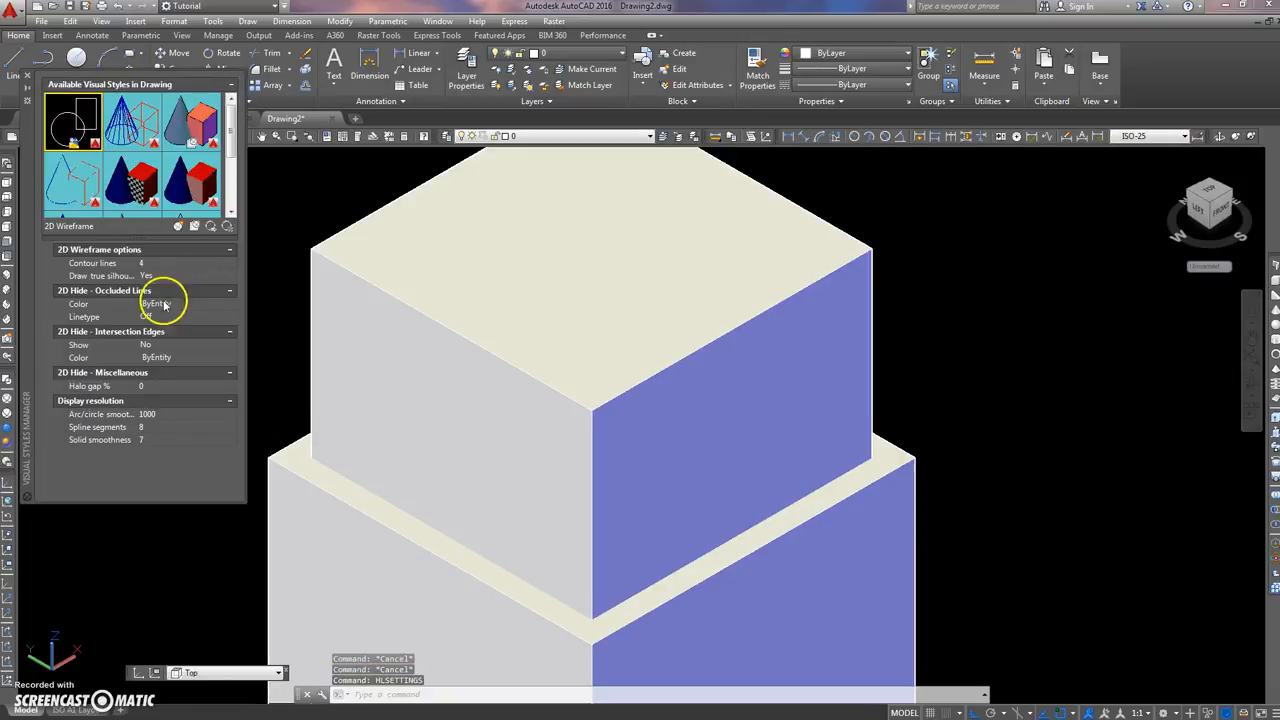
pyautogui.click(198, 122)
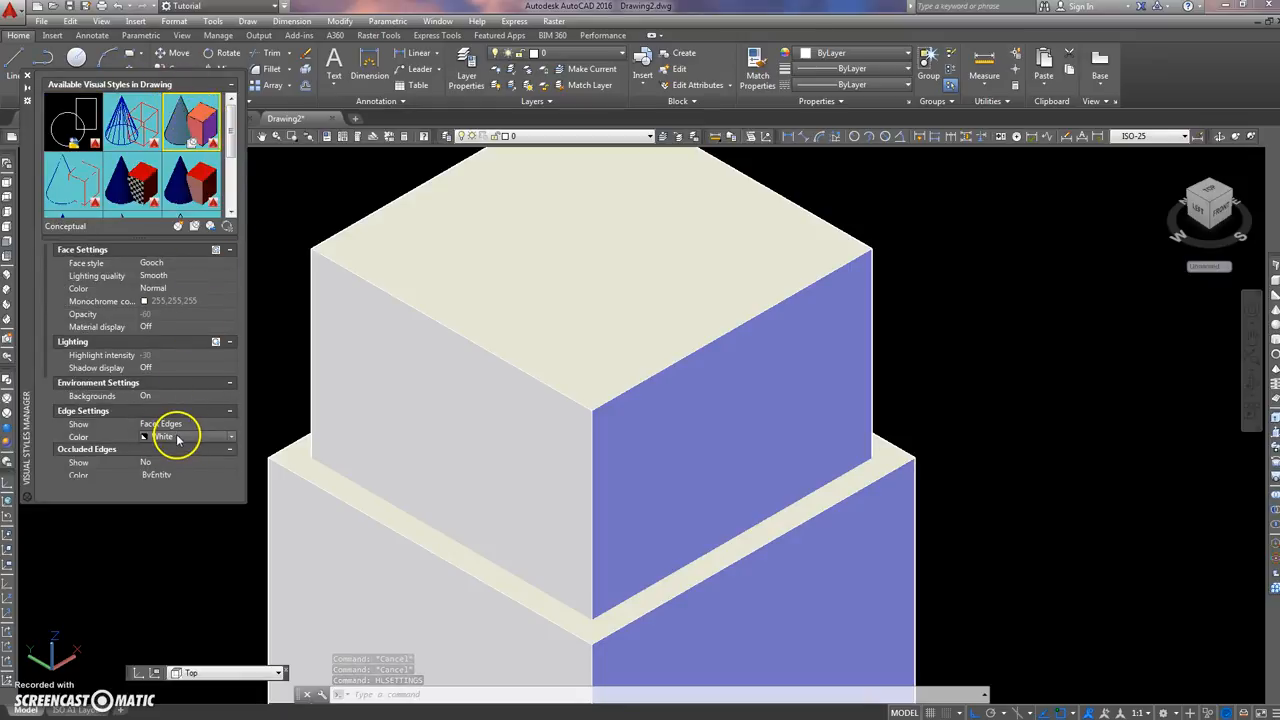
pyautogui.click(232, 437)
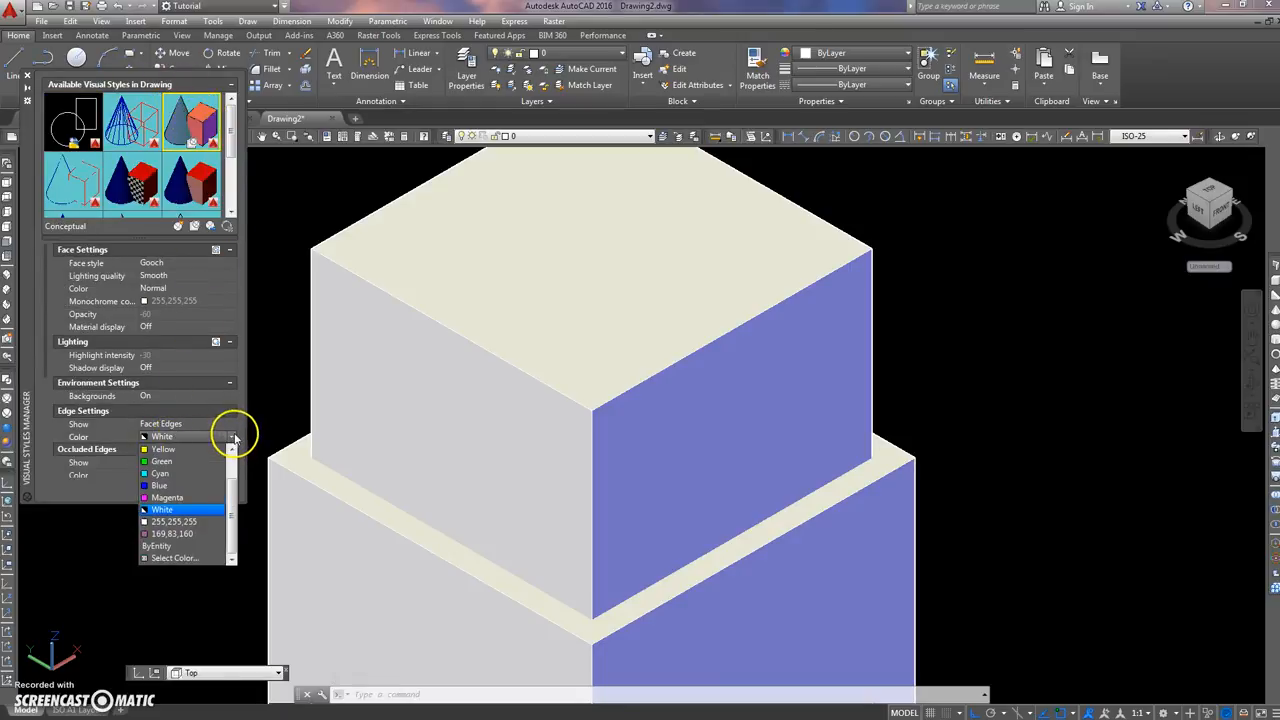
pyautogui.click(166, 558)
pyautogui.click(539, 414)
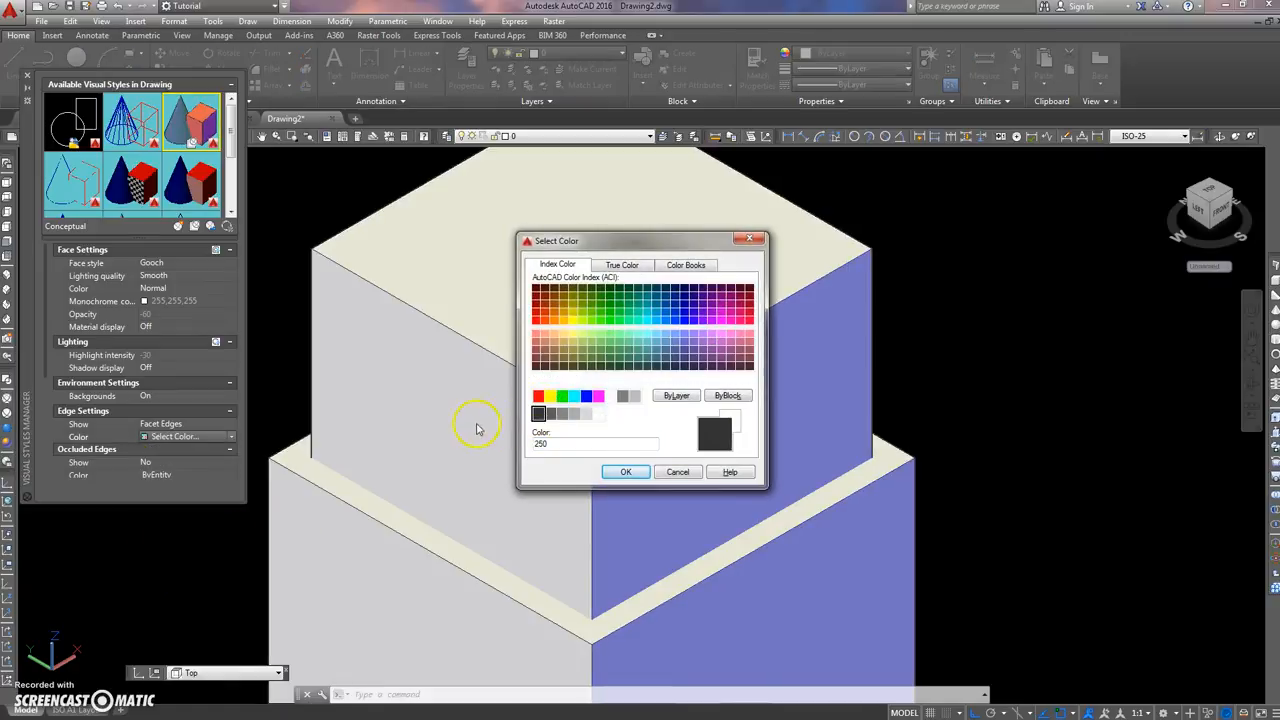
pyautogui.click(625, 472)
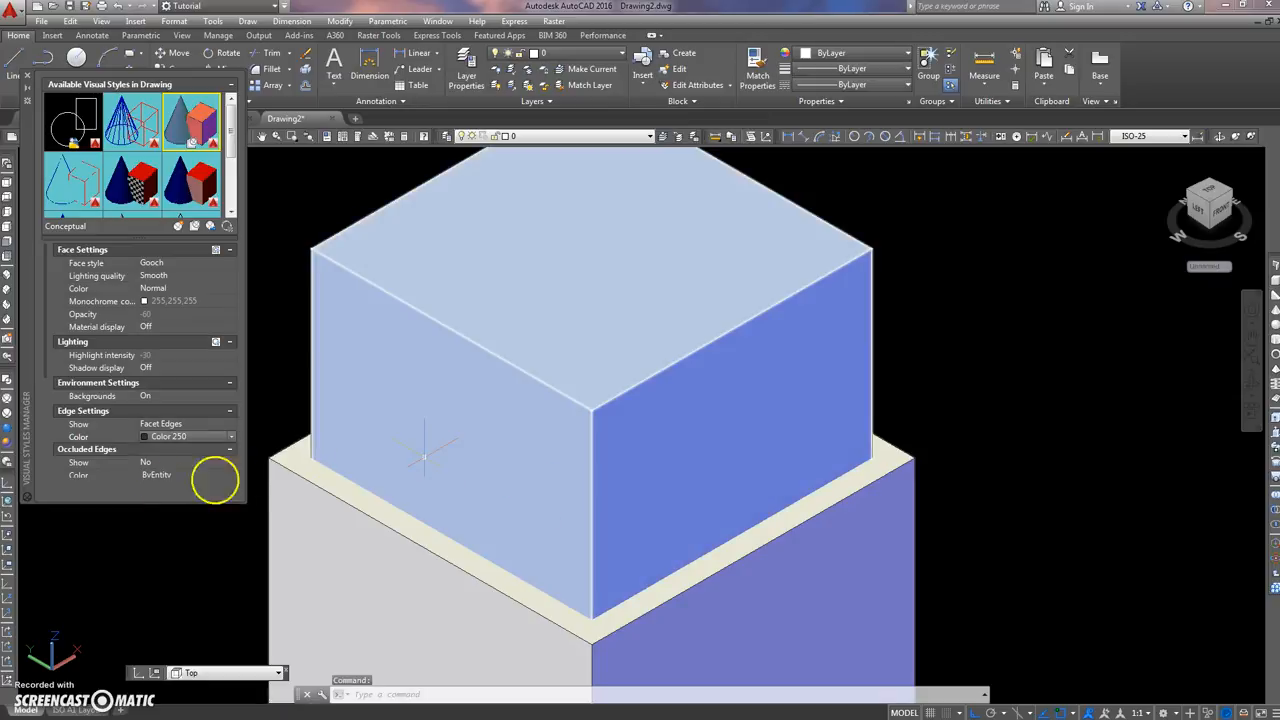
pyautogui.click(28, 78)
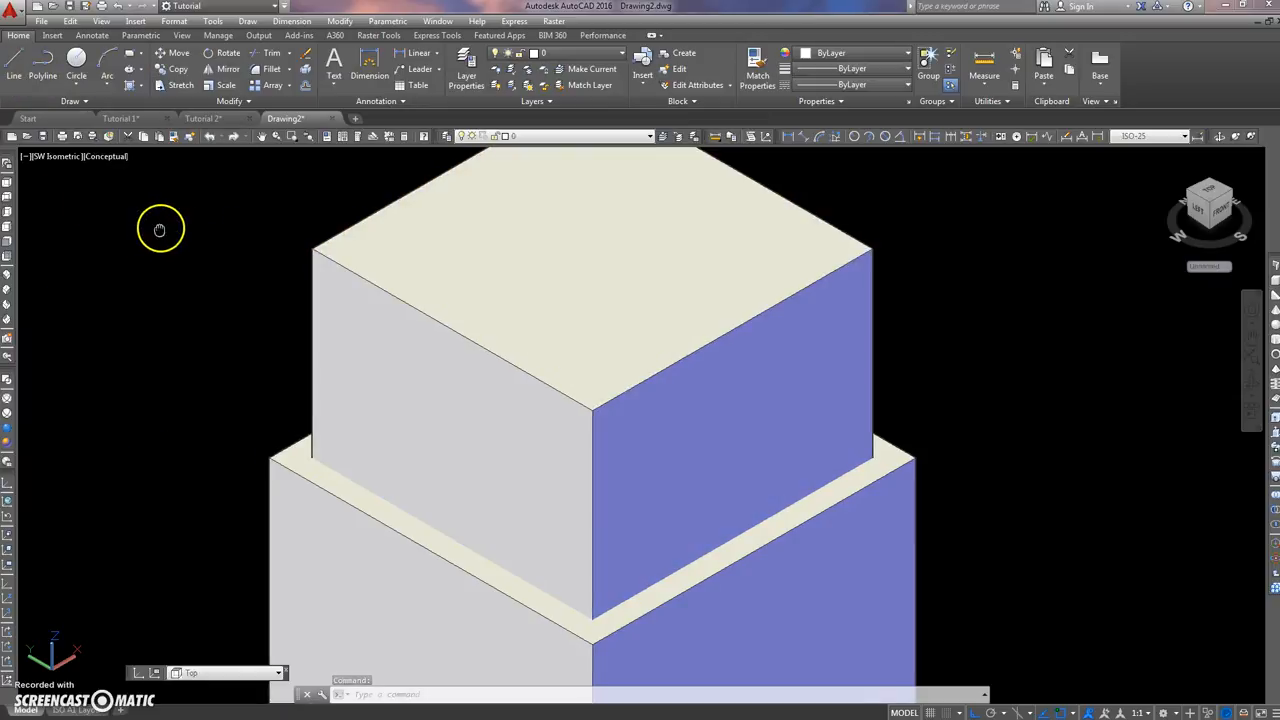
# Step: Compare the two solids in the Realistic visual style and back in the Conceptual style
pyautogui.scroll(5, 231, 270)
pyautogui.middleClick(240, 295)
pyautogui.middleClick(240, 295)
pyautogui.scroll(15, 285, 490)
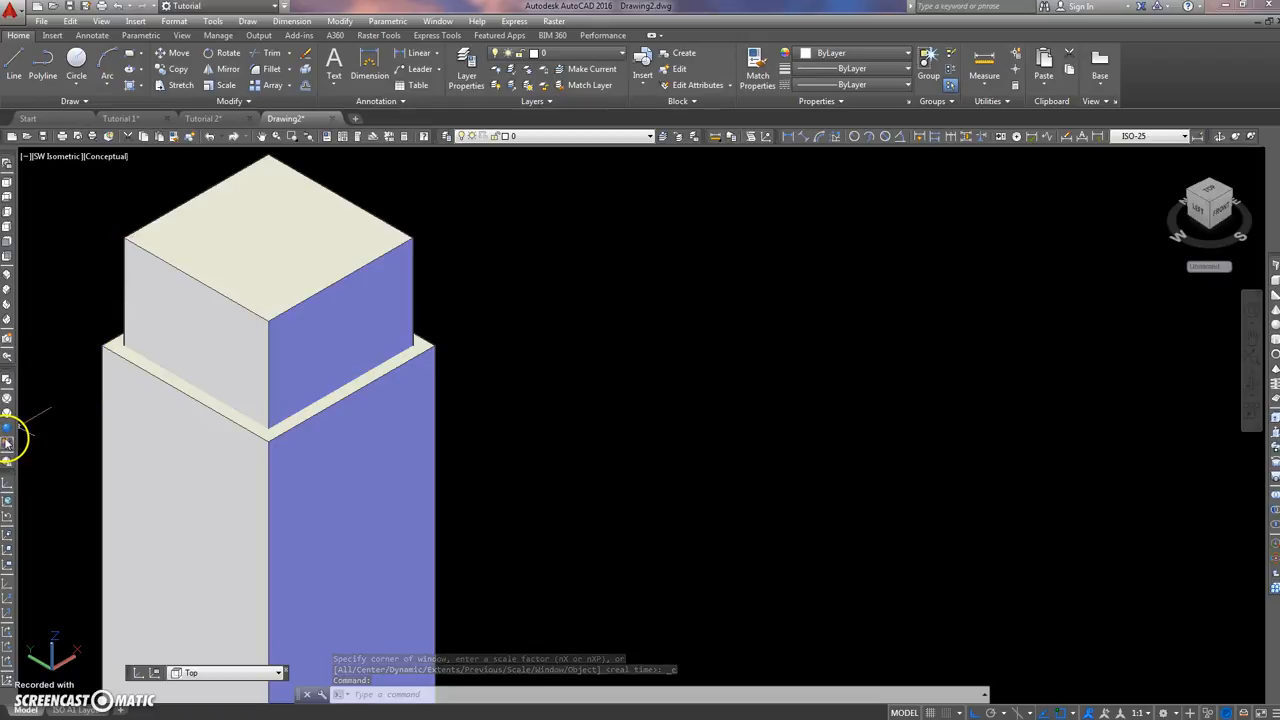
pyautogui.click(8, 428)
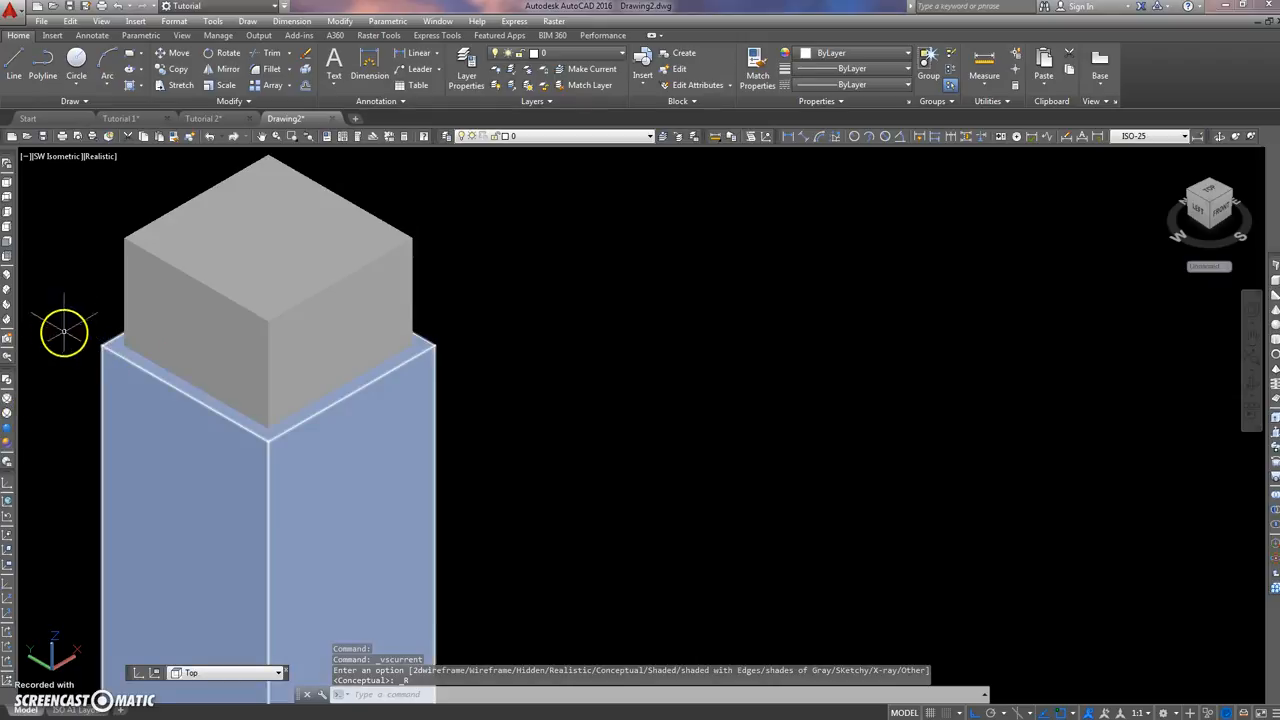
pyautogui.click(8, 440)
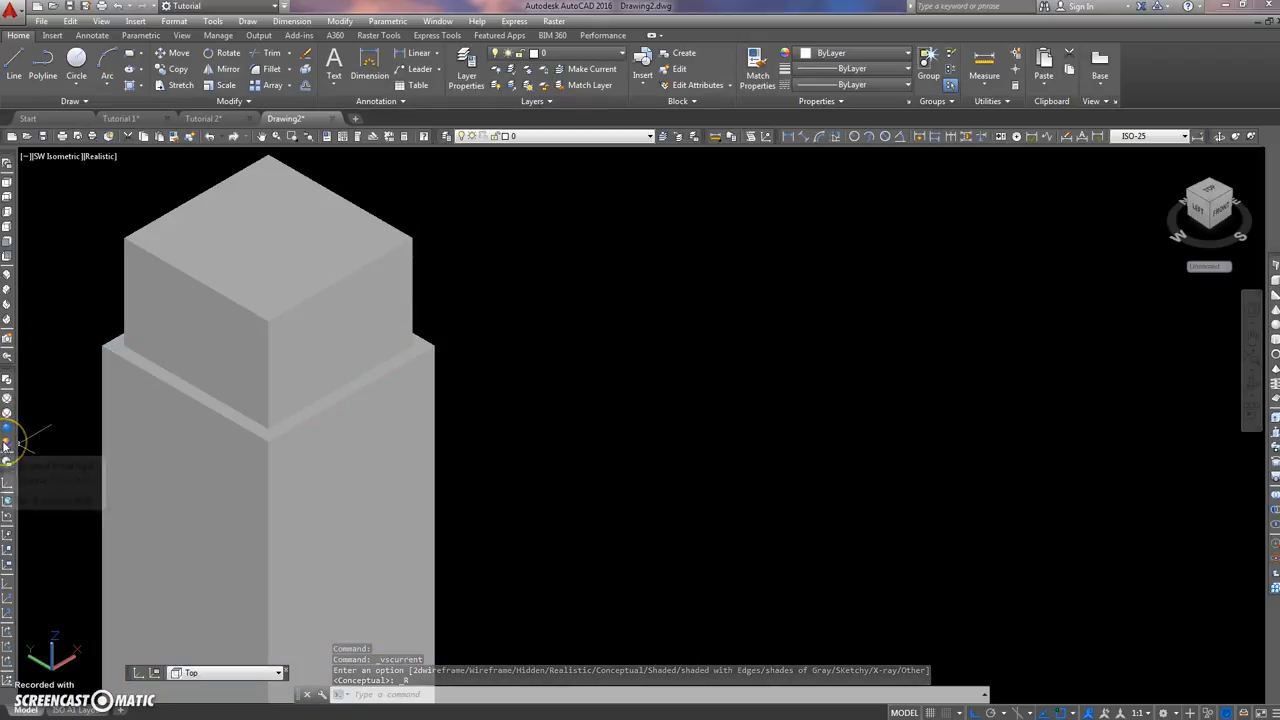
pyautogui.scroll(-3, 521, 359)
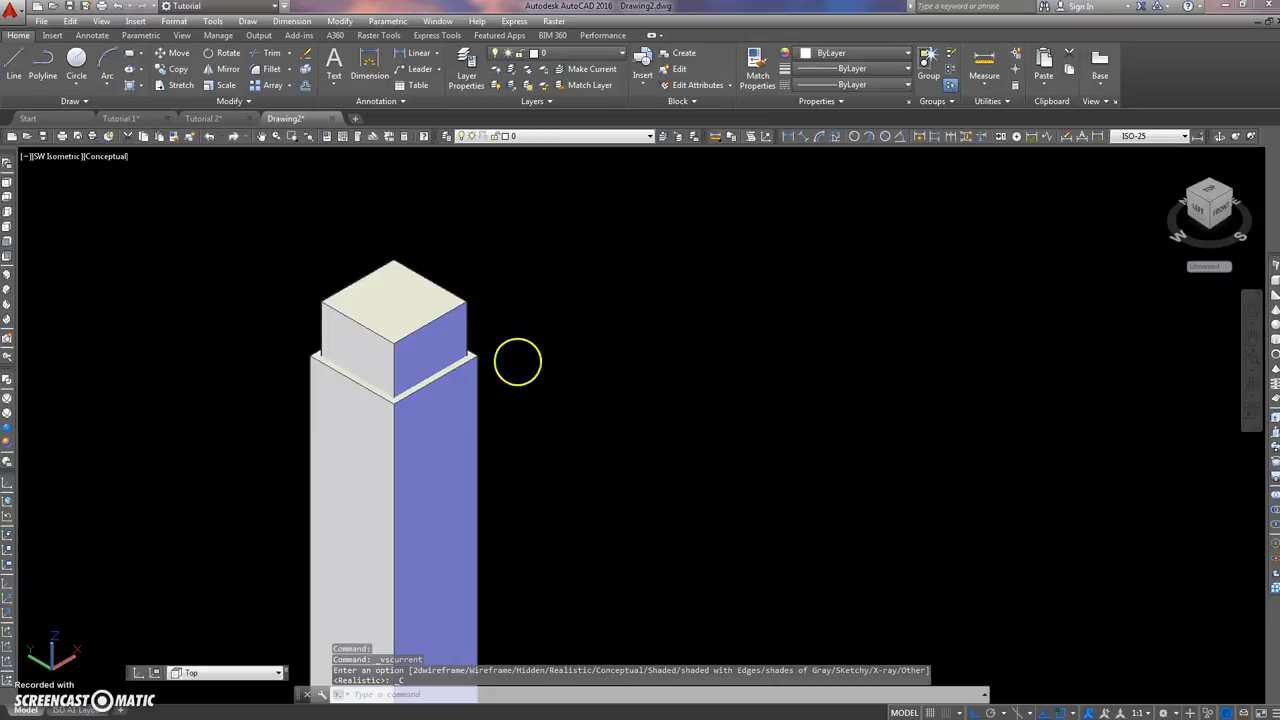
pyautogui.moveTo(519, 361); pyautogui.dragTo(609, 411, button='middle')
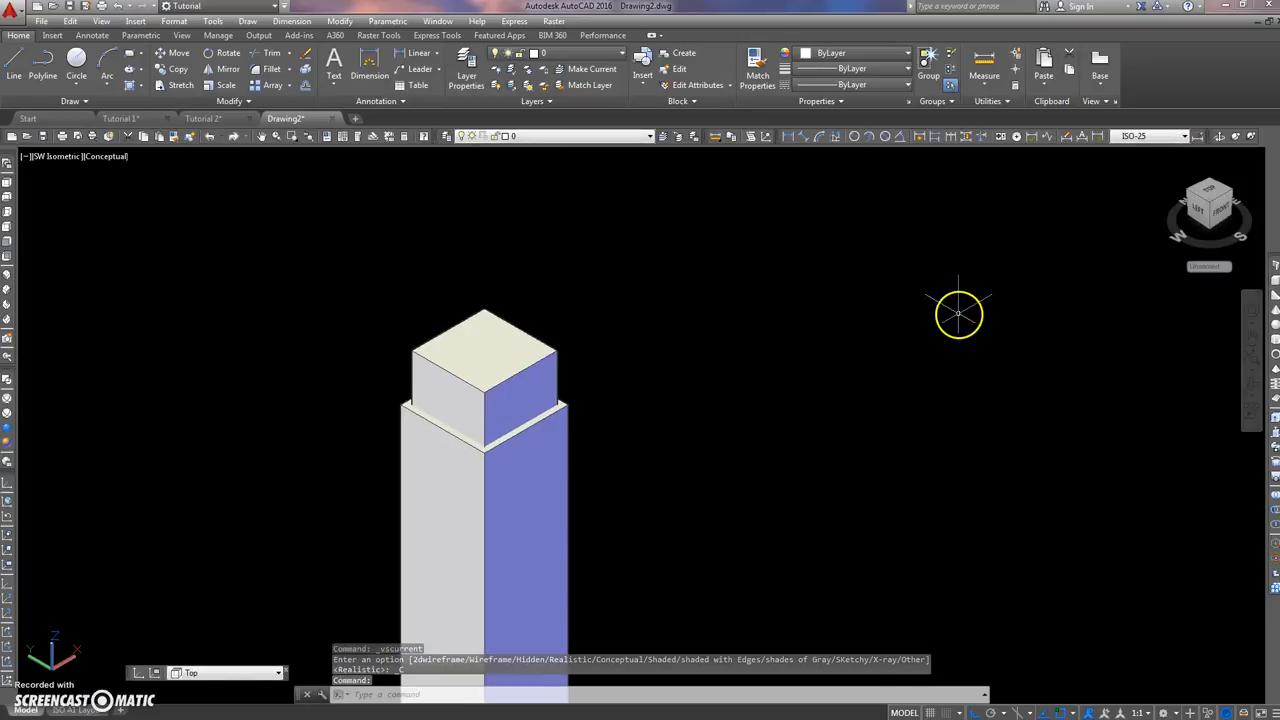
# Step: Orbit the nested solids slightly, apply the Shades of Gray visual style and inspect the inner solid's projecting end, closing the orbit
pyautogui.click(1219, 139)
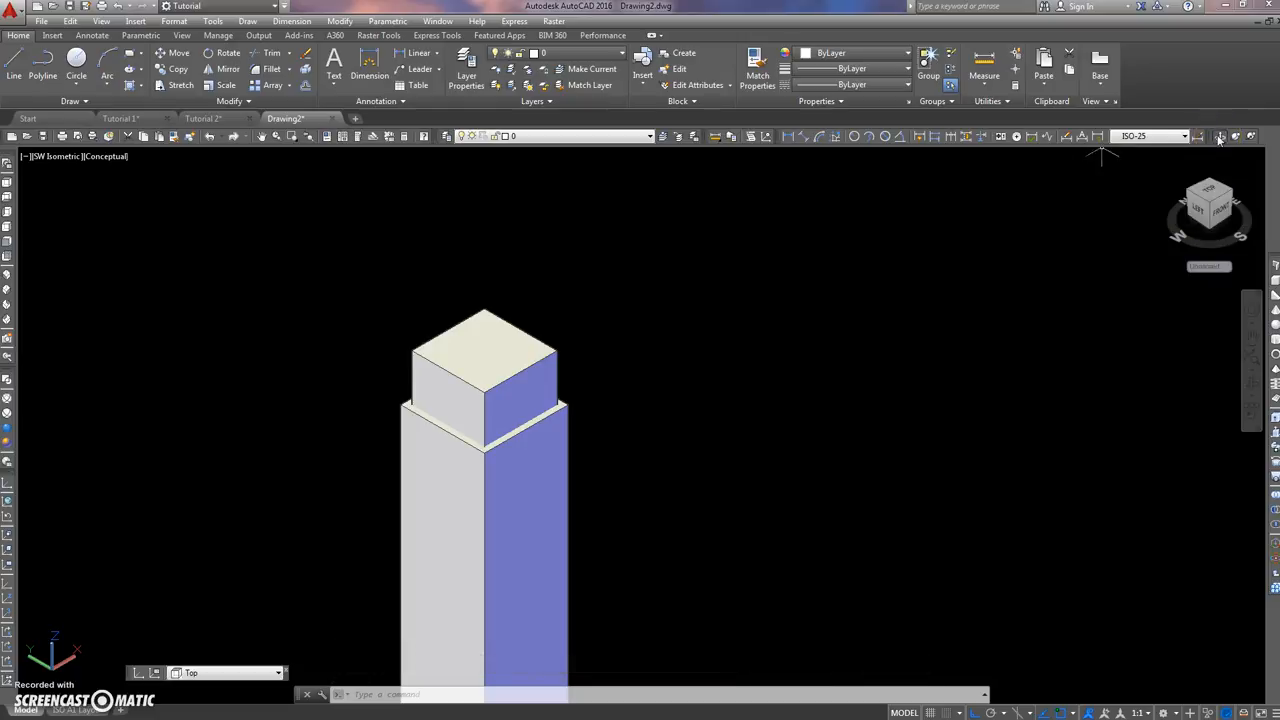
pyautogui.moveTo(567, 339); pyautogui.dragTo(546, 323)
pyautogui.rightClick(555, 294)
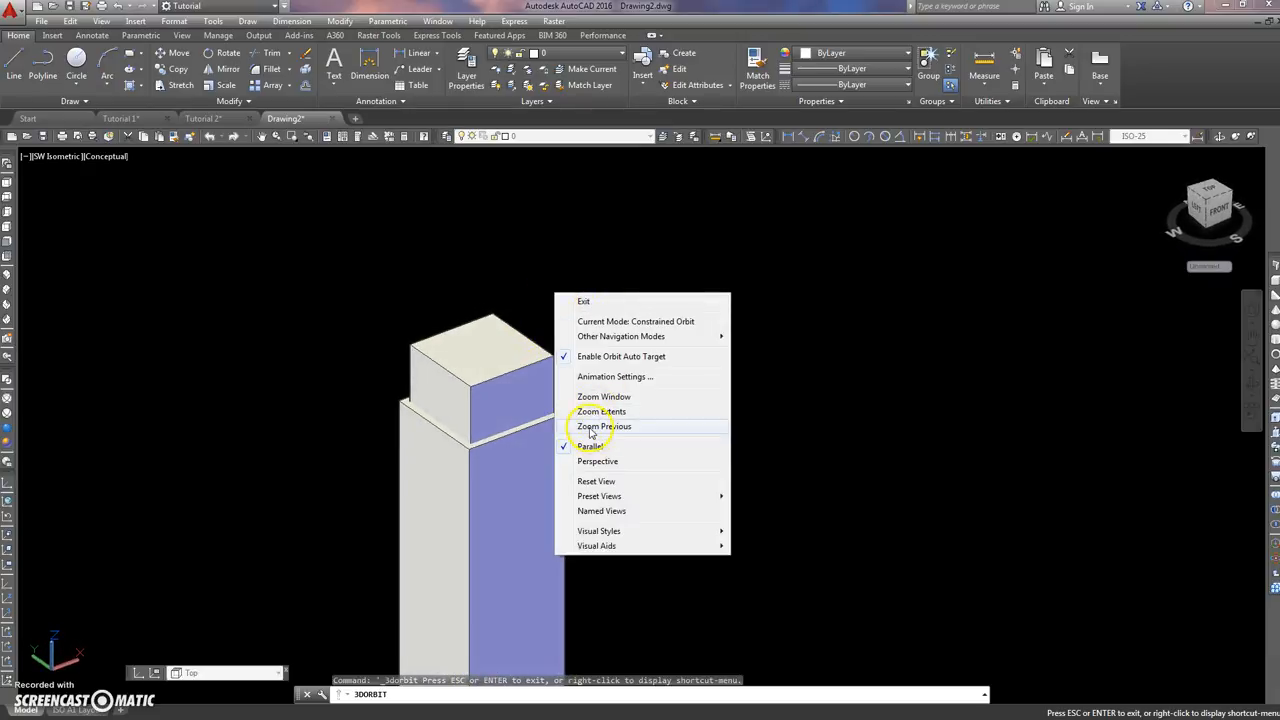
pyautogui.moveTo(615, 536)
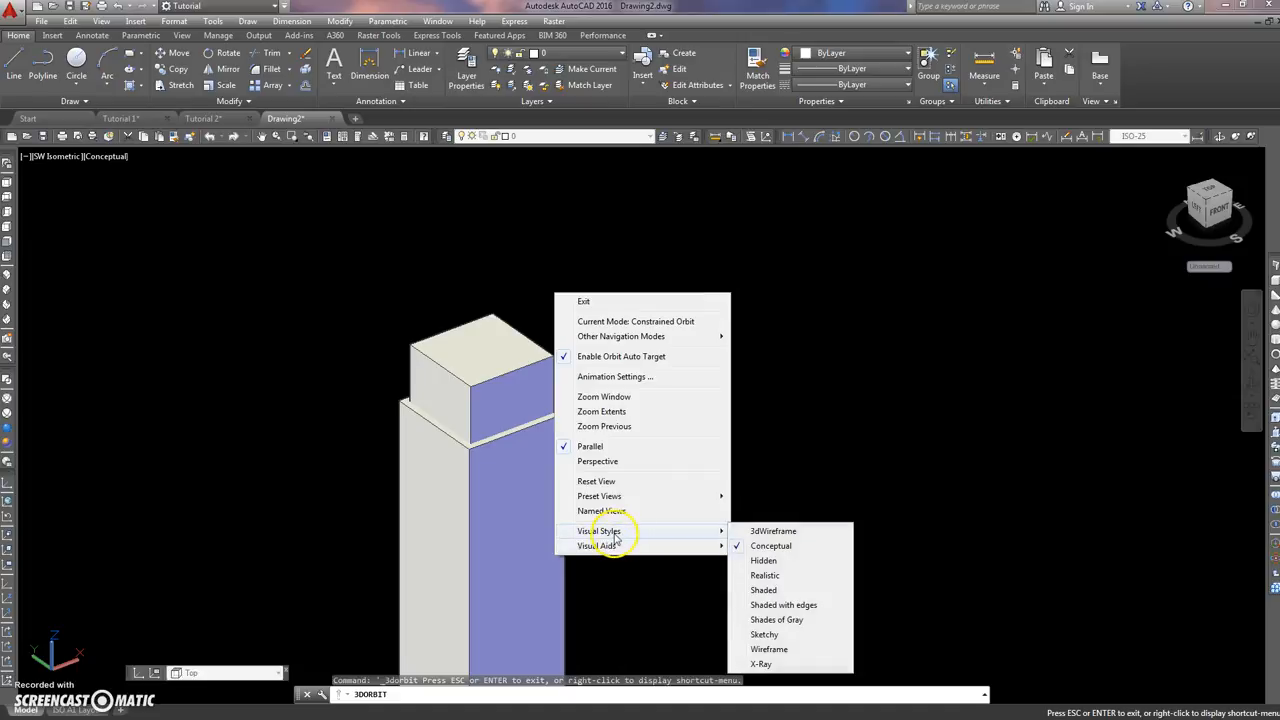
pyautogui.click(772, 621)
pyautogui.scroll(3, 568, 469)
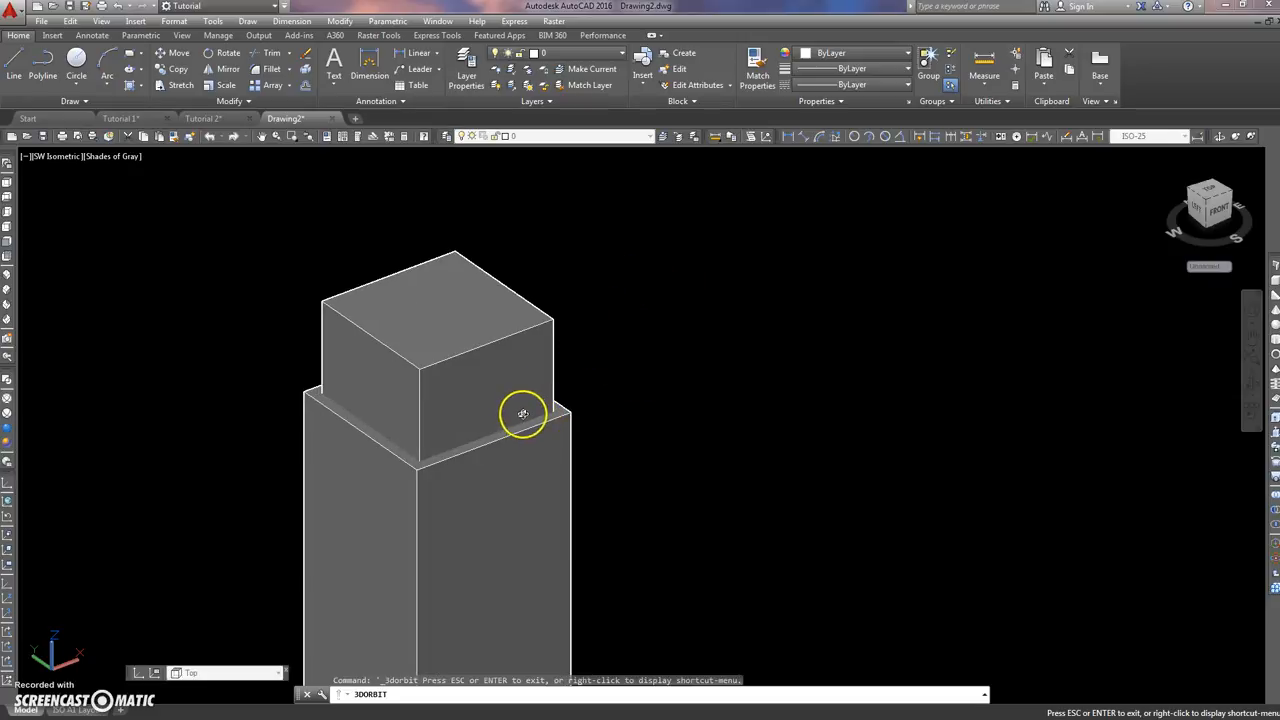
pyautogui.scroll(1, 522, 413)
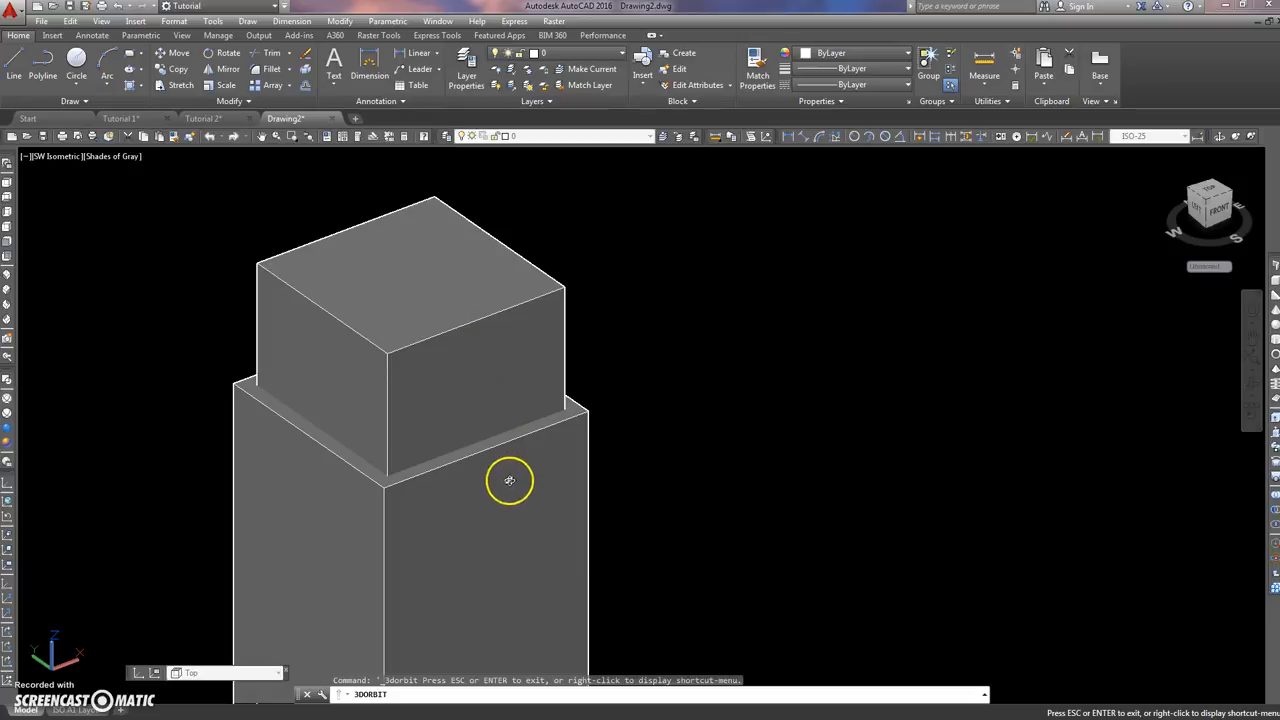
pyautogui.rightClick(612, 260)
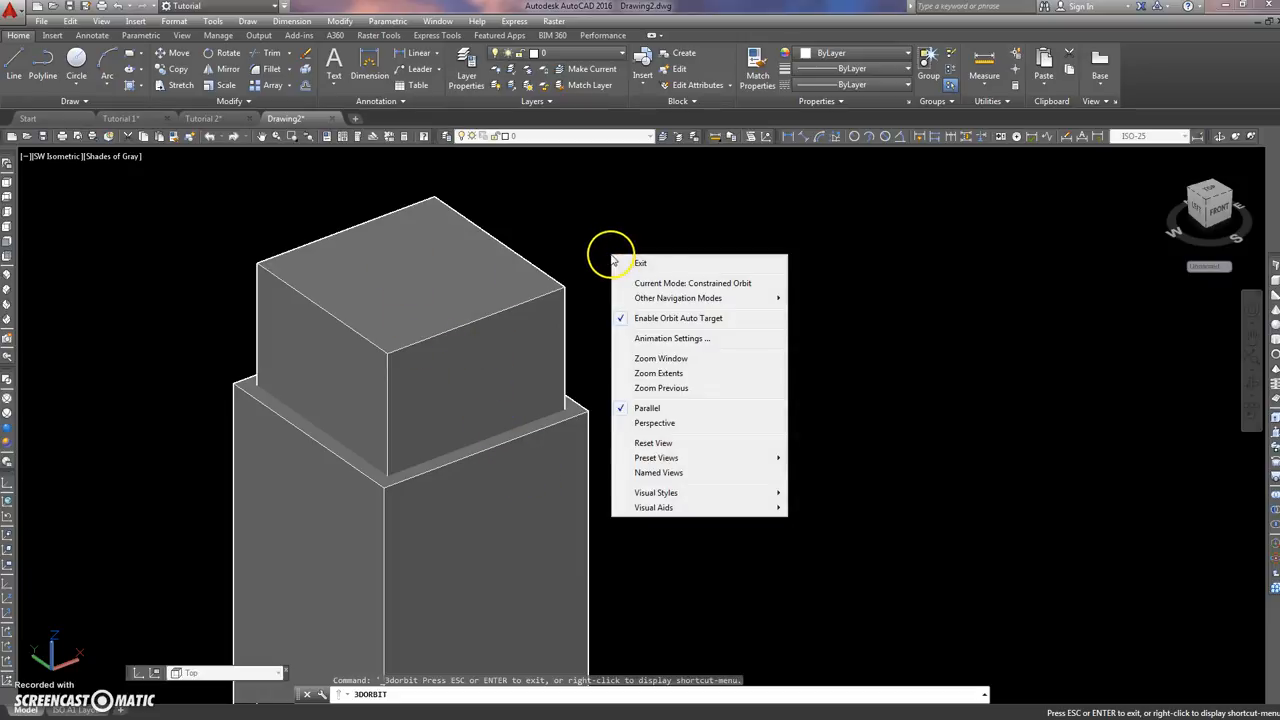
pyautogui.click(655, 267)
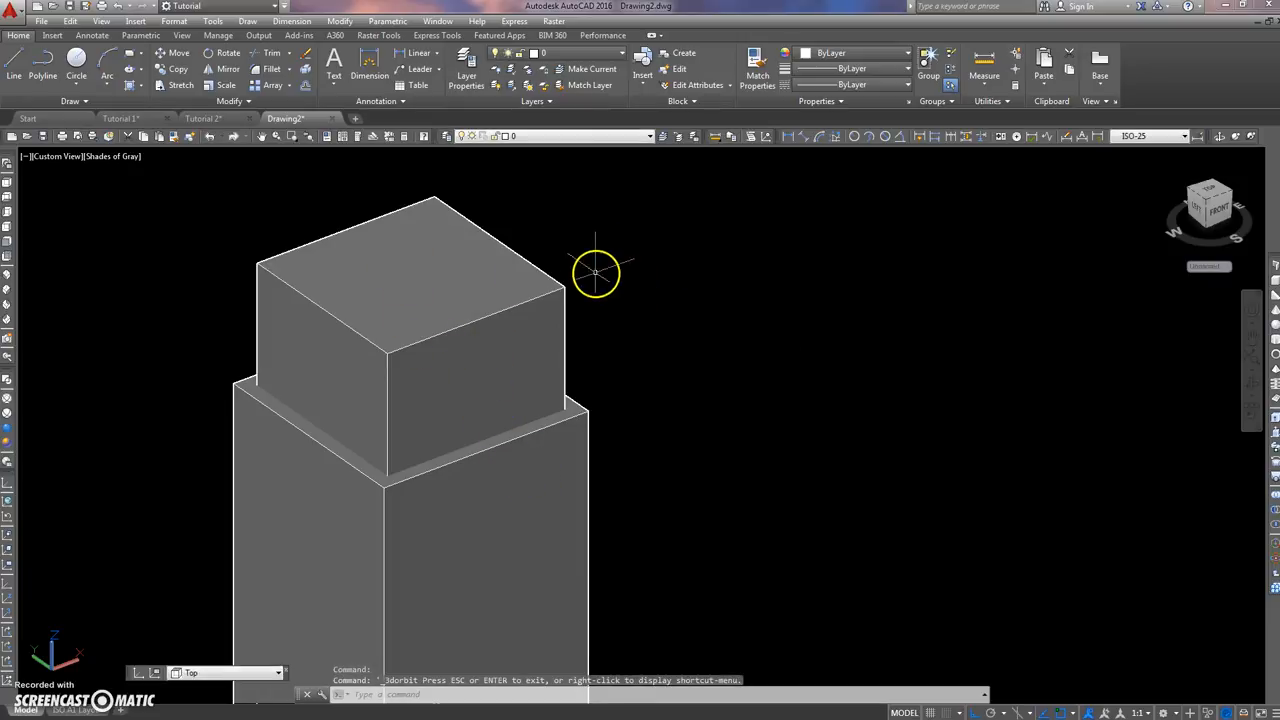
# Step: Set the visual style to 2D Wireframe with both the upright solids and the swept frame in view
pyautogui.scroll(-8, 585, 267)
pyautogui.moveTo(580, 263); pyautogui.dragTo(460, 252, button='middle')
pyautogui.scroll(-5, 462, 260)
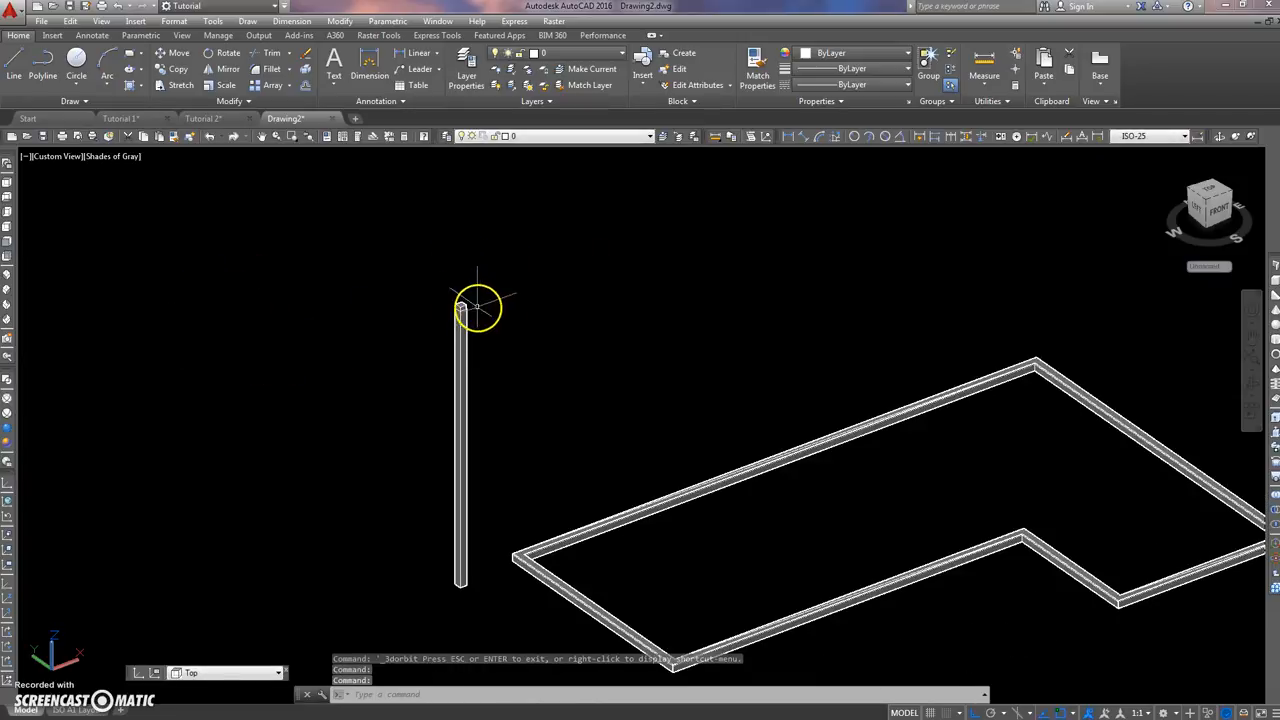
pyautogui.click(111, 158)
pyautogui.click(150, 196)
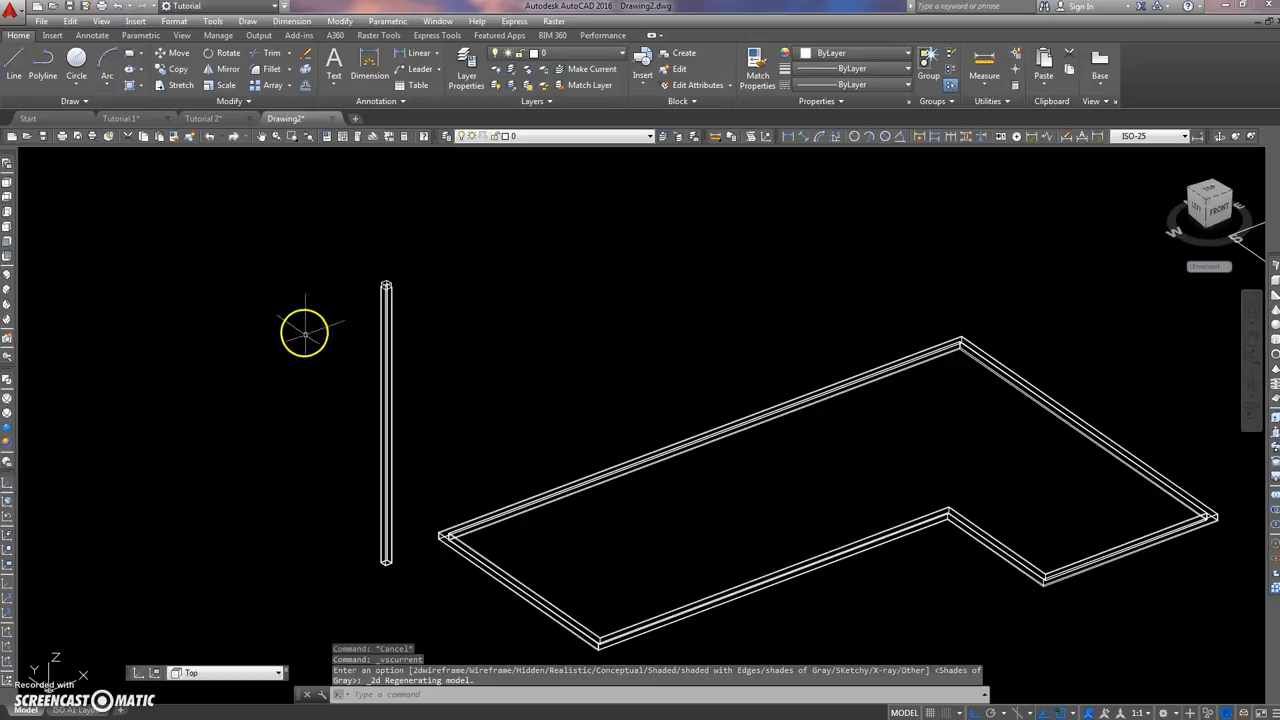
# Step: Stretch the inner solid's top face down to the outer solid's top corner so that both ends are flush
pyautogui.scroll(8, 511, 289)
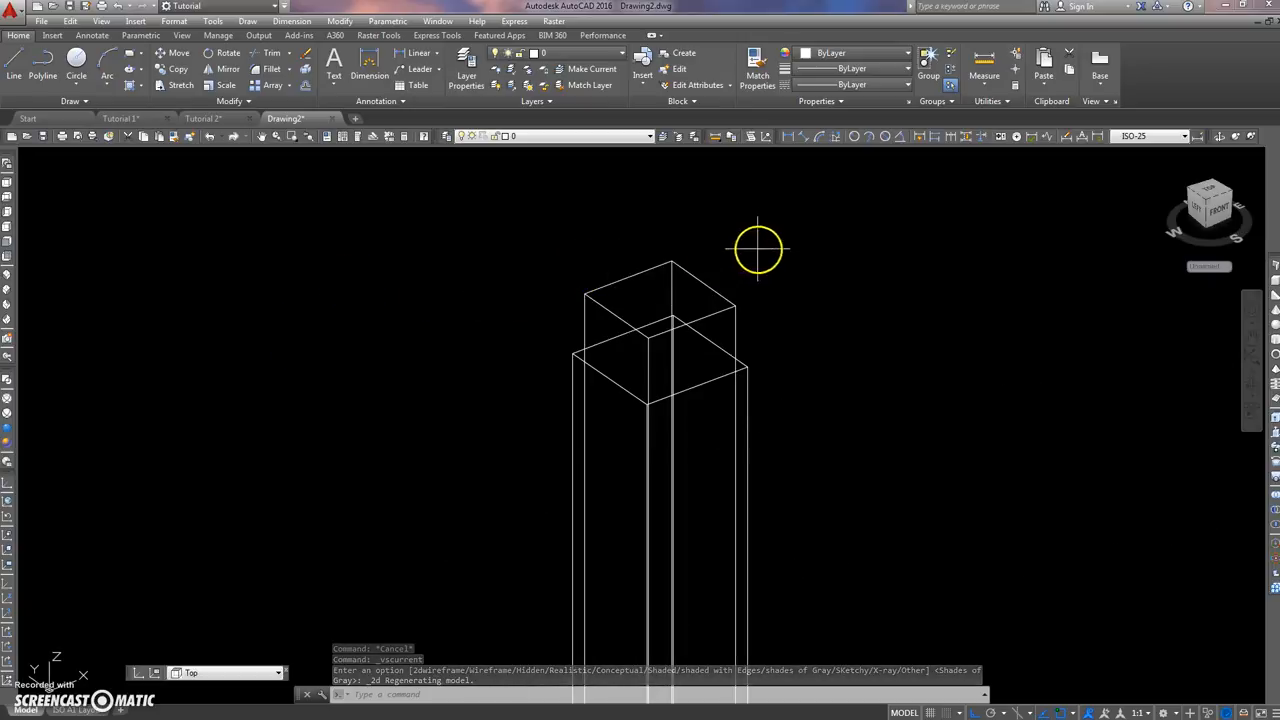
pyautogui.click(729, 266)
pyautogui.click(745, 248)
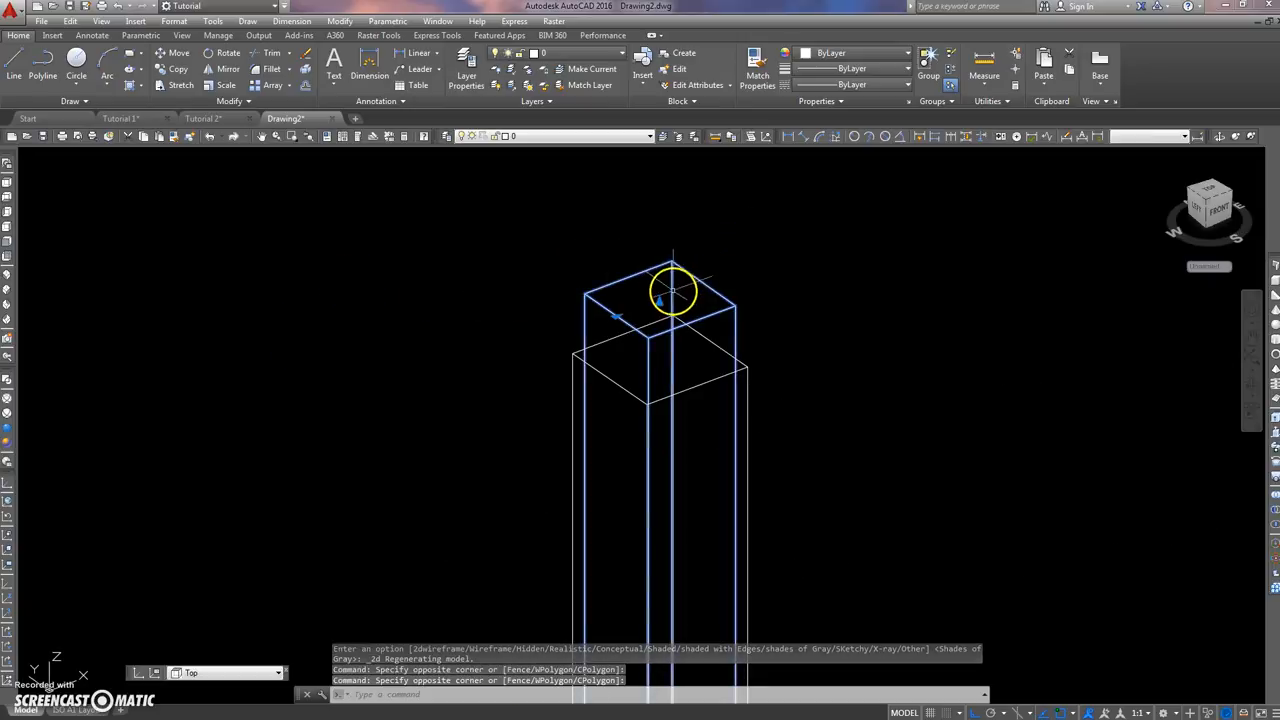
pyautogui.click(659, 301)
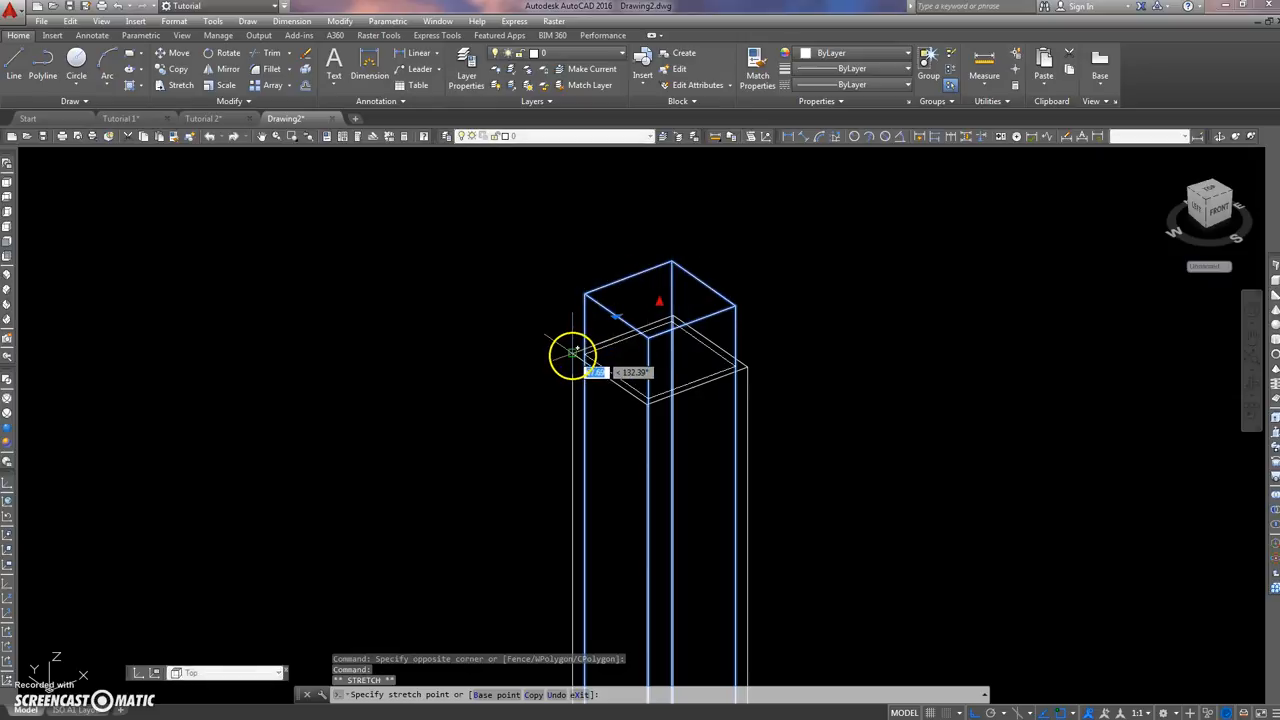
pyautogui.scroll(5, 660, 320)
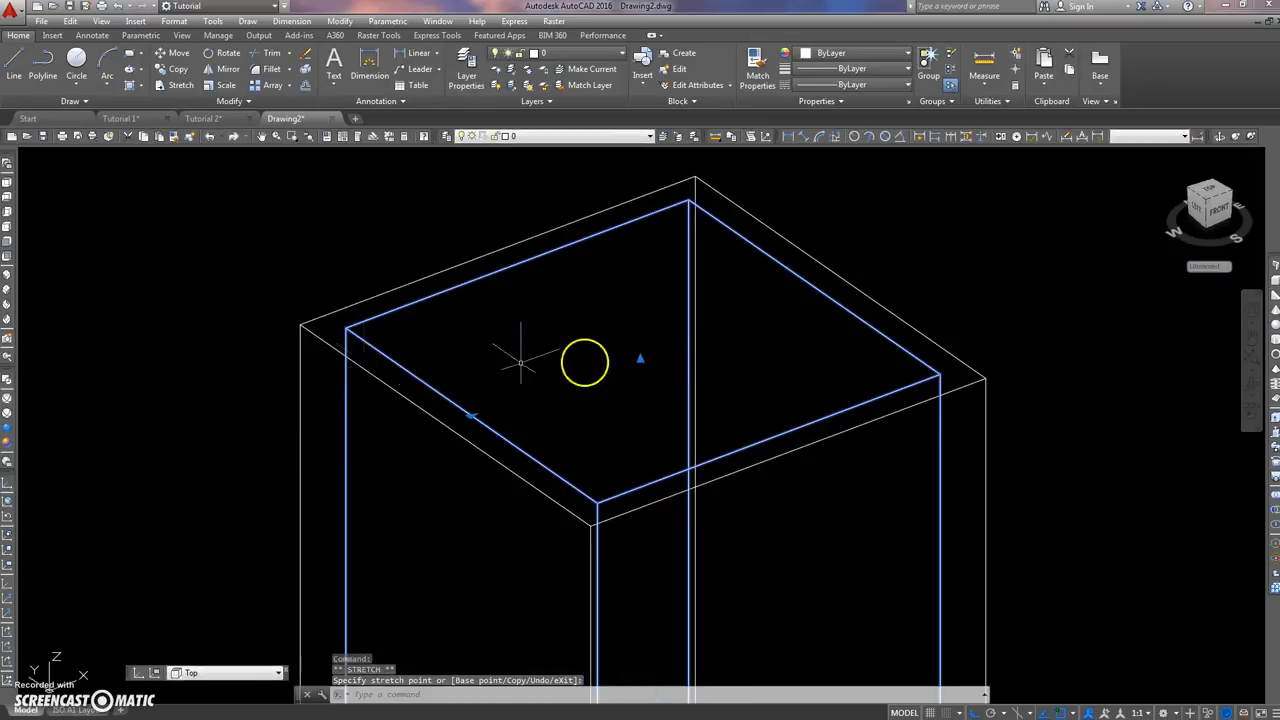
pyautogui.scroll(-5, 230, 260)
pyautogui.press('Escape')
pyautogui.press('Escape')
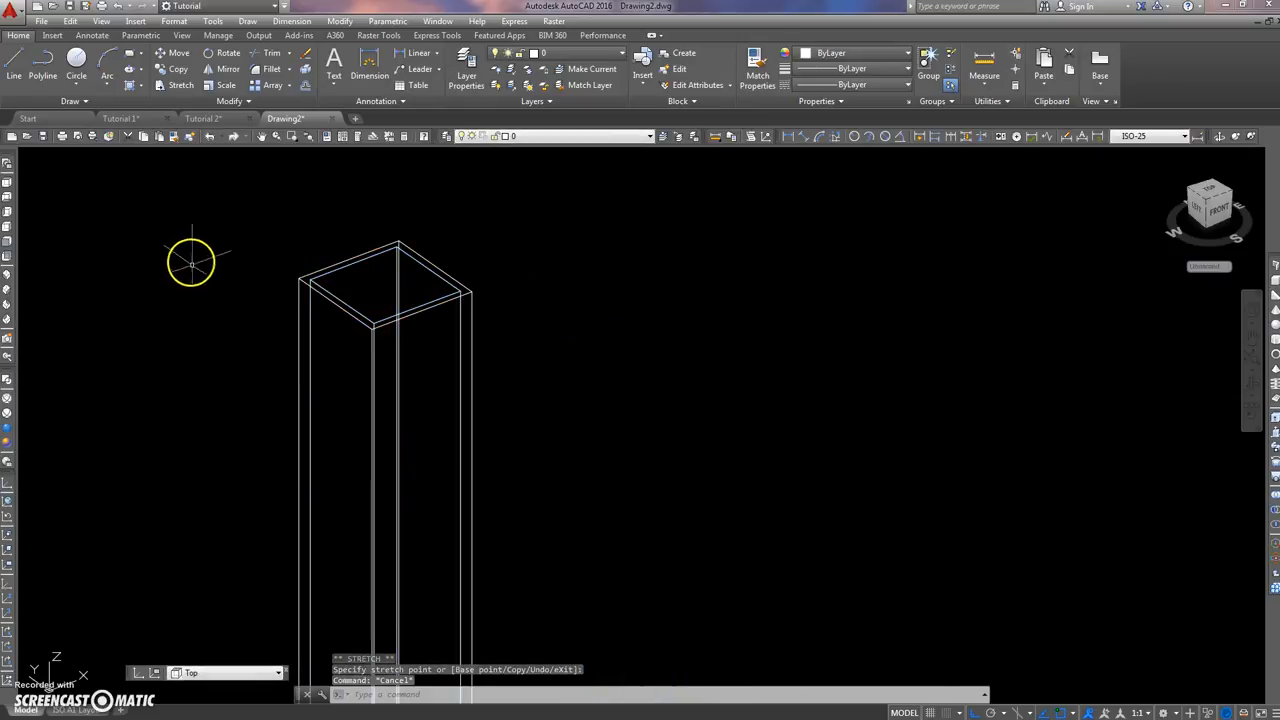
# Step: Move both upright solids by their outer top corner onto the lower outer corner of the swept frame
pyautogui.scroll(-3, 230, 255)
pyautogui.moveTo(266, 266); pyautogui.dragTo(381, 273, button='middle')
pyautogui.write('M')
pyautogui.press('Return')
pyautogui.click(525, 272)
pyautogui.click(366, 320)
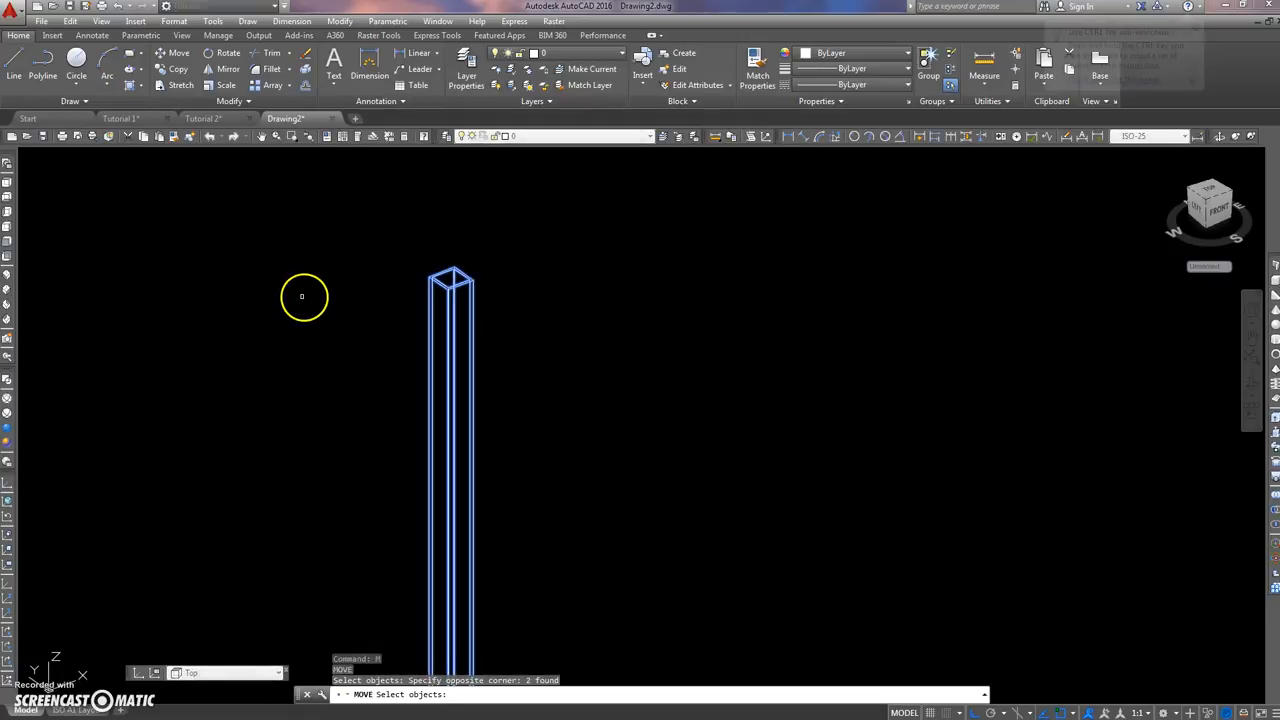
pyautogui.press('Return')
pyautogui.scroll(5, 416, 269)
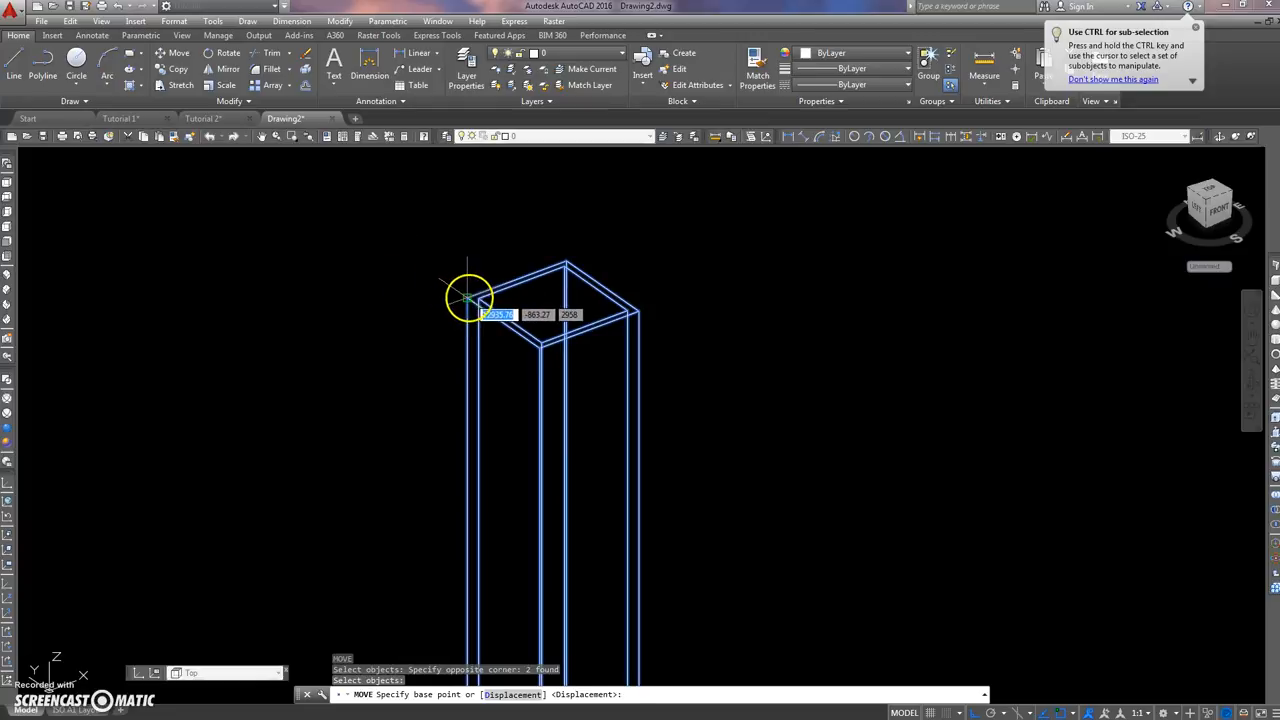
pyautogui.click(468, 298)
pyautogui.scroll(-10, 678, 376)
pyautogui.moveTo(682, 388); pyautogui.dragTo(463, 386, button='middle')
pyautogui.scroll(4, 511, 351)
pyautogui.scroll(7, 471, 223)
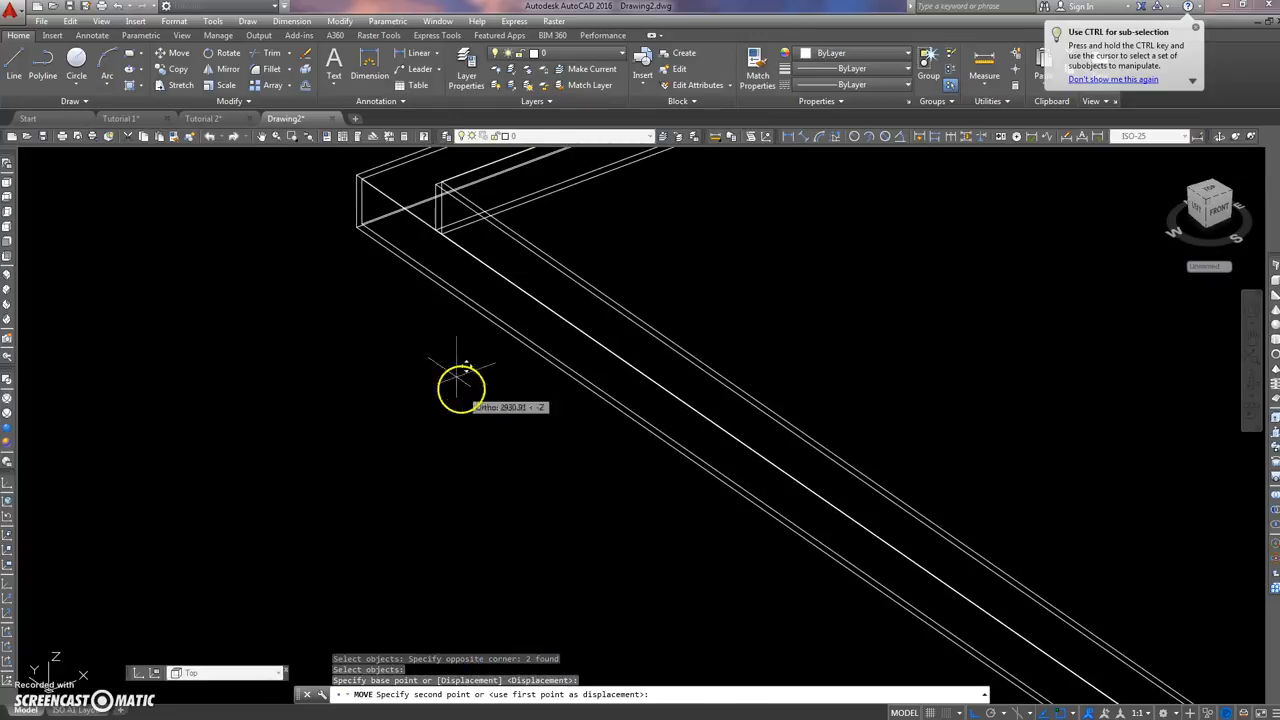
pyautogui.click(357, 227)
pyautogui.scroll(-3, 286, 283)
pyautogui.scroll(-4, 286, 283)
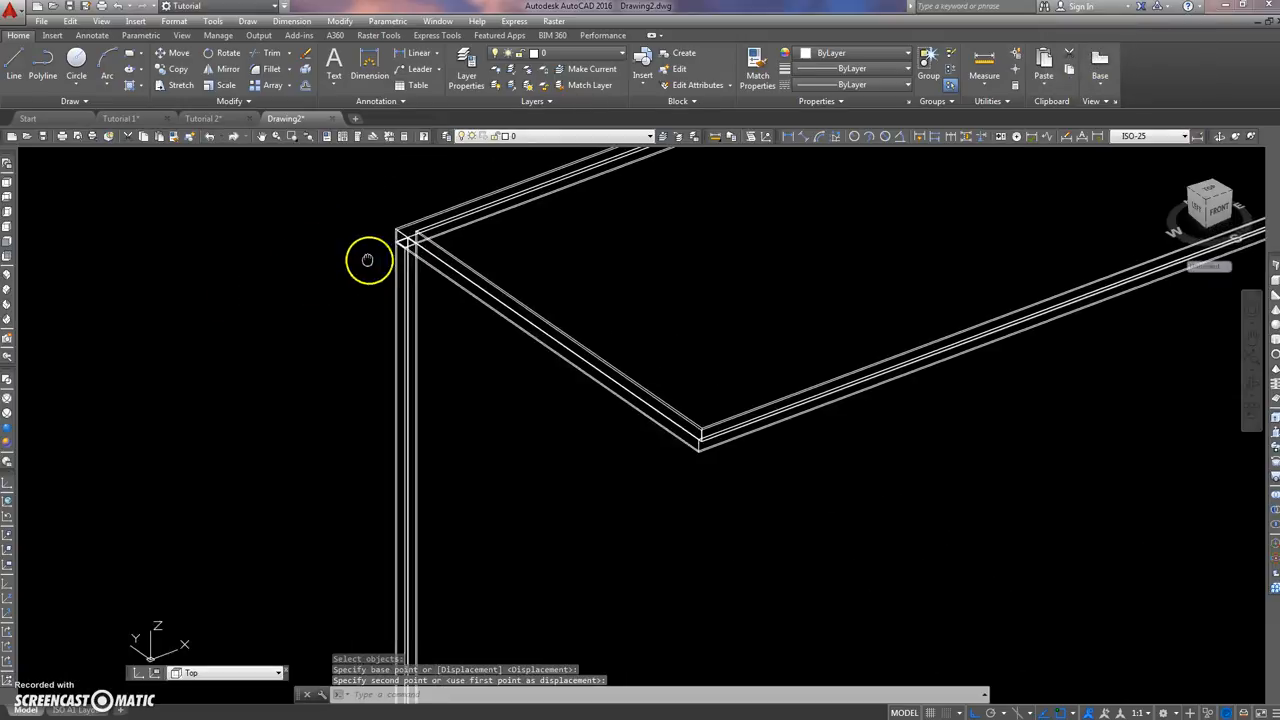
# Step: In the Top view, draw a box with a height of 100 that surrounds the L-shaped frame on all sides
pyautogui.click(9, 184)
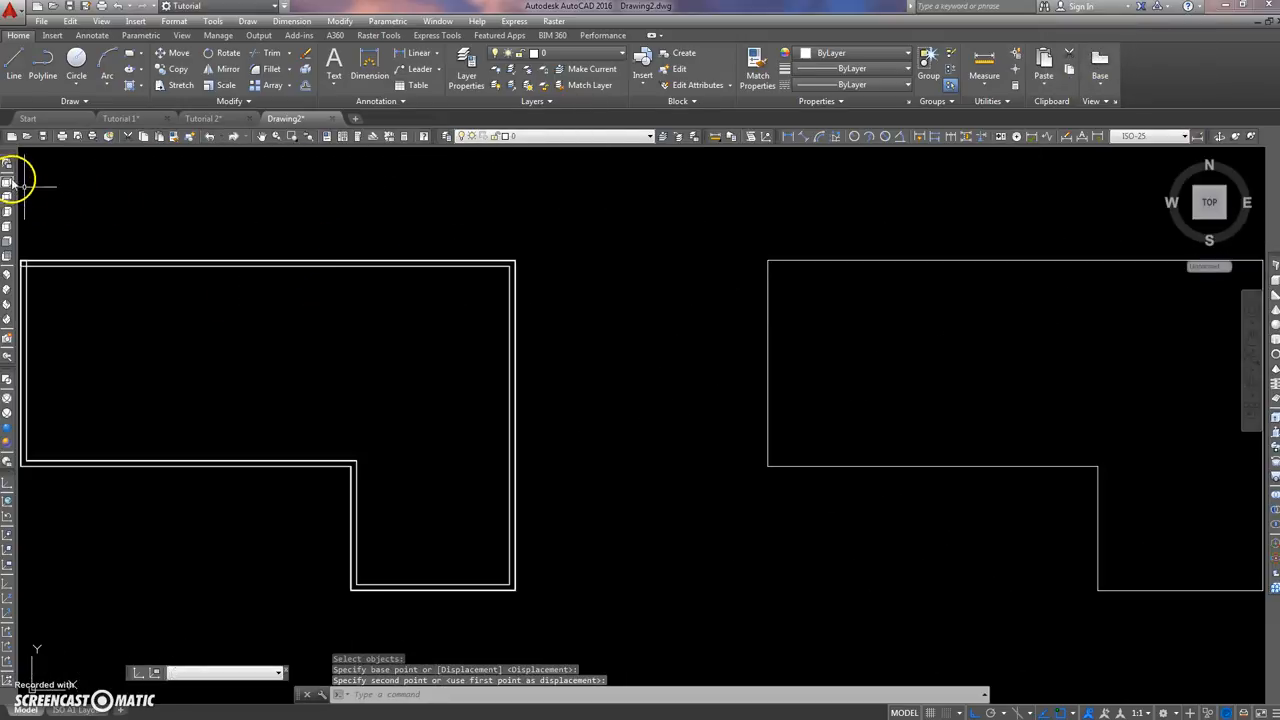
pyautogui.scroll(-2, 354, 314)
pyautogui.moveTo(354, 314); pyautogui.dragTo(411, 308, button='middle')
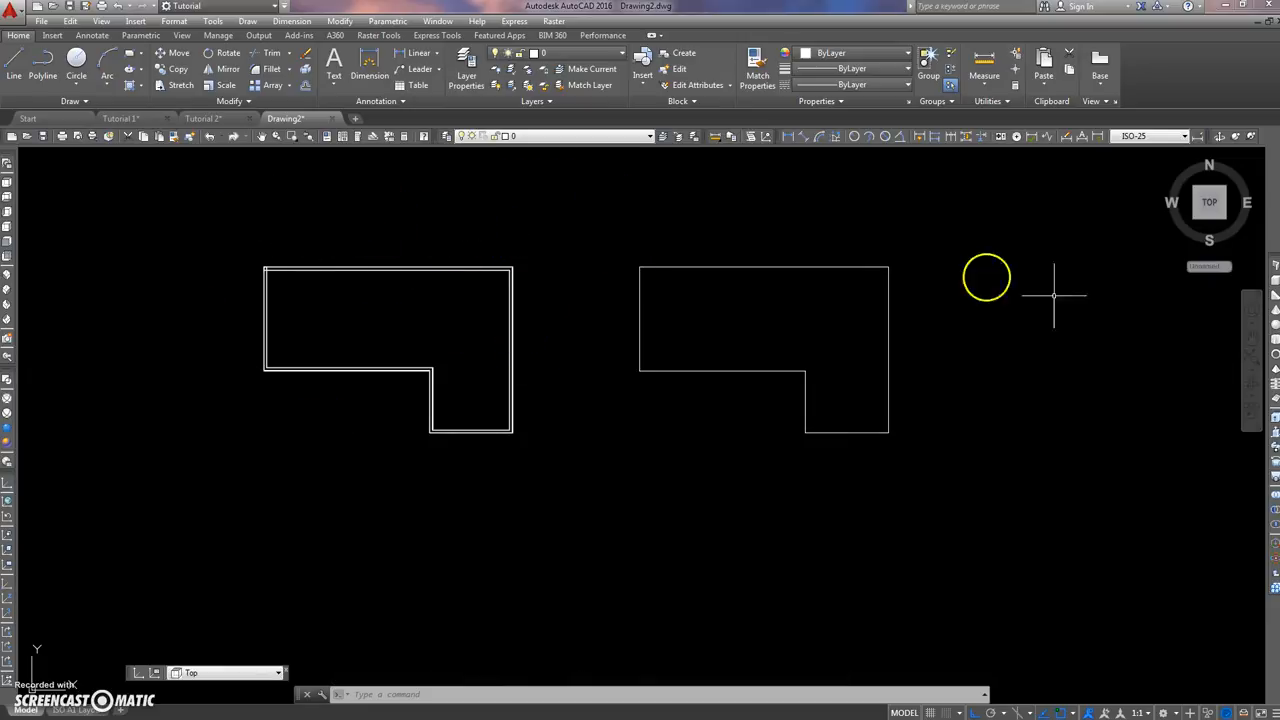
pyautogui.click(1274, 272)
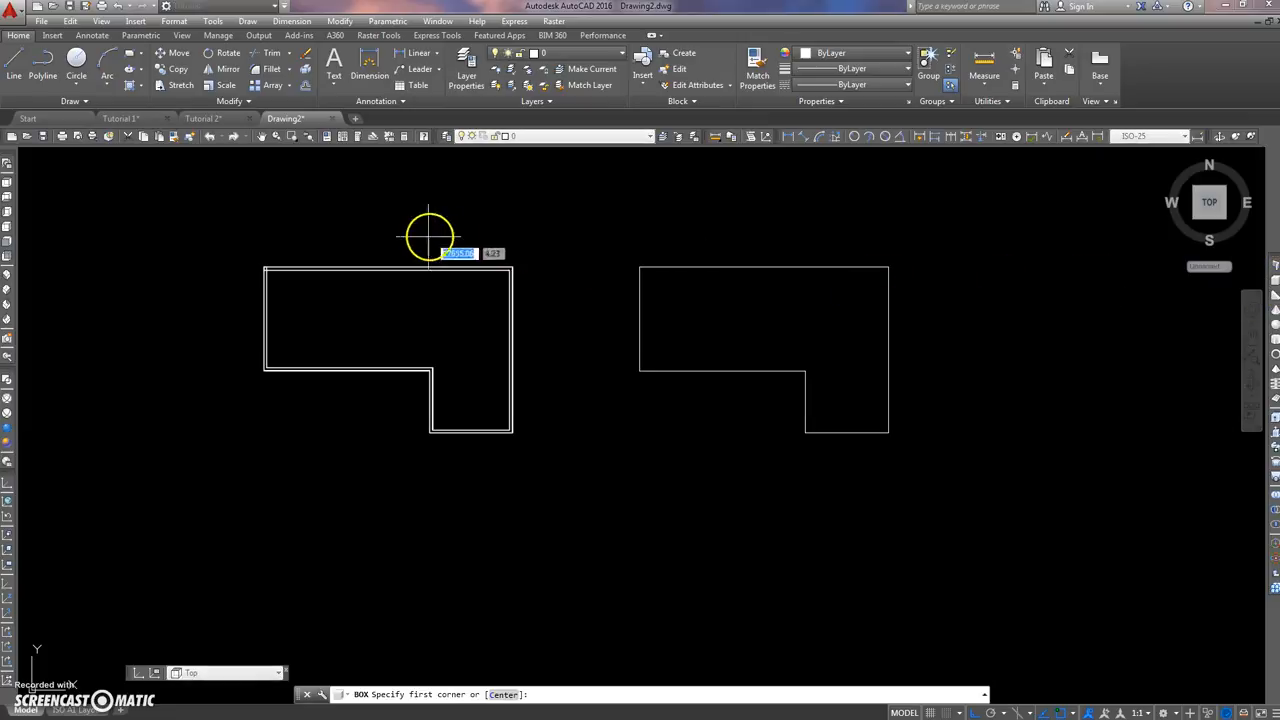
pyautogui.click(227, 237)
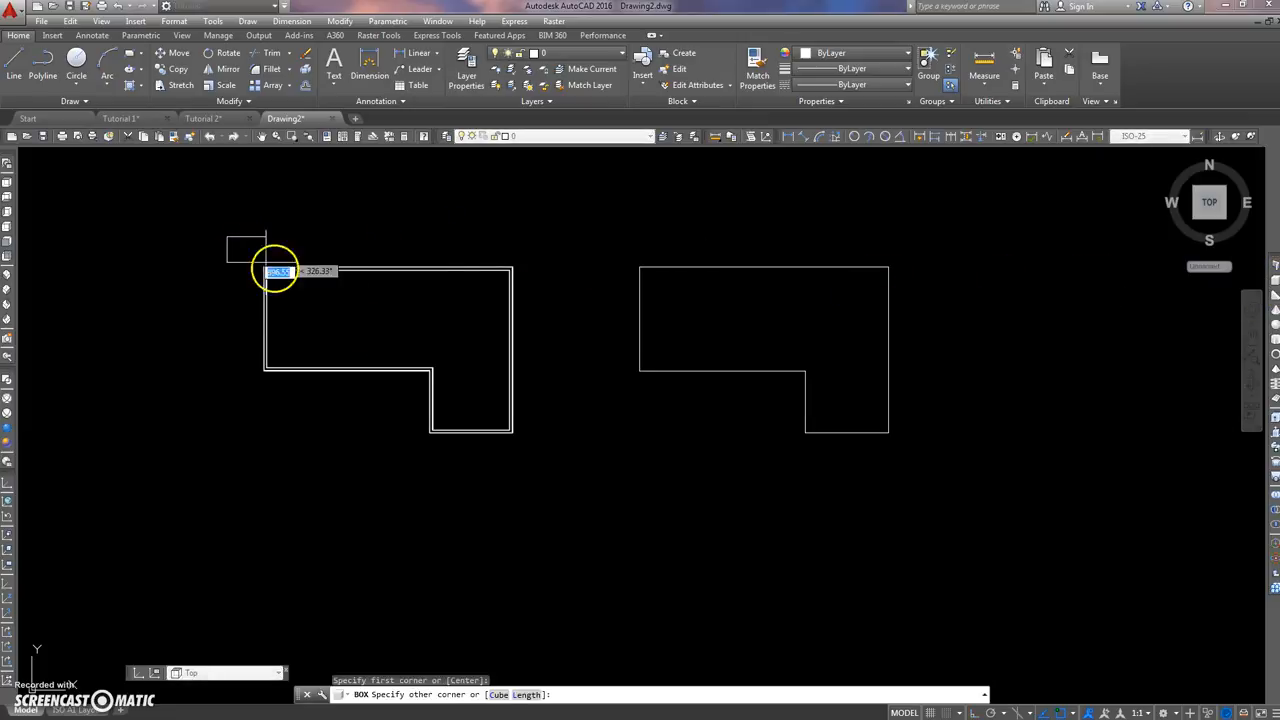
pyautogui.click(548, 478)
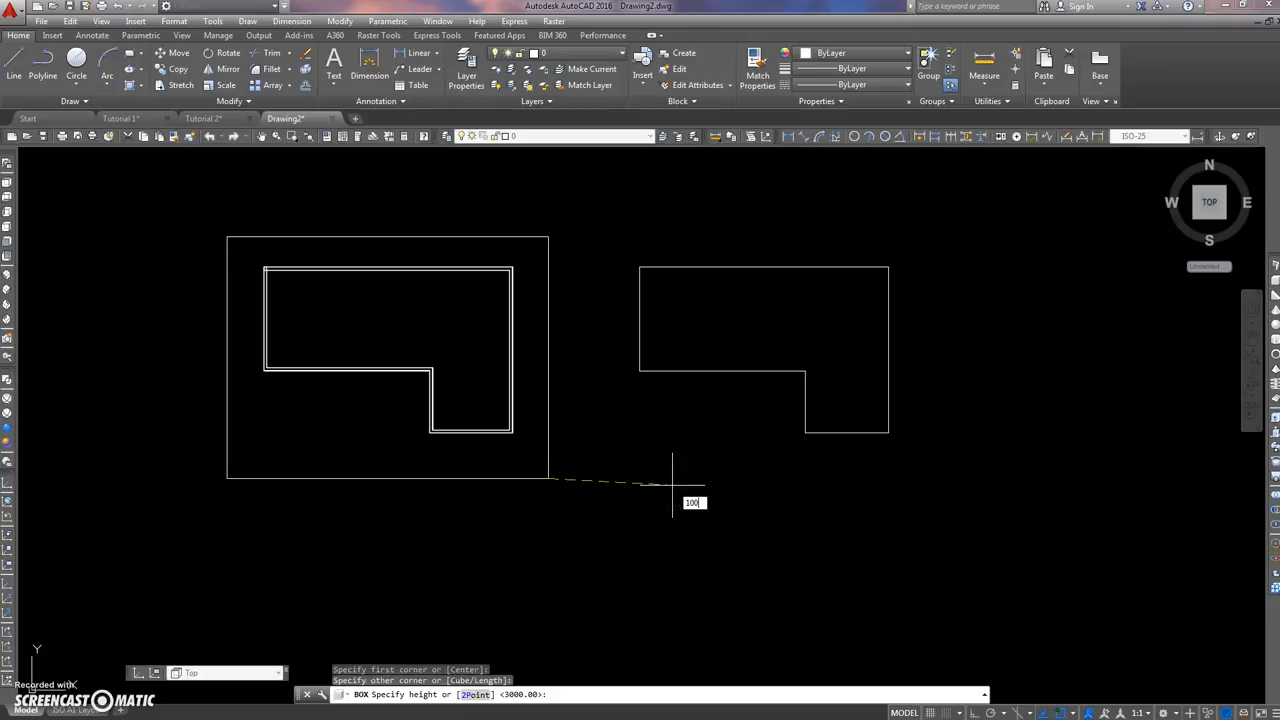
pyautogui.press('Return')
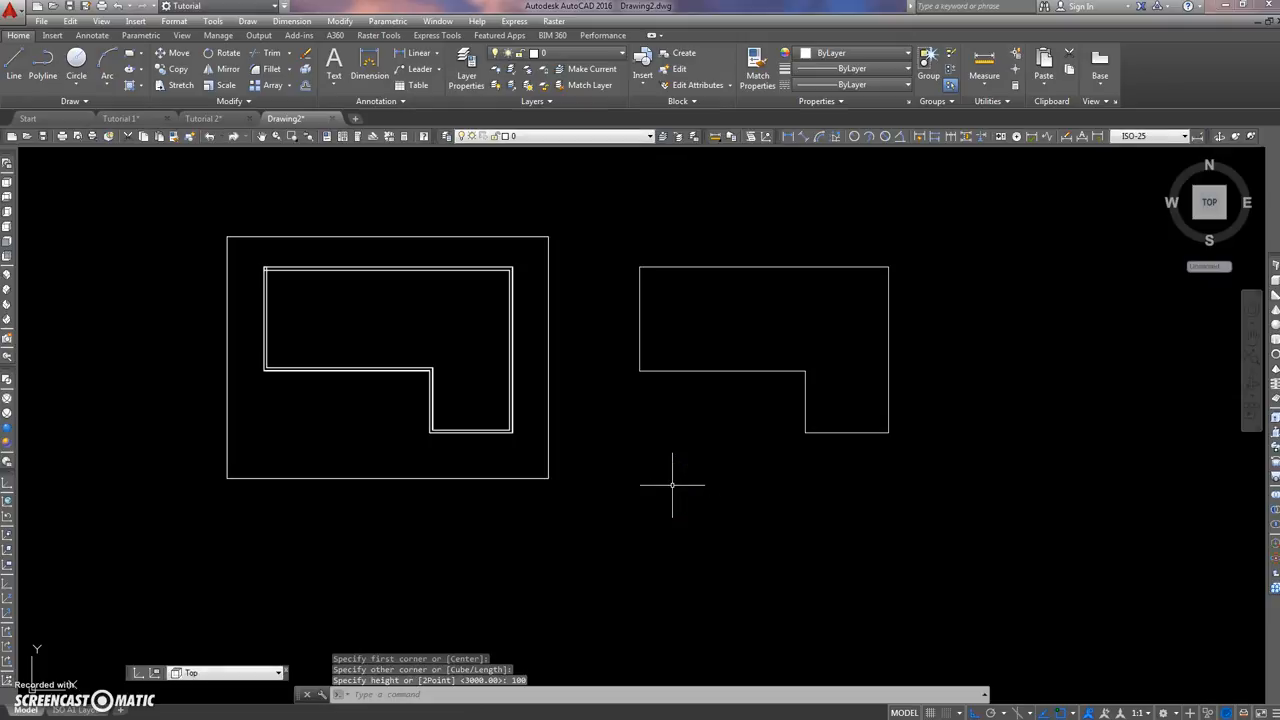
# Step: In the Front view, move the frame and its column straight up until the column's foot clears the box
pyautogui.click(9, 241)
pyautogui.moveTo(140, 349); pyautogui.dragTo(352, 347, button='middle')
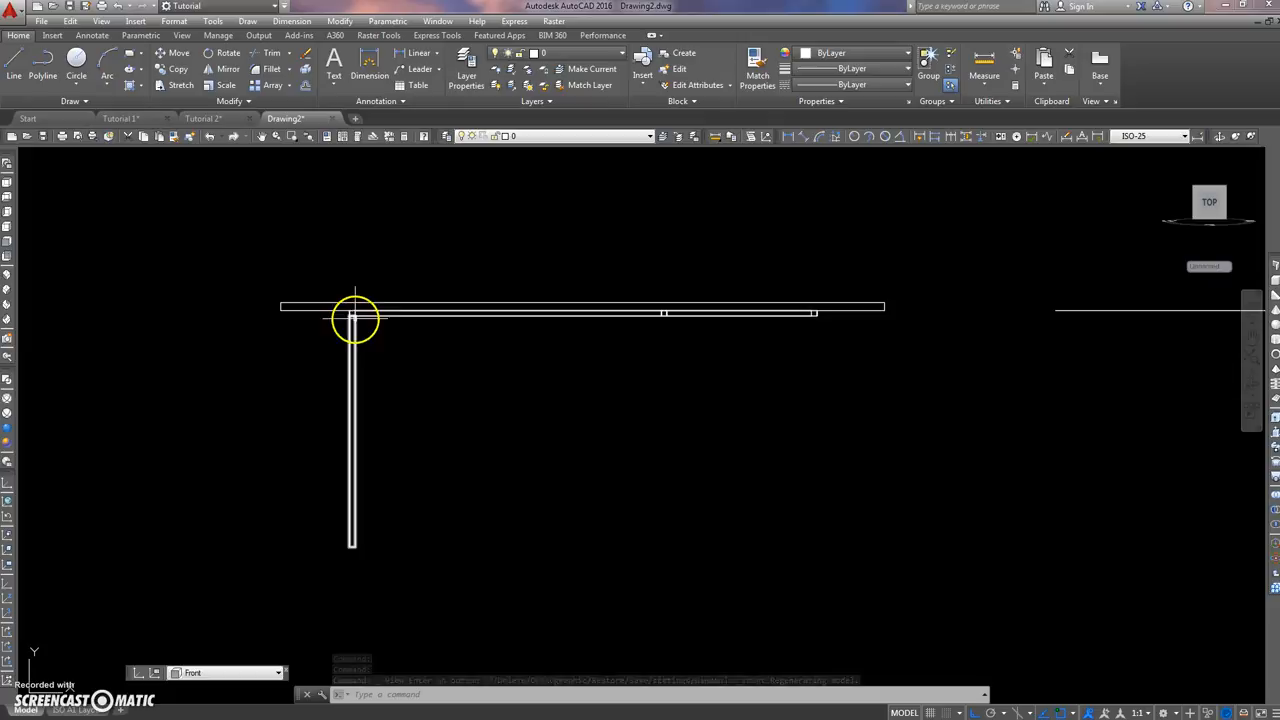
pyautogui.moveTo(472, 416)
pyautogui.mouseDown(button='middle')
pyautogui.moveTo(469, 371)
pyautogui.moveTo(466, 383)
pyautogui.mouseUp(button='middle')
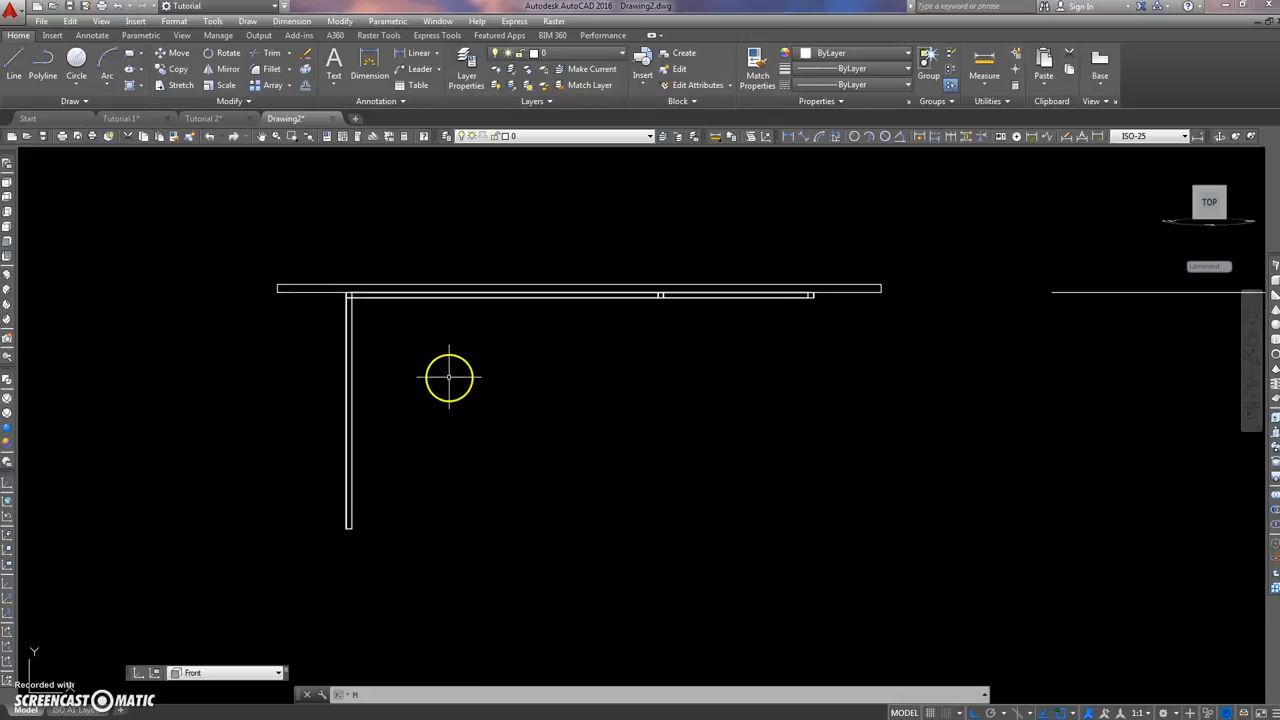
pyautogui.write('m')
pyautogui.press('Return')
pyautogui.click(312, 571)
pyautogui.click(868, 225)
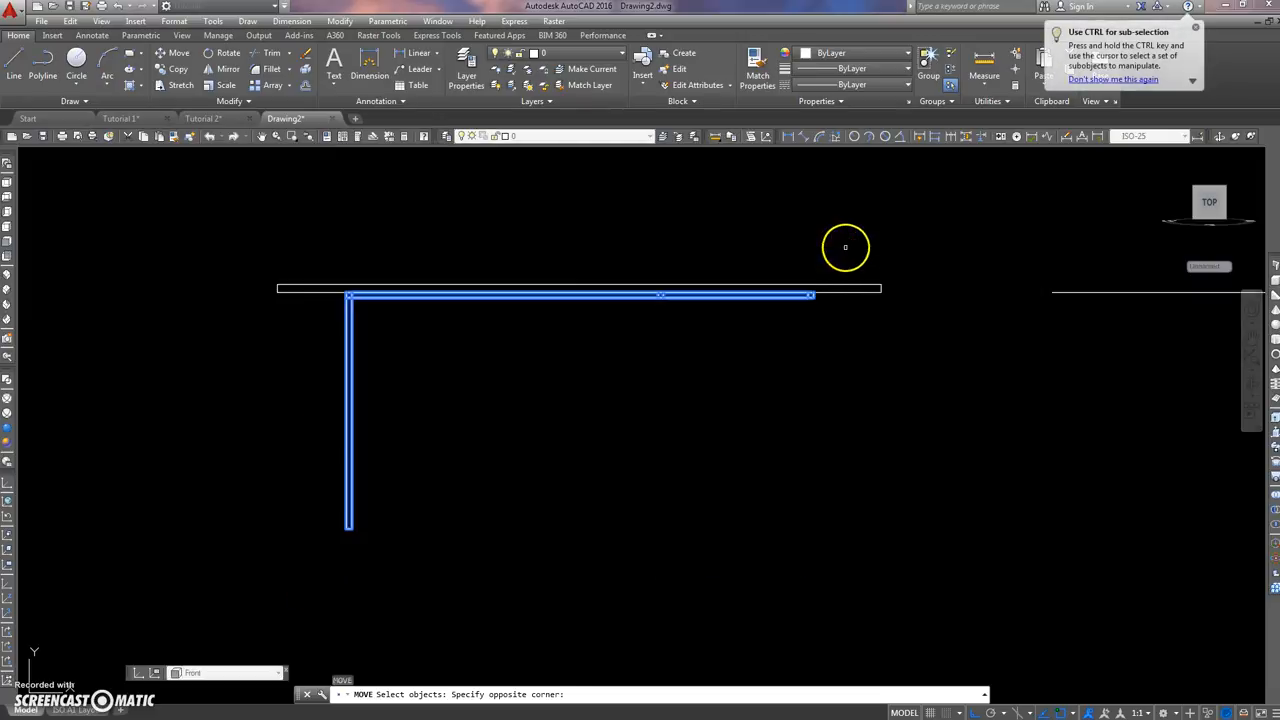
pyautogui.press('Return')
pyautogui.click(681, 505)
pyautogui.moveTo(692, 268); pyautogui.dragTo(697, 371, button='middle')
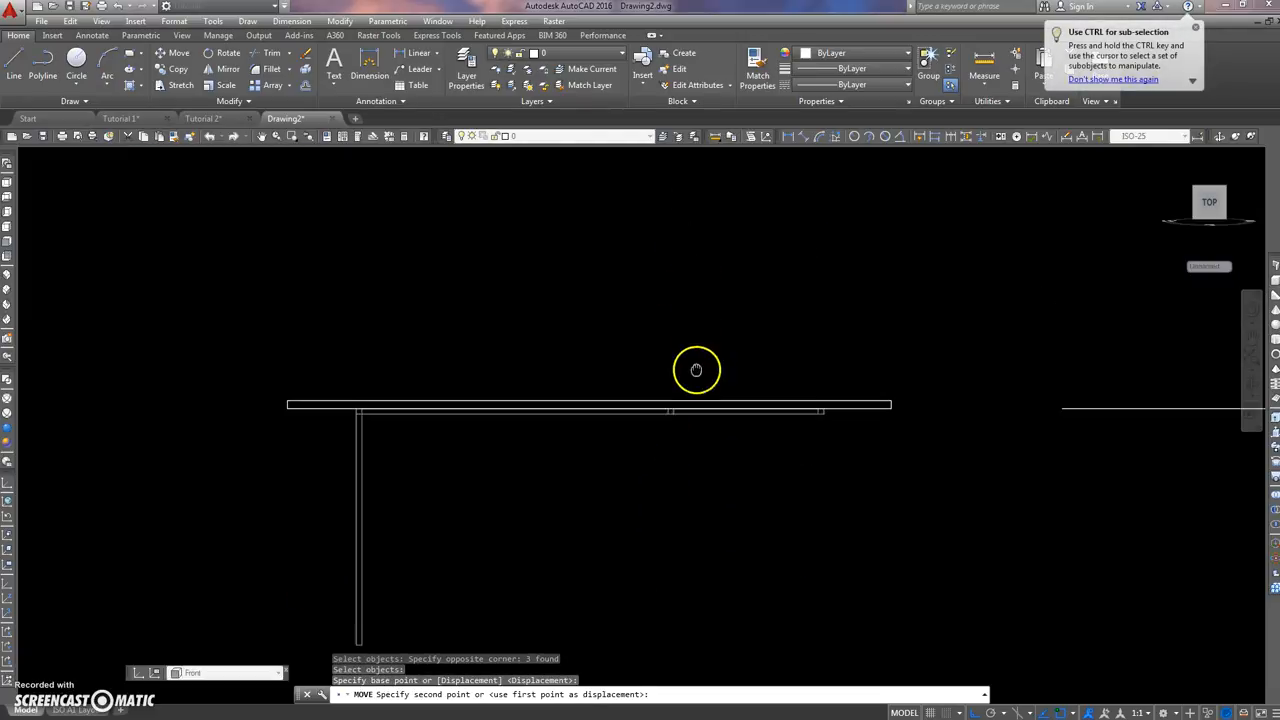
pyautogui.click(686, 366)
pyautogui.moveTo(428, 350)
pyautogui.mouseDown(button='middle')
pyautogui.moveTo(435, 432)
pyautogui.moveTo(419, 439)
pyautogui.mouseUp(button='middle')
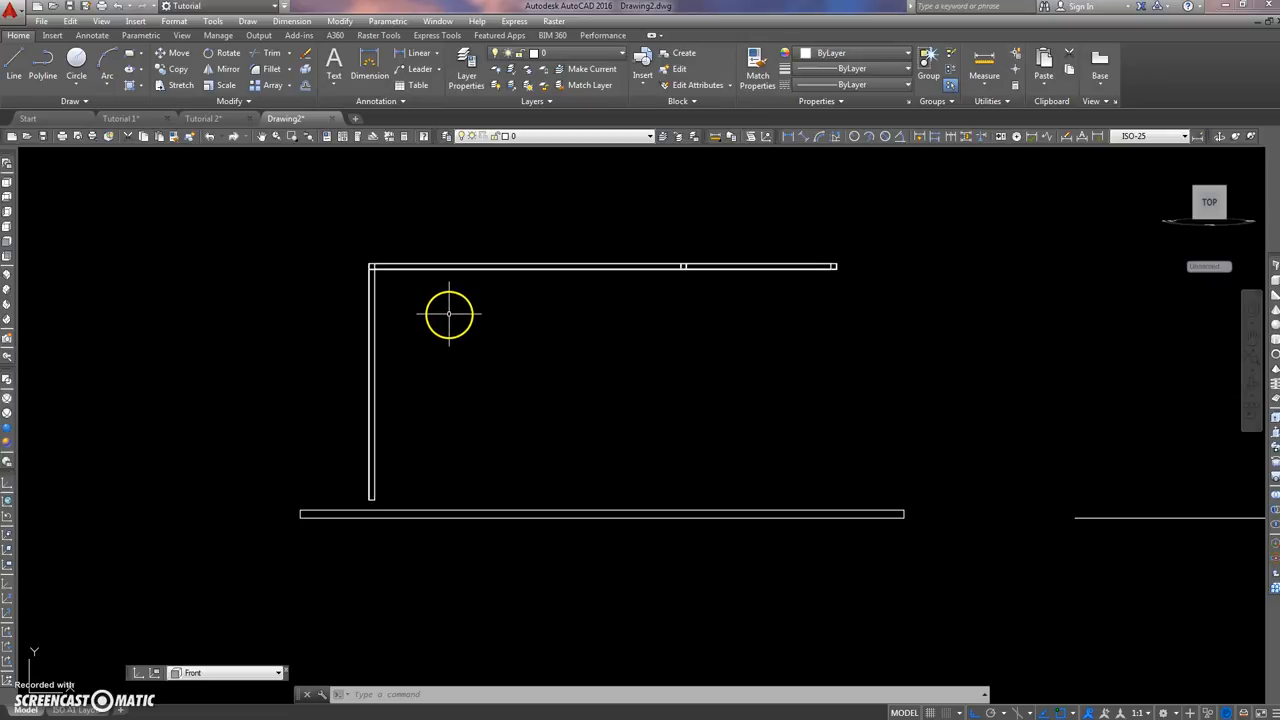
# Step: In the SW Isometric view, extrude the separate L-shaped outline to a height of 5
pyautogui.click(8, 272)
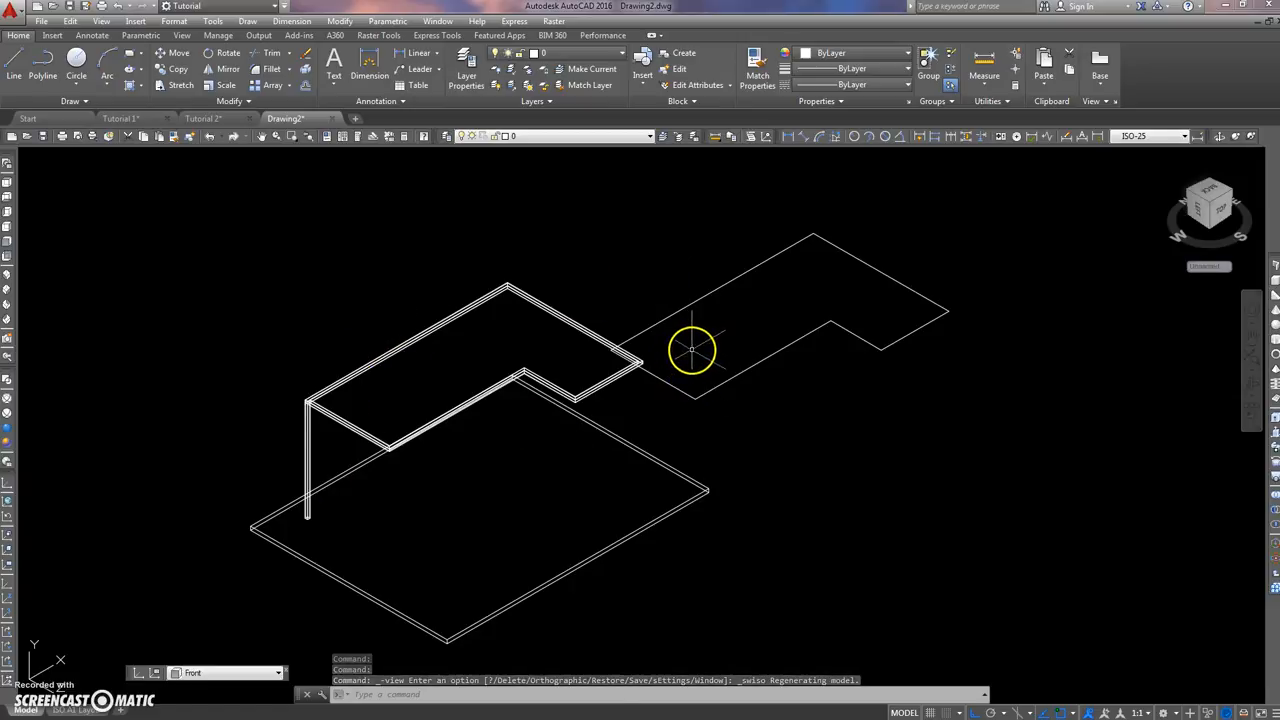
pyautogui.scroll(3, 692, 348)
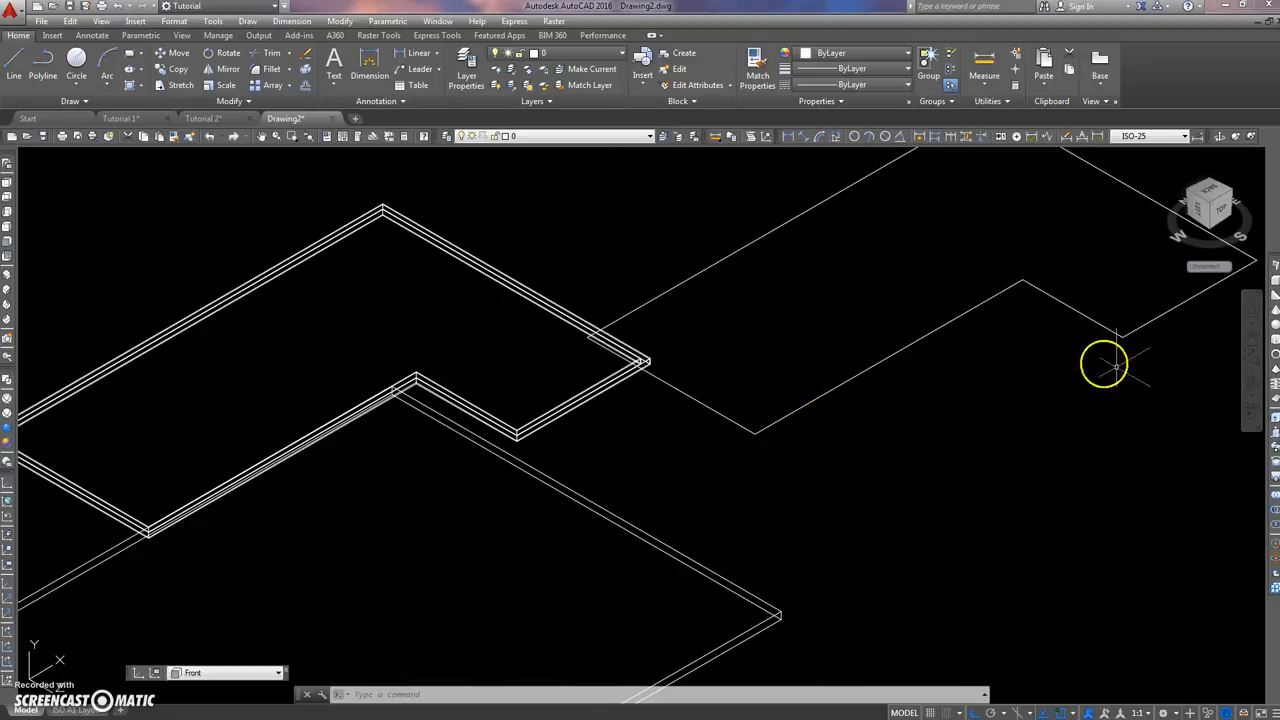
pyautogui.click(1274, 420)
pyautogui.click(848, 381)
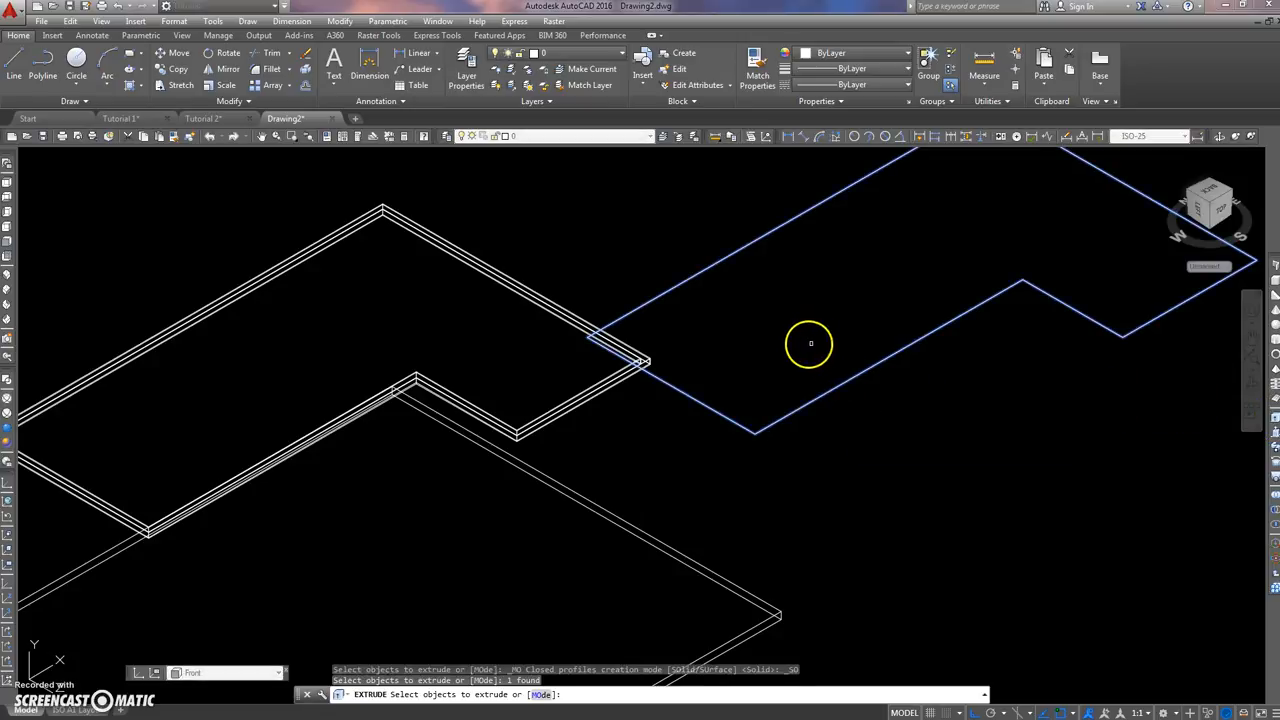
pyautogui.press('Return')
pyautogui.write('5')
pyautogui.press('Return')
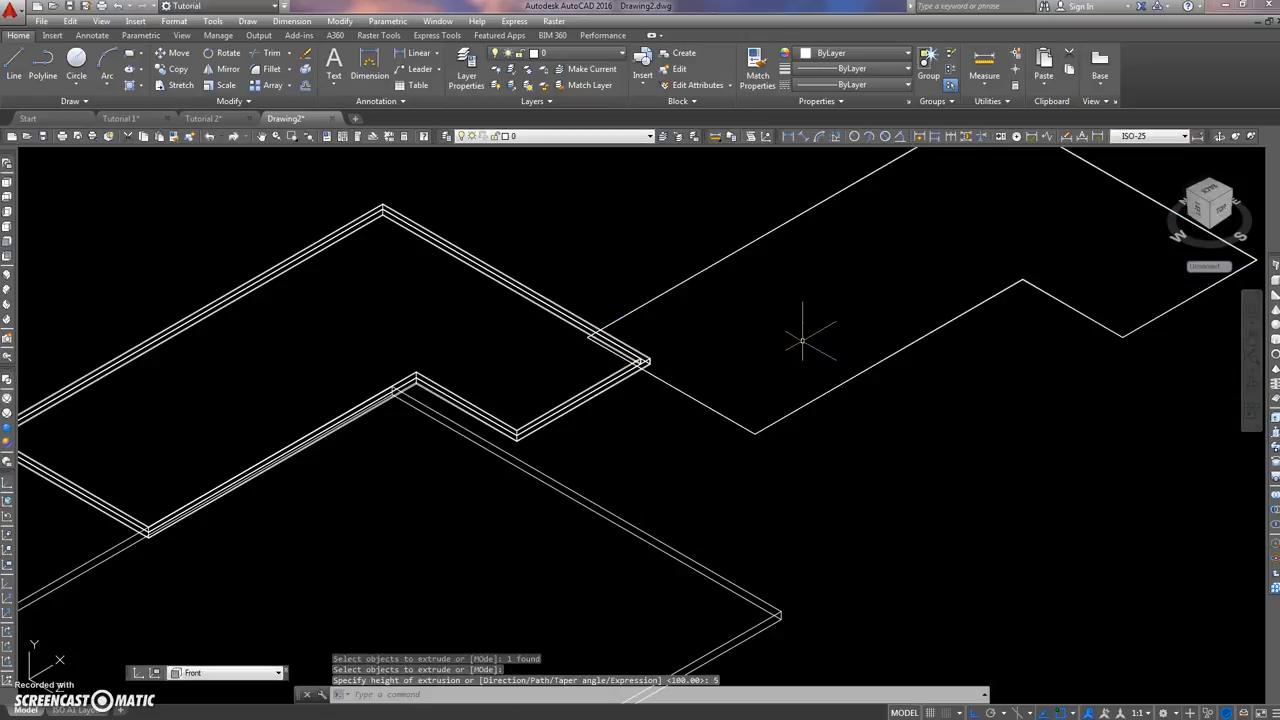
# Step: Move the extruded L-shaped plate by its matching corner onto the top outer corner of the swept frame above the column
pyautogui.scroll(5, 586, 337)
pyautogui.write('M')
pyautogui.press('Return')
pyautogui.click(591, 294)
pyautogui.click(503, 320)
pyautogui.press('Return')
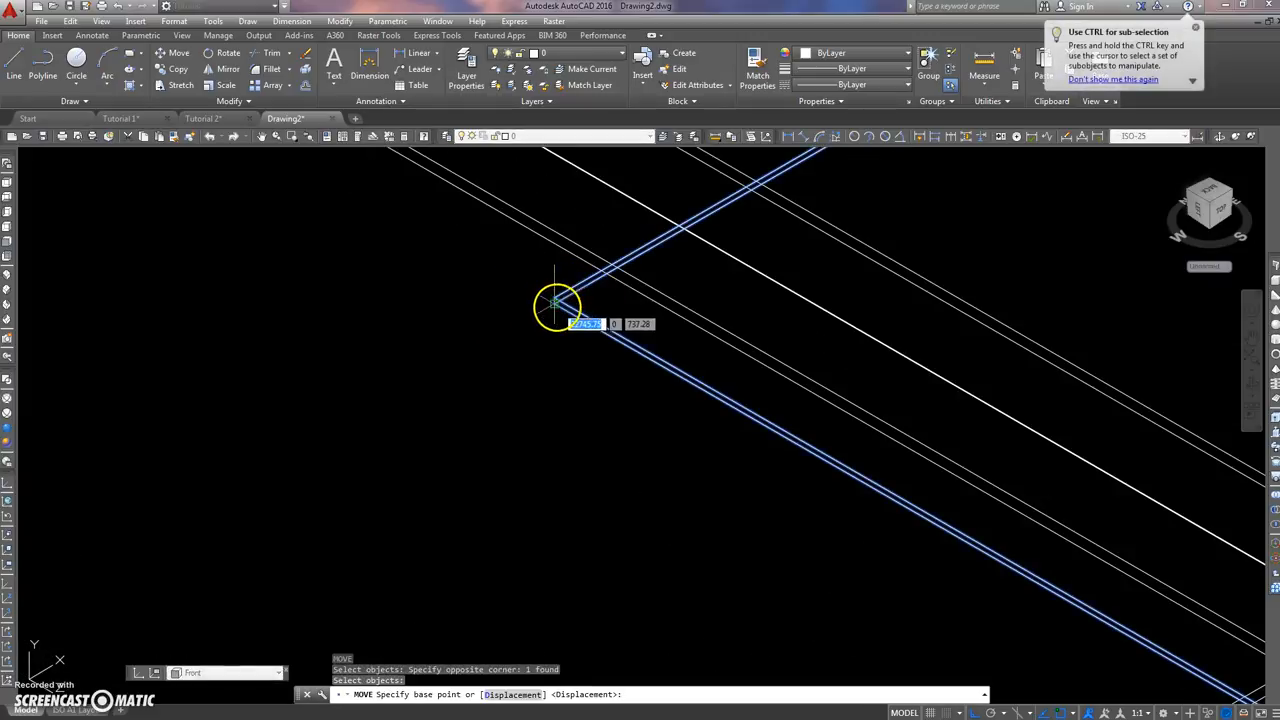
pyautogui.click(556, 298)
pyautogui.scroll(-5, 863, 266)
pyautogui.scroll(6, 363, 294)
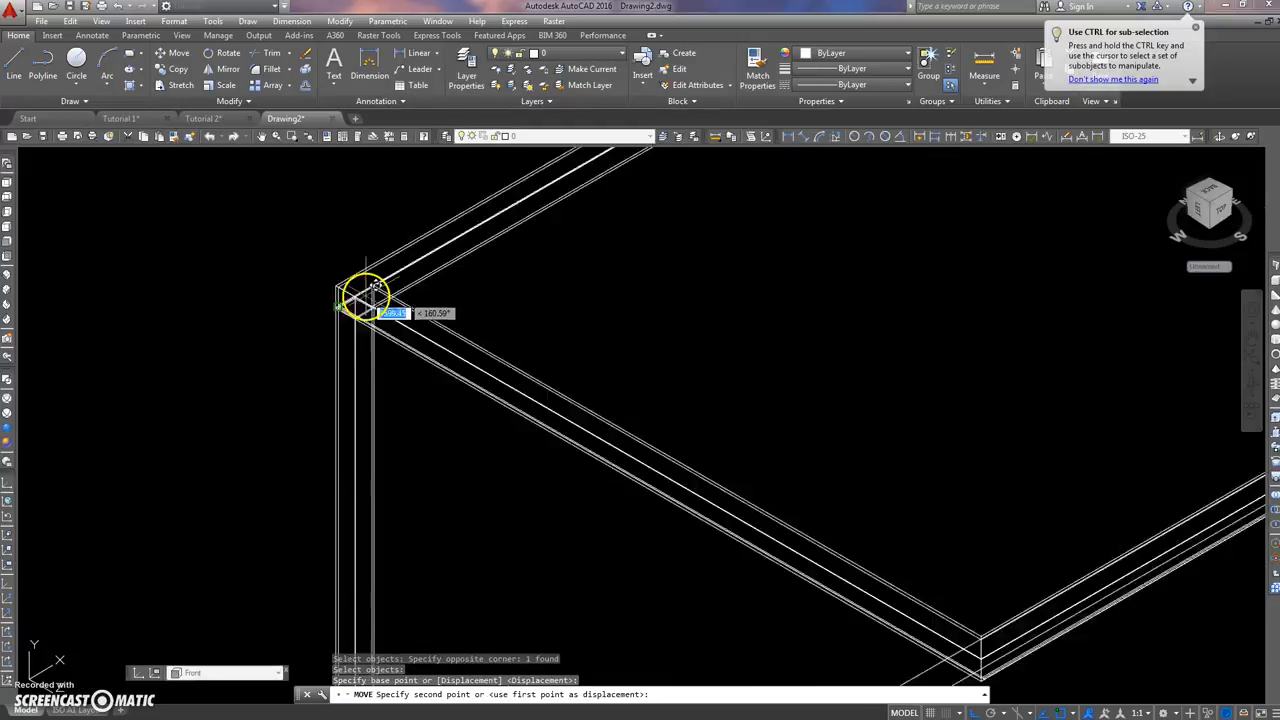
pyautogui.click(178, 250)
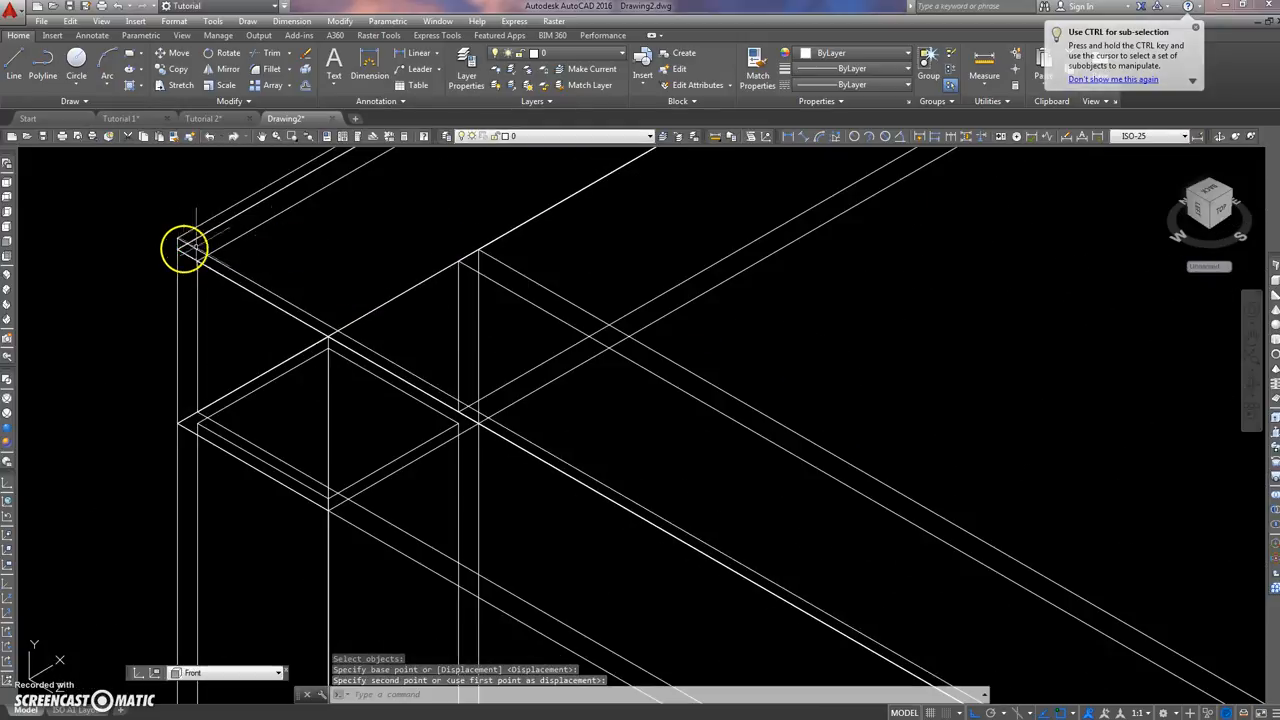
# Step: Inspect the placed top plate and column from an orbited view in the Conceptual style, finishing back in 2D Wireframe
pyautogui.scroll(-8, 563, 251)
pyautogui.moveTo(649, 286); pyautogui.dragTo(513, 313, button='middle')
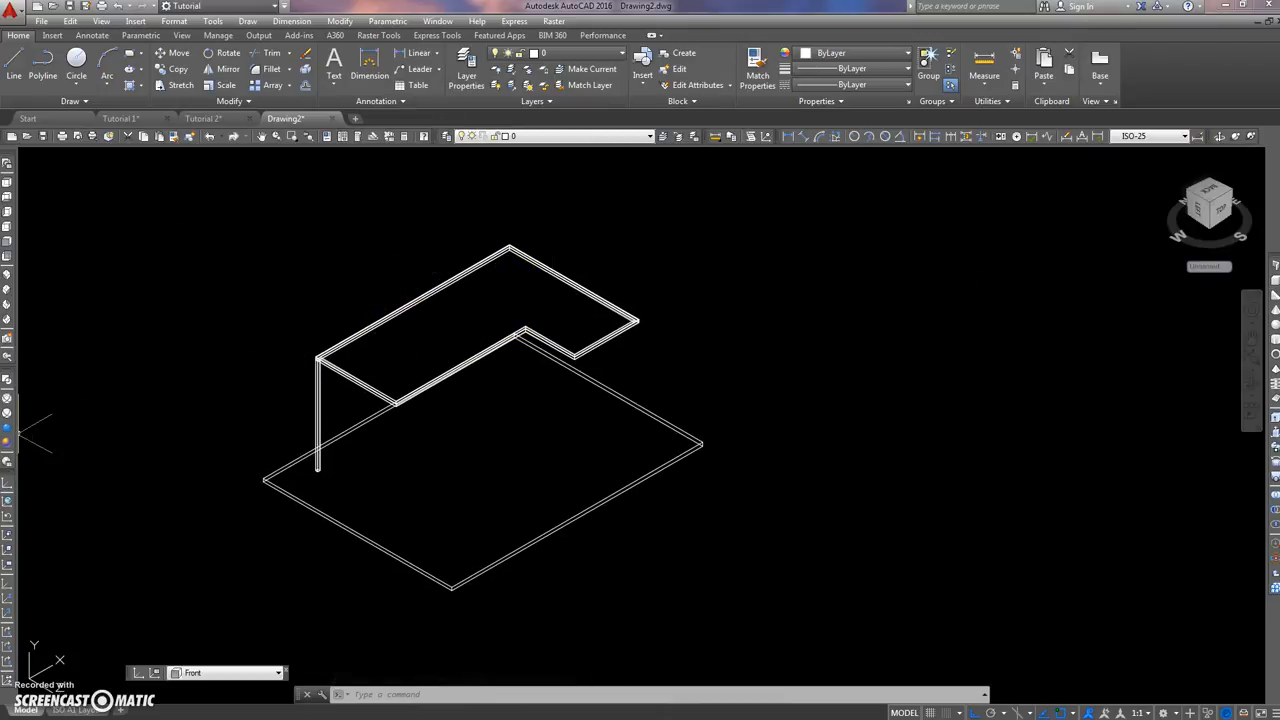
pyautogui.click(7, 441)
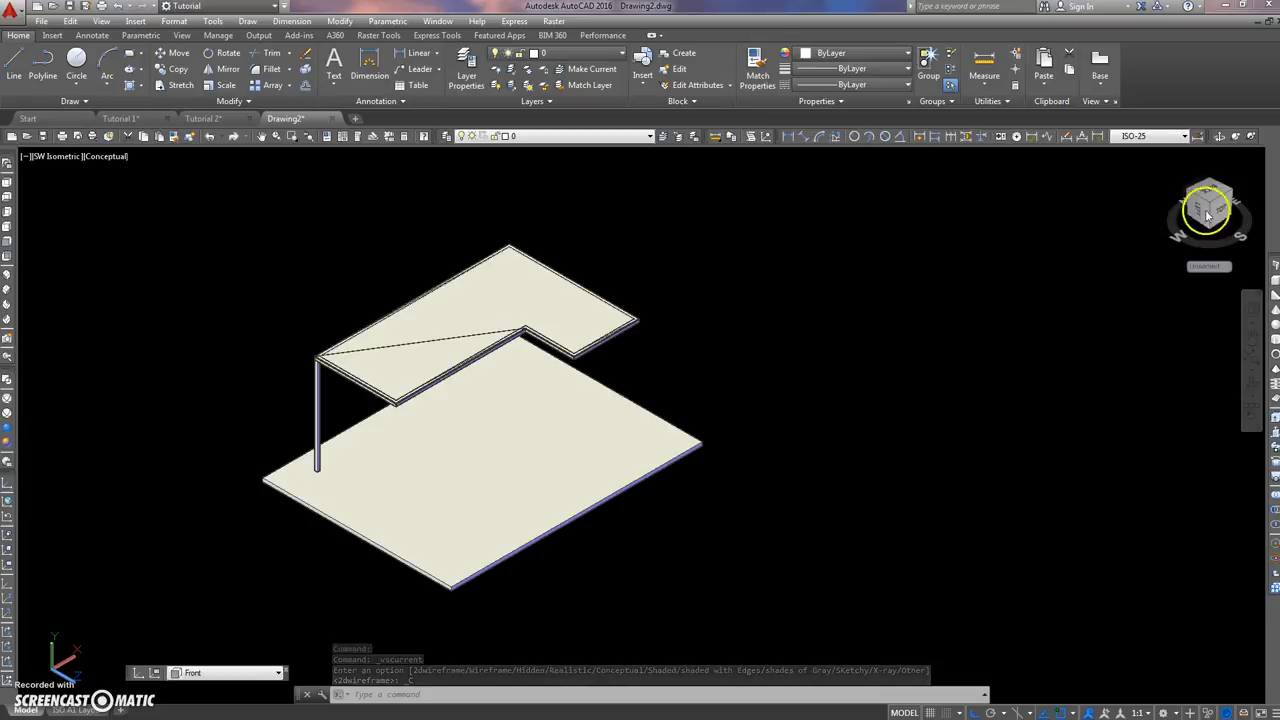
pyautogui.click(1220, 135)
pyautogui.moveTo(651, 326); pyautogui.dragTo(339, 354)
pyautogui.scroll(3, 339, 354)
pyautogui.moveTo(325, 325); pyautogui.dragTo(349, 302)
pyautogui.moveTo(540, 290); pyautogui.dragTo(634, 320)
pyautogui.rightClick(665, 285)
pyautogui.click(700, 291)
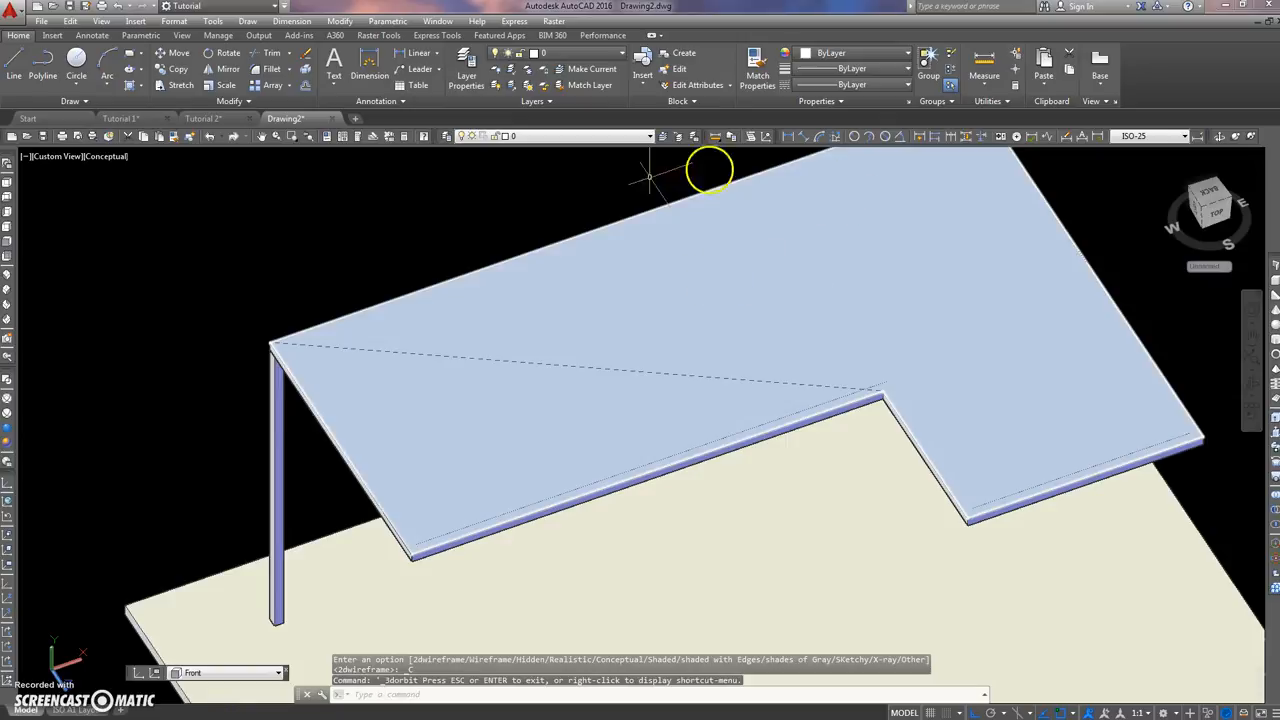
pyautogui.click(8, 379)
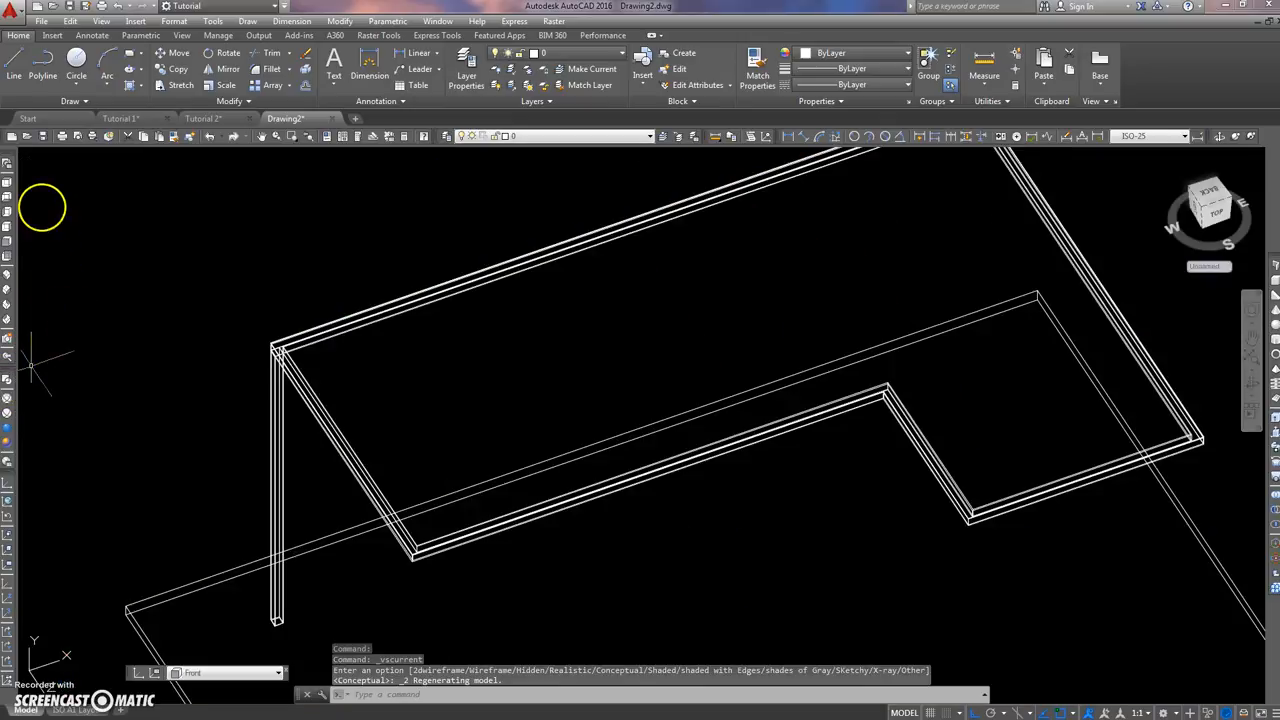
# Step: Set the Top view and browse the CAD Library in the file explorer to Standard Drawings, Common Parts, Platform Parts
pyautogui.click(8, 184)
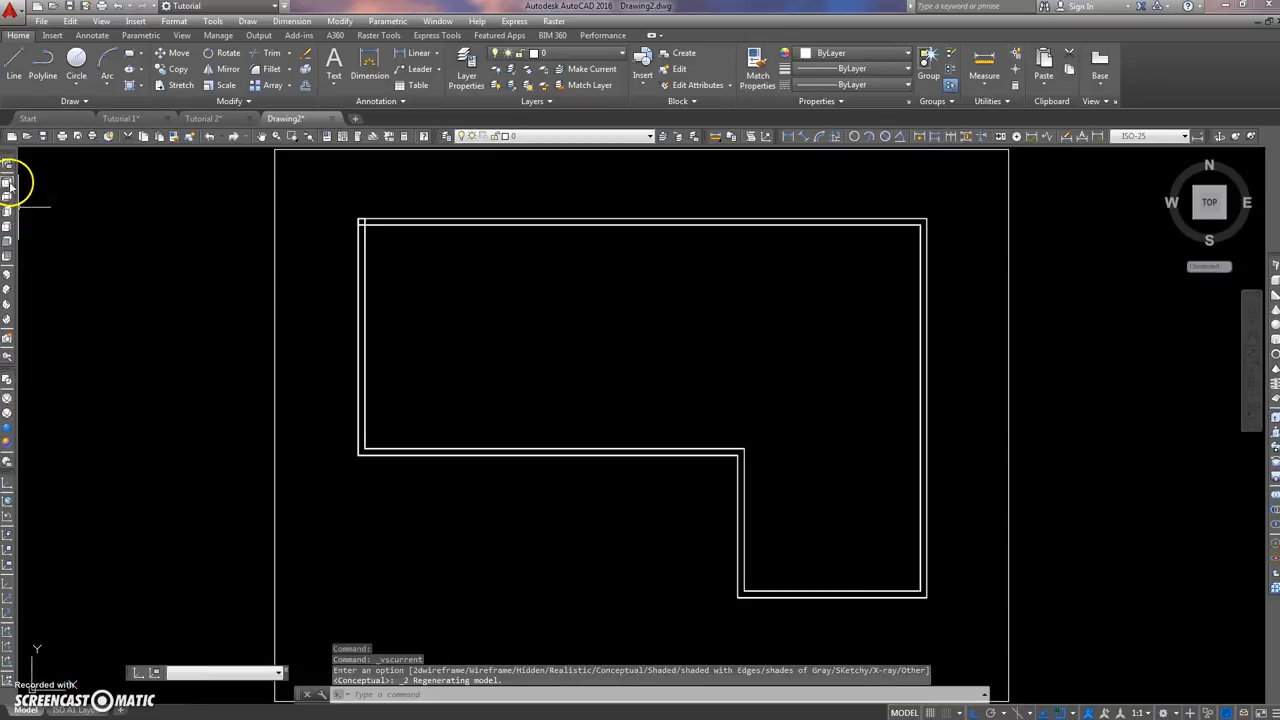
pyautogui.scroll(-3, 183, 229)
pyautogui.moveTo(186, 229); pyautogui.dragTo(218, 251, button='middle')
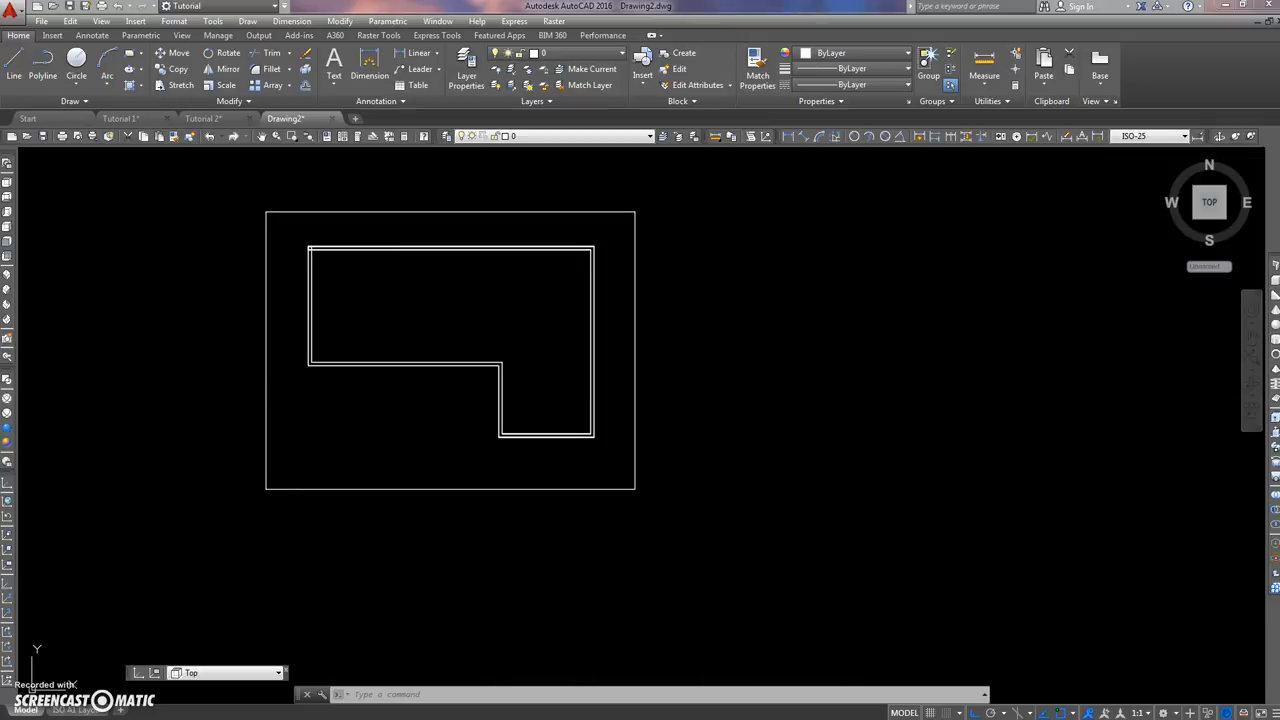
pyautogui.moveTo(2, 250); pyautogui.dragTo(337, 171)
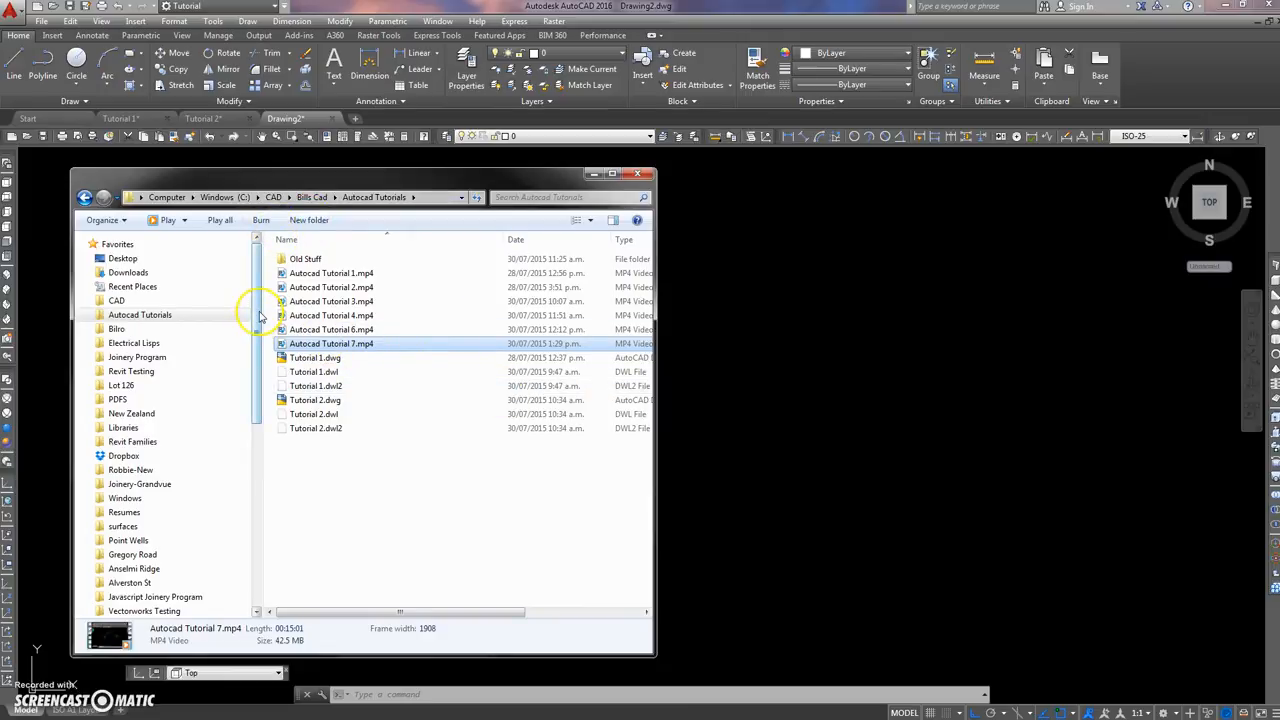
pyautogui.click(116, 301)
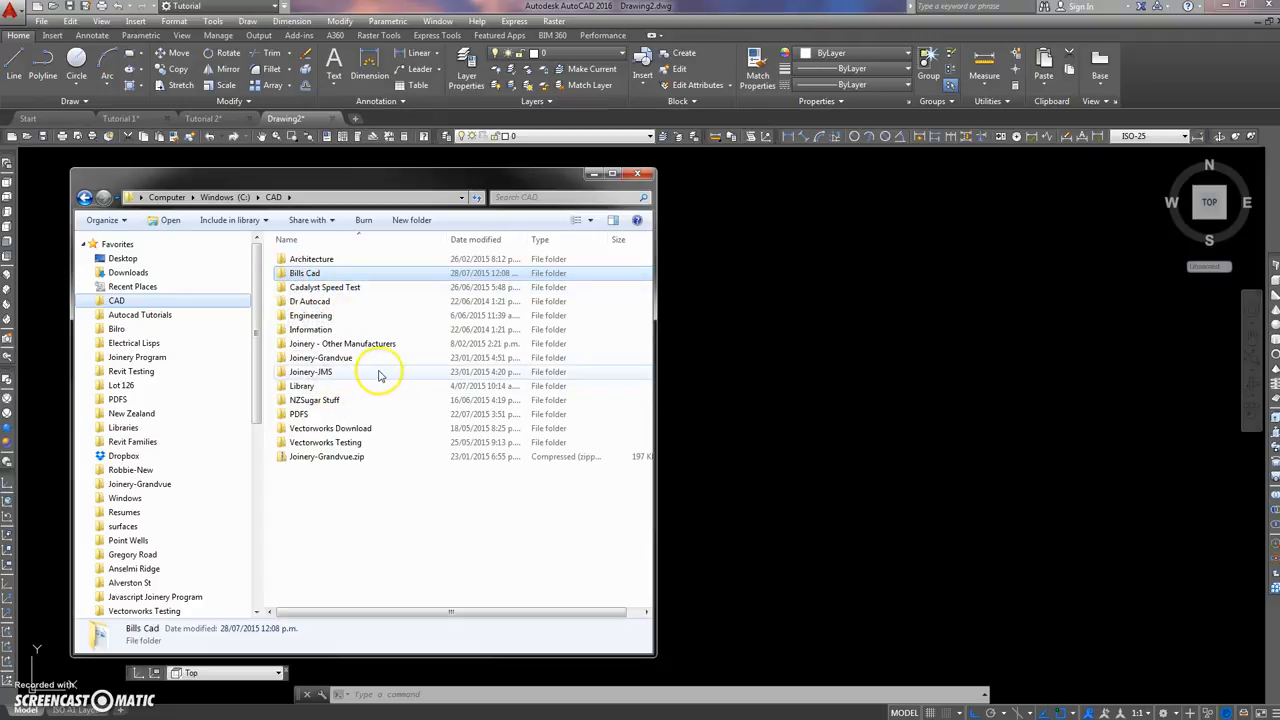
pyautogui.doubleClick(303, 387)
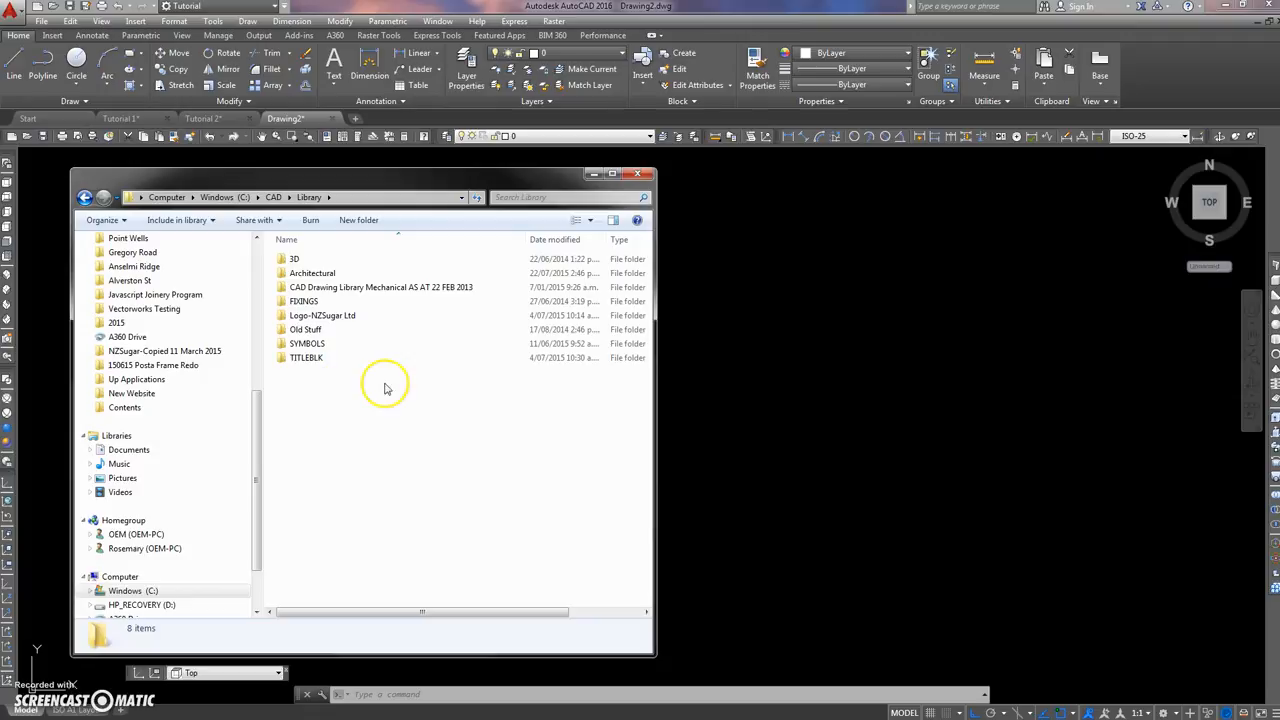
pyautogui.doubleClick(376, 291)
pyautogui.moveTo(645, 297); pyautogui.dragTo(645, 432)
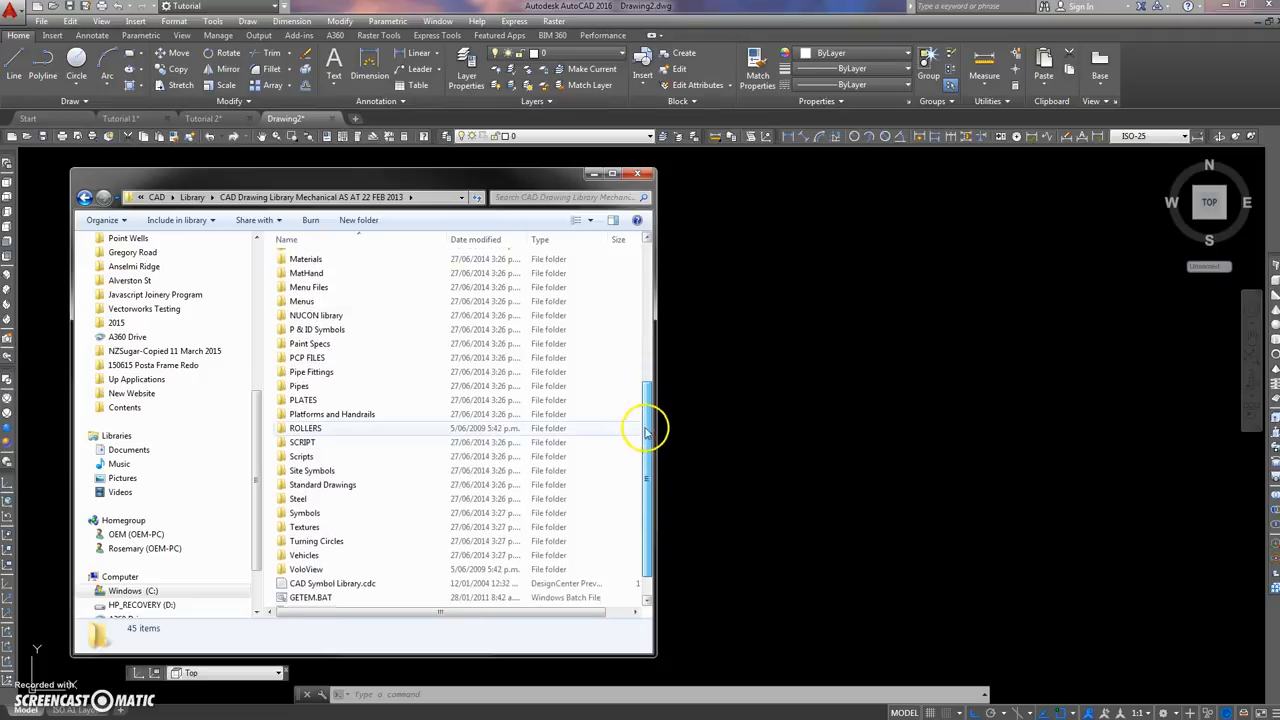
pyautogui.doubleClick(325, 485)
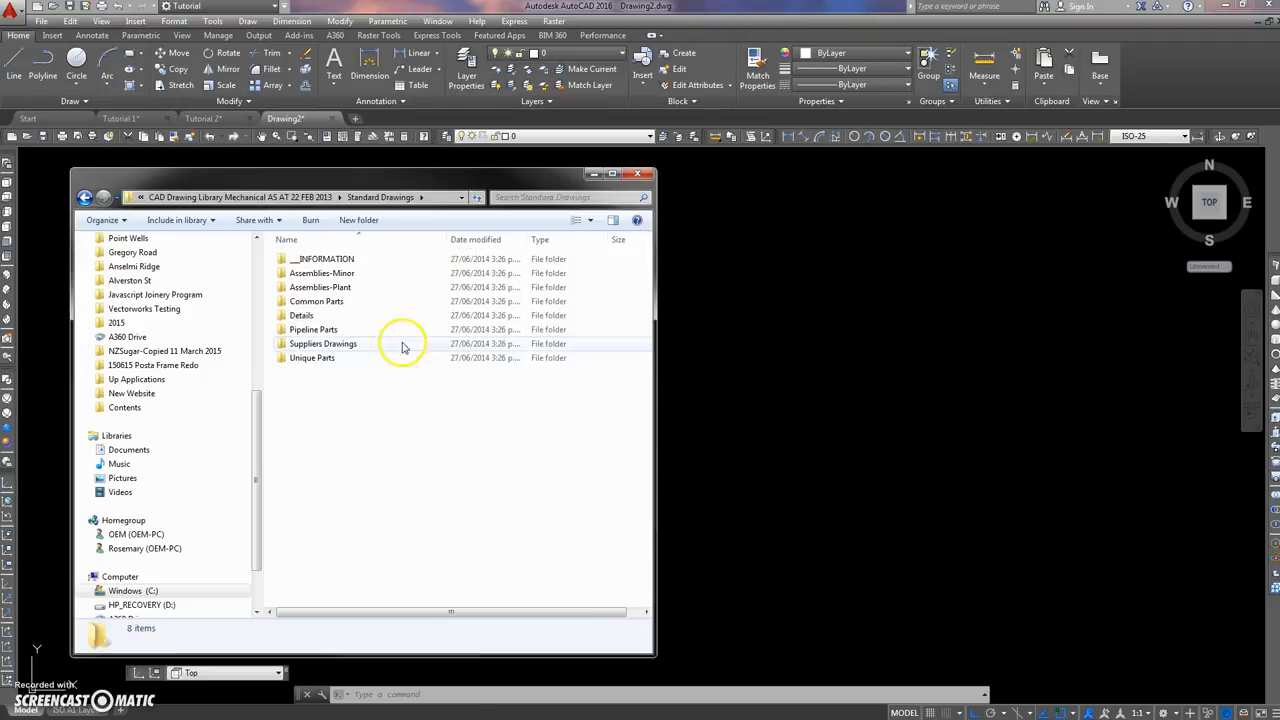
pyautogui.doubleClick(318, 303)
pyautogui.doubleClick(314, 302)
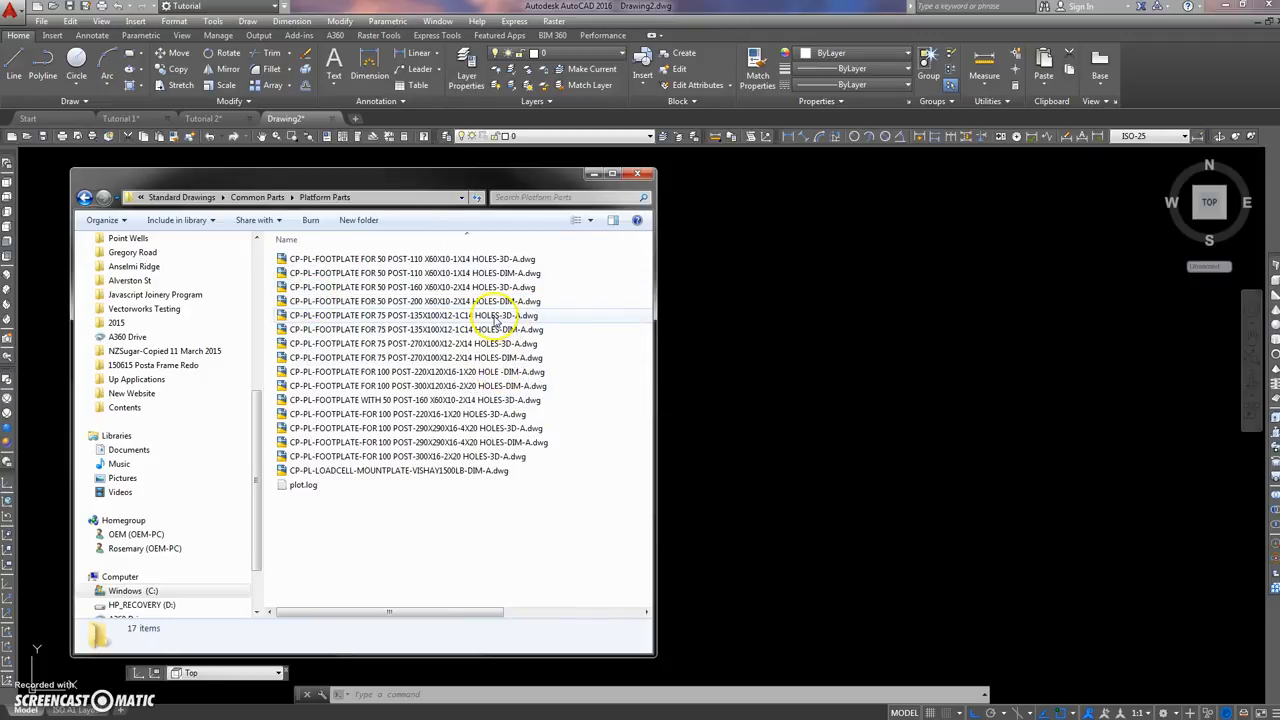
# Step: Insert CP-PL-FOOTPLATE FOR 75 POST-135X100X12-1C14 HOLES-3D-A.dwg just outside the frame near the column, at scale 1 and rotation 0
pyautogui.click(410, 316)
pyautogui.moveTo(283, 318); pyautogui.dragTo(757, 457)
pyautogui.moveTo(358, 240); pyautogui.dragTo(434, 426, button='middle')
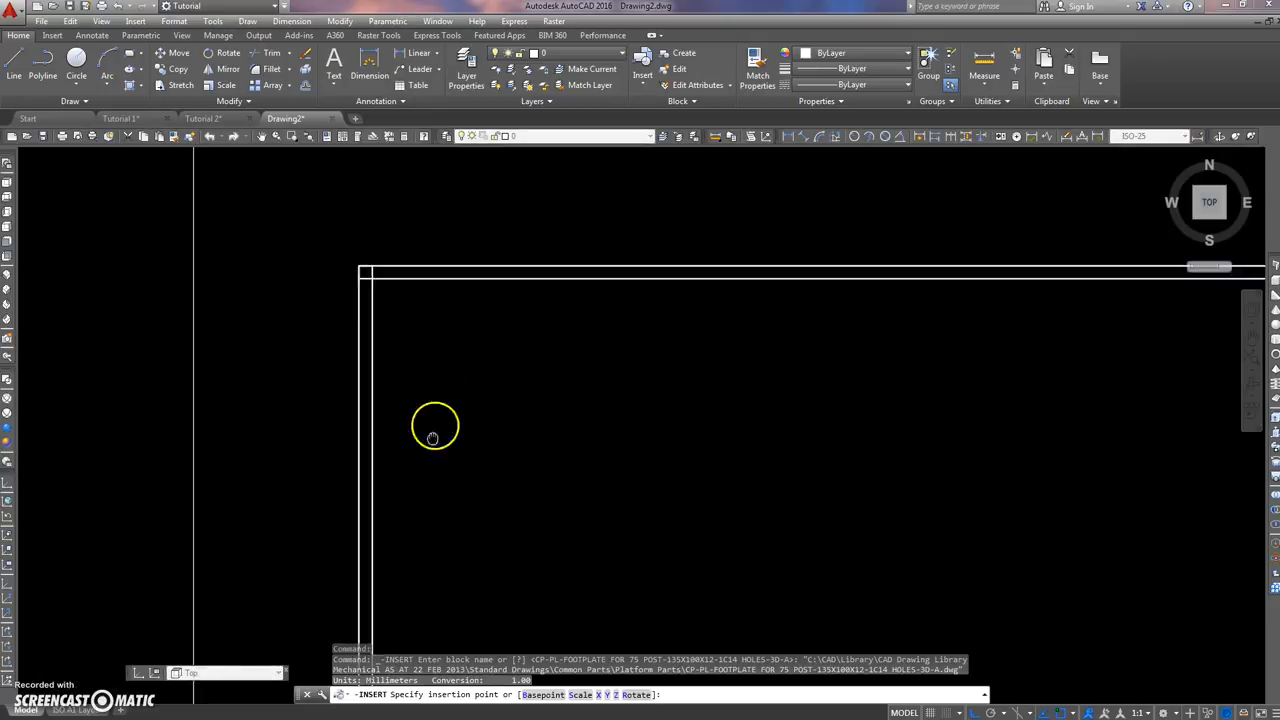
pyautogui.scroll(6, 396, 305)
pyautogui.click(186, 341)
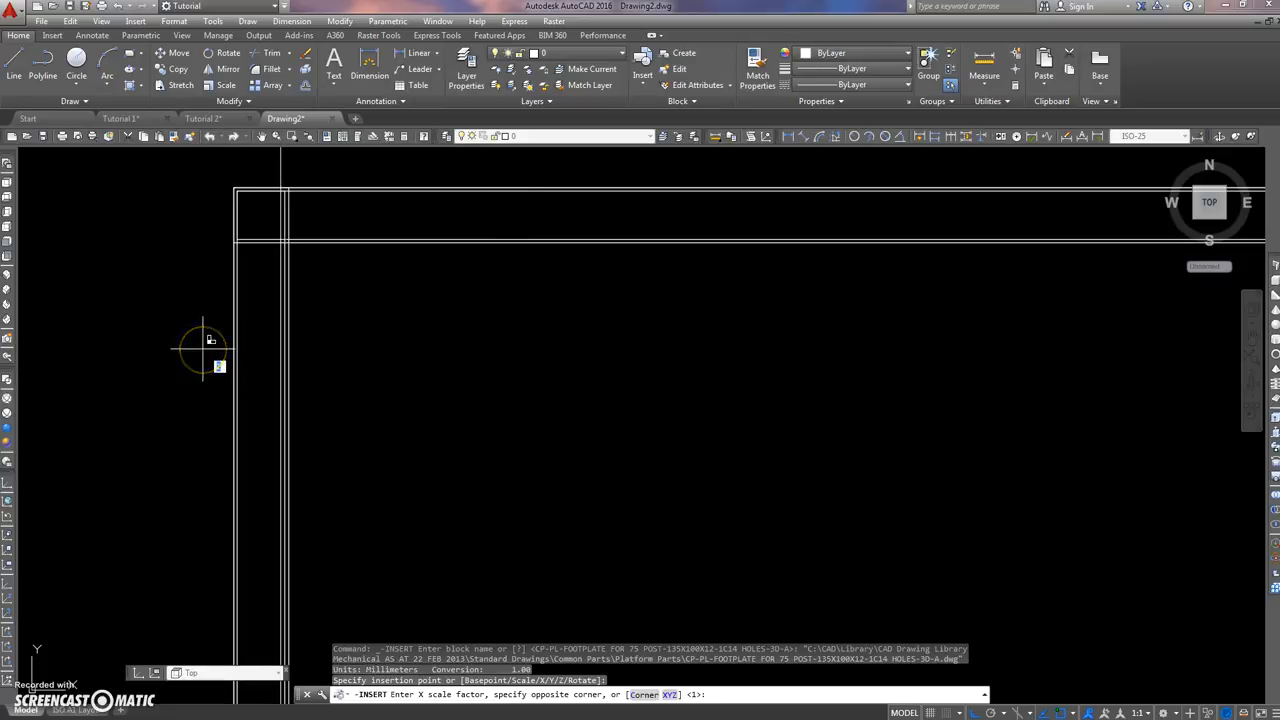
pyautogui.press('Return')
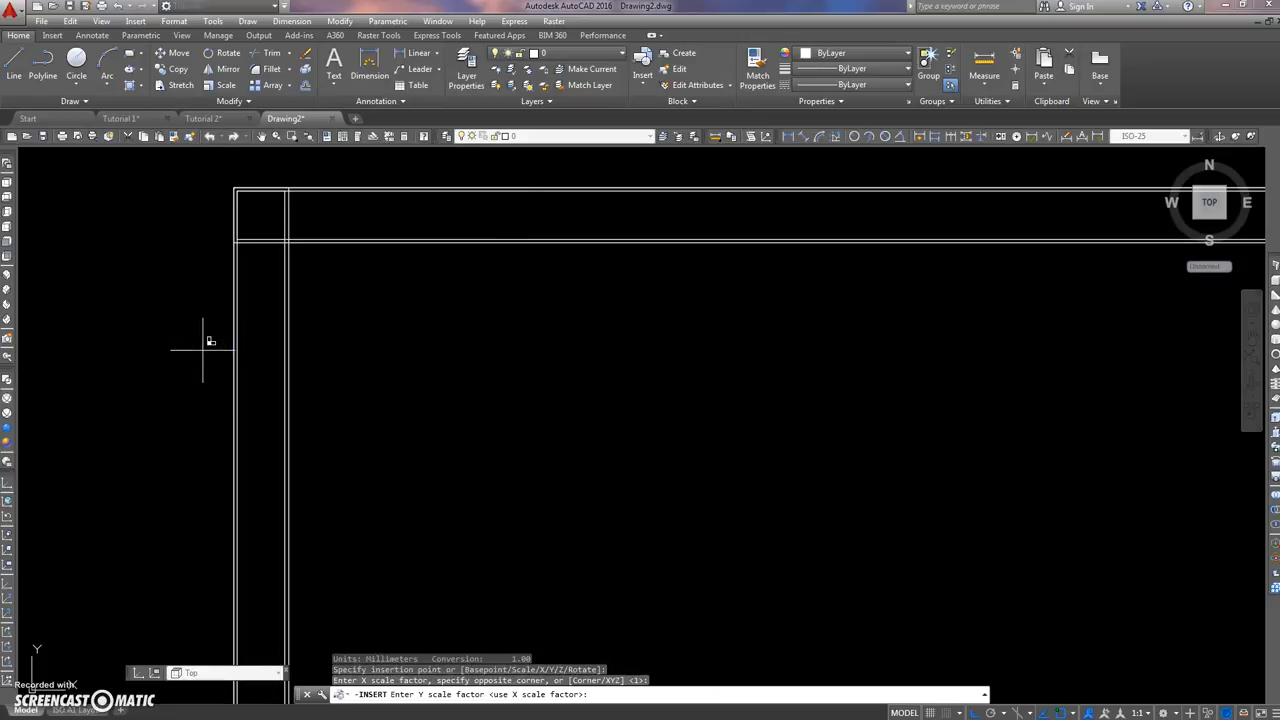
pyautogui.press('Return')
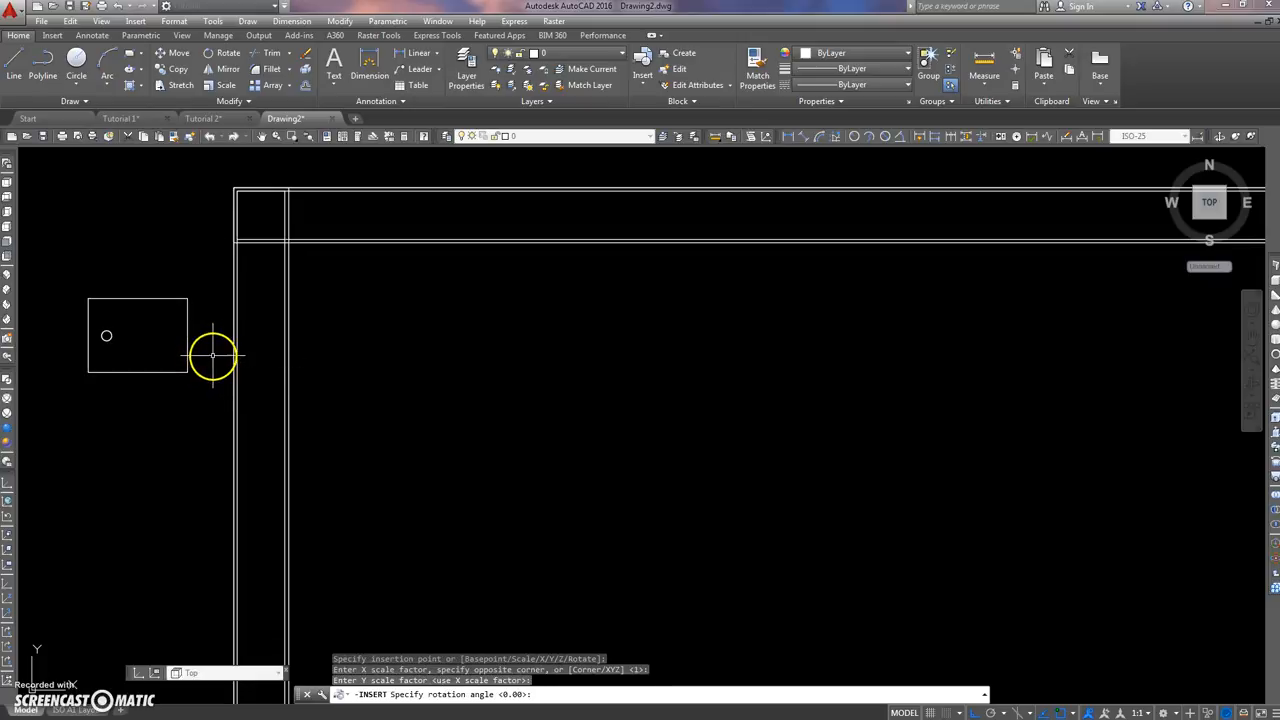
pyautogui.click(203, 380)
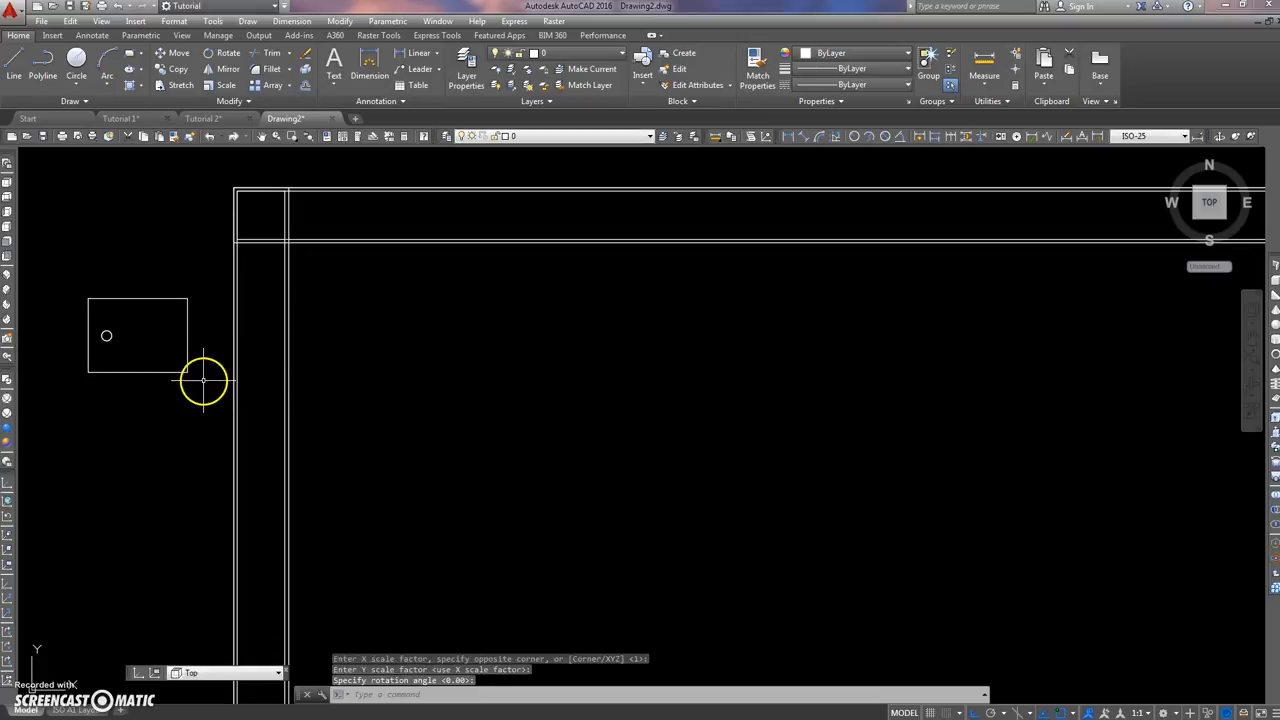
# Step: In the SW Isometric view, move the footplate by its short top edge's midpoint onto the matching edge midpoint of the column's foot
pyautogui.click(7, 274)
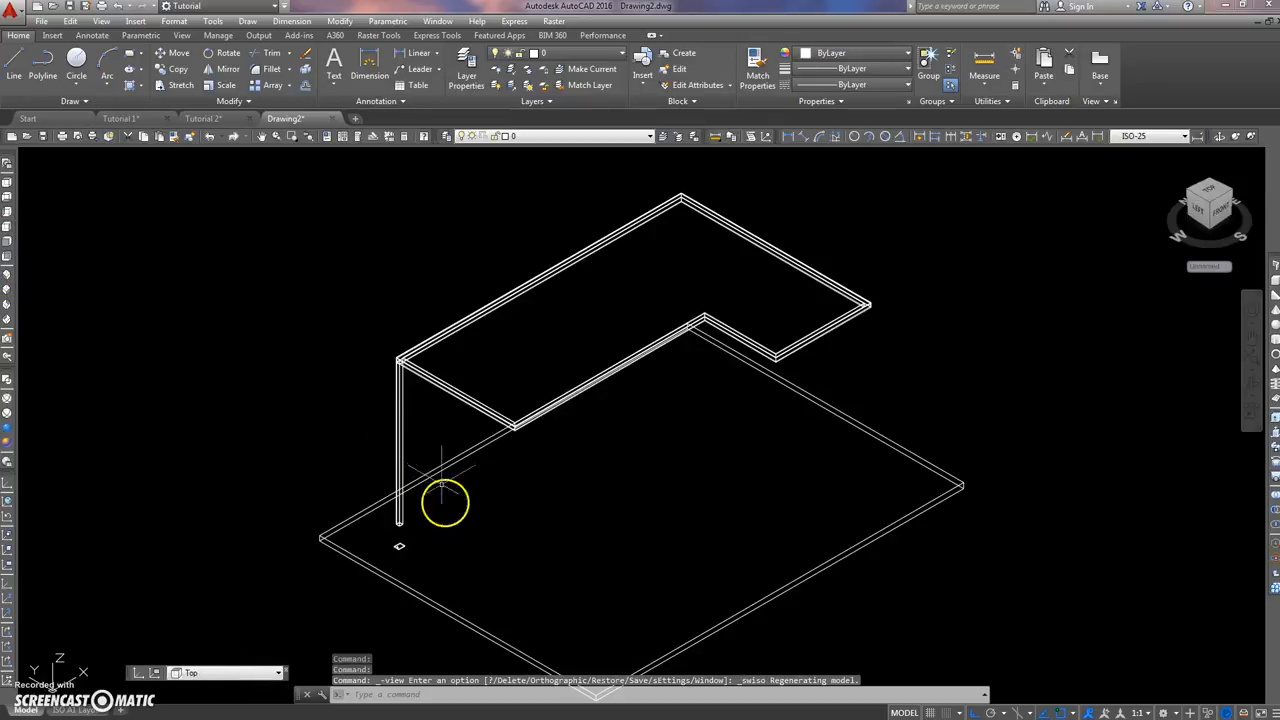
pyautogui.scroll(5, 420, 520)
pyautogui.moveTo(409, 537); pyautogui.dragTo(447, 415, button='middle')
pyautogui.scroll(3, 447, 415)
pyautogui.scroll(-4, 431, 437)
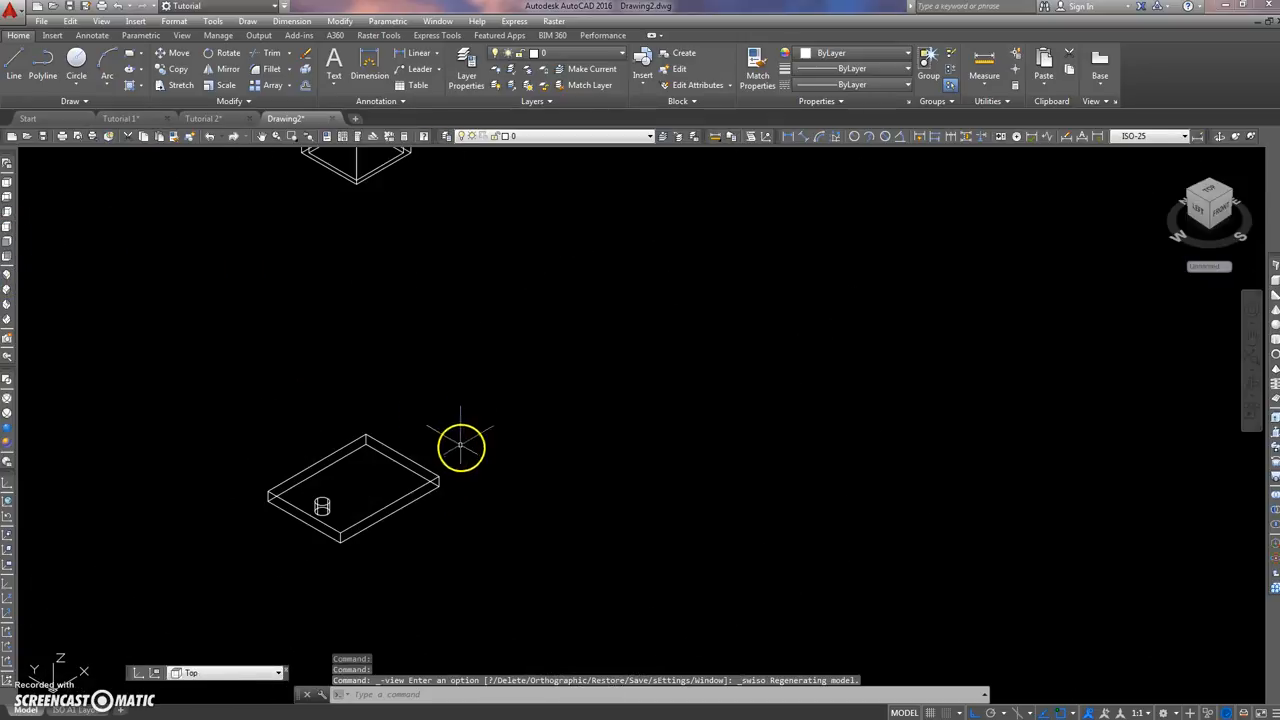
pyautogui.scroll(2, 509, 474)
pyautogui.scroll(-3, 501, 473)
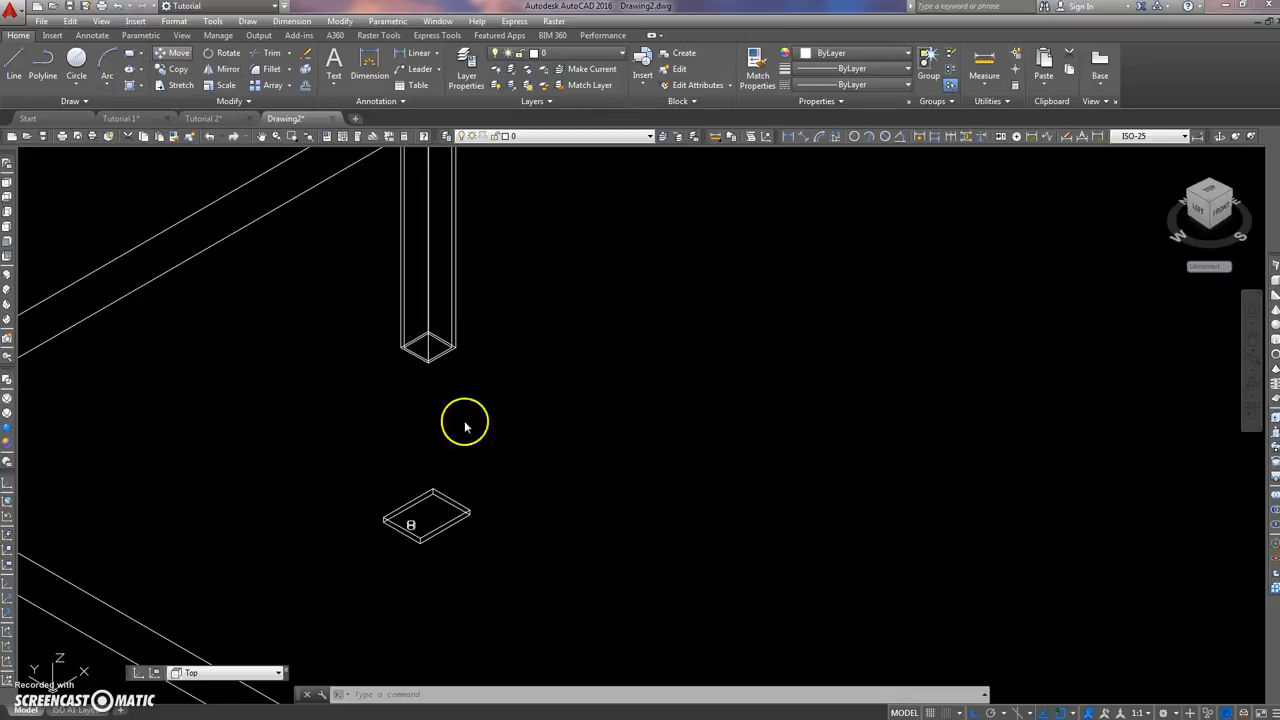
pyautogui.click(450, 502)
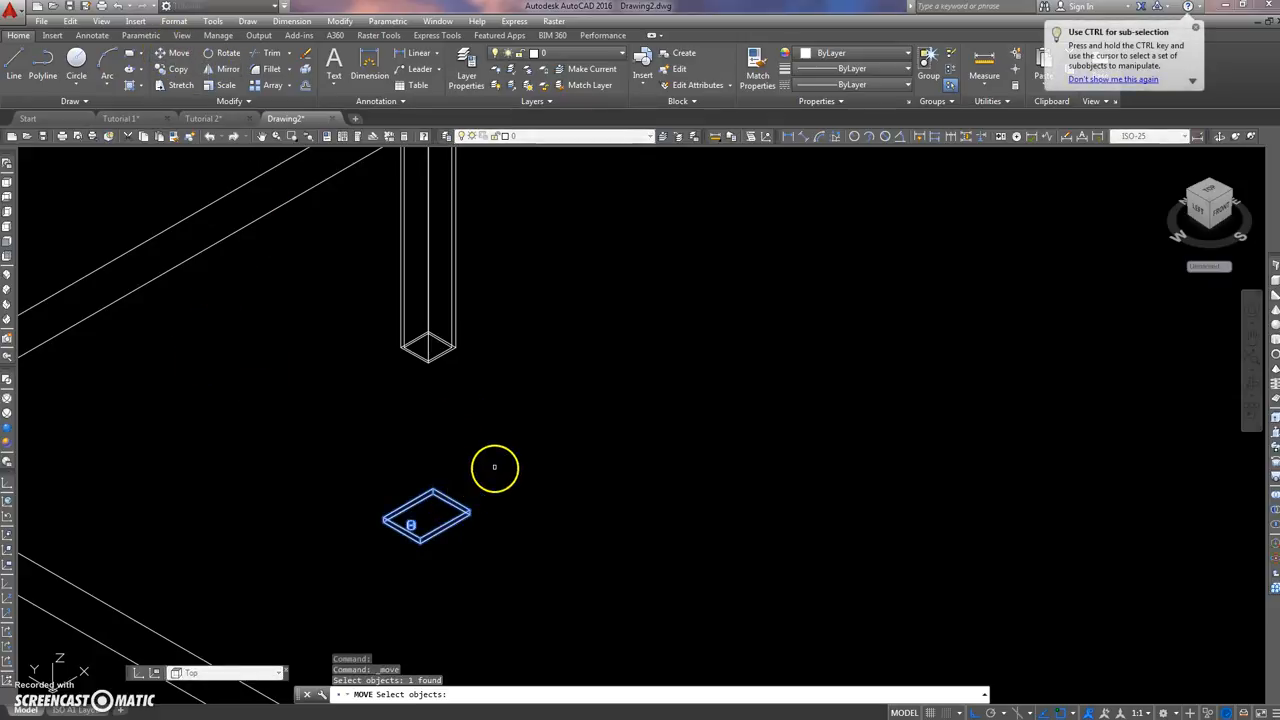
pyautogui.press('Return')
pyautogui.click(457, 492)
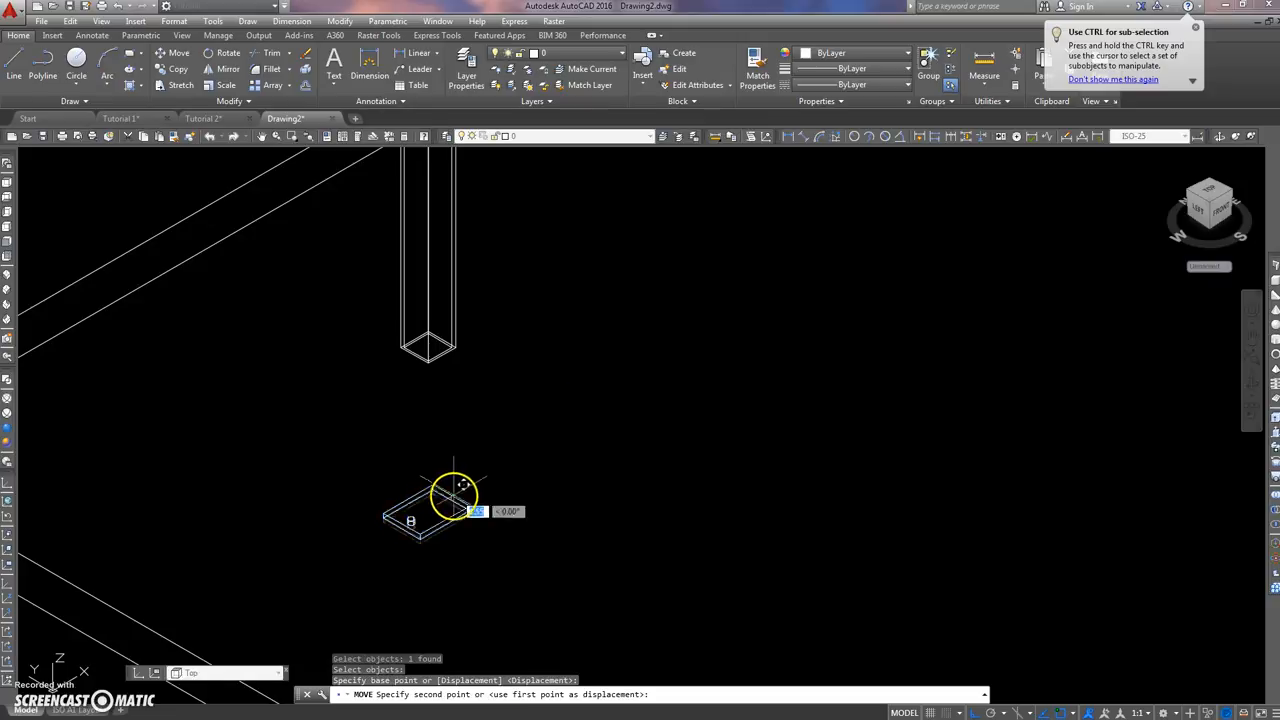
pyautogui.scroll(5, 467, 308)
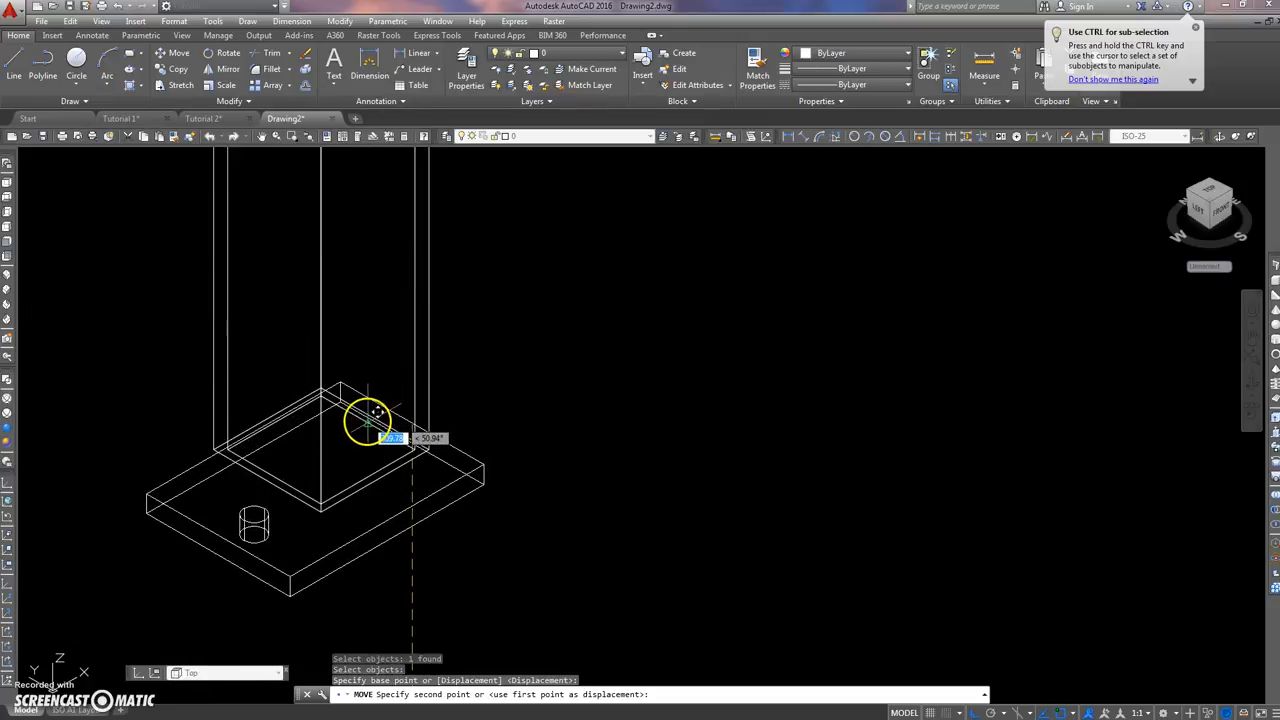
pyautogui.click(384, 410)
# Step: Move the footplate 5 in the positive X direction so it projects past the column's outer face
pyautogui.moveTo(474, 437); pyautogui.dragTo(437, 371, button='middle')
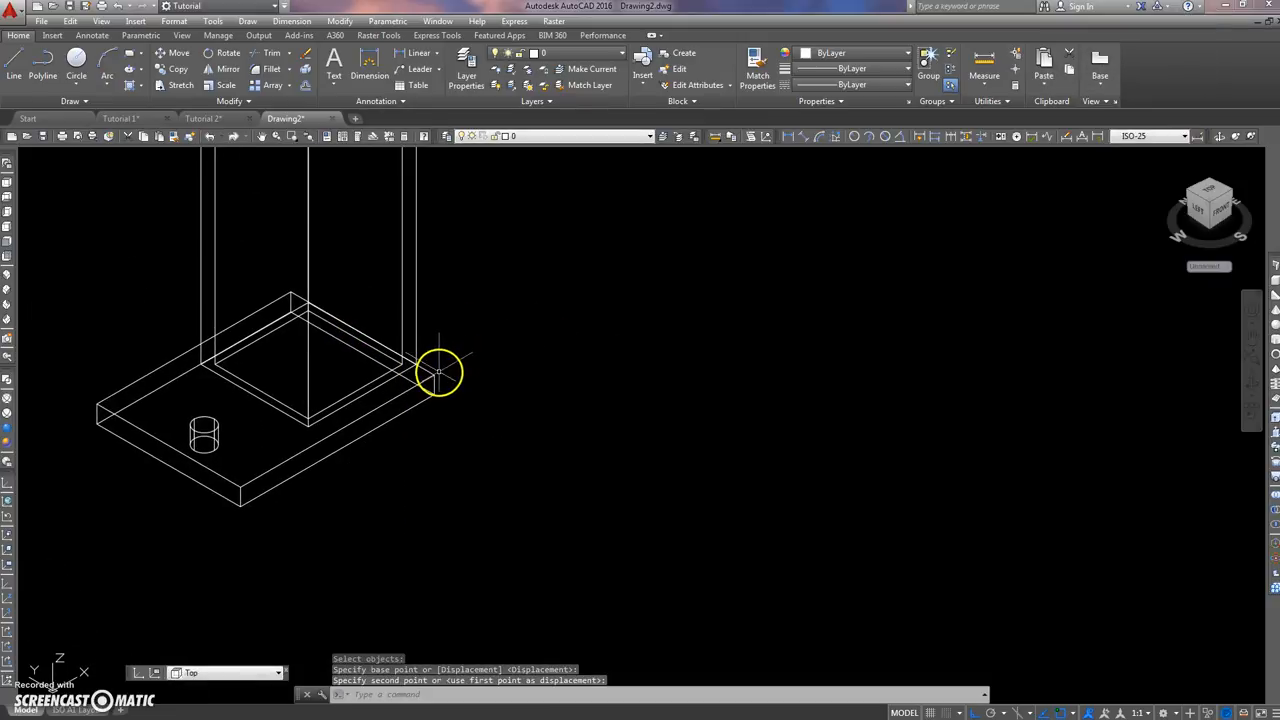
pyautogui.write('M')
pyautogui.press('Return')
pyautogui.click(421, 368)
pyautogui.press('Return')
pyautogui.click(414, 466)
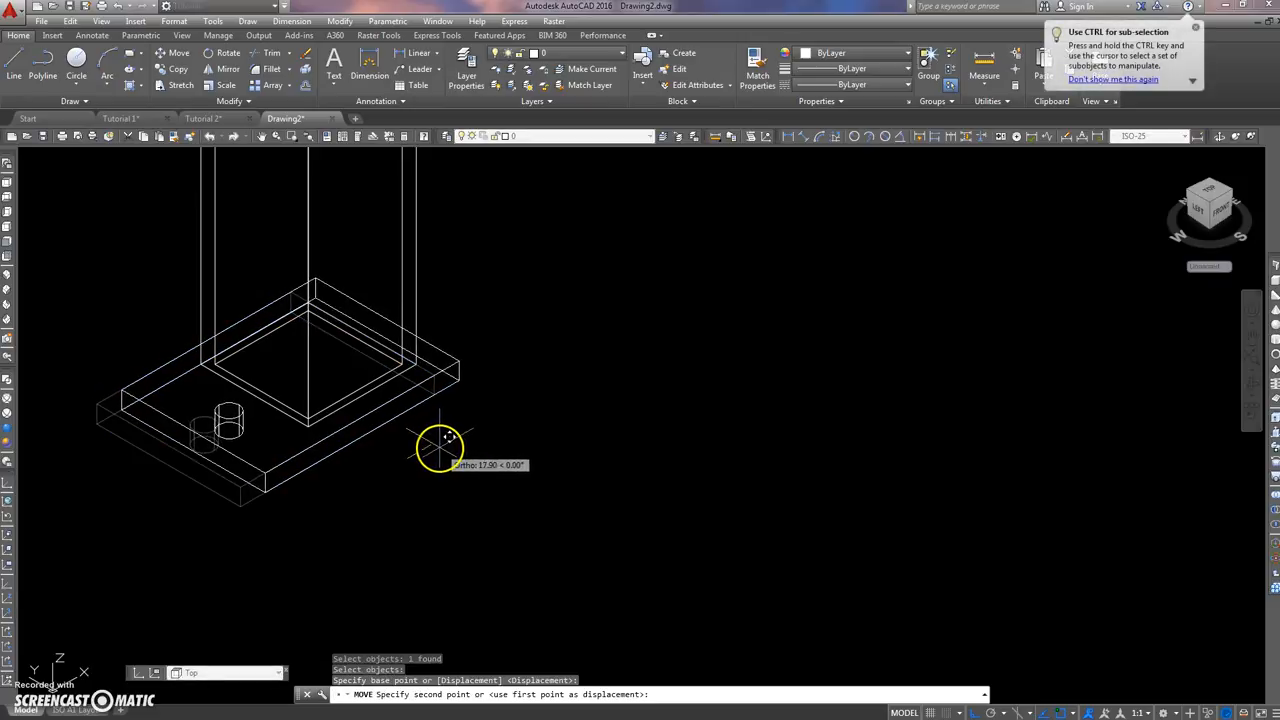
pyautogui.press('Return')
pyautogui.scroll(2, 420, 370)
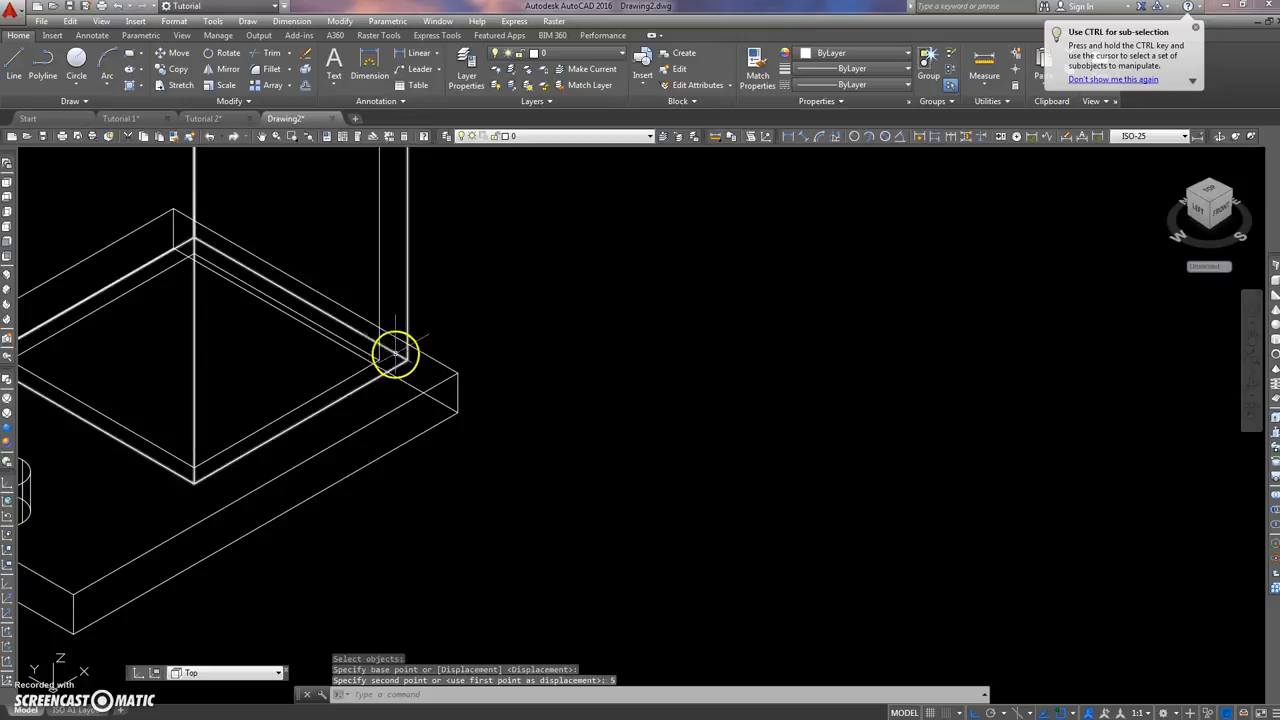
pyautogui.scroll(-5, 410, 390)
pyautogui.scroll(-3, 415, 400)
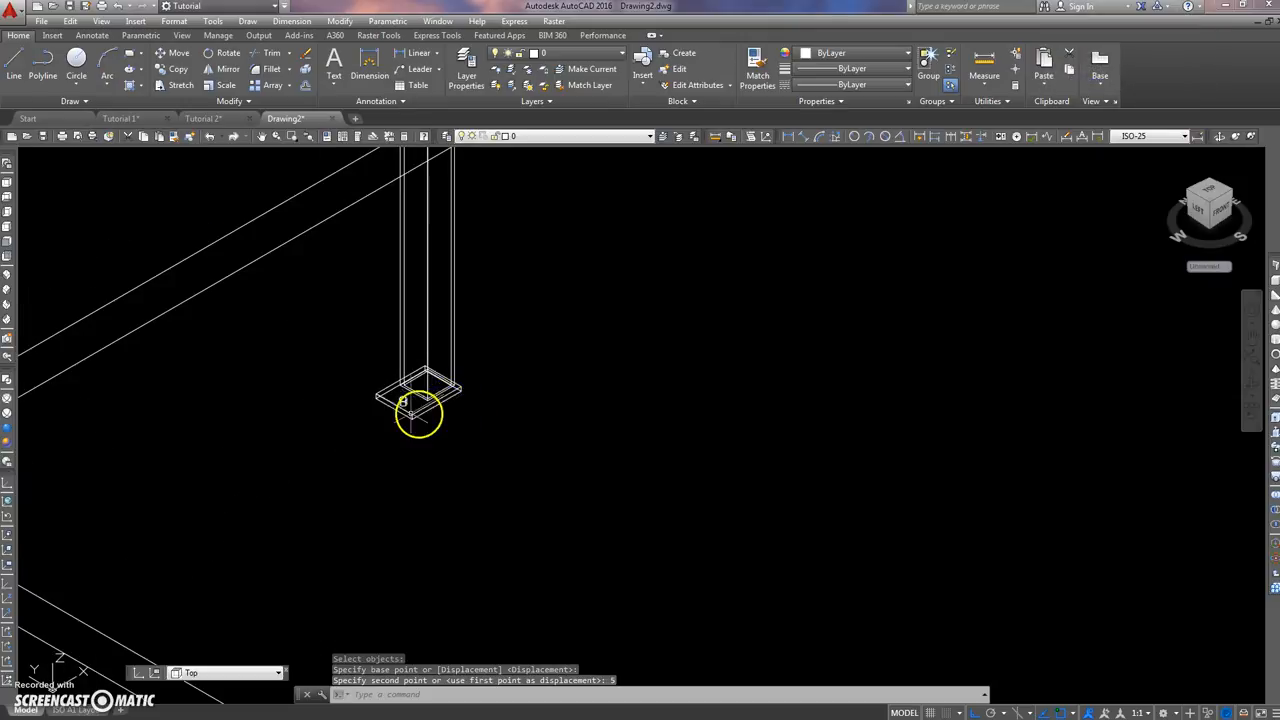
# Step: Set the UCSDETECT system variable to 1
pyautogui.moveTo(253, 474)
pyautogui.mouseDown(button='middle')
pyautogui.moveTo(274, 451)
pyautogui.moveTo(231, 443)
pyautogui.mouseUp(button='middle')
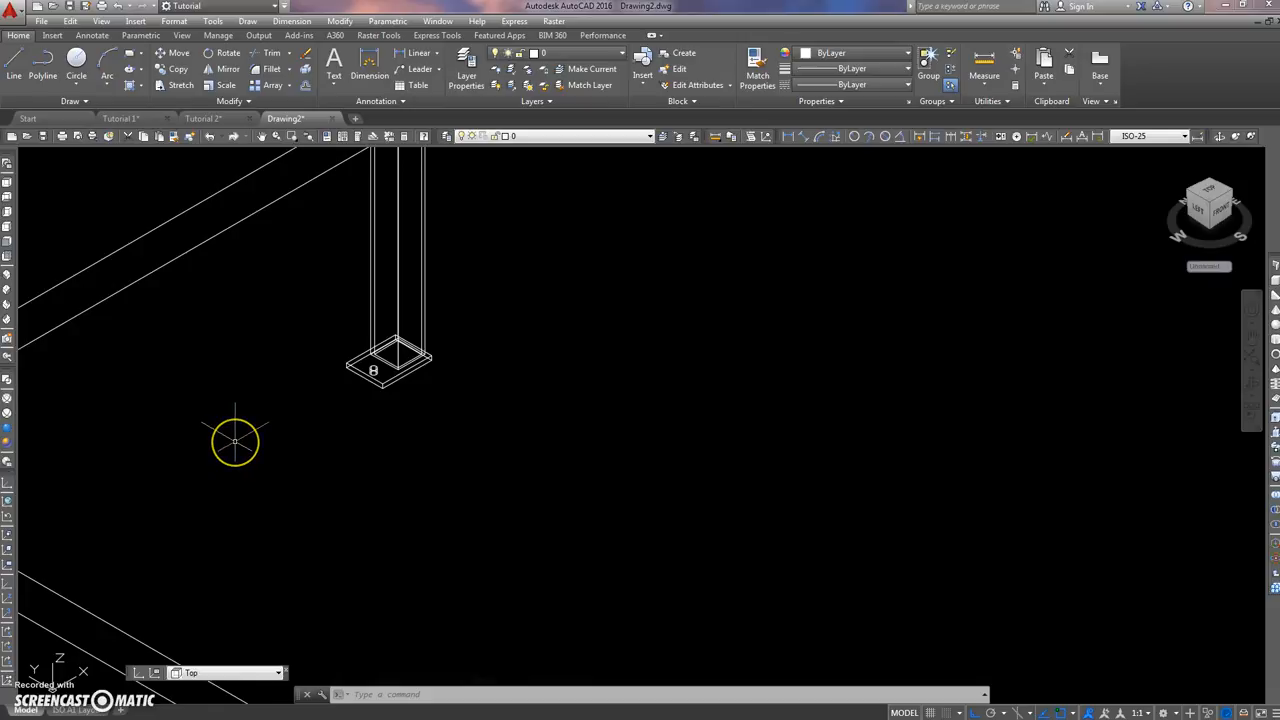
pyautogui.write('uc')
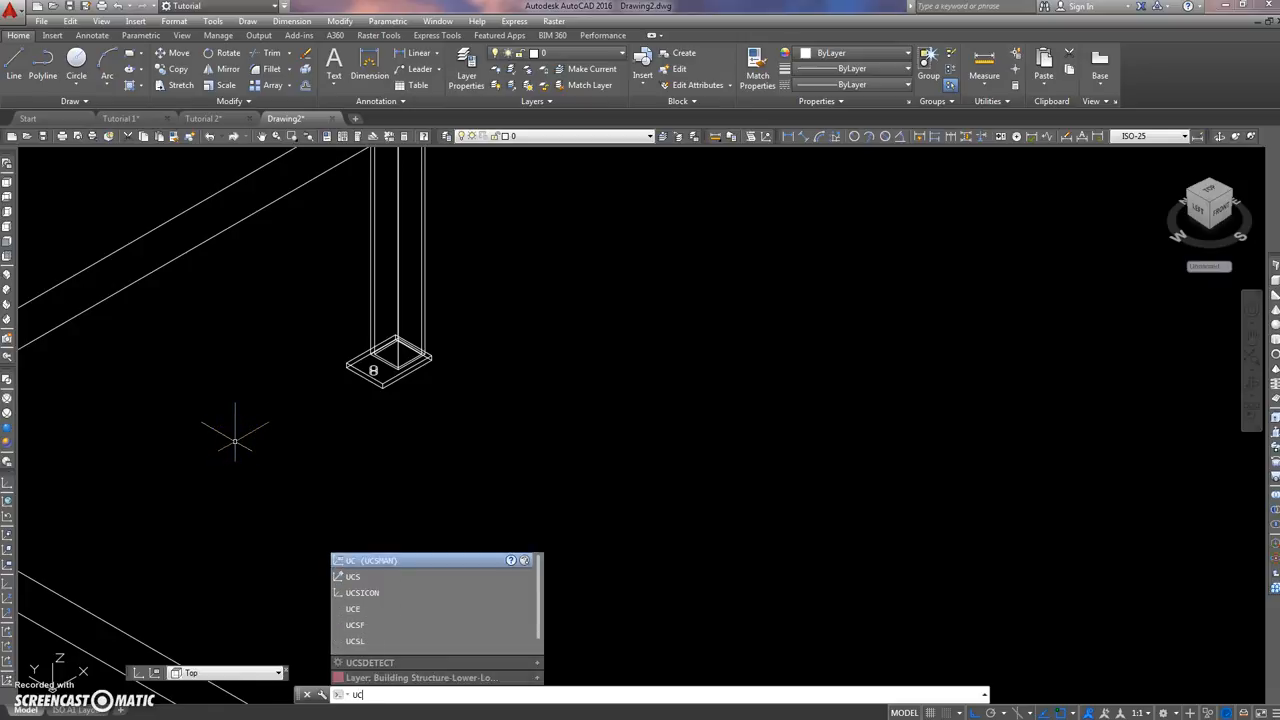
pyautogui.write('sdete')
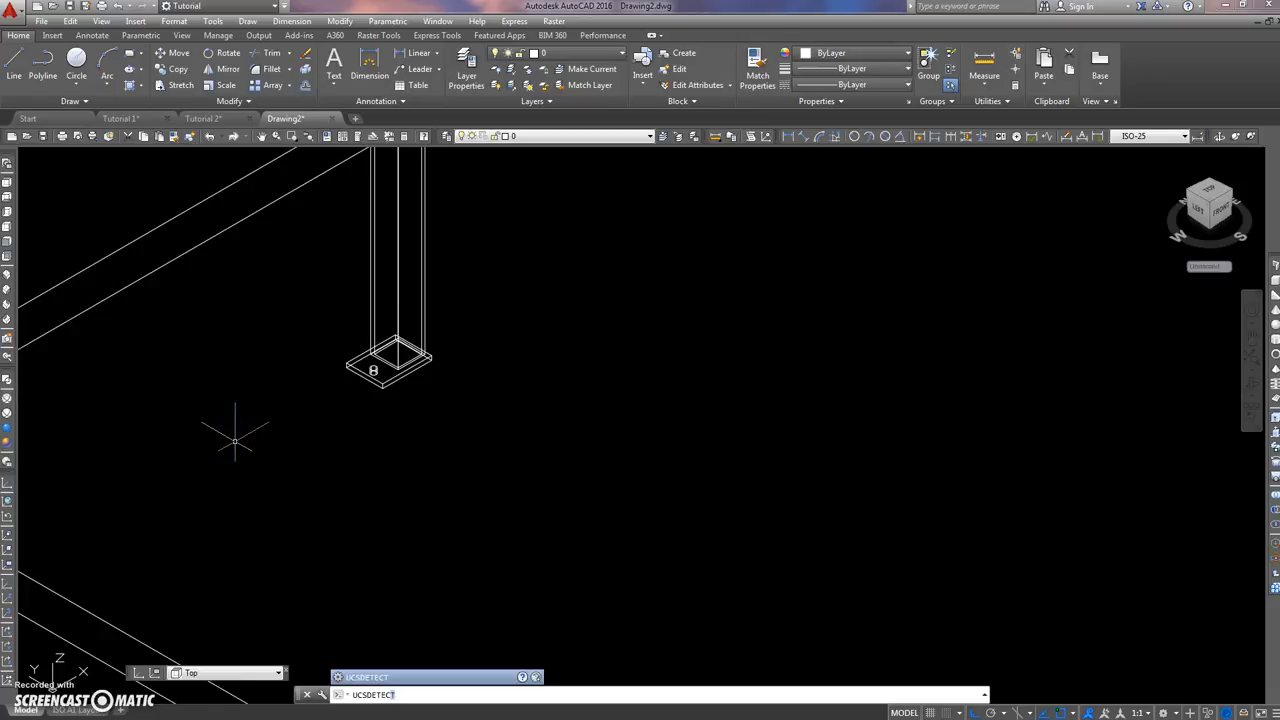
pyautogui.write('ct')
pyautogui.press('Return')
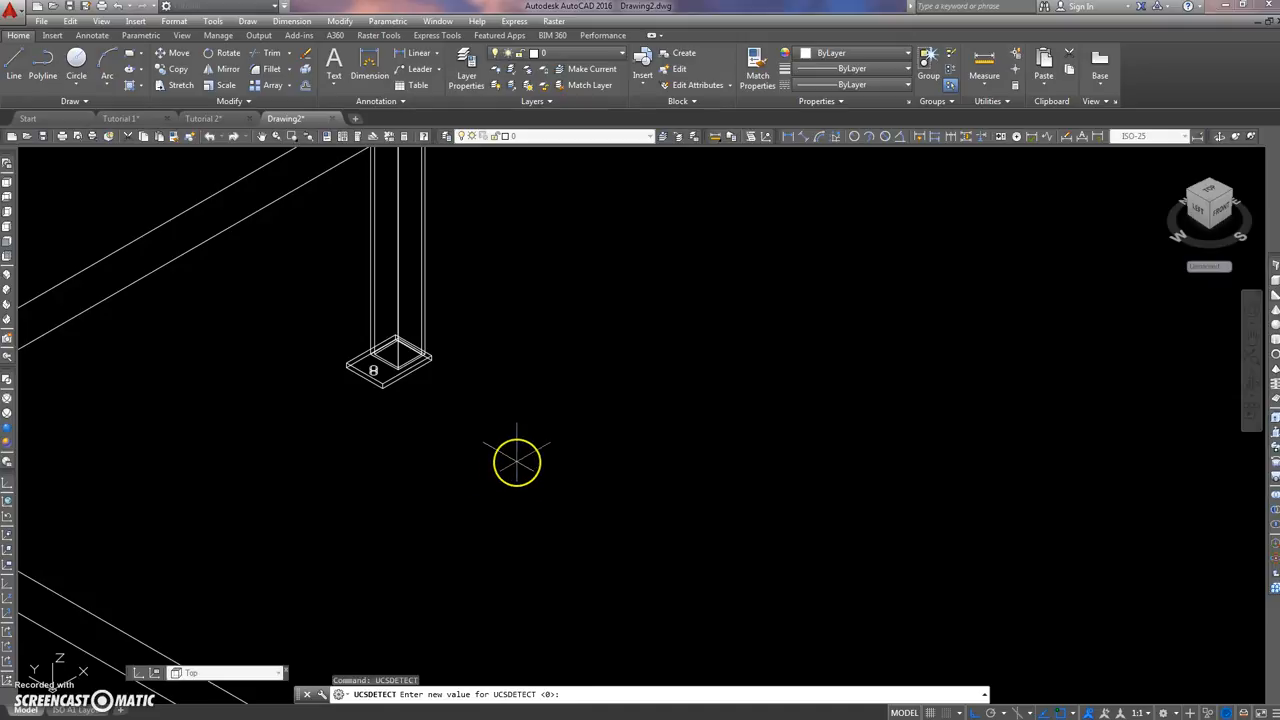
pyautogui.write('1')
pyautogui.press('Return')
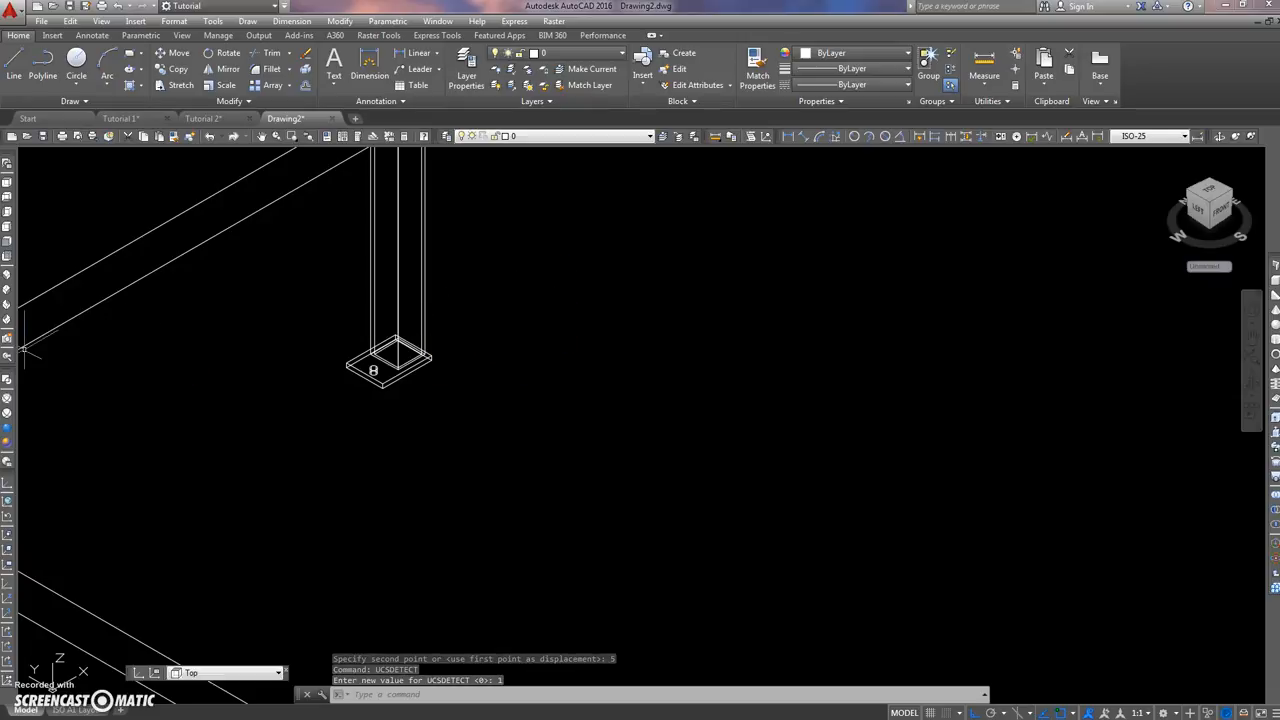
pyautogui.hotkey('alt', 'Tab')
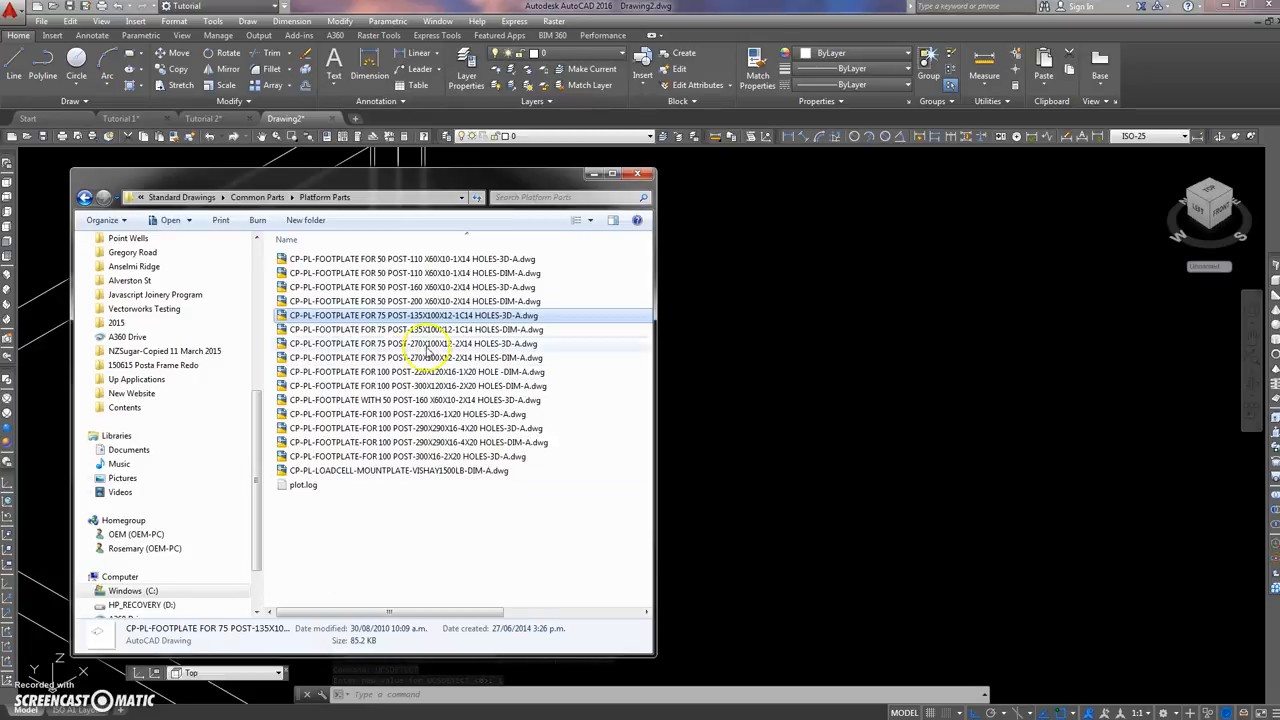
pyautogui.moveTo(356, 185); pyautogui.dragTo(825, 161)
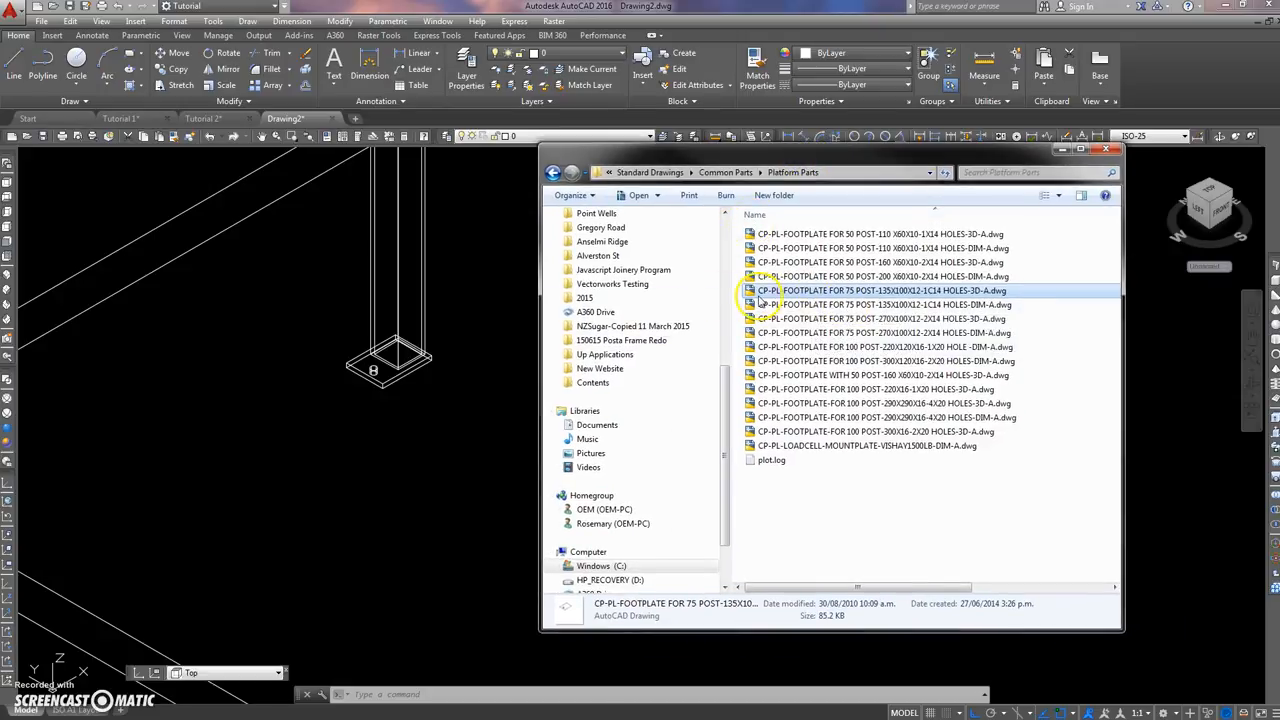
pyautogui.moveTo(749, 296)
pyautogui.mouseDown()
pyautogui.moveTo(405, 383)
pyautogui.moveTo(400, 362)
pyautogui.mouseUp()
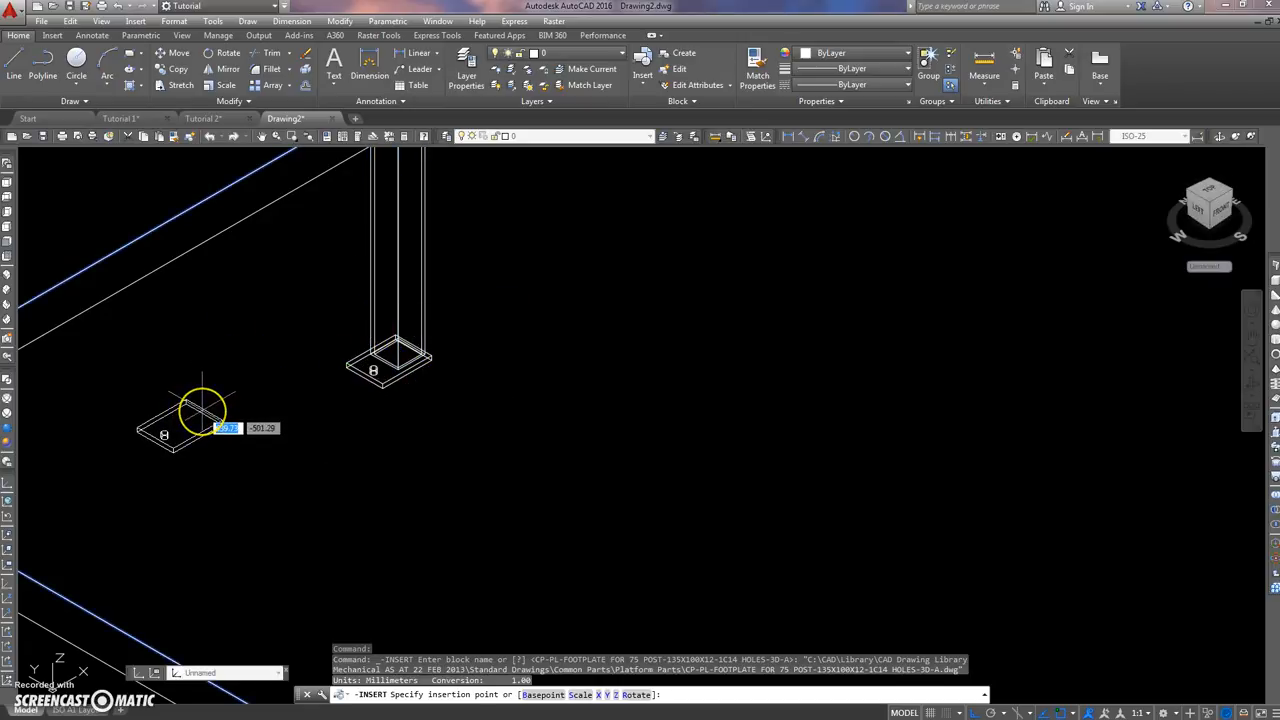
pyautogui.press('Escape')
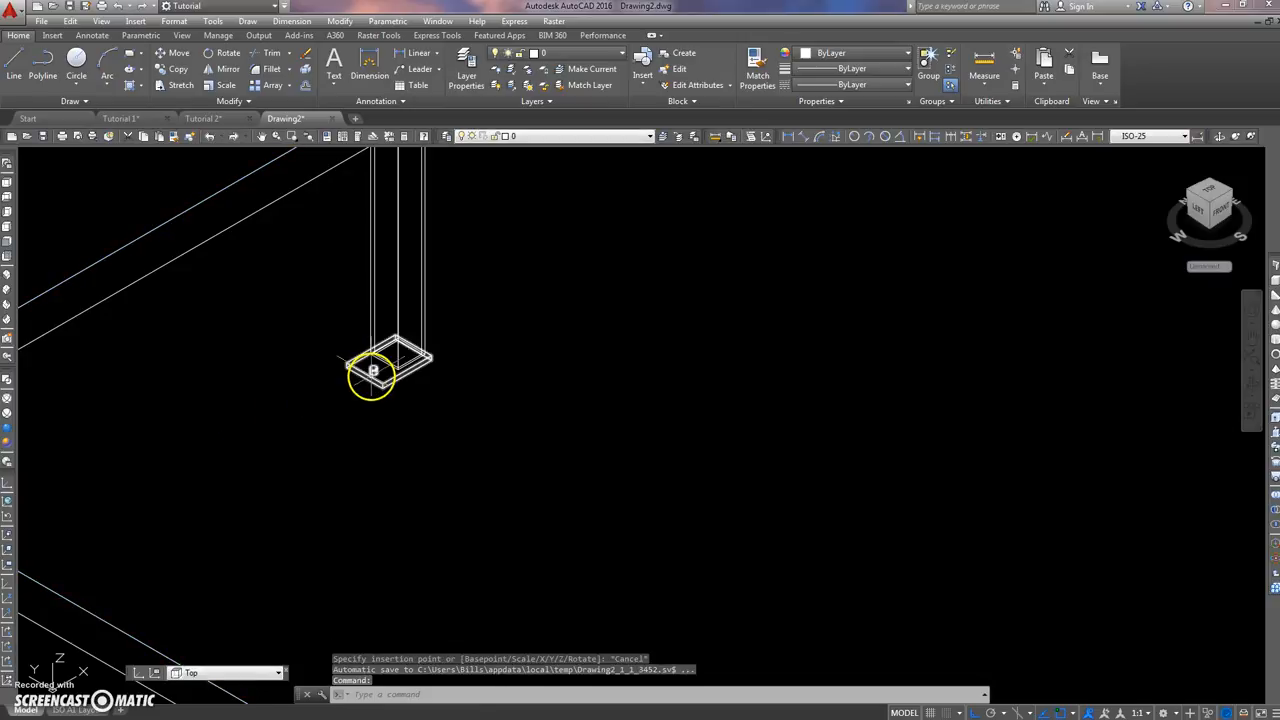
# Step: Erase the footplate under the column and set the UCSDETECT system variable to 0
pyautogui.click(373, 371)
pyautogui.press('Delete')
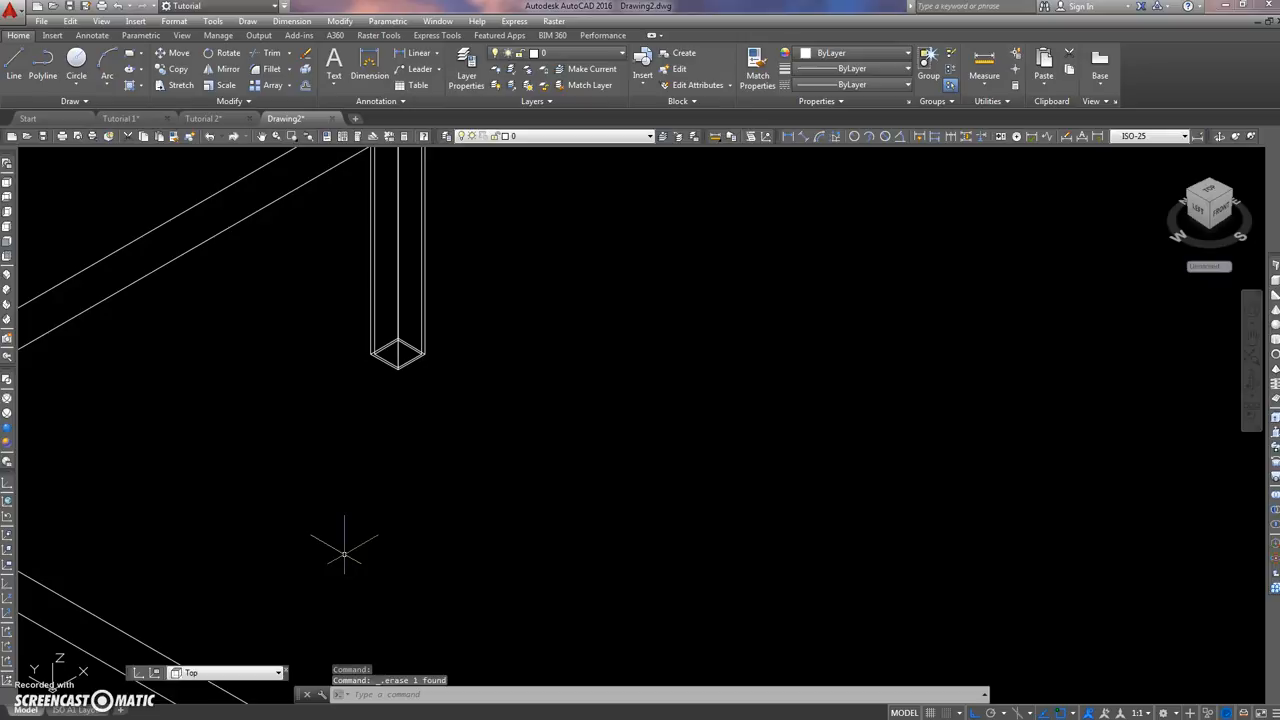
pyautogui.write('ucs')
pyautogui.write('e')
pyautogui.press('Return')
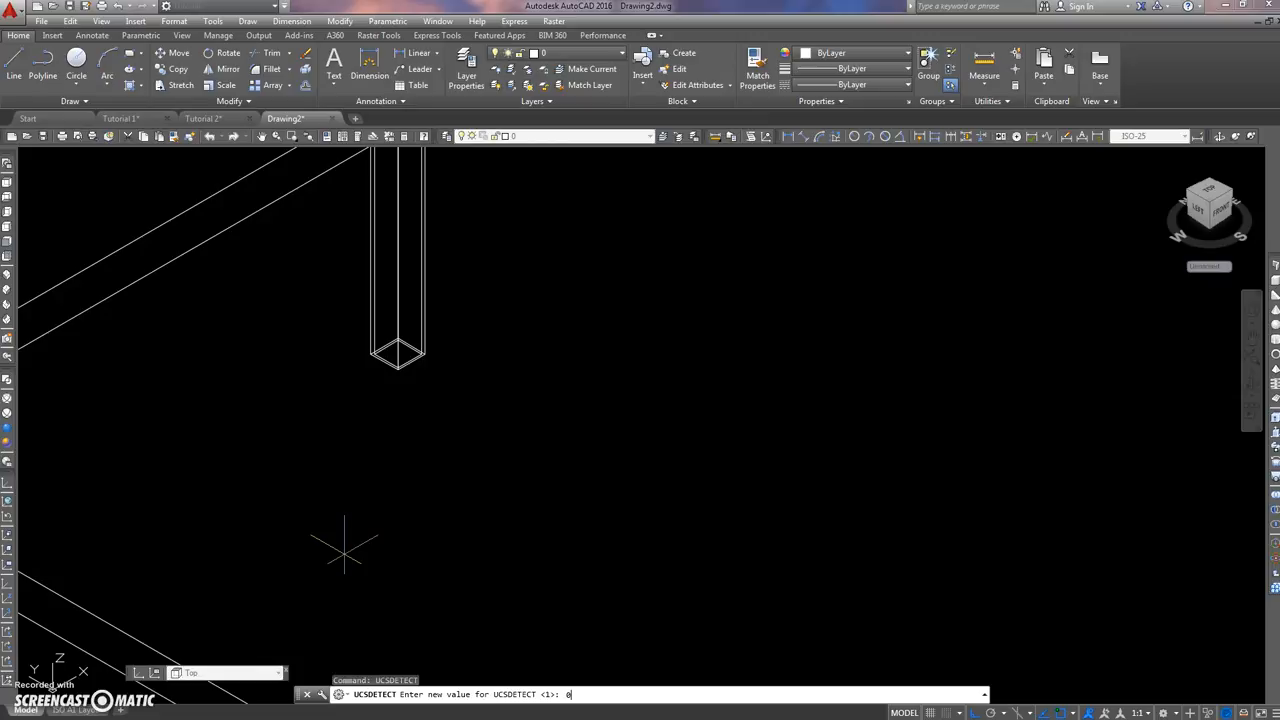
pyautogui.write('0')
pyautogui.press('Return')
pyautogui.click(344, 552)
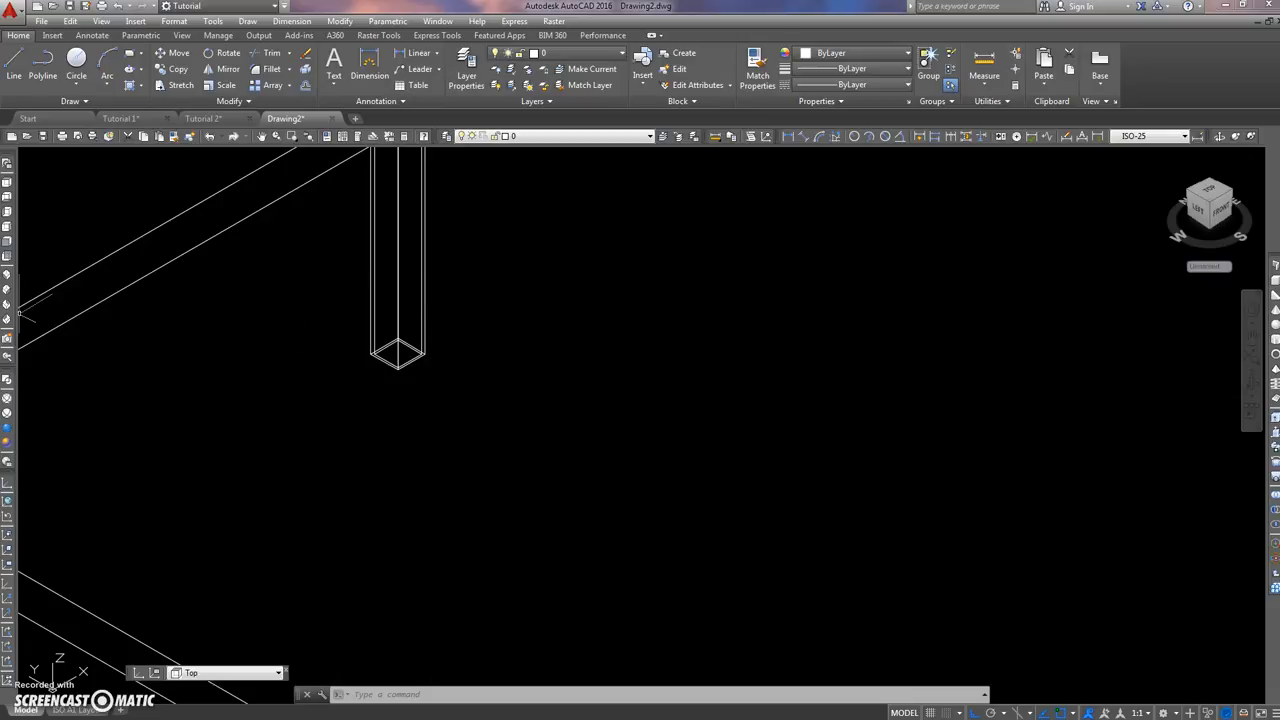
# Step: Insert CP-PL-FOOTPLATE FOR 75 POST-135X100X12-1C14 HOLES-3D-A.dwg at the midpoint of the column foot's outer edge, at scale 1 and rotation 0
pyautogui.hotkey('alt', 'Tab')
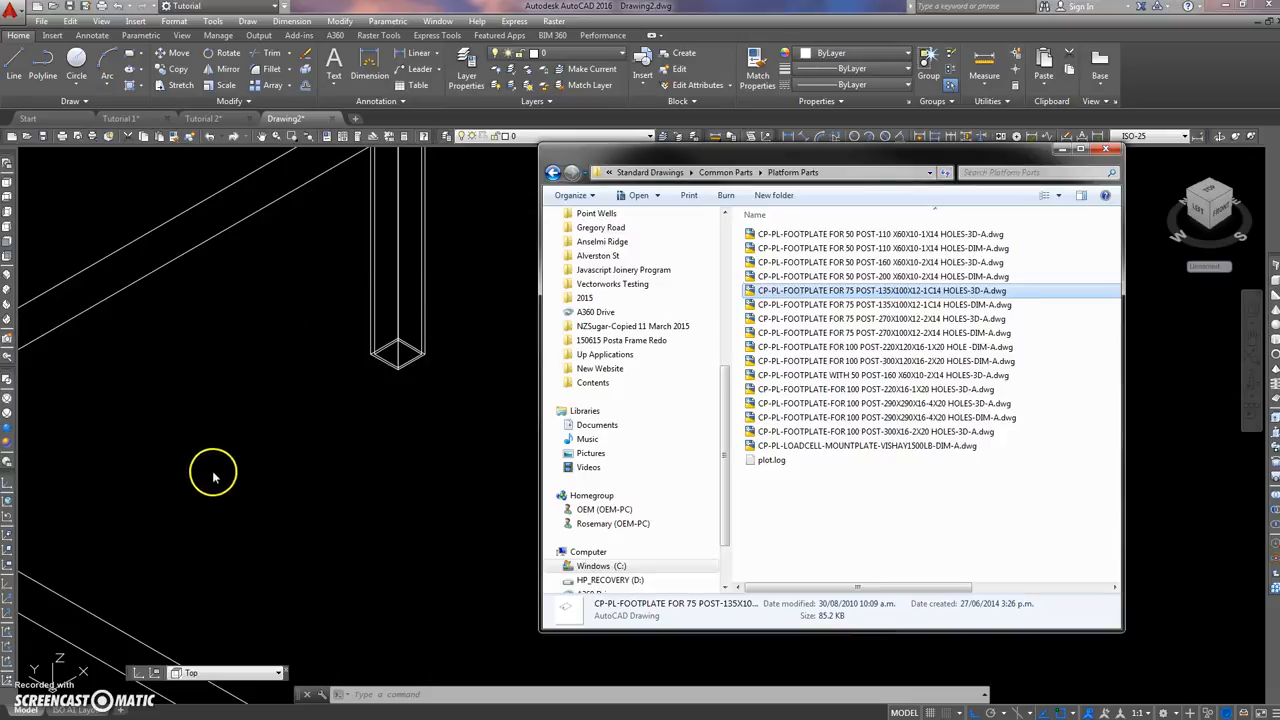
pyautogui.moveTo(790, 295); pyautogui.dragTo(400, 394)
pyautogui.scroll(5, 420, 368)
pyautogui.scroll(-3, 426, 343)
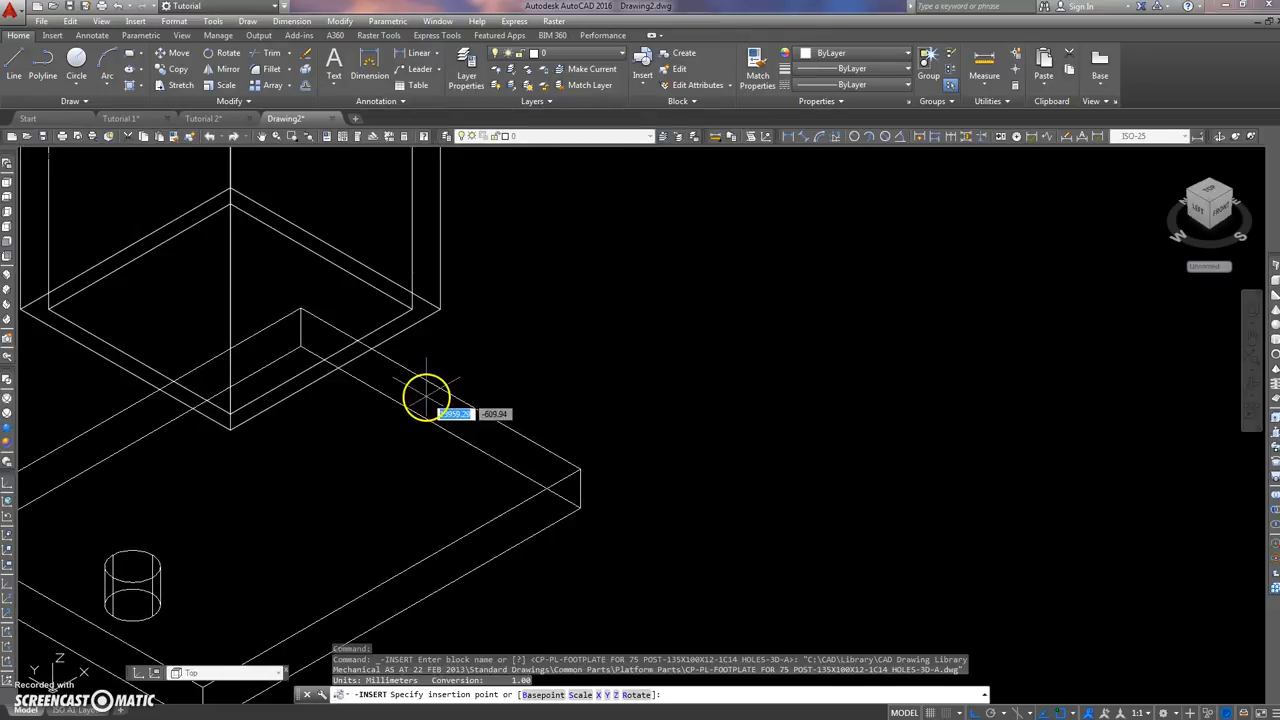
pyautogui.click(333, 240)
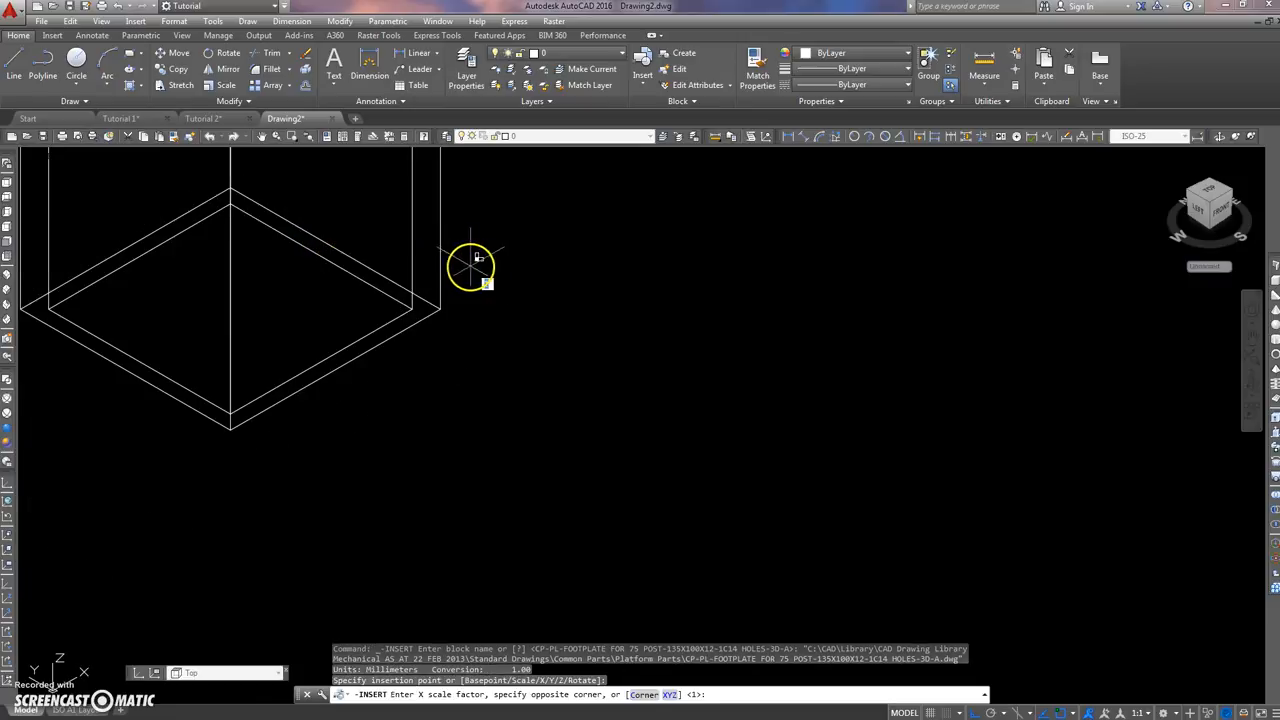
pyautogui.press('Return')
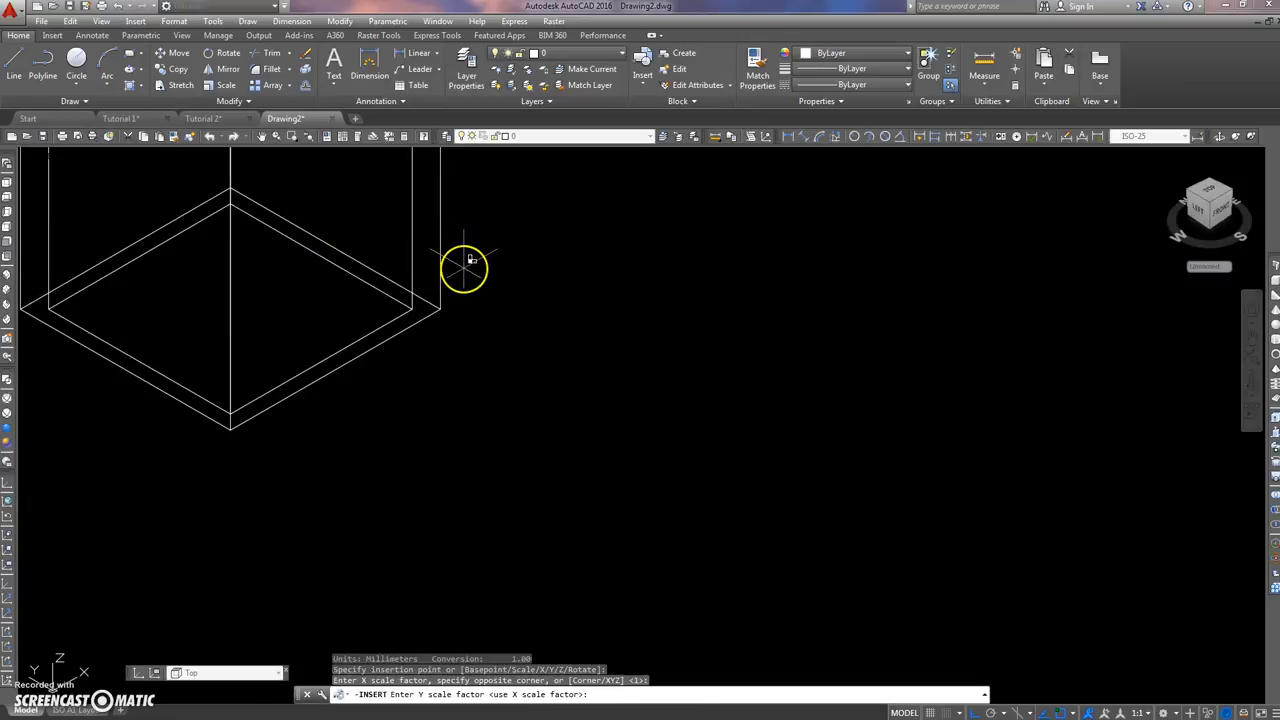
pyautogui.press('Return')
pyautogui.press('Return')
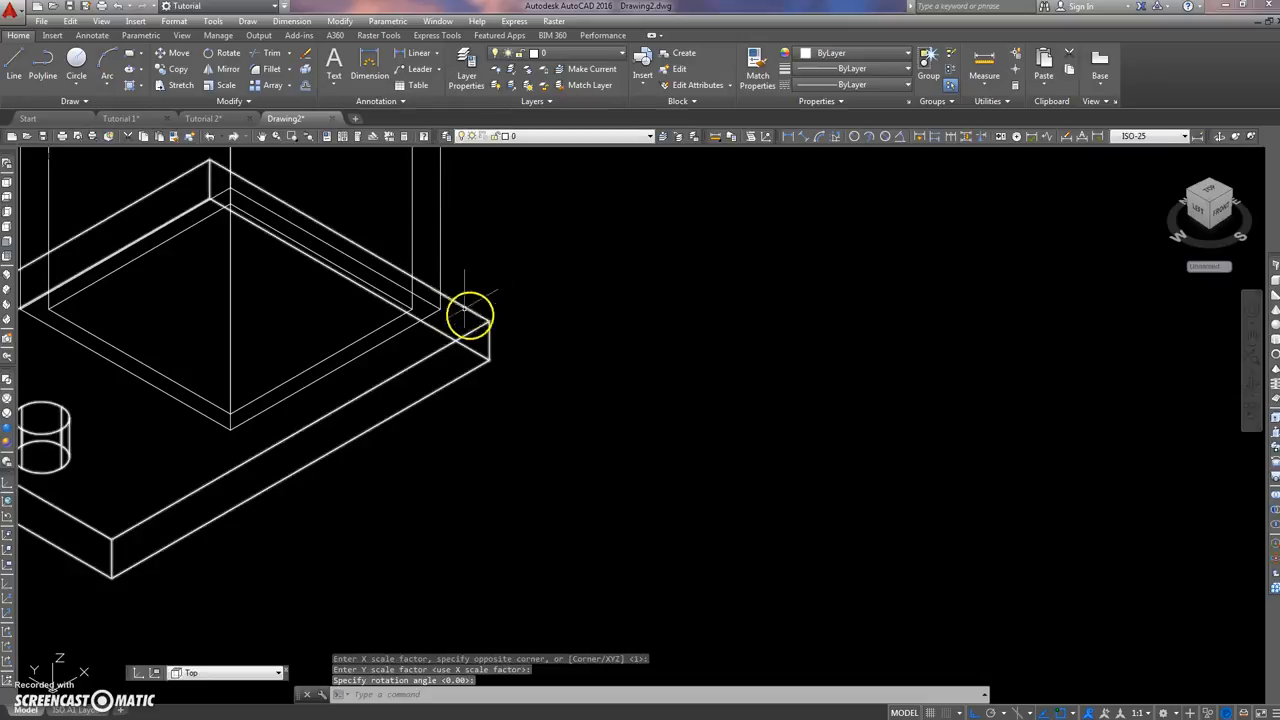
# Step: In the Front view, move the frame, column and footplate vertically by the footplate's bottom corner onto the base slab's top surface, using a .Y point filter
pyautogui.click(8, 243)
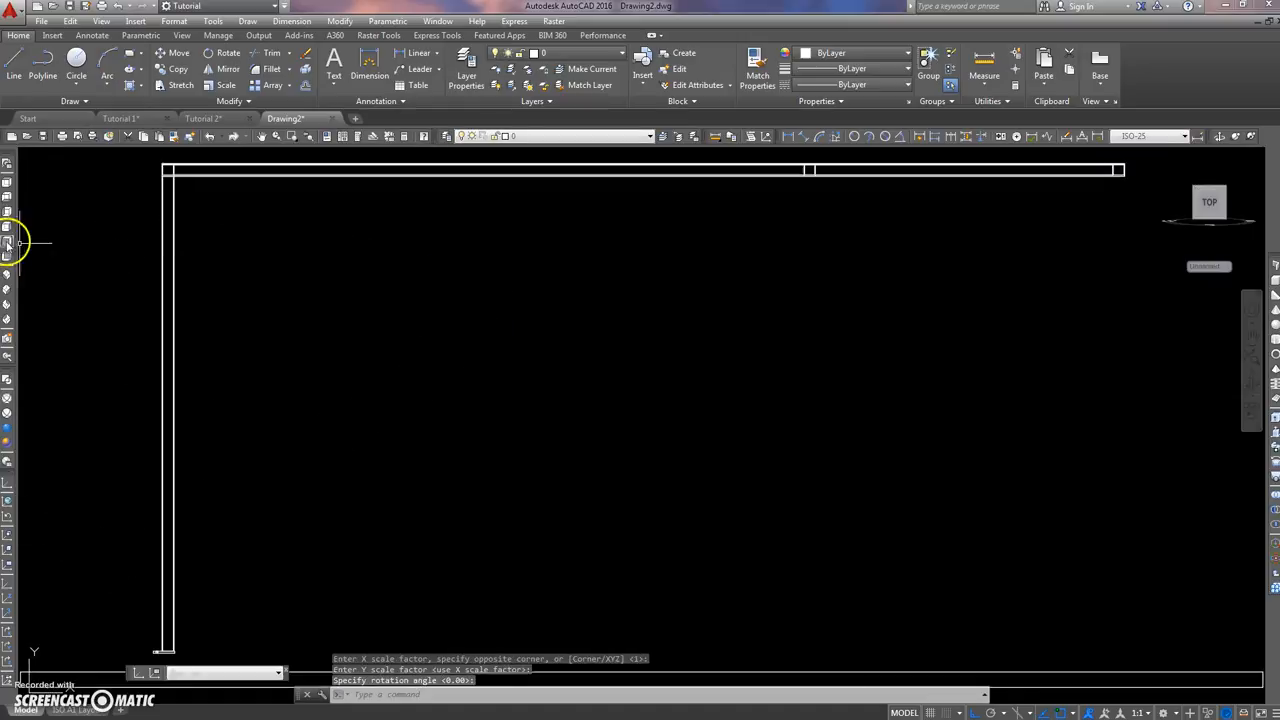
pyautogui.scroll(5, 335, 502)
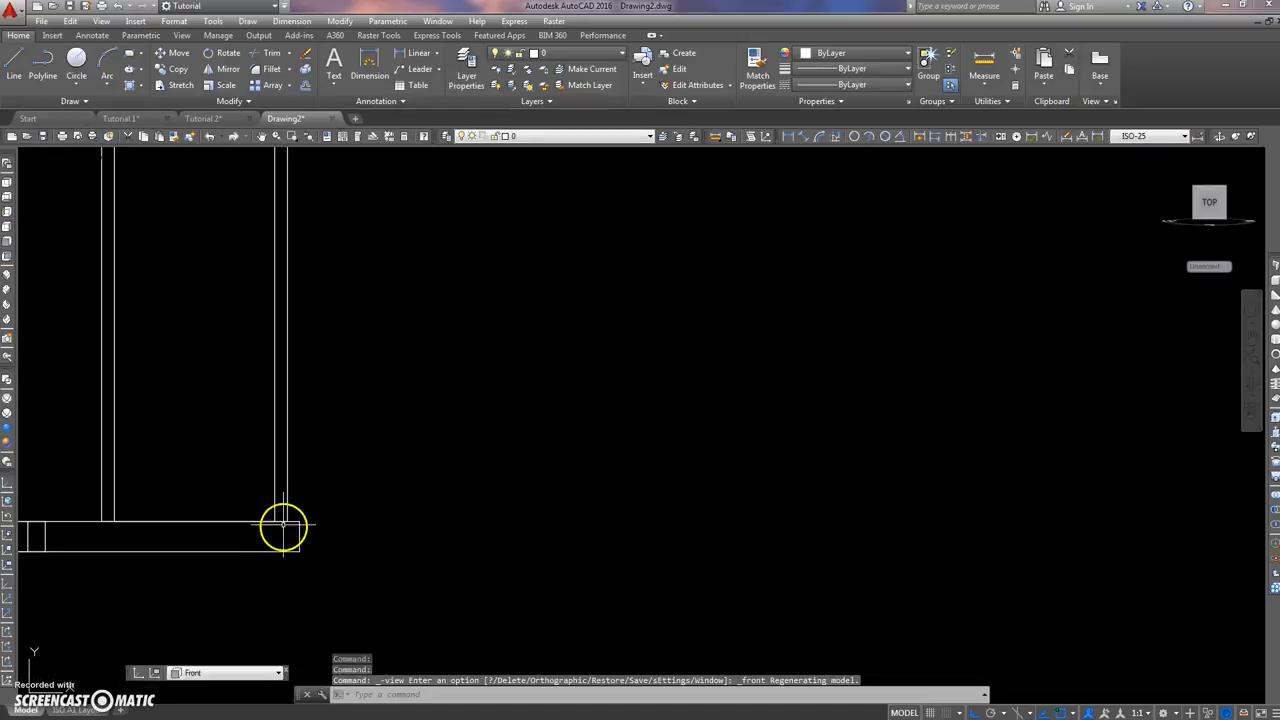
pyautogui.scroll(-3, 414, 389)
pyautogui.scroll(4, 402, 427)
pyautogui.scroll(-2, 402, 427)
pyautogui.moveTo(431, 354); pyautogui.dragTo(417, 355, button='middle')
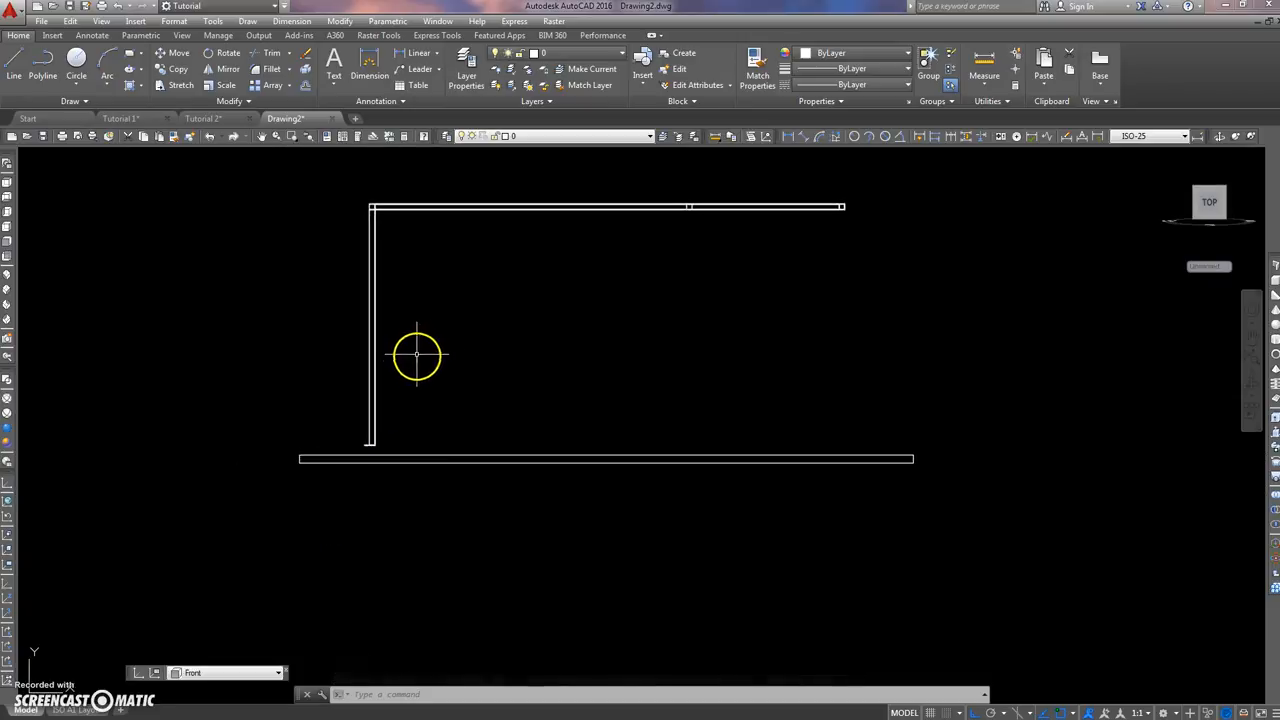
pyautogui.scroll(2, 398, 415)
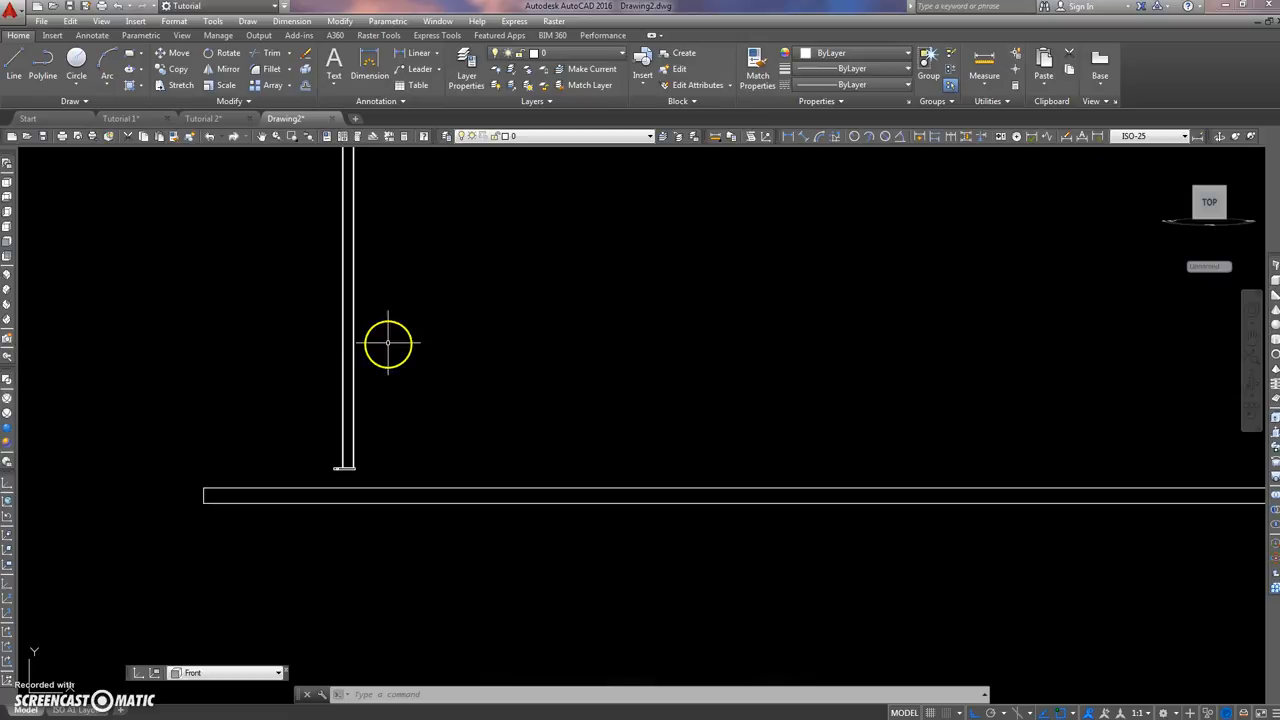
pyautogui.moveTo(413, 342); pyautogui.dragTo(394, 386, button='middle')
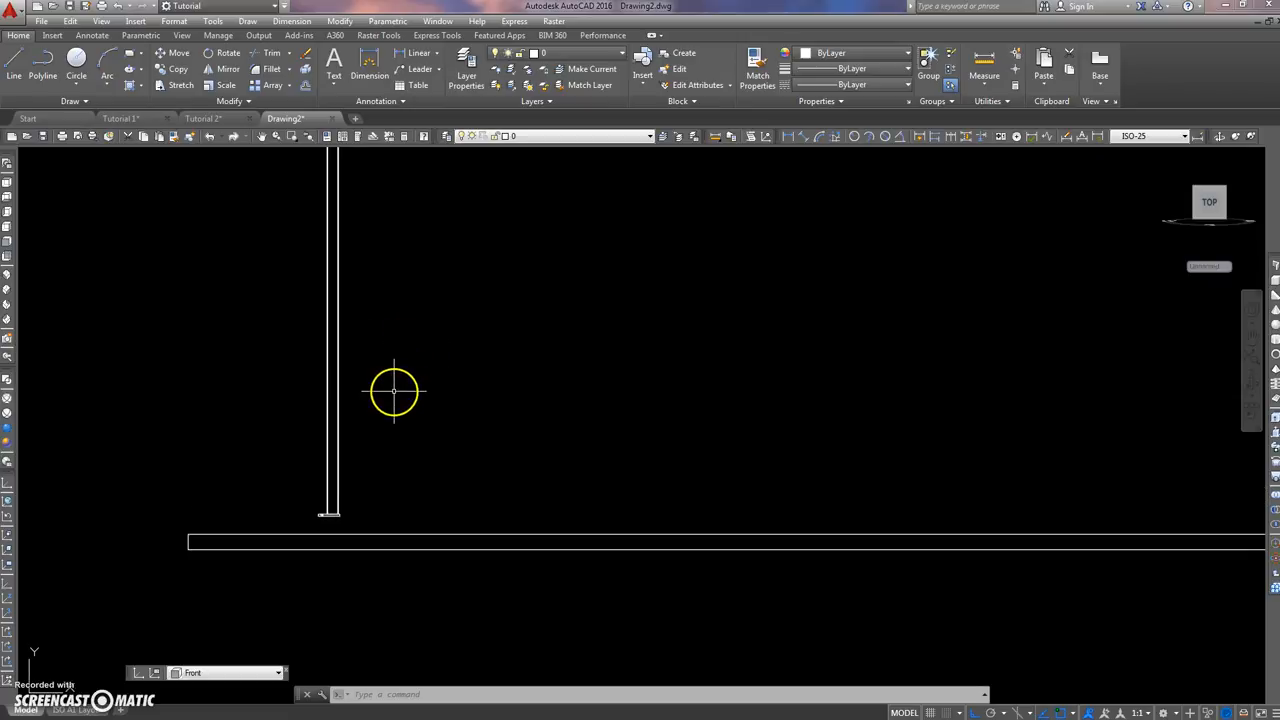
pyautogui.scroll(-3, 394, 386)
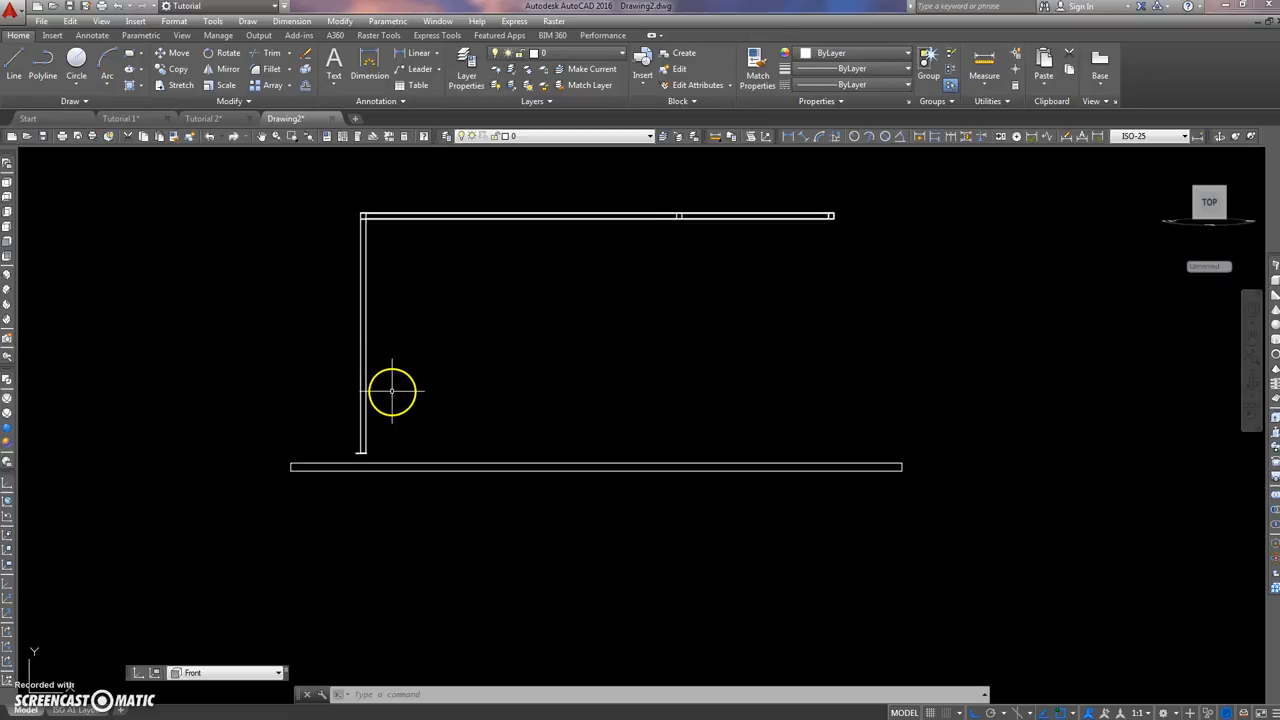
pyautogui.write('m')
pyautogui.press('Return')
pyautogui.click(323, 502)
pyautogui.click(914, 177)
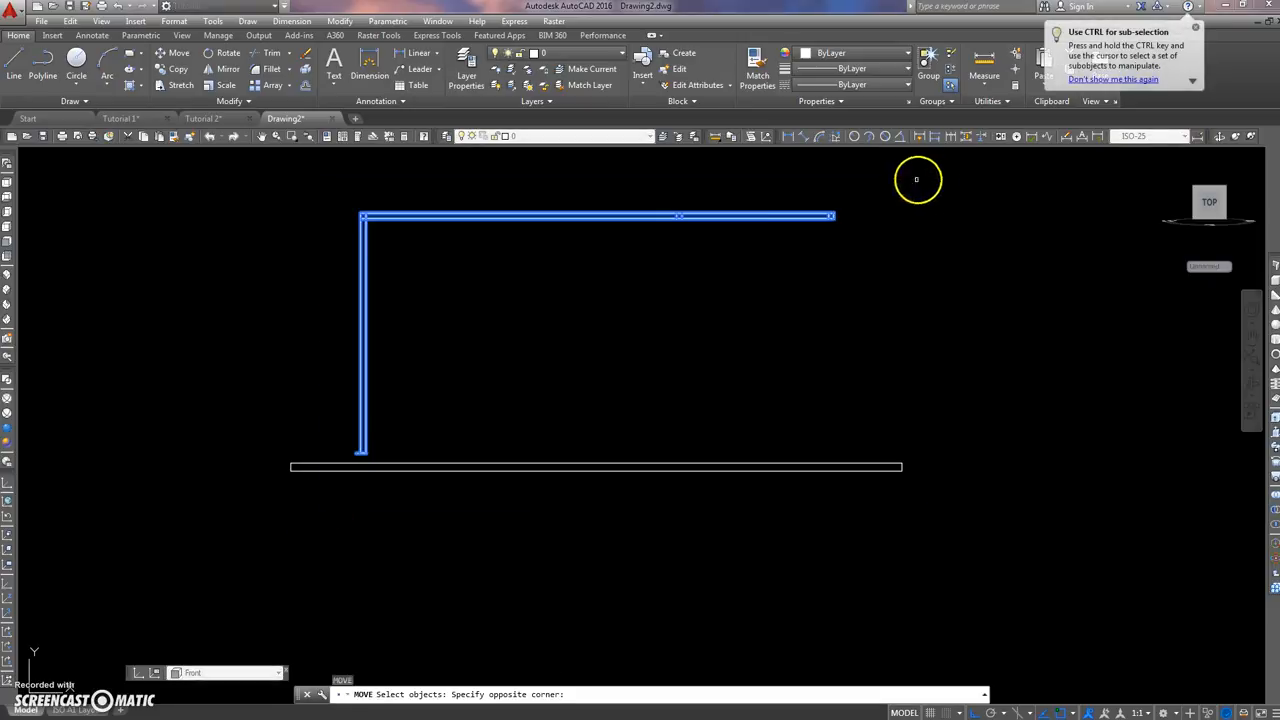
pyautogui.press('Return')
pyautogui.scroll(3, 334, 452)
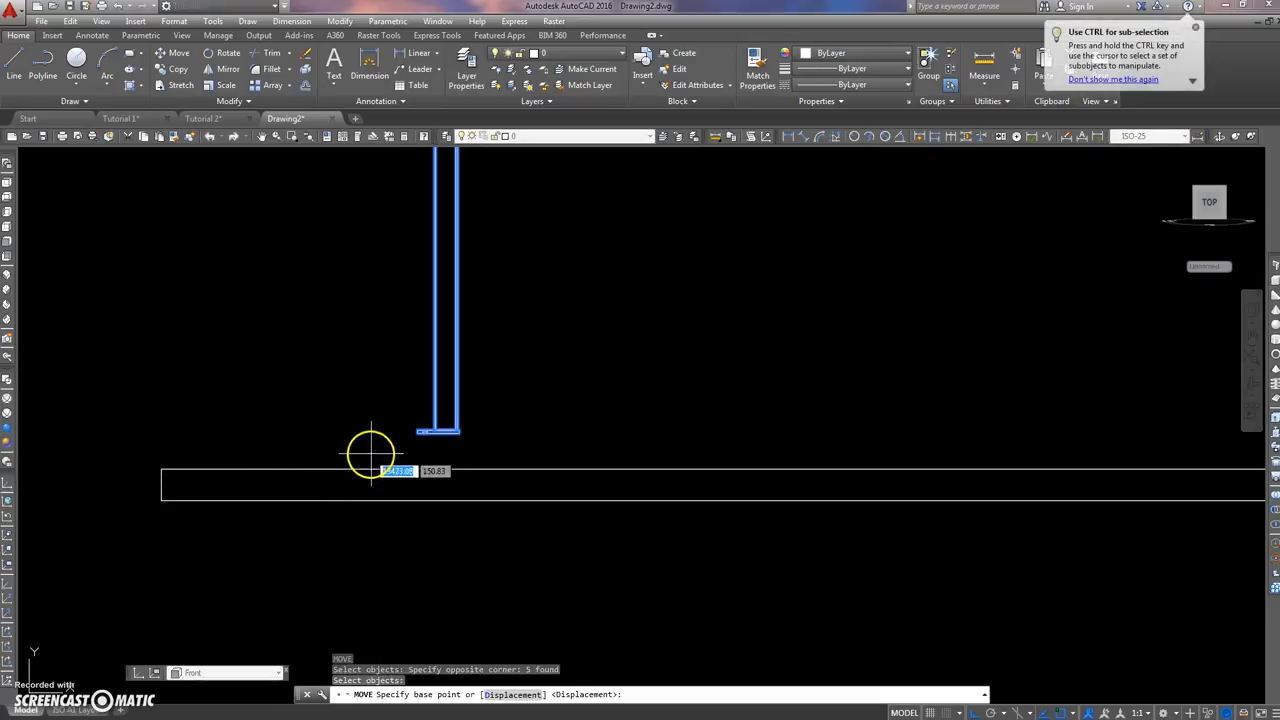
pyautogui.click(418, 432)
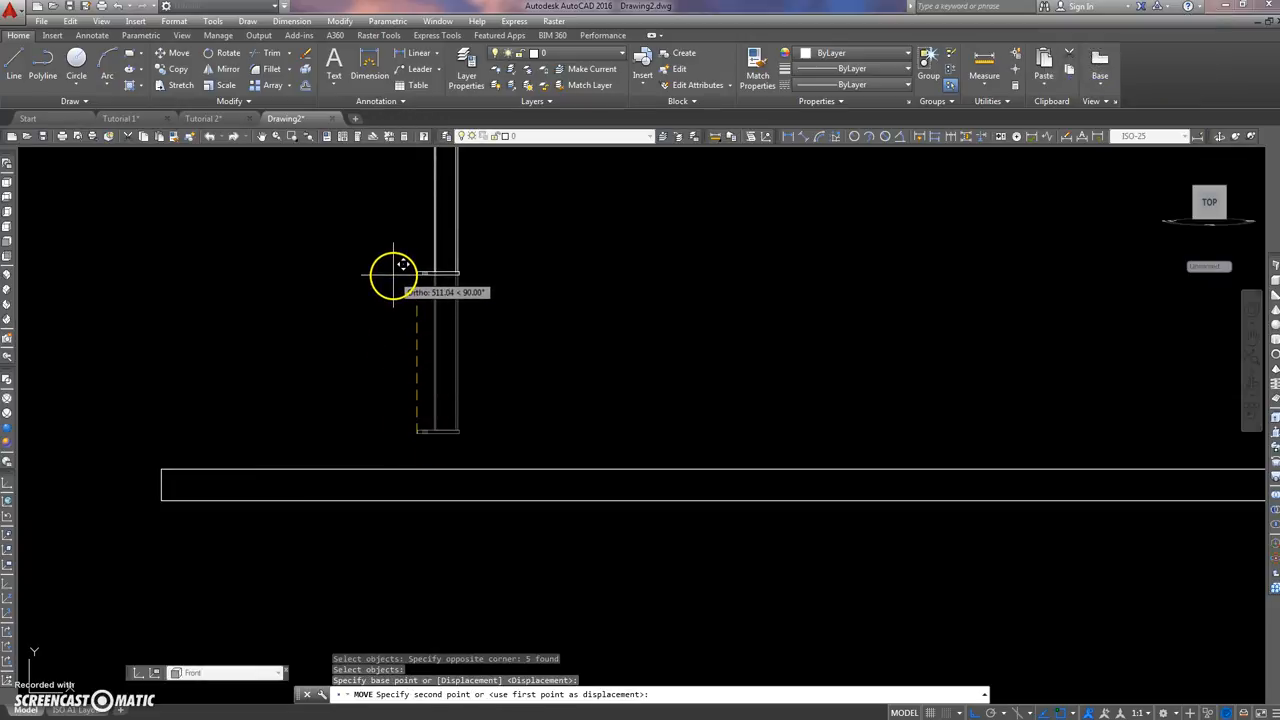
pyautogui.press('Return')
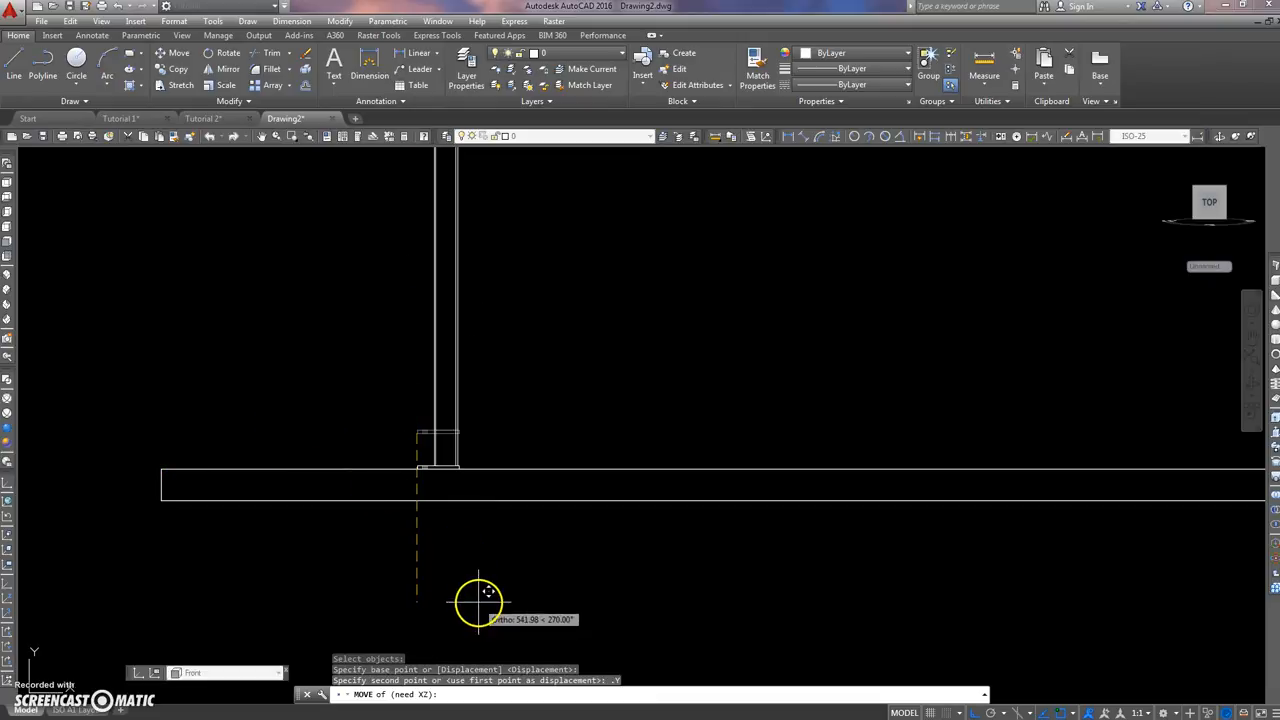
pyautogui.click(471, 600)
pyautogui.scroll(-5, 414, 340)
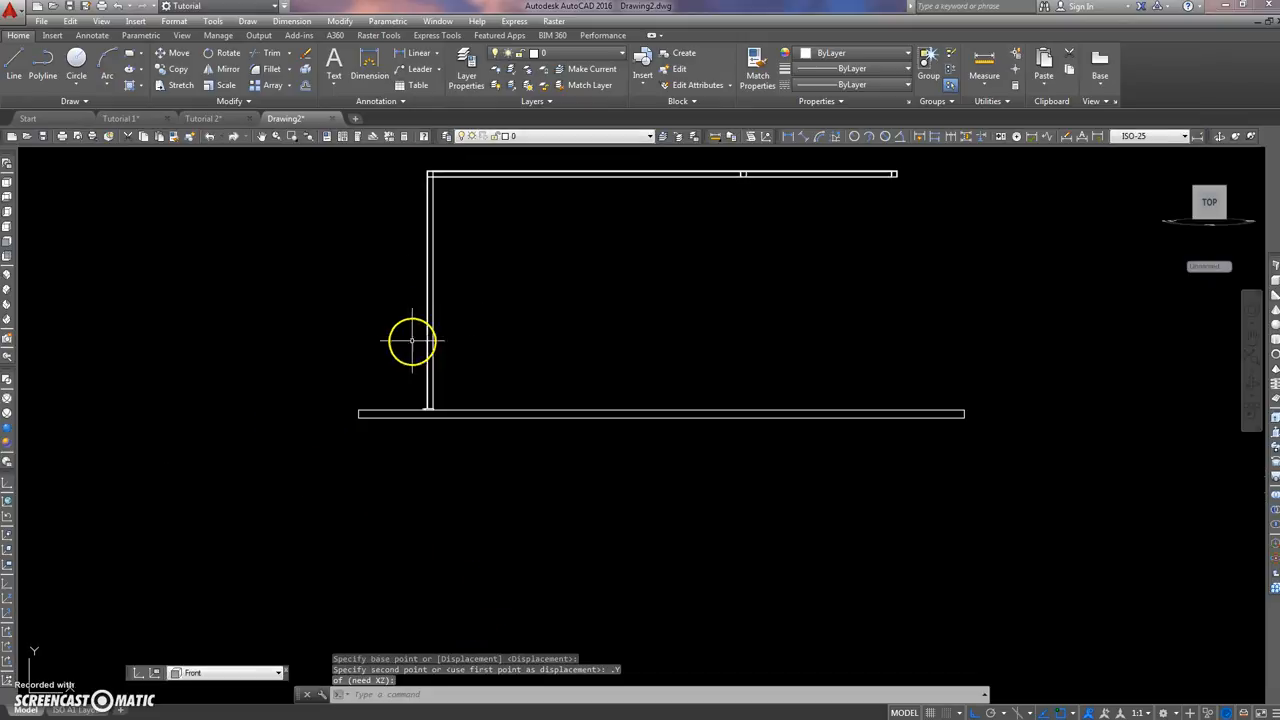
# Step: Draw a horizontal reference line outward from the base slab's upper corner on the column side
pyautogui.write('l')
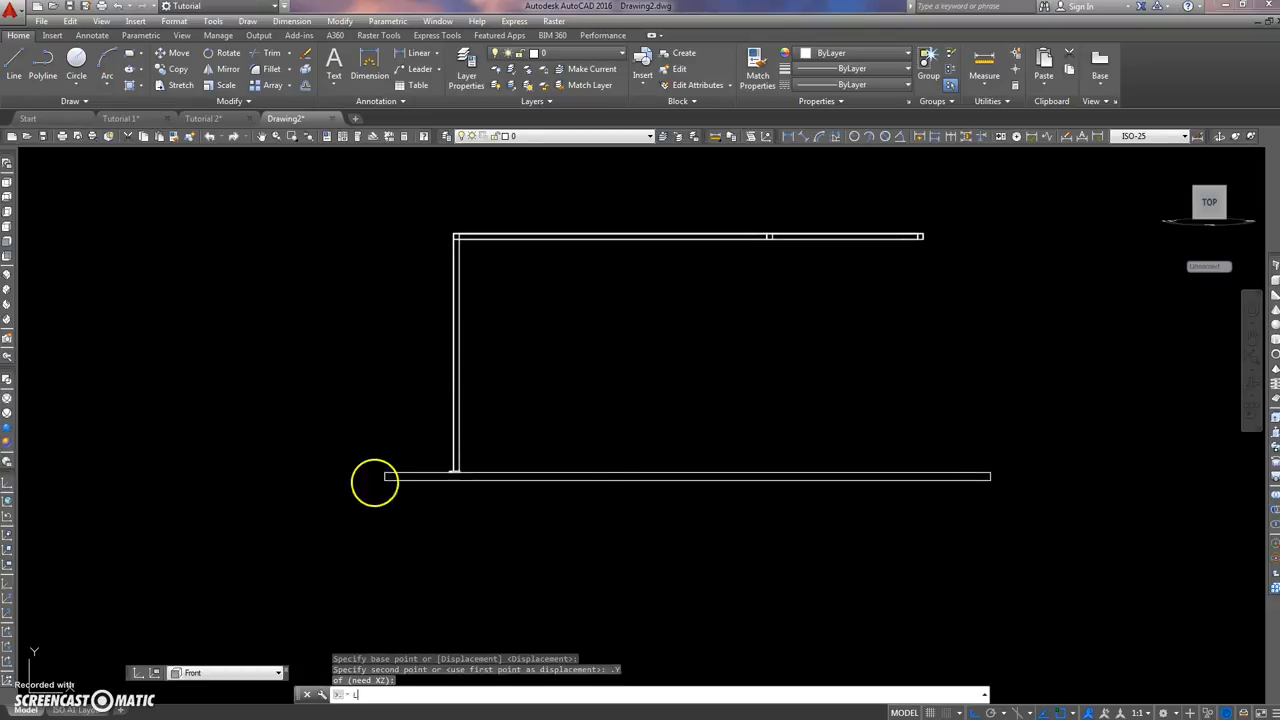
pyautogui.press('Return')
pyautogui.click(385, 472)
pyautogui.click(268, 472)
pyautogui.press('Escape')
pyautogui.press('Escape')
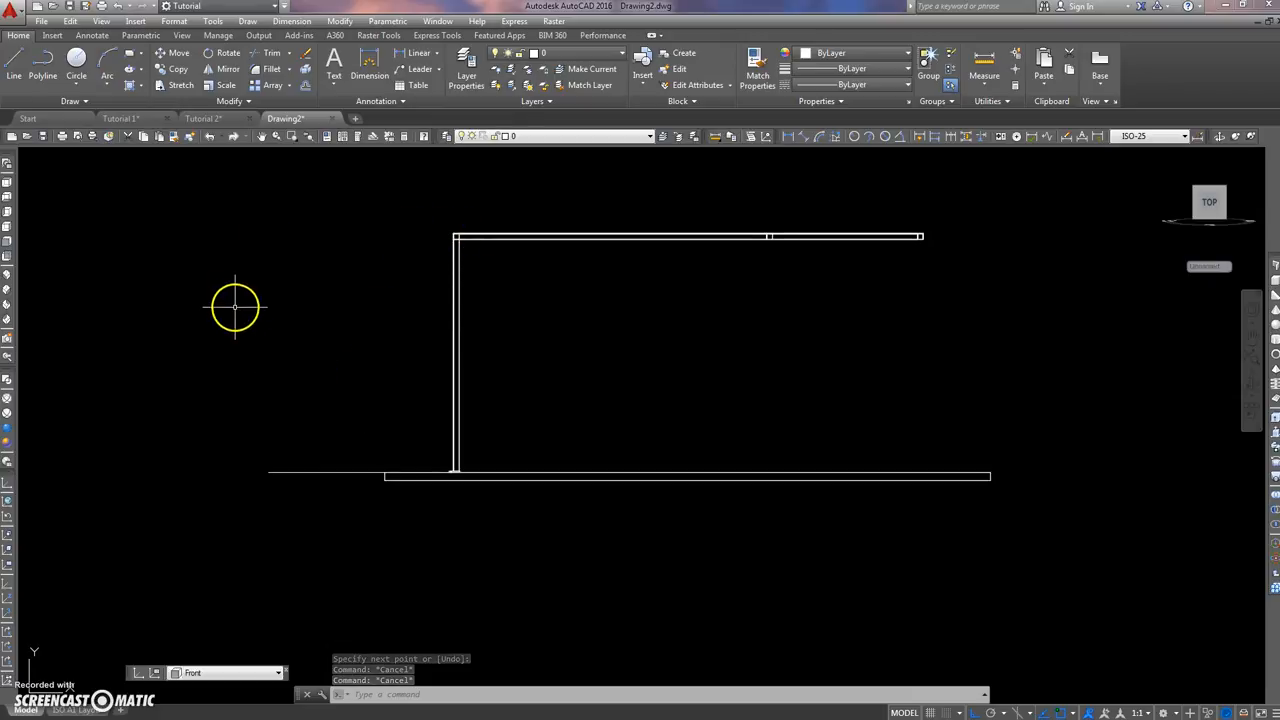
pyautogui.write('o')
pyautogui.press('Return')
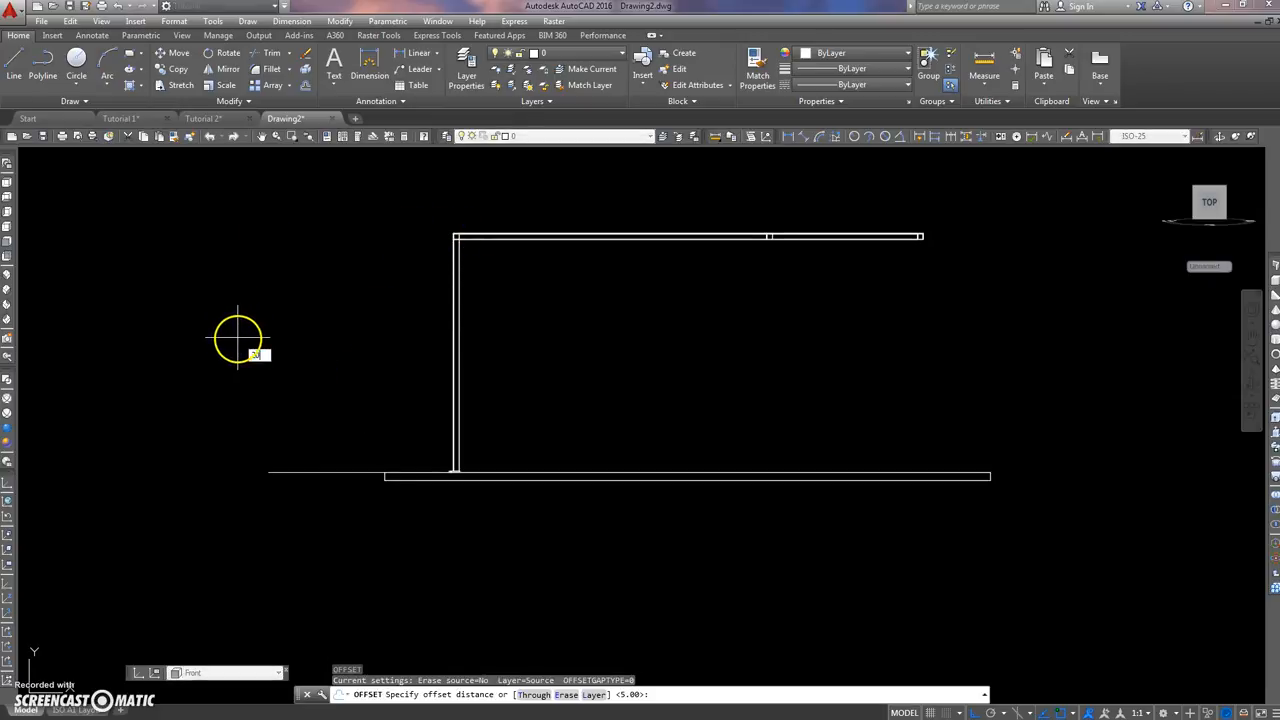
pyautogui.write('2000')
pyautogui.press('Return')
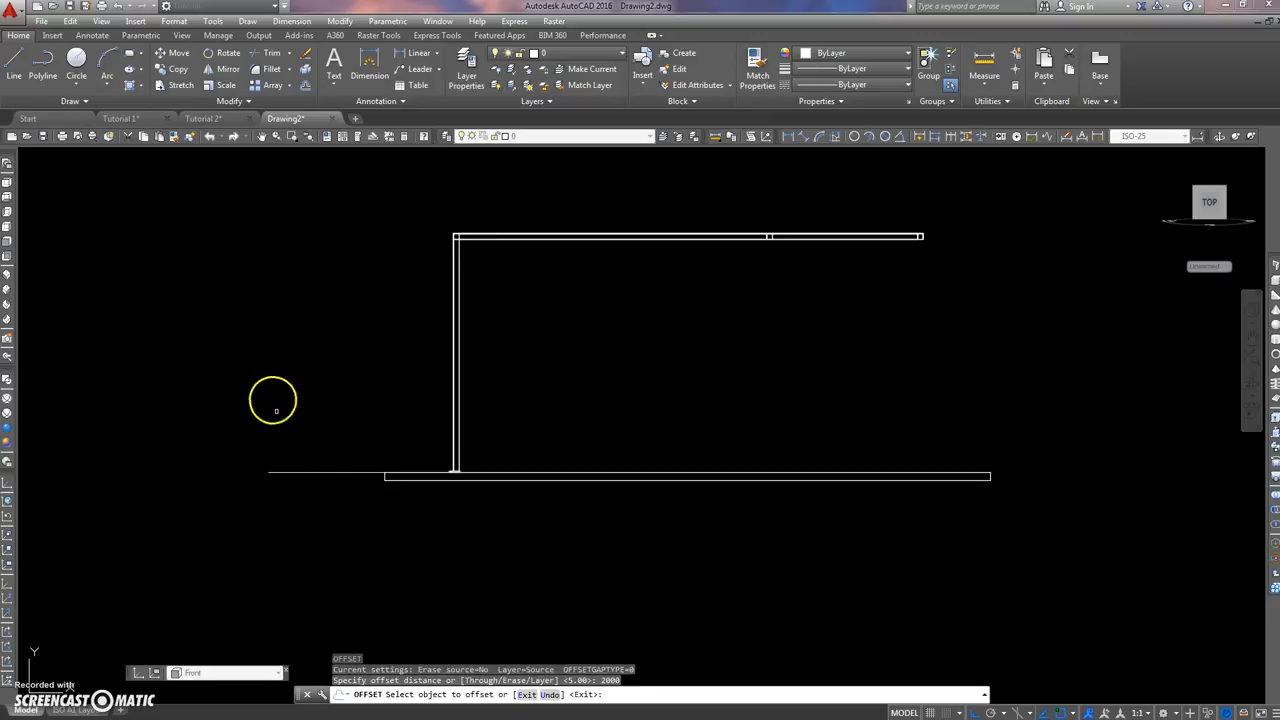
pyautogui.press('Escape')
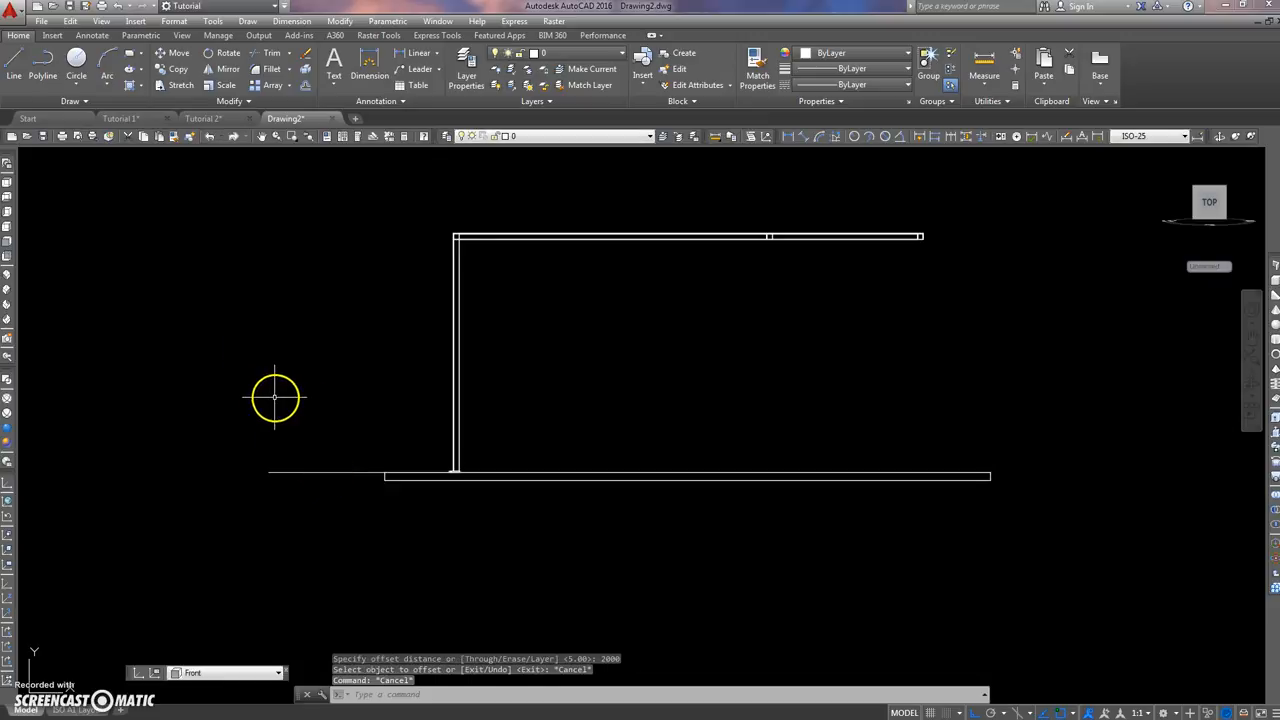
# Step: Offset the horizontal reference line 2500 upward from the slab's top level
pyautogui.write('o')
pyautogui.press('Return')
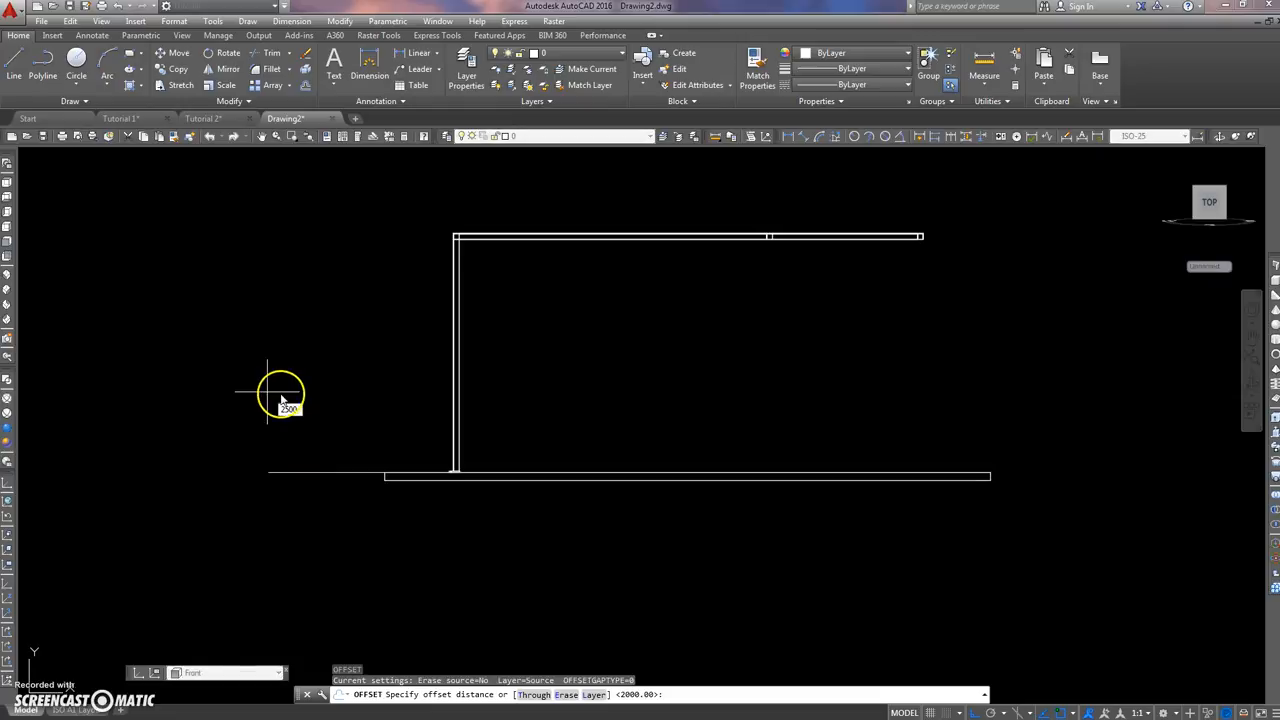
pyautogui.press('Return')
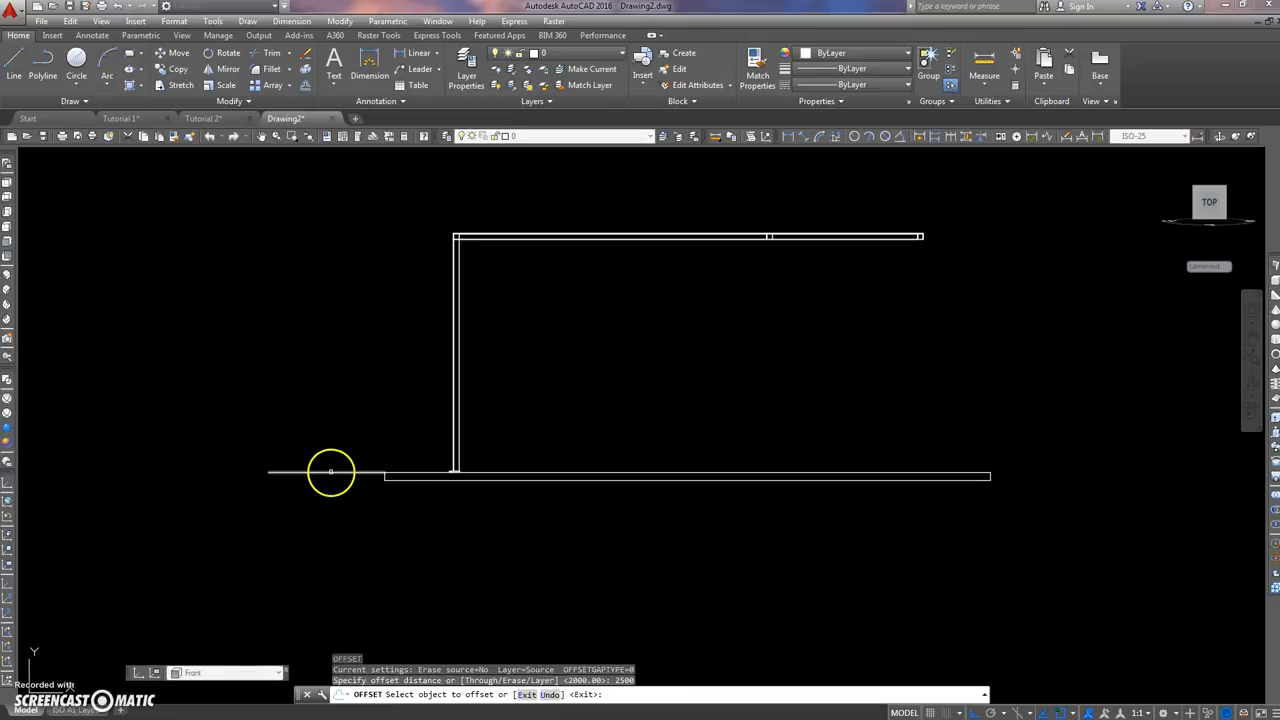
pyautogui.click(331, 472)
pyautogui.click(386, 360)
pyautogui.moveTo(386, 360); pyautogui.dragTo(320, 401, button='middle')
pyautogui.press('Escape')
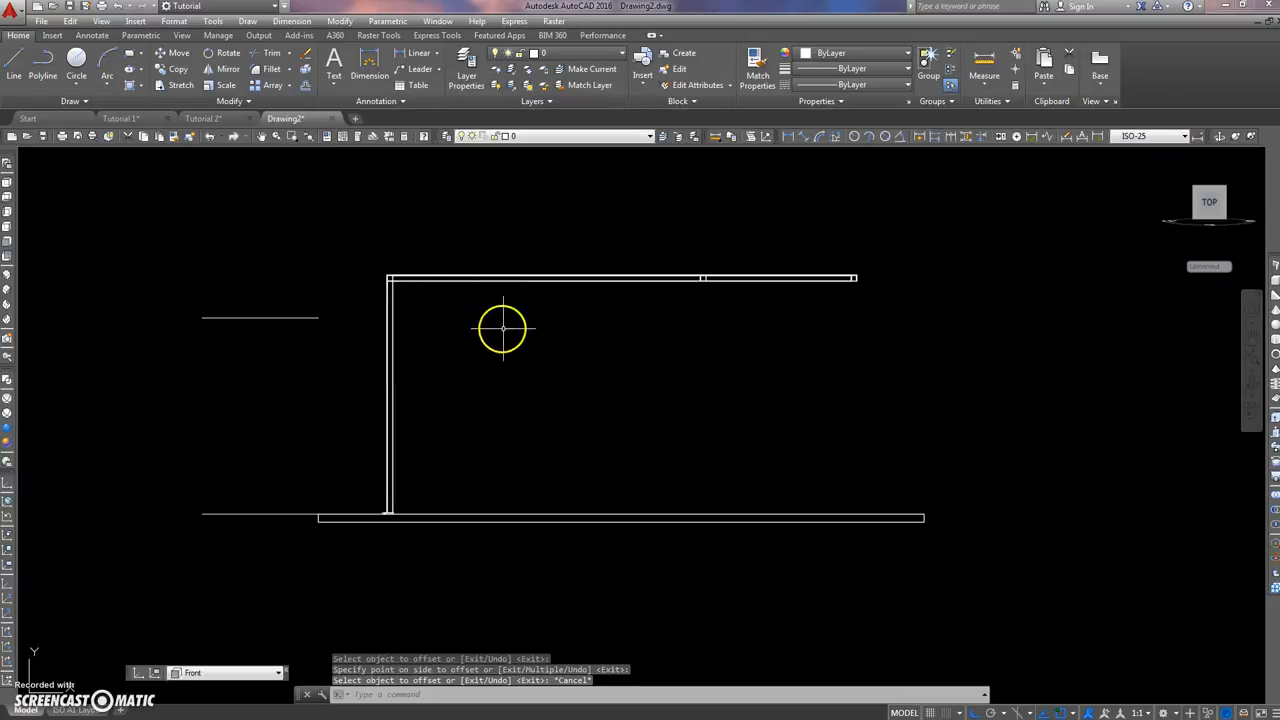
# Step: Move the top frame vertically by its upper outer corner down to the 2500 reference line, using a .Y point filter
pyautogui.write('m')
pyautogui.press('Return')
pyautogui.click(349, 323)
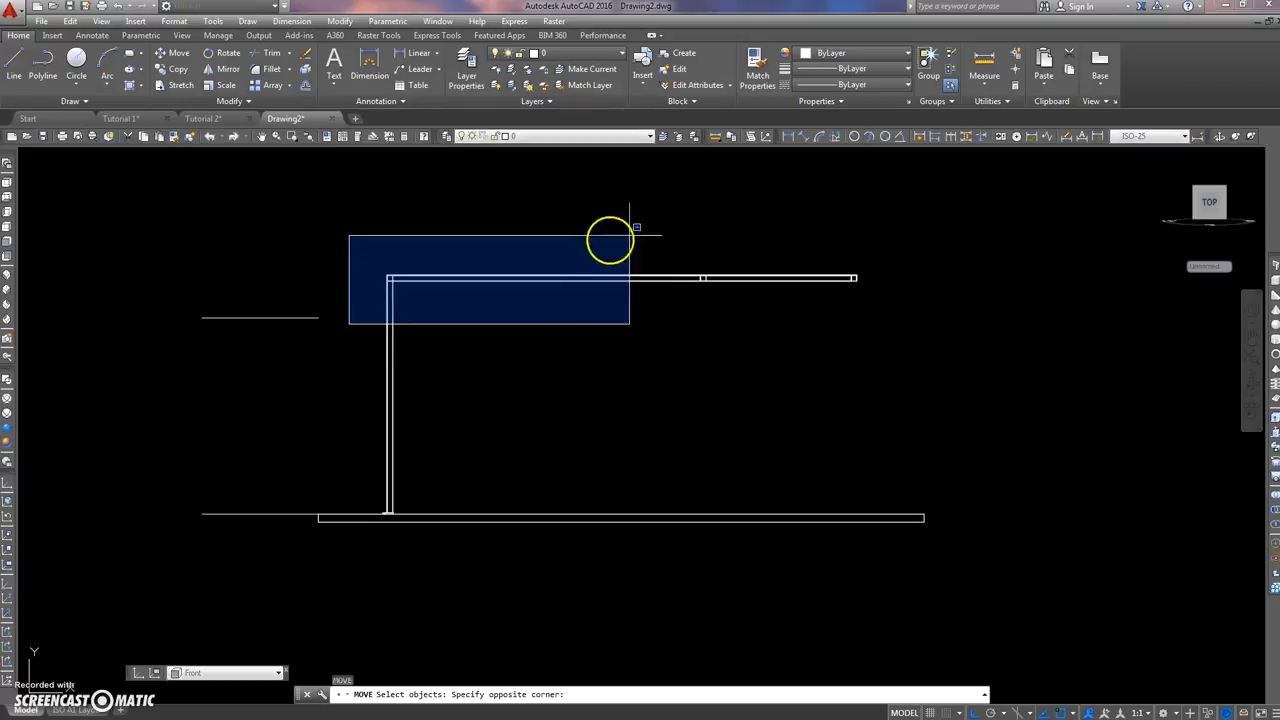
pyautogui.click(954, 213)
pyautogui.press('Return')
pyautogui.scroll(8, 377, 277)
pyautogui.scroll(3, 417, 289)
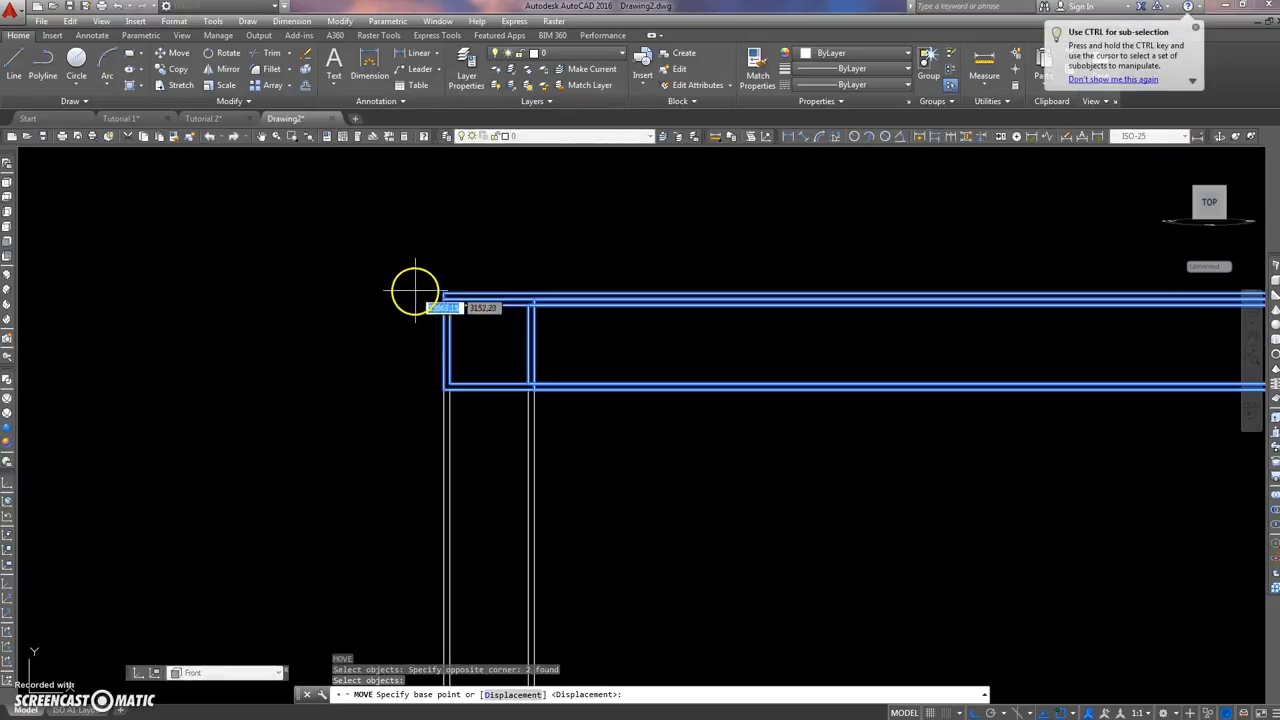
pyautogui.click(443, 289)
pyautogui.scroll(-5, 443, 223)
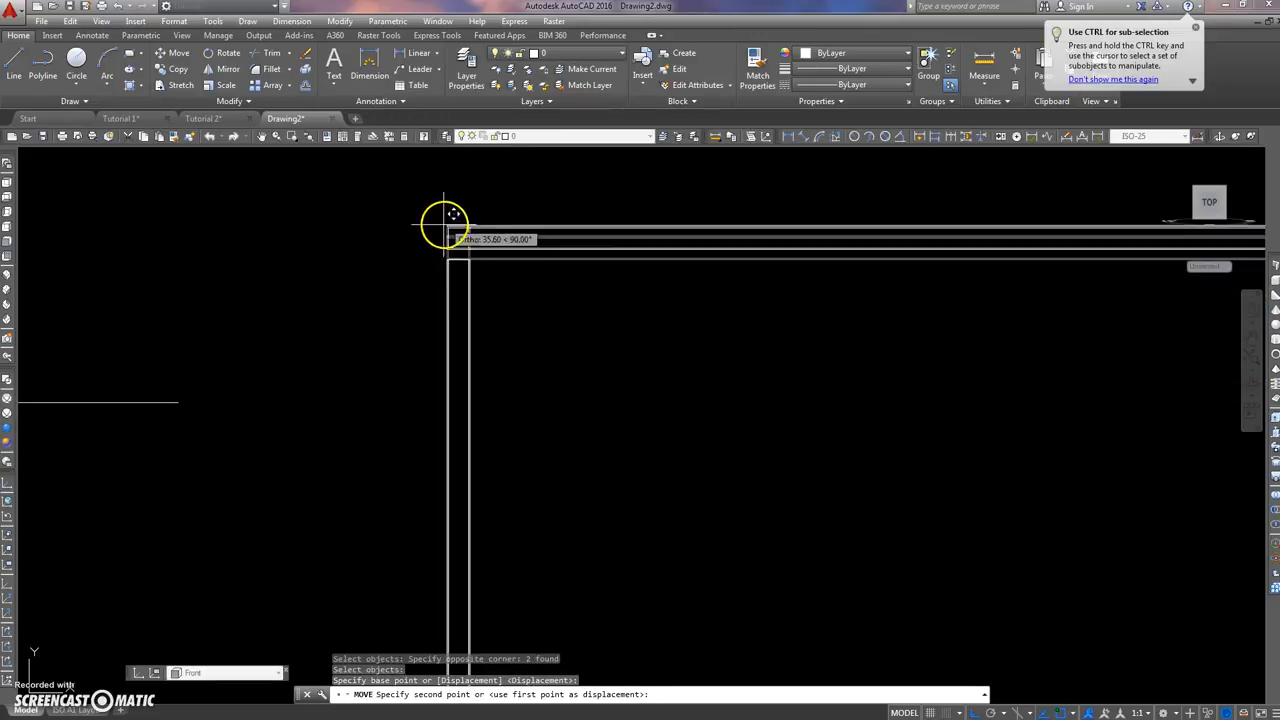
pyautogui.write('.y')
pyautogui.press('Return')
pyautogui.scroll(-5, 433, 242)
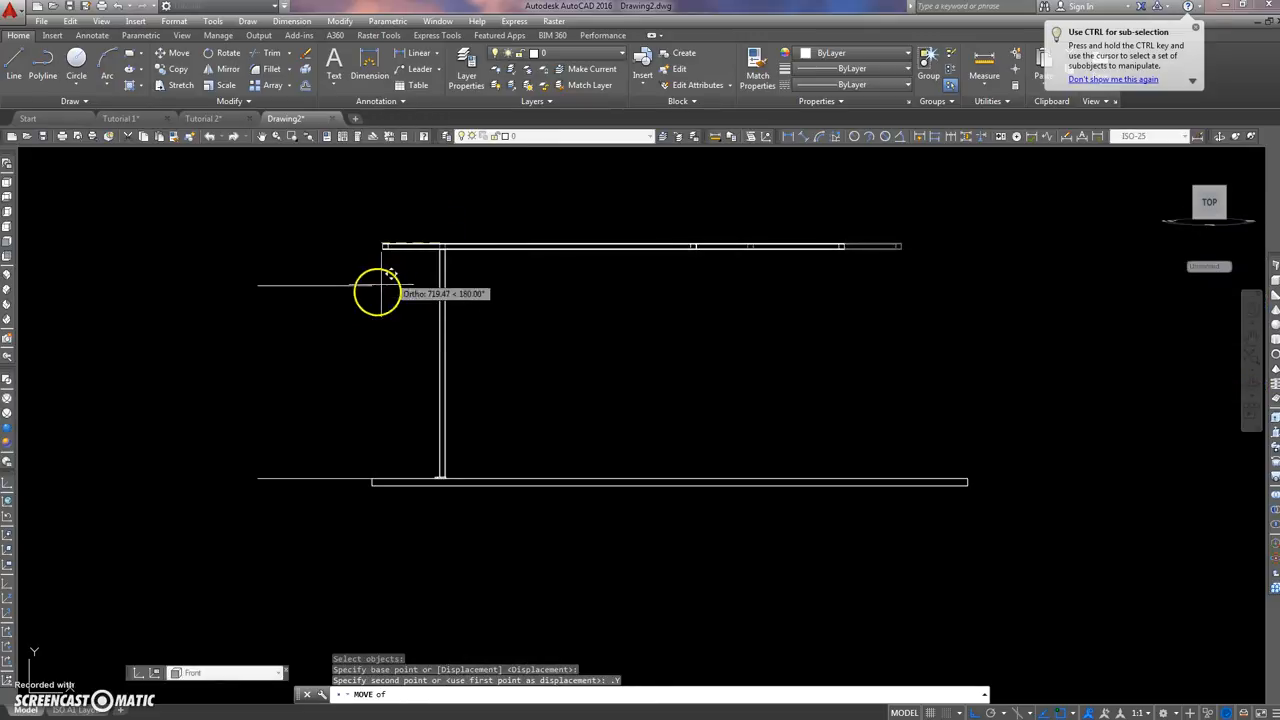
pyautogui.click(374, 288)
pyautogui.click(371, 400)
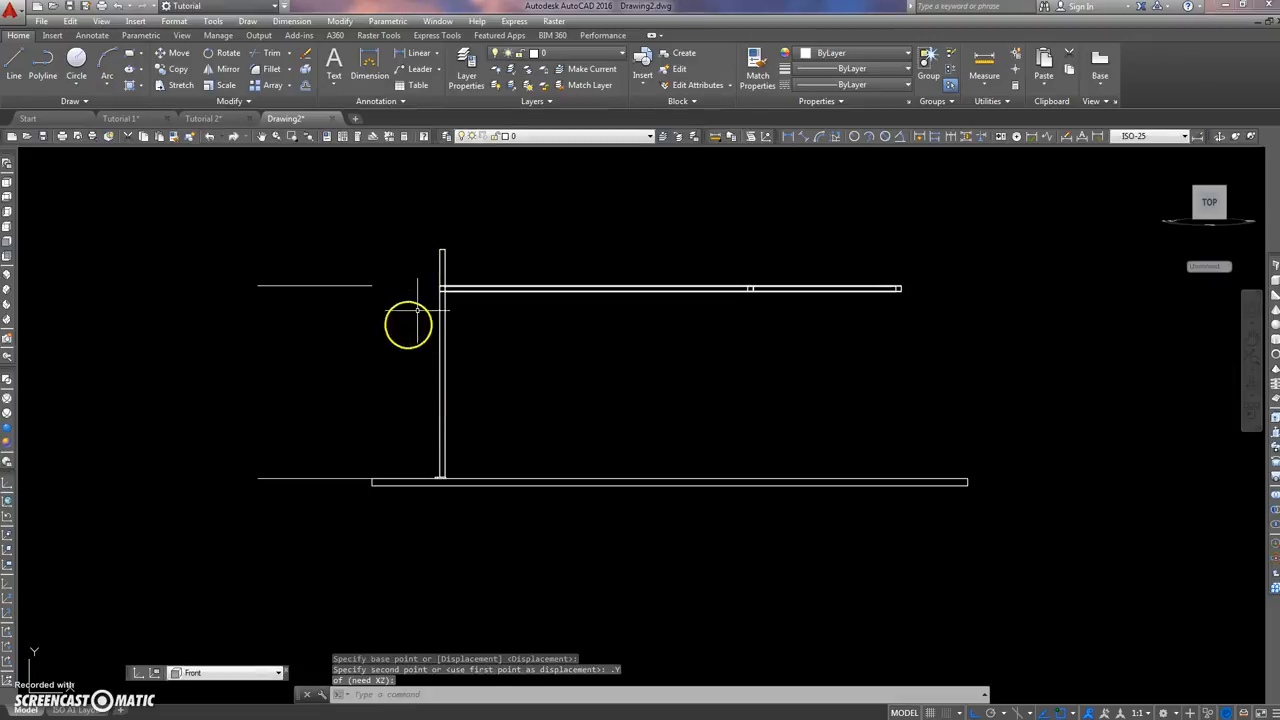
# Step: Shorten the column's outer and inner solids so that both end at the underside of the top frame
pyautogui.scroll(6, 458, 251)
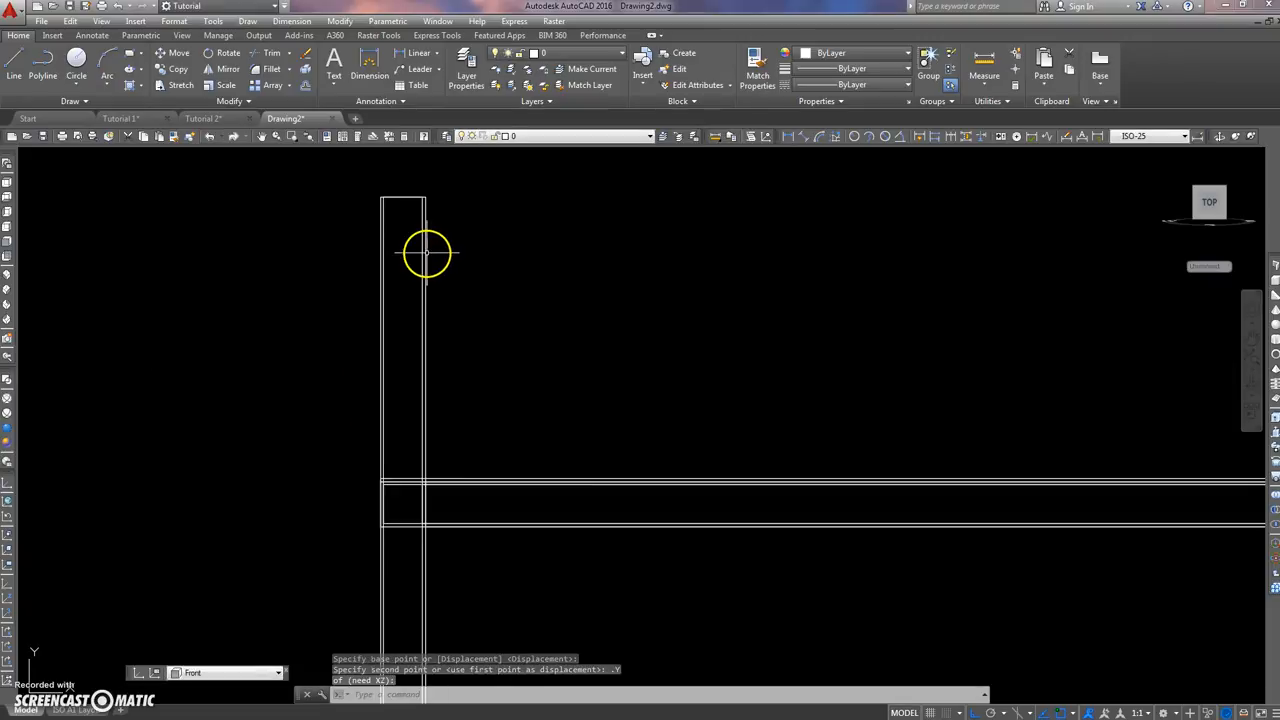
pyautogui.click(426, 255)
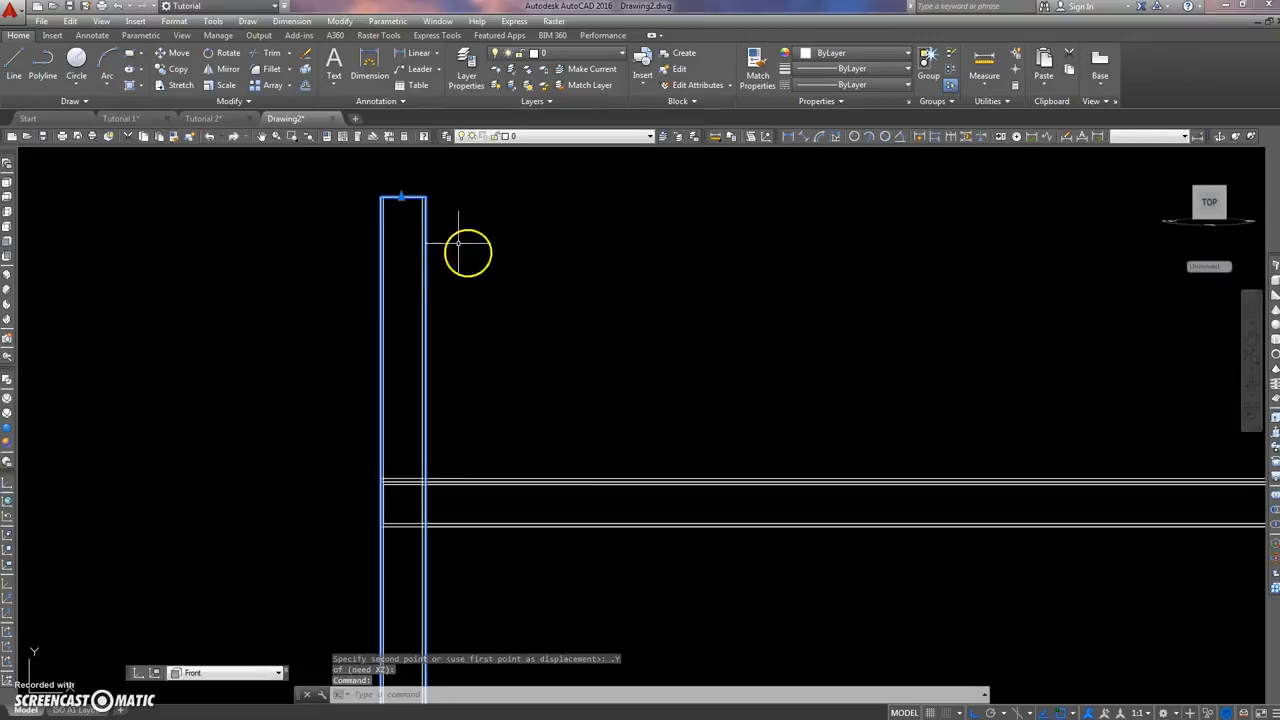
pyautogui.click(403, 197)
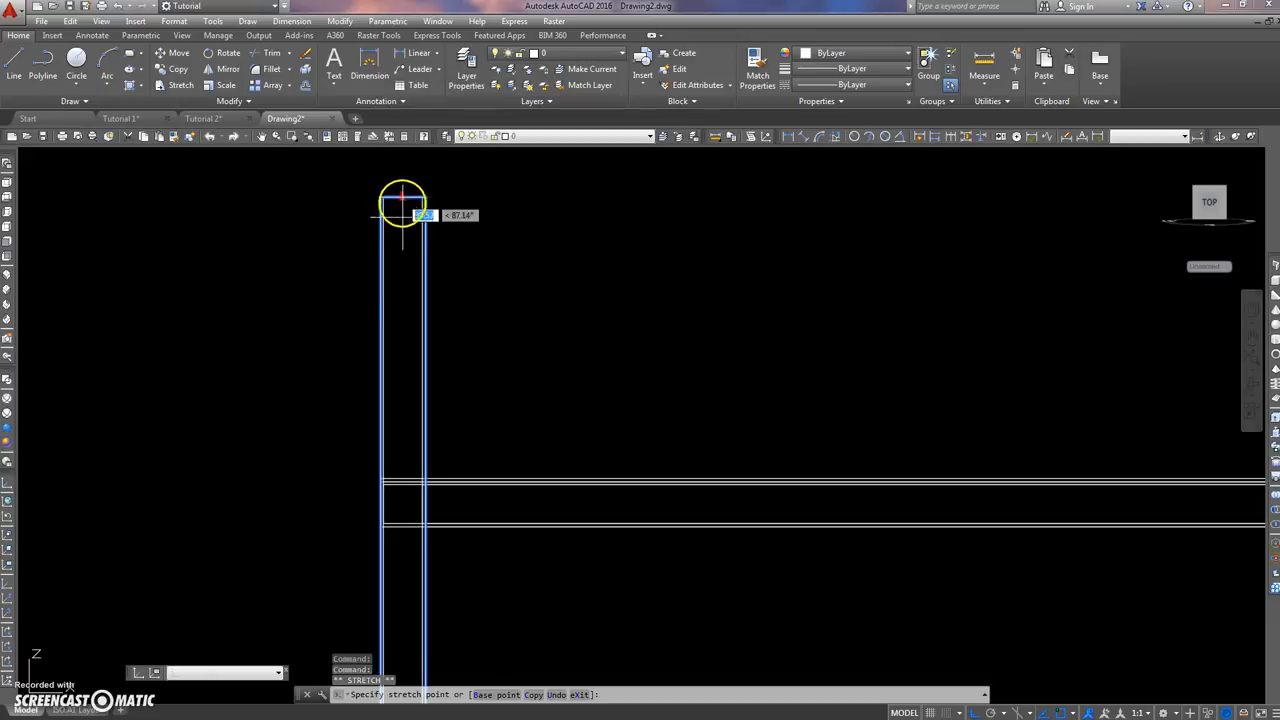
pyautogui.click(394, 528)
pyautogui.click(402, 199)
pyautogui.click(383, 186)
pyautogui.click(401, 196)
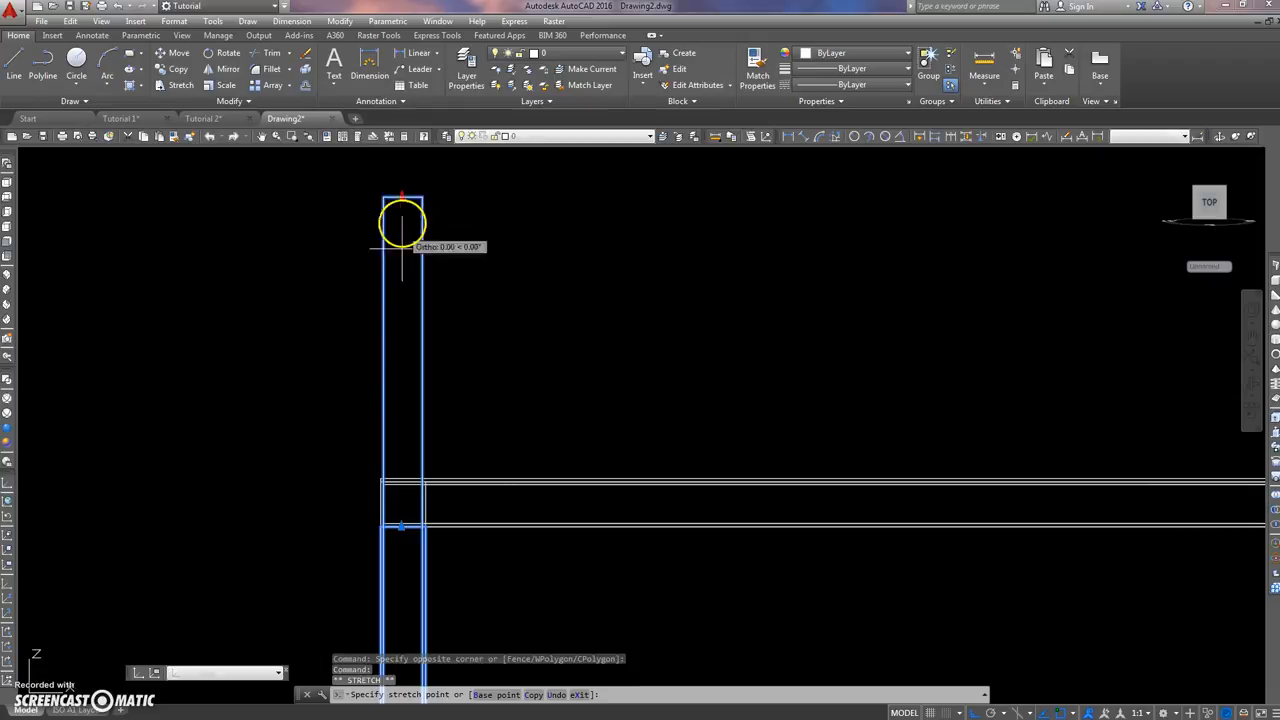
pyautogui.scroll(3, 357, 537)
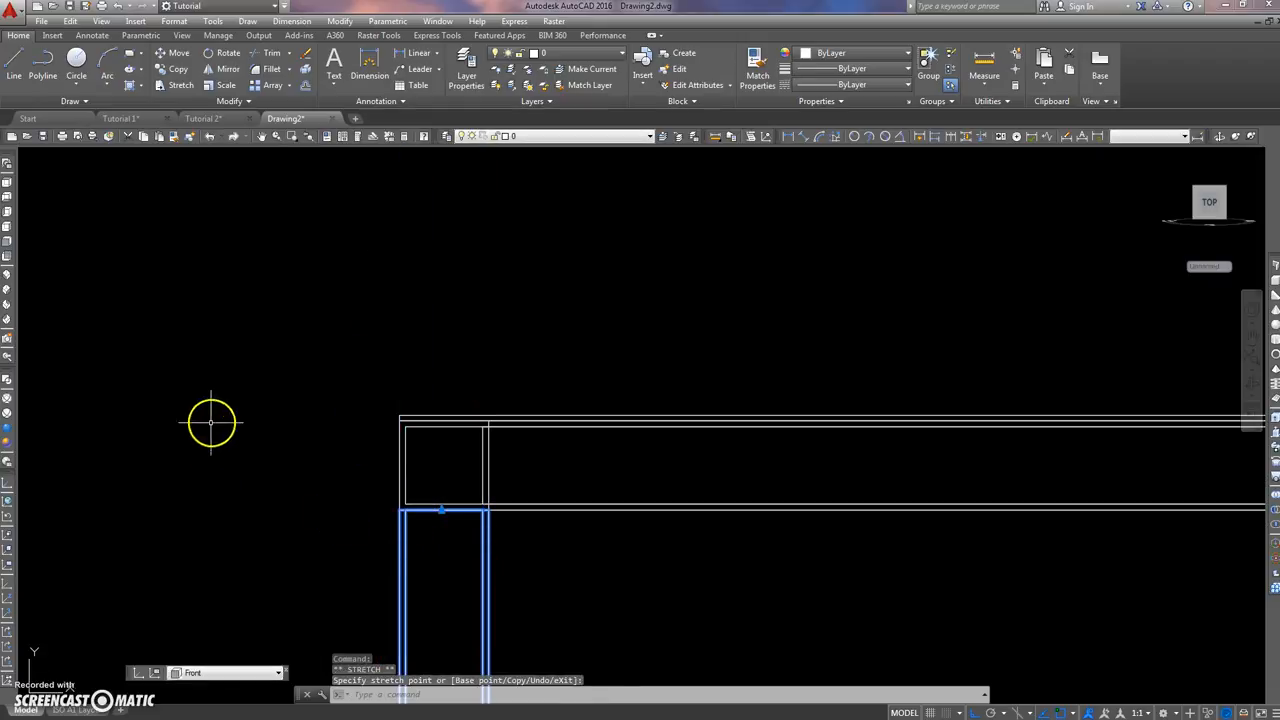
pyautogui.scroll(-5, 230, 390)
pyautogui.moveTo(249, 349); pyautogui.dragTo(343, 323, button='middle')
pyautogui.press('Escape')
pyautogui.press('Escape')
# Step: Subtract the column's inner solid from its outer solid to make the column hollow
pyautogui.moveTo(459, 370); pyautogui.dragTo(340, 340, button='middle')
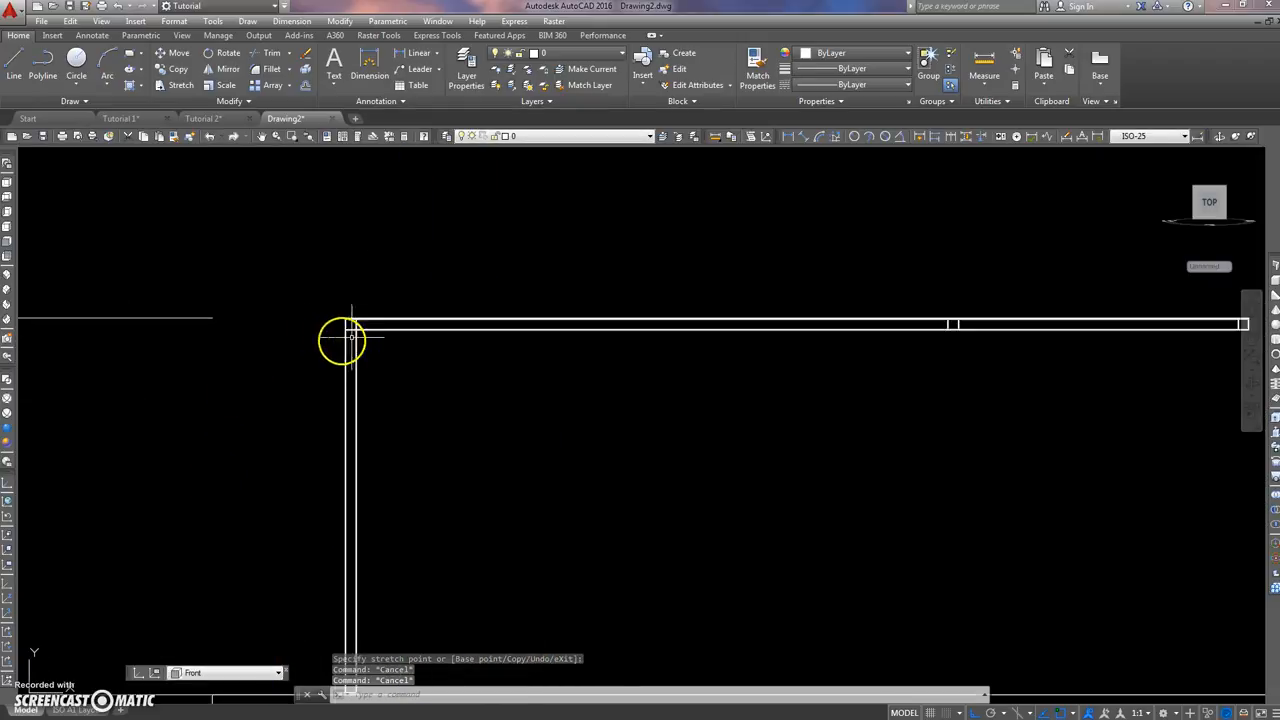
pyautogui.scroll(5, 368, 343)
pyautogui.write('SU')
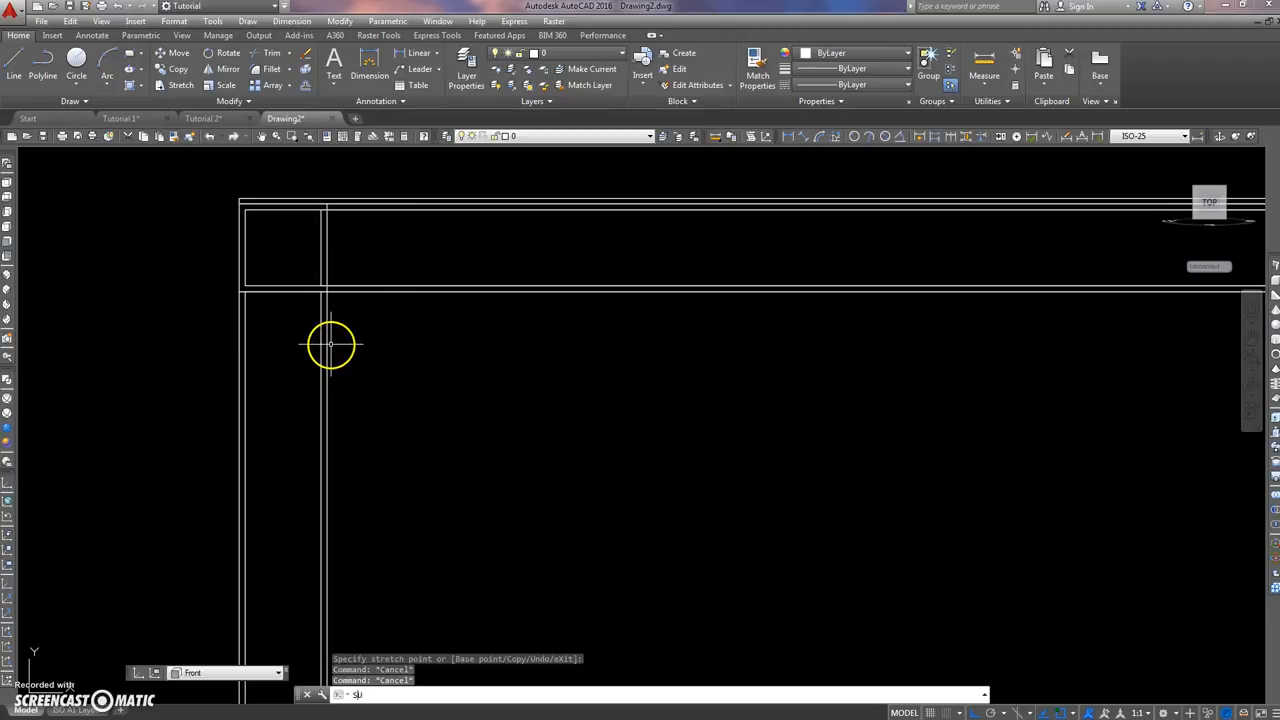
pyautogui.press('Return')
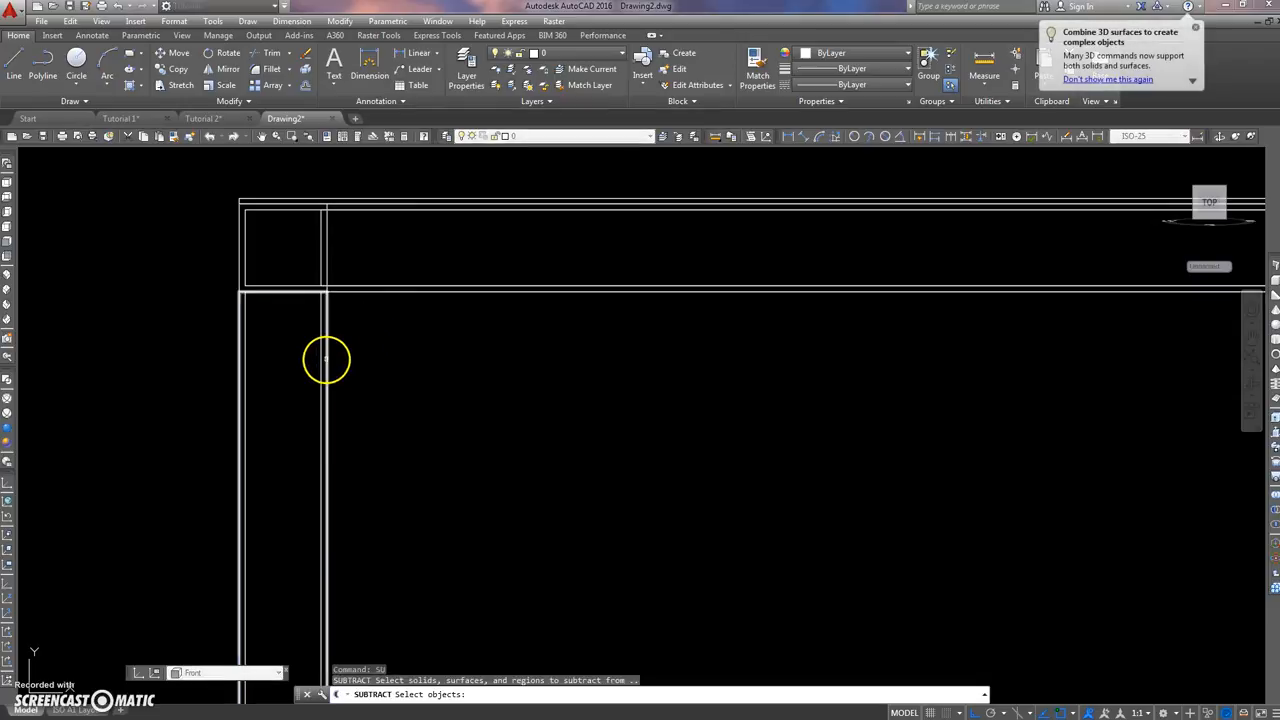
pyautogui.click(324, 359)
pyautogui.press('Return')
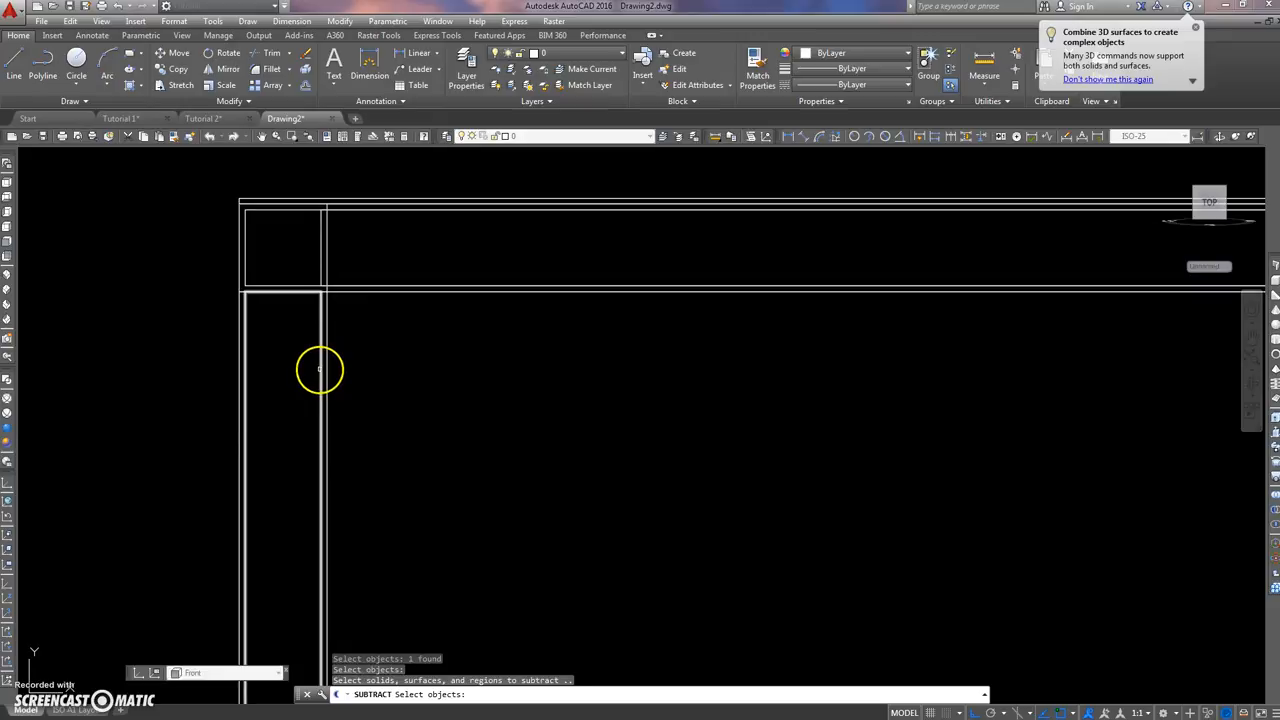
pyautogui.click(318, 366)
pyautogui.press('Return')
# Step: Delete the two horizontal reference lines beside the structure and switch to the SW Isometric view
pyautogui.scroll(-3, 151, 329)
pyautogui.moveTo(151, 329); pyautogui.dragTo(528, 309, button='middle')
pyautogui.scroll(-2, 417, 340)
pyautogui.click(409, 271)
pyautogui.click(249, 518)
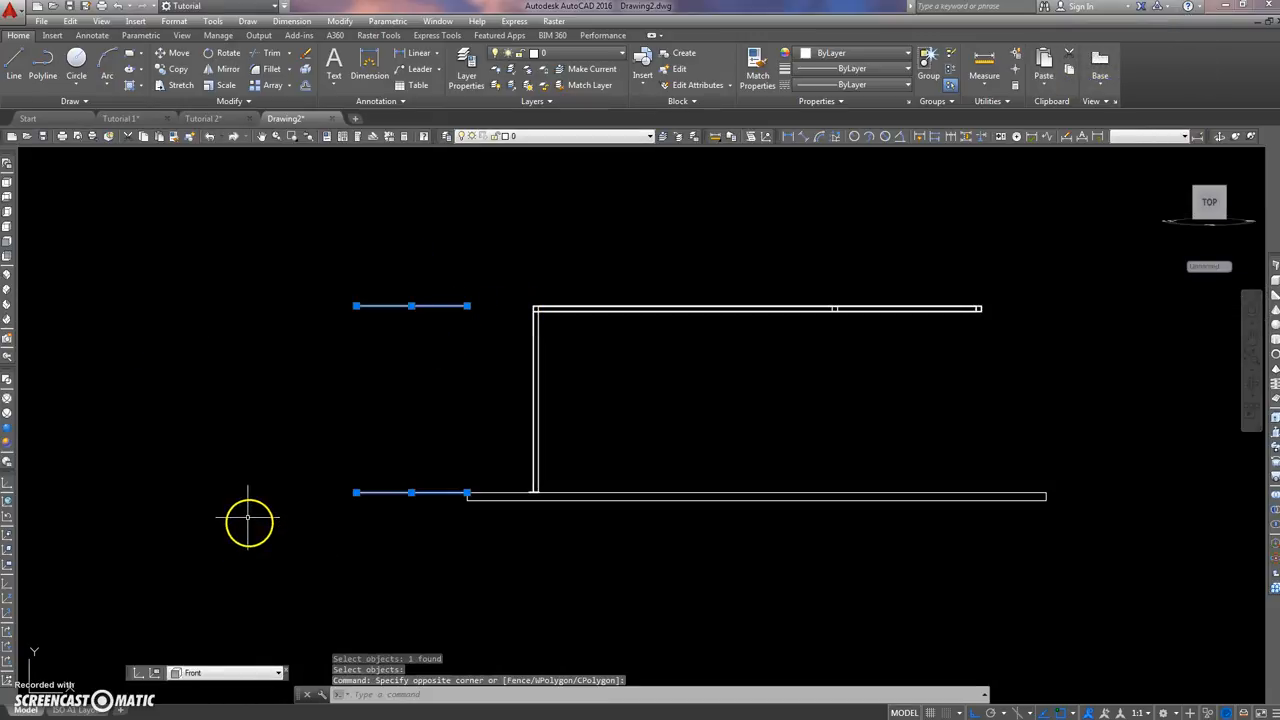
pyautogui.press('Return')
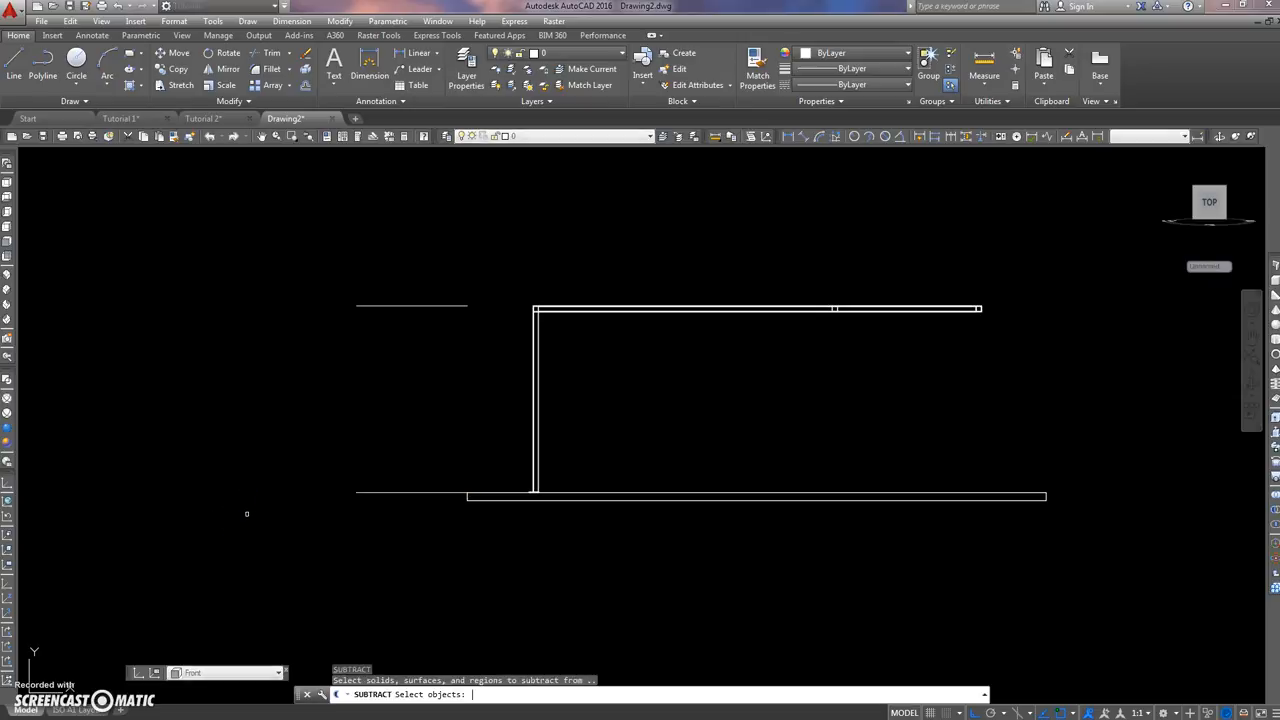
pyautogui.press('Escape')
pyautogui.click(371, 281)
pyautogui.click(266, 560)
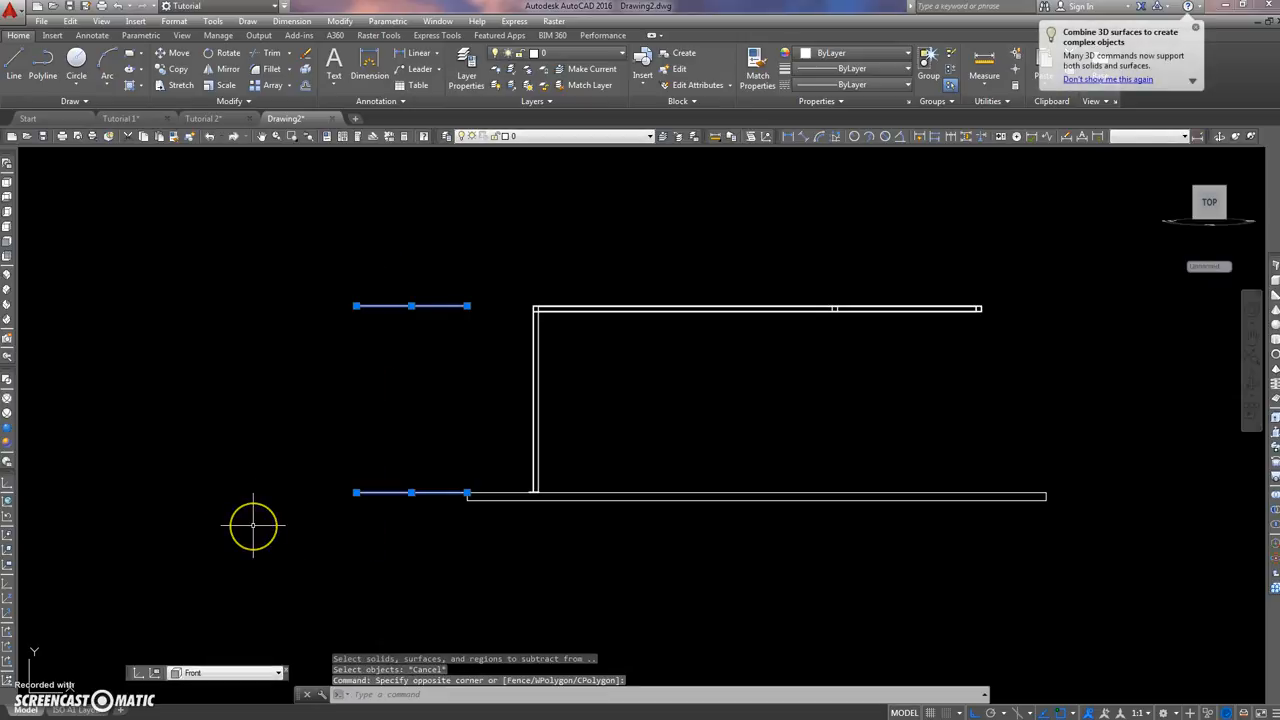
pyautogui.press('Delete')
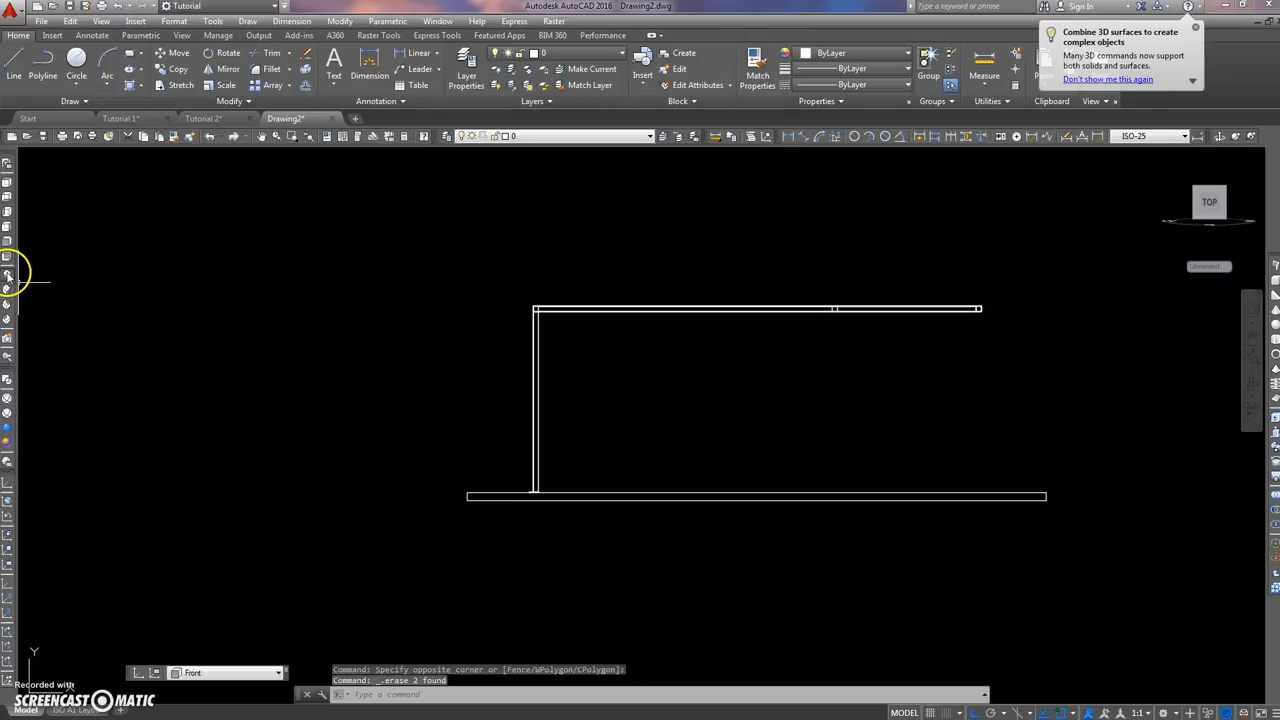
pyautogui.click(8, 274)
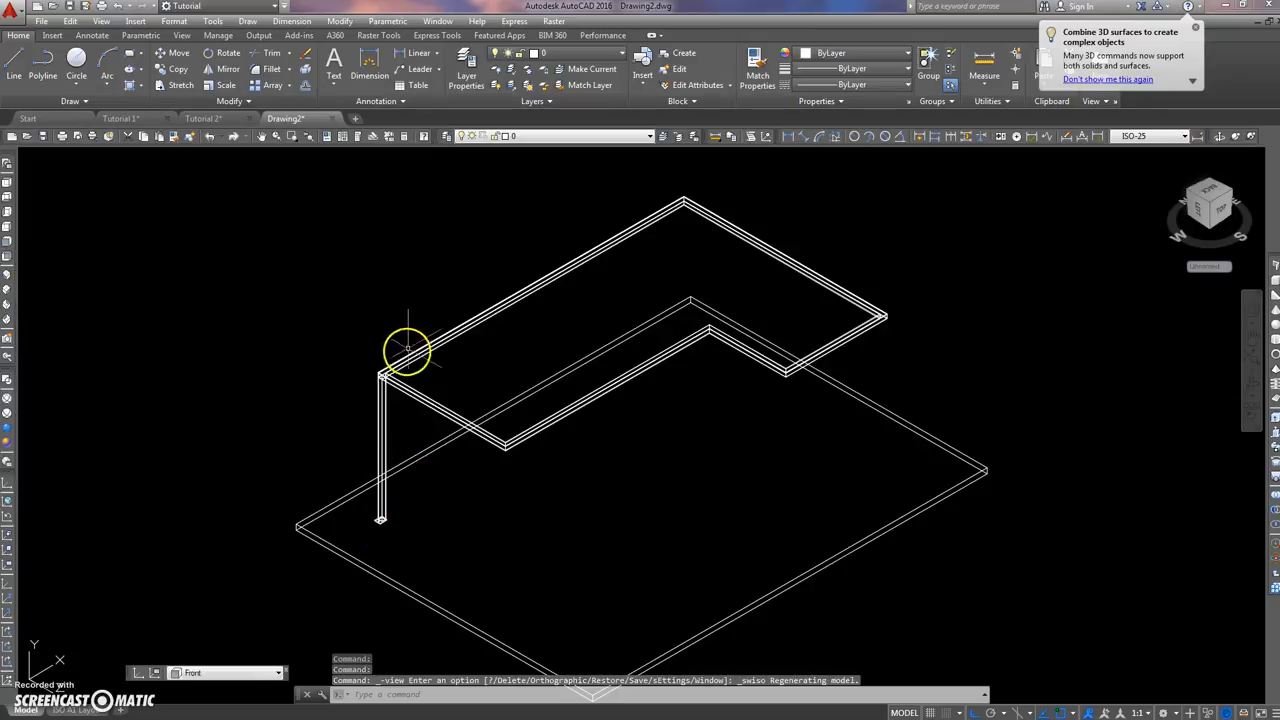